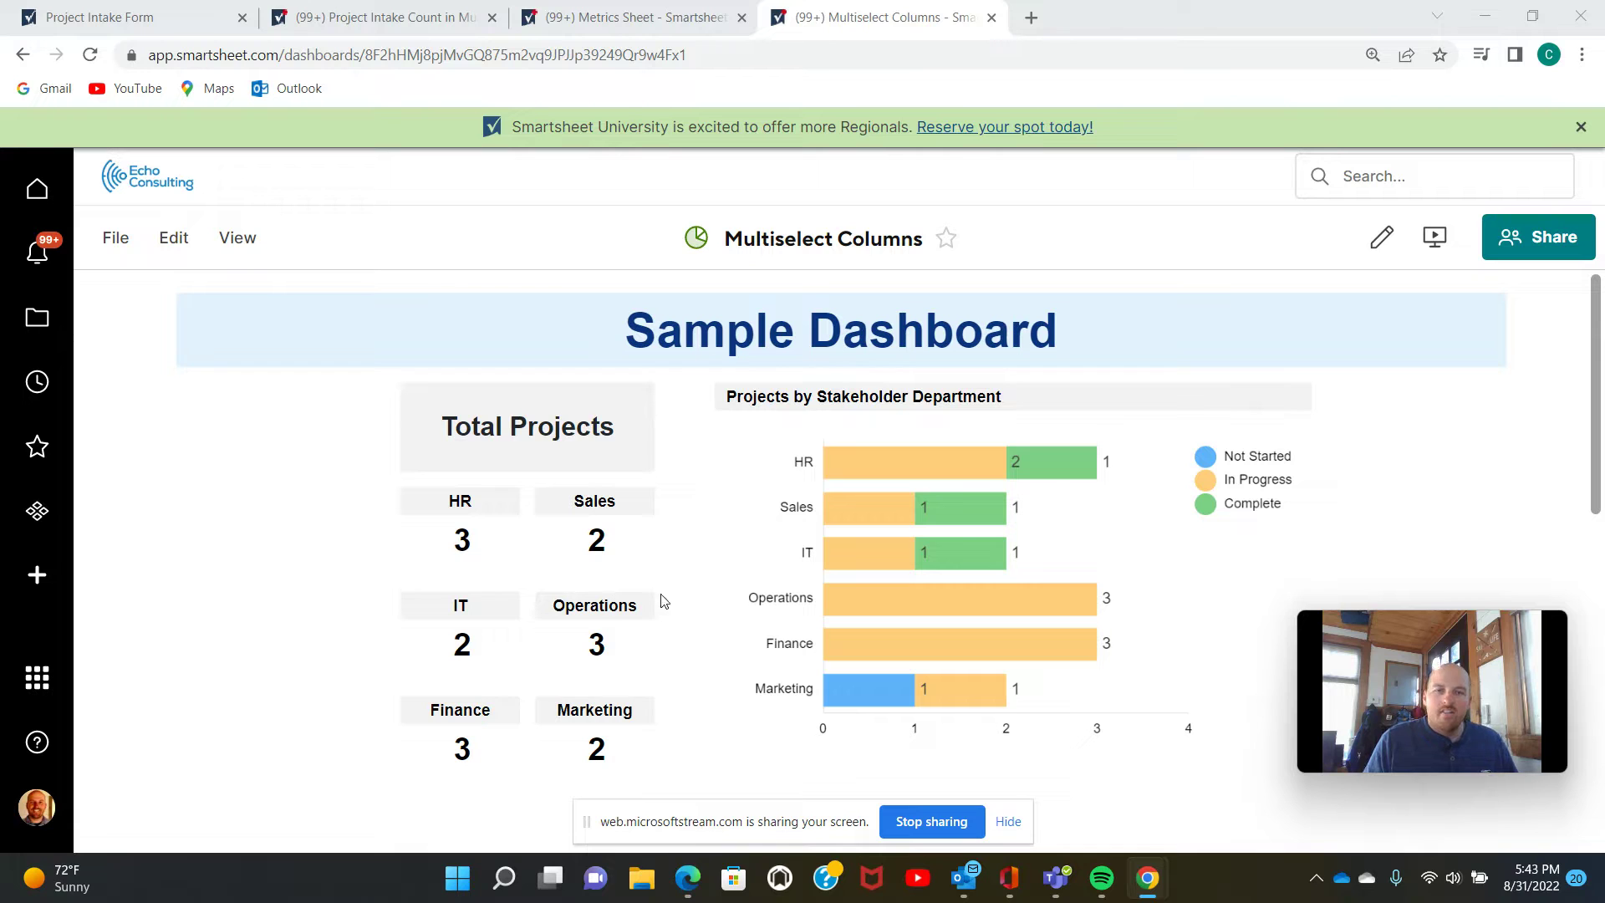
On the Project Intake Count sheet, open the Departments with Stakeholders column settings.
mouse_move(865, 508)
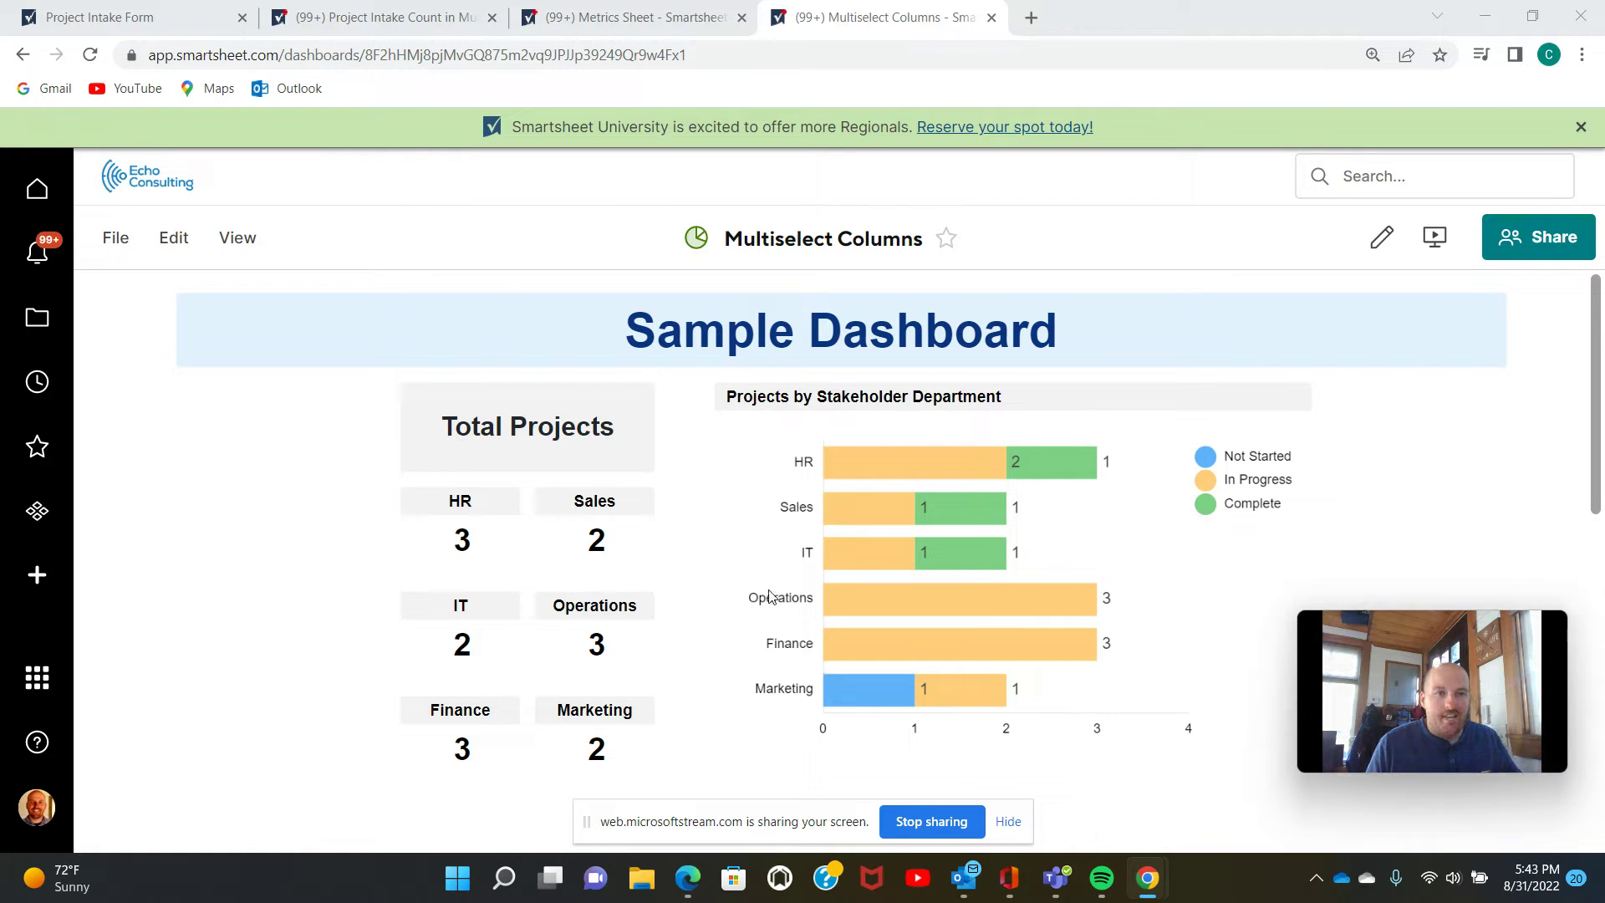
mouse_move(957, 462)
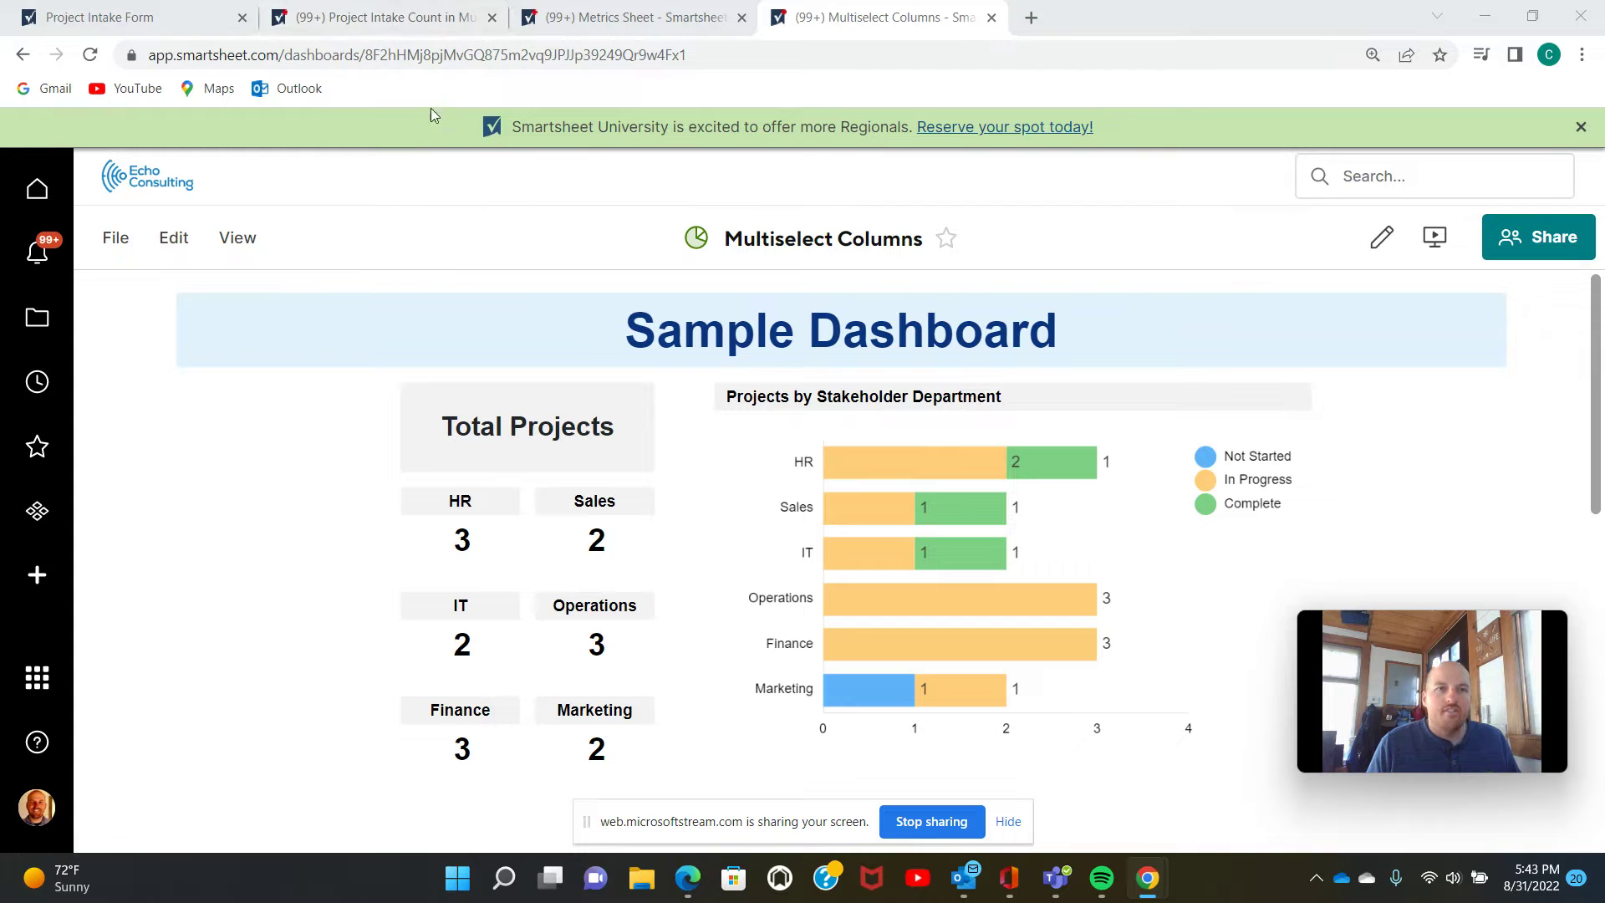
click(376, 25)
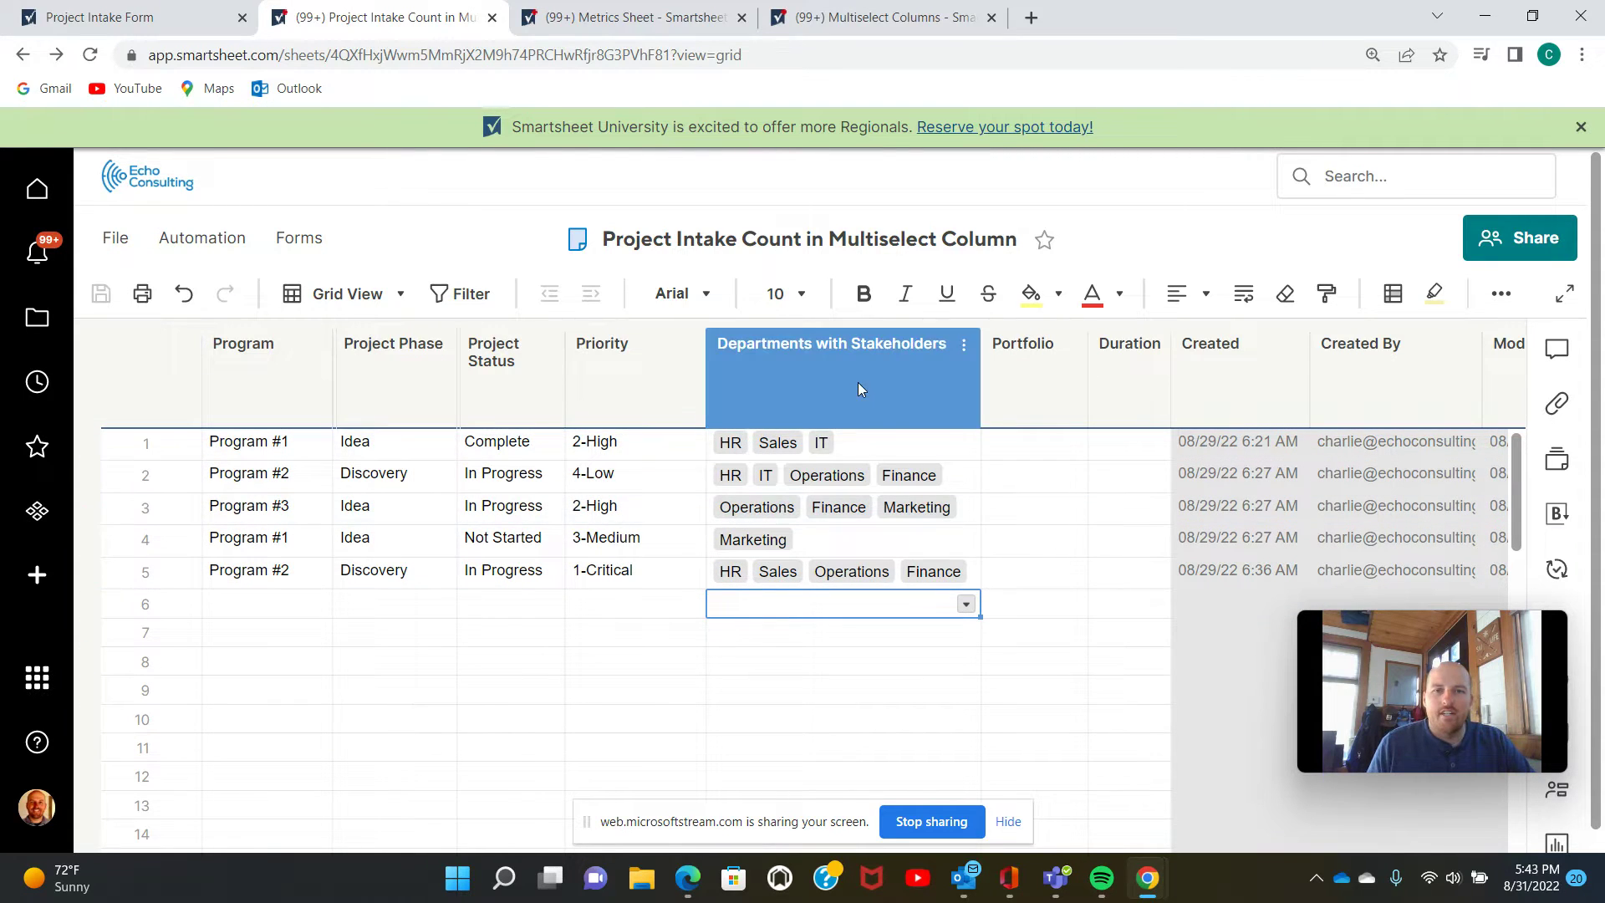
click(820, 384)
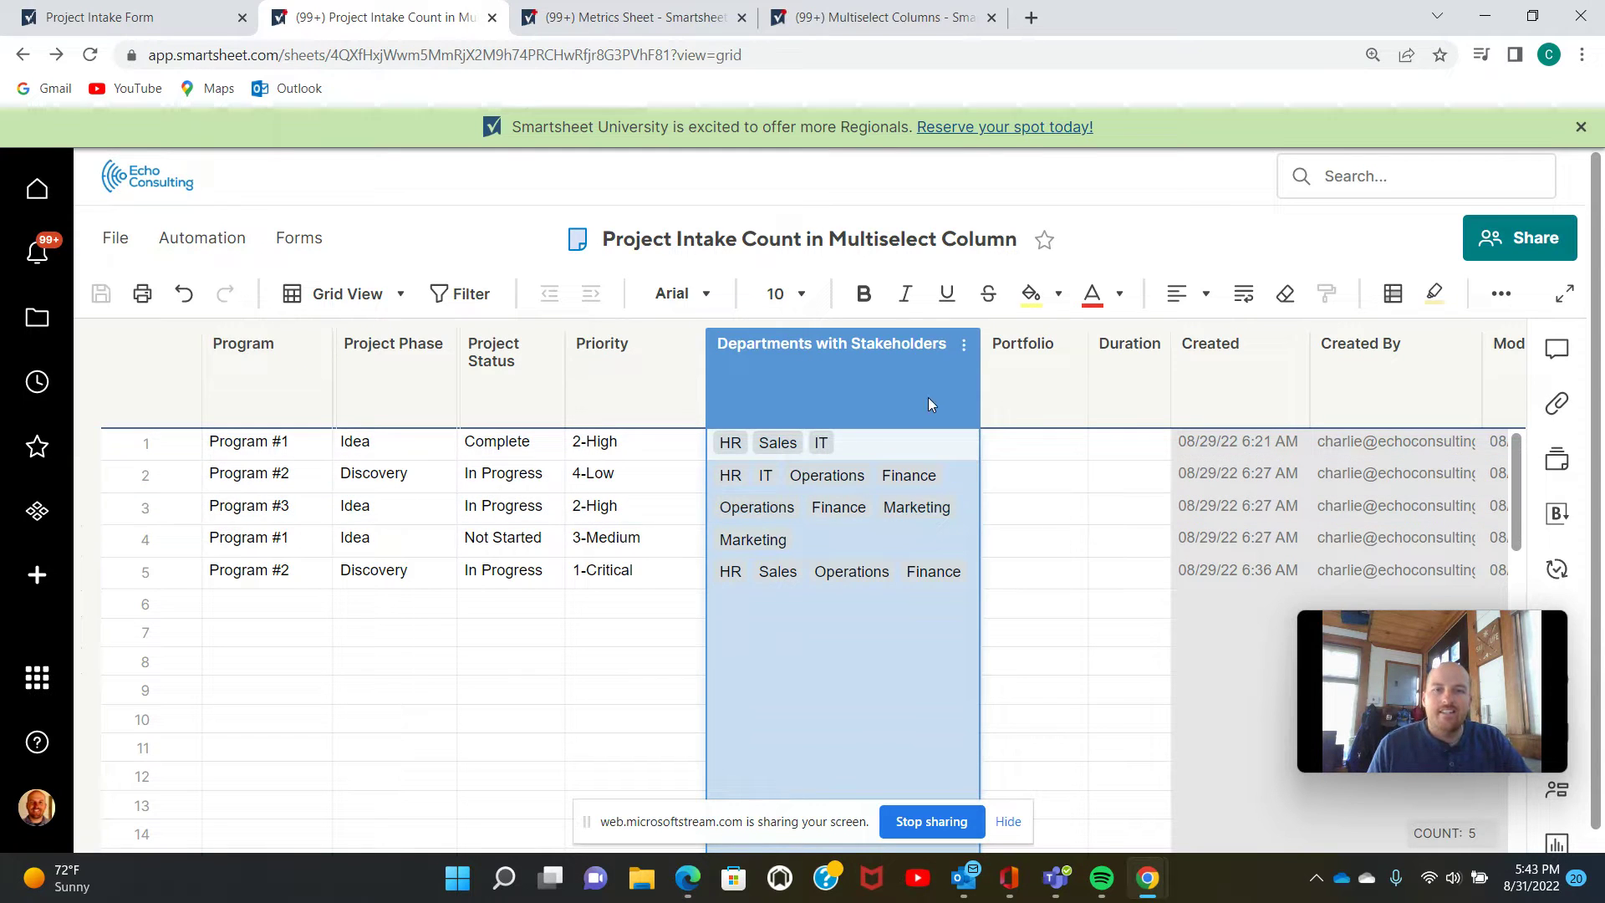
double_click(861, 392)
click(861, 393)
double_click(861, 393)
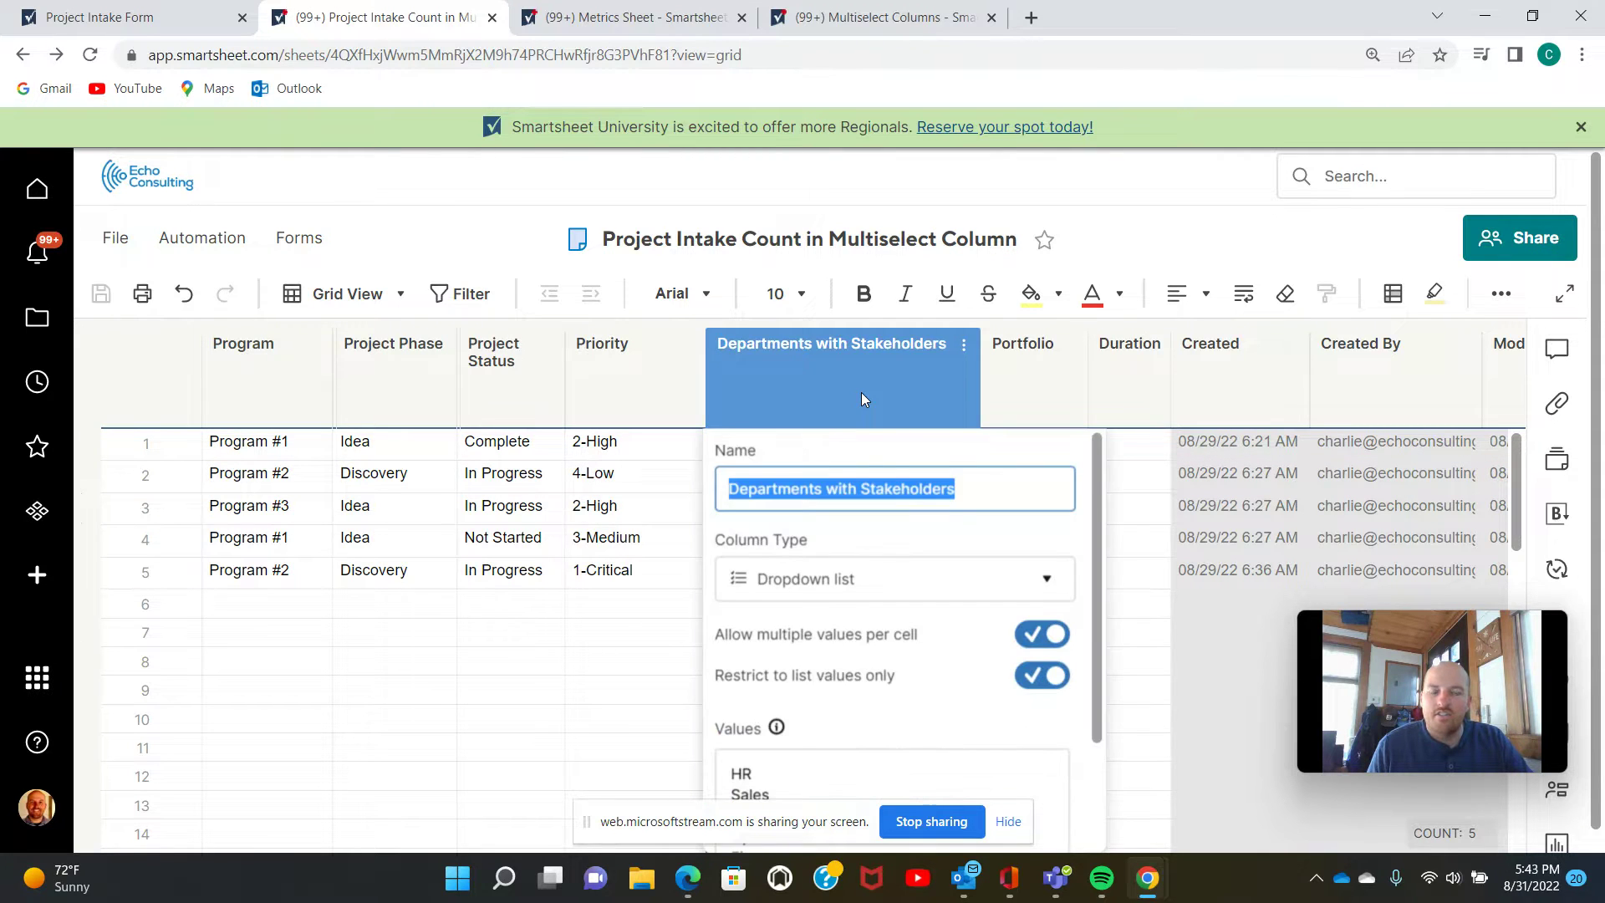
scroll(950, 491, down, 1)
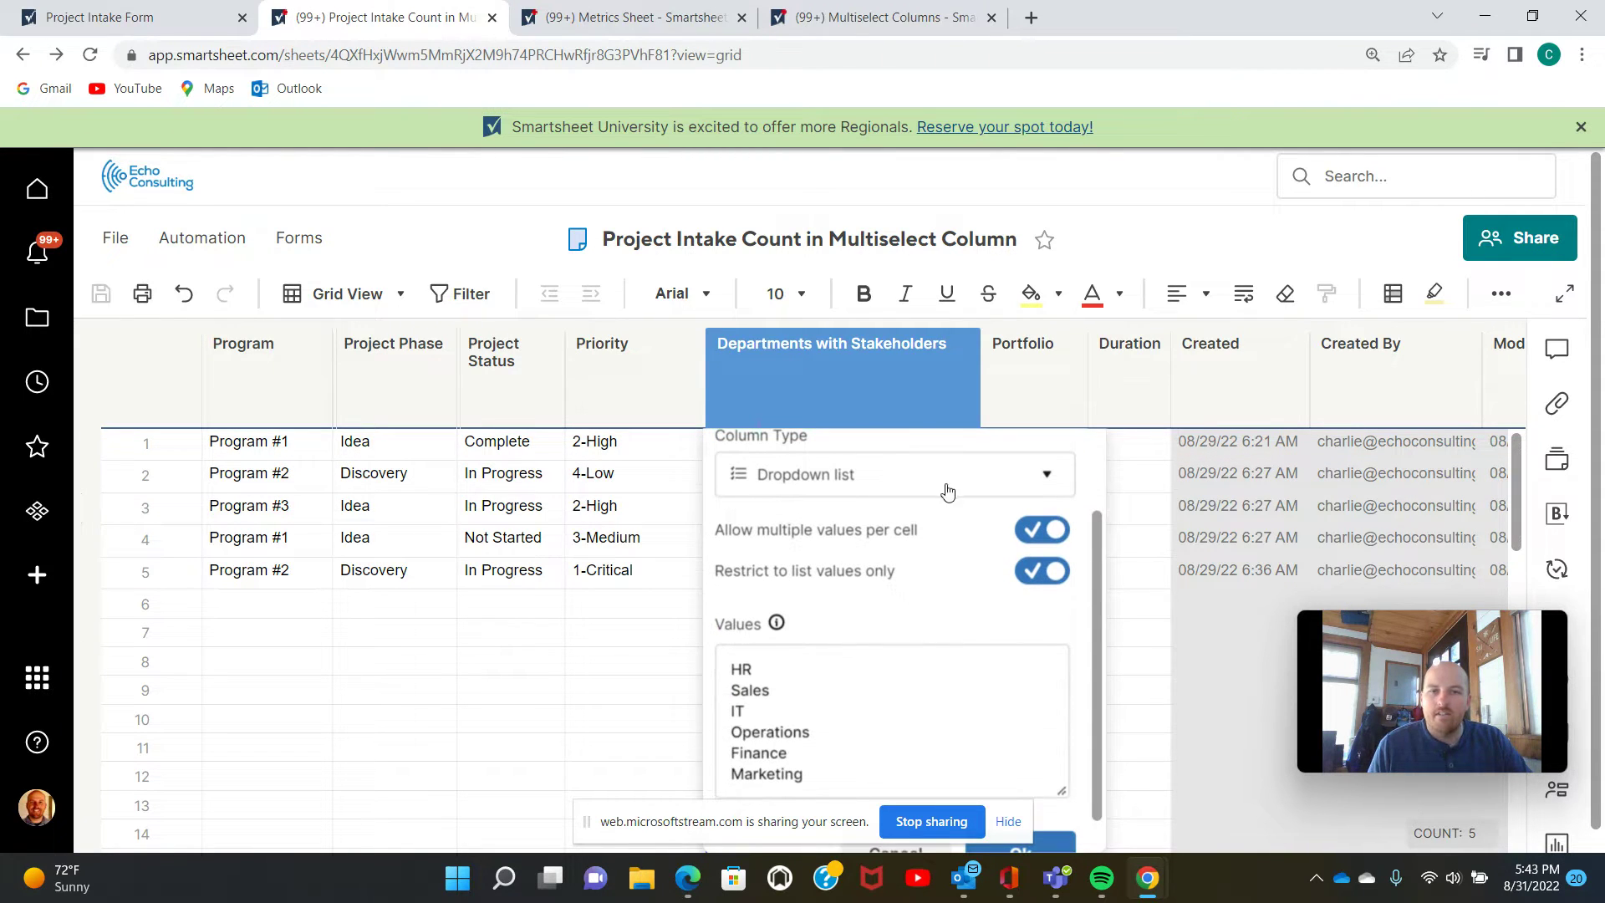
click(1044, 478)
scroll(878, 619, down, 2)
scroll(877, 619, up, 2)
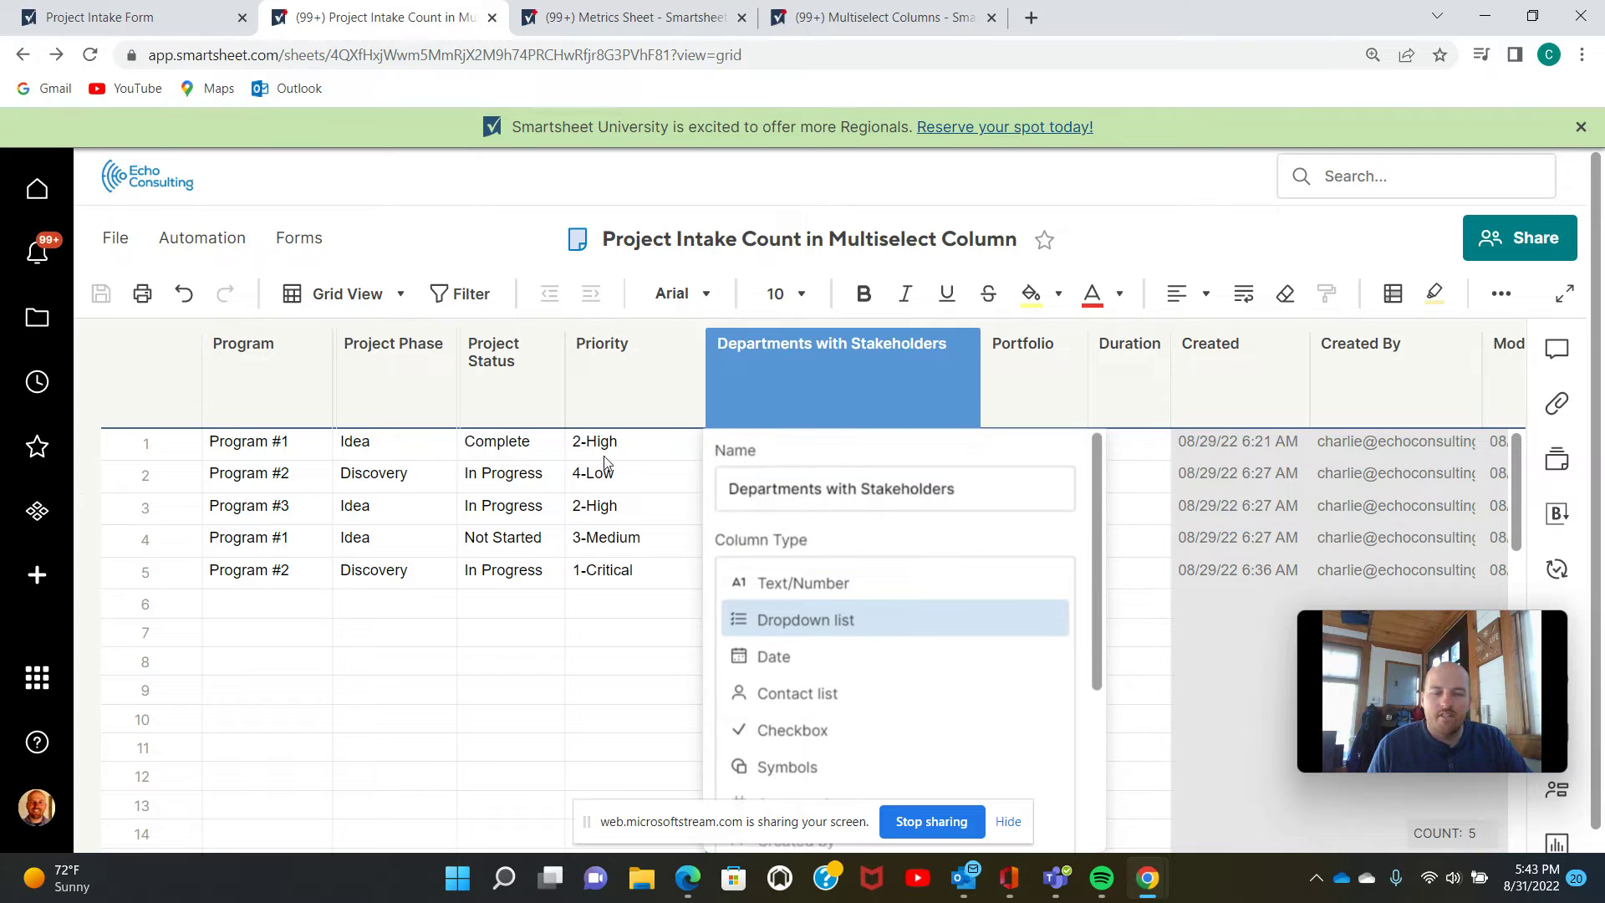
click(803, 625)
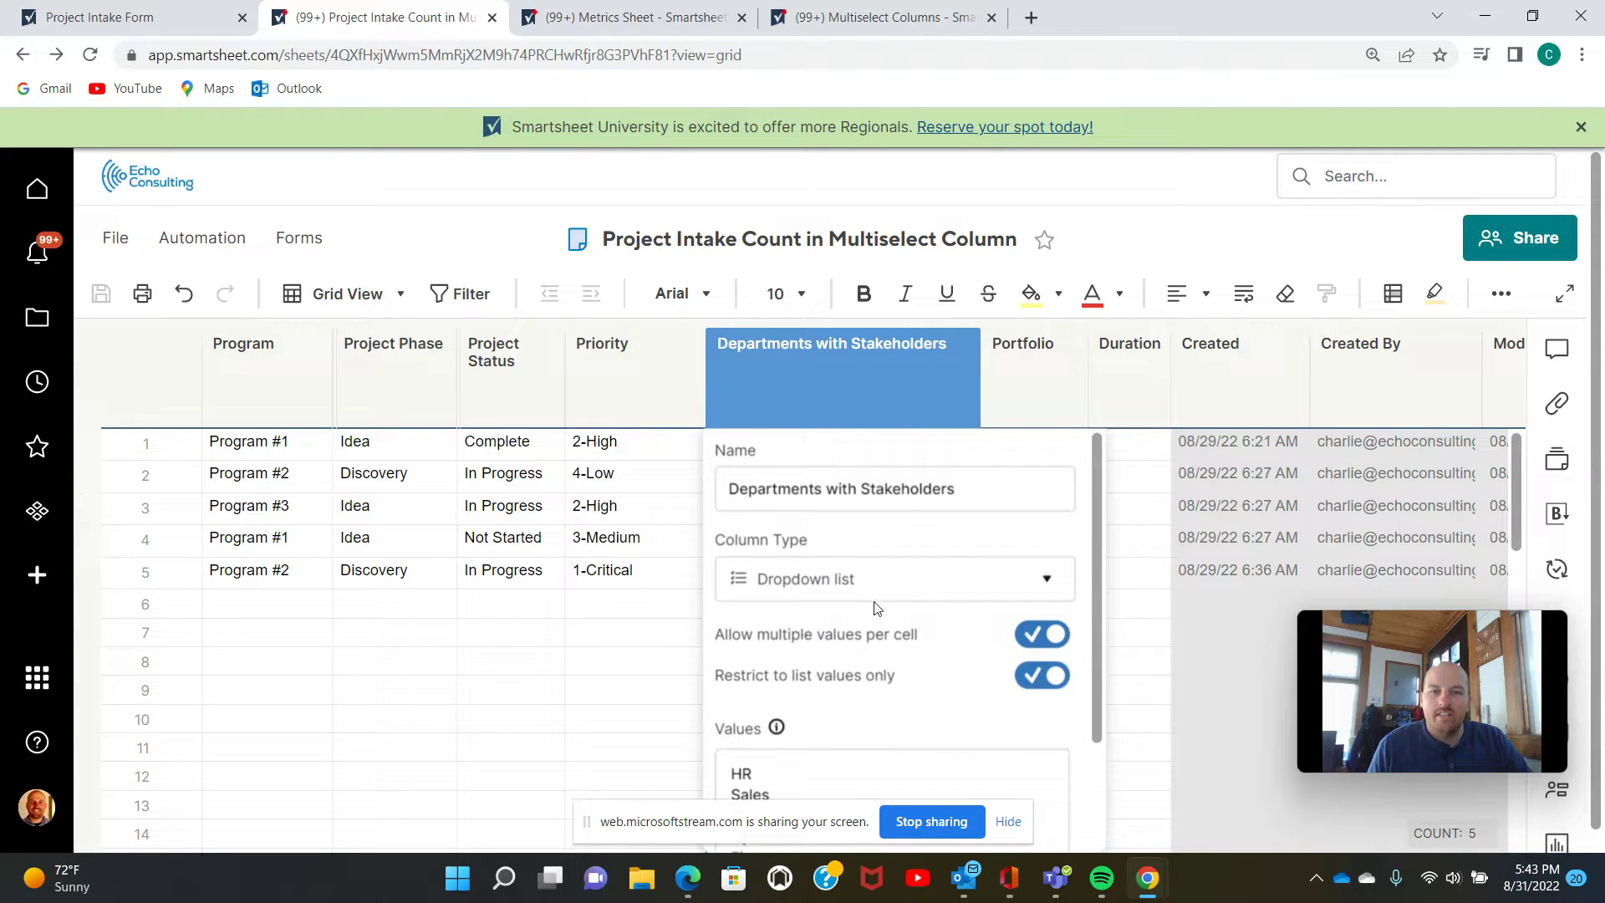
scroll(882, 607, down, 1)
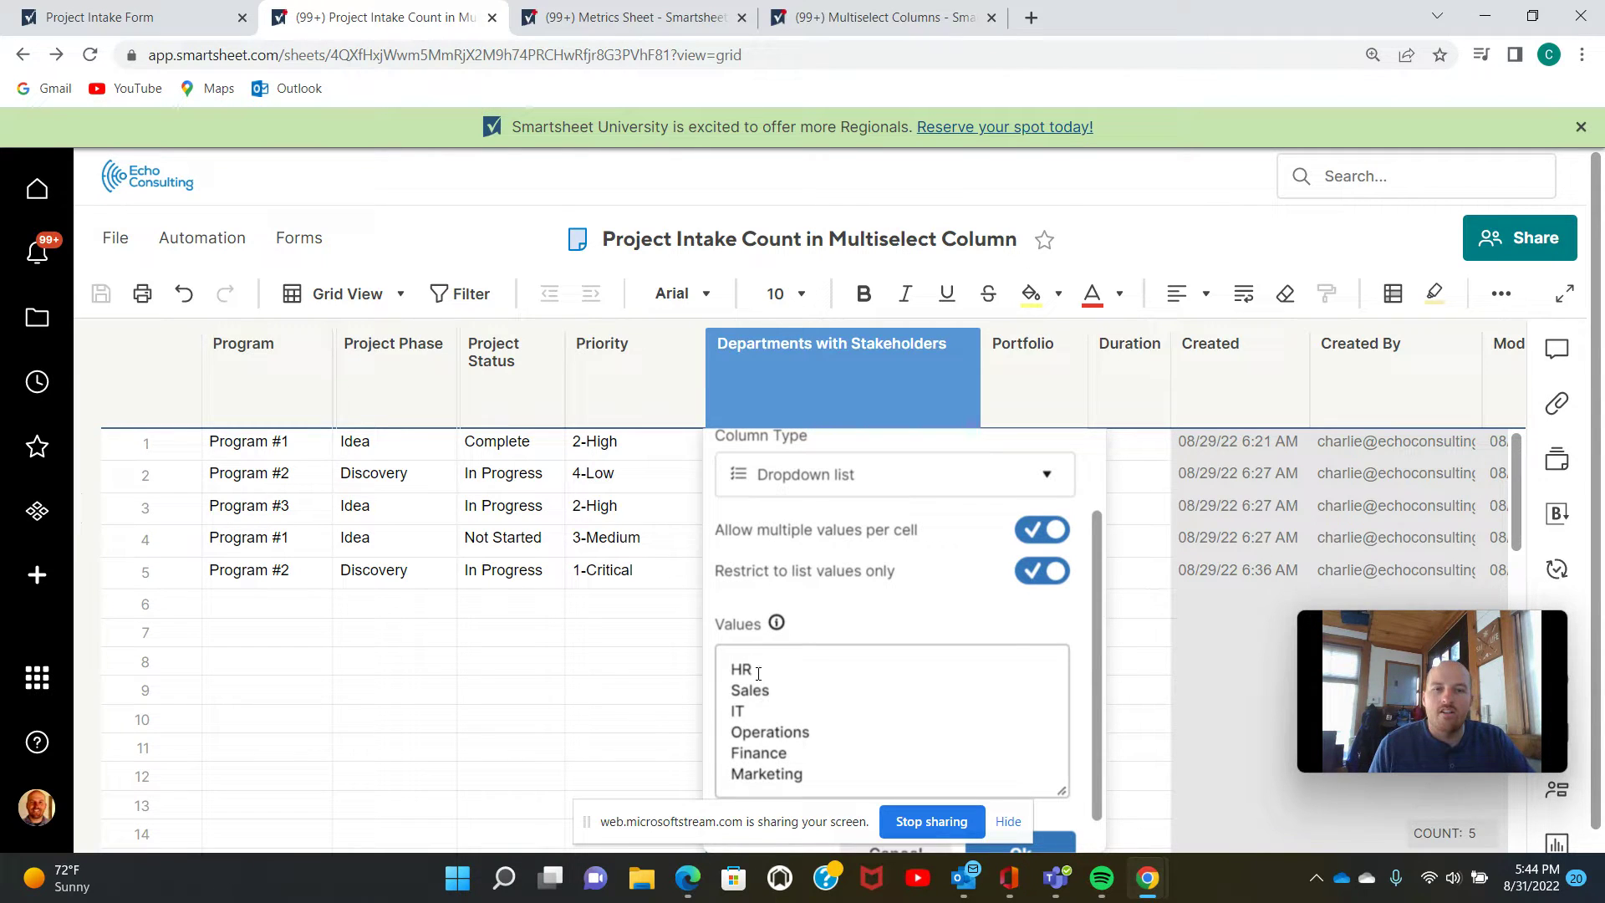
click(779, 716)
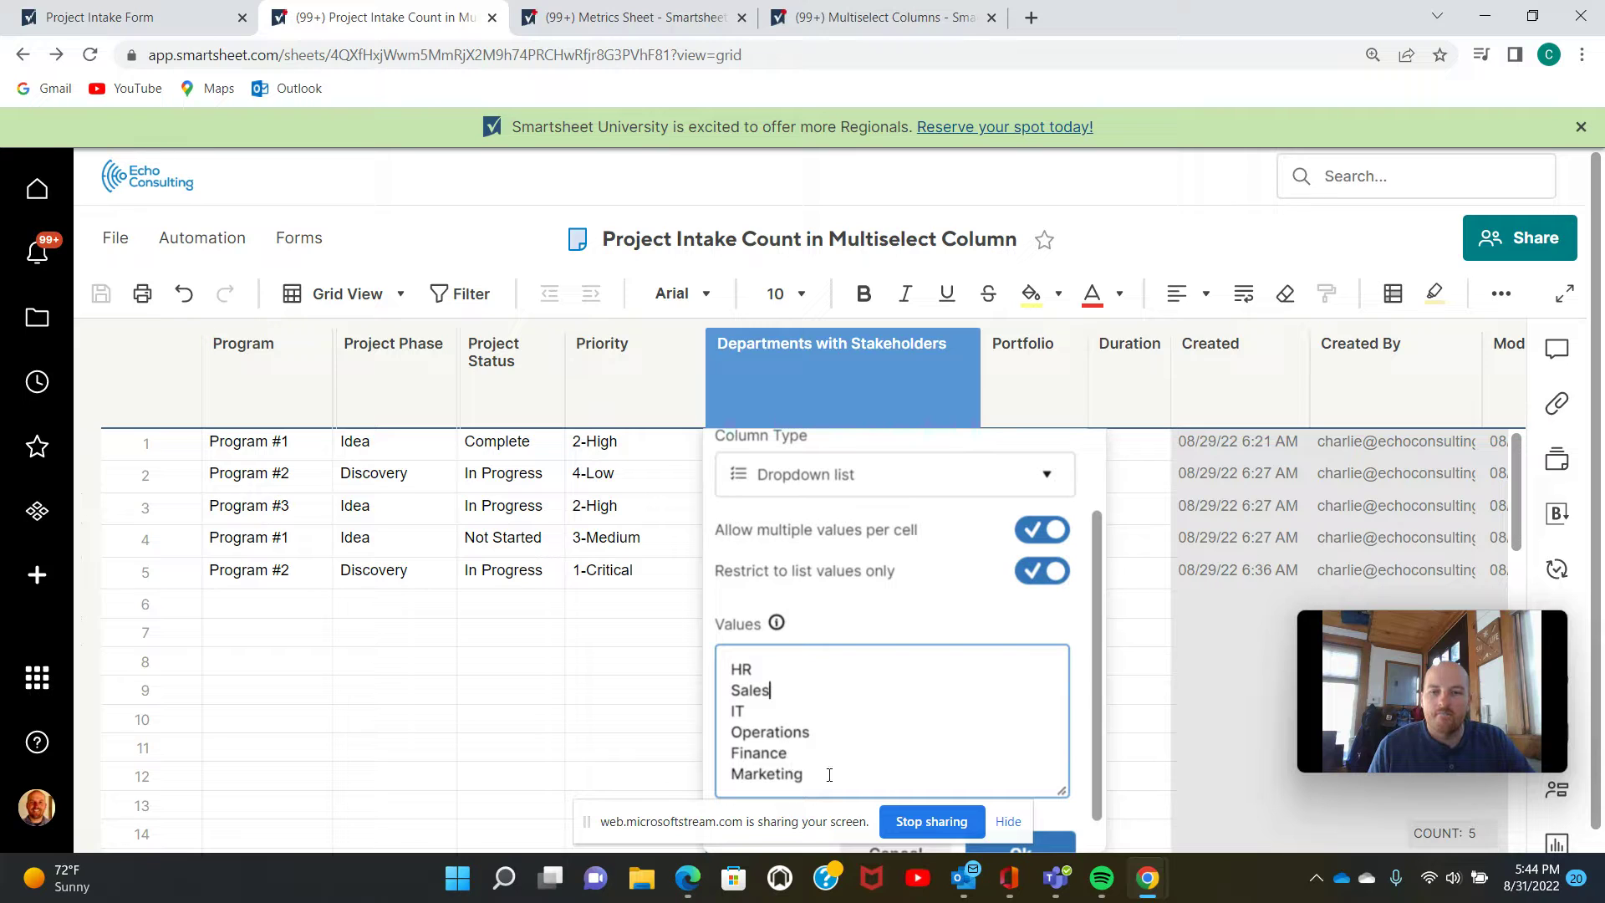
click(1053, 827)
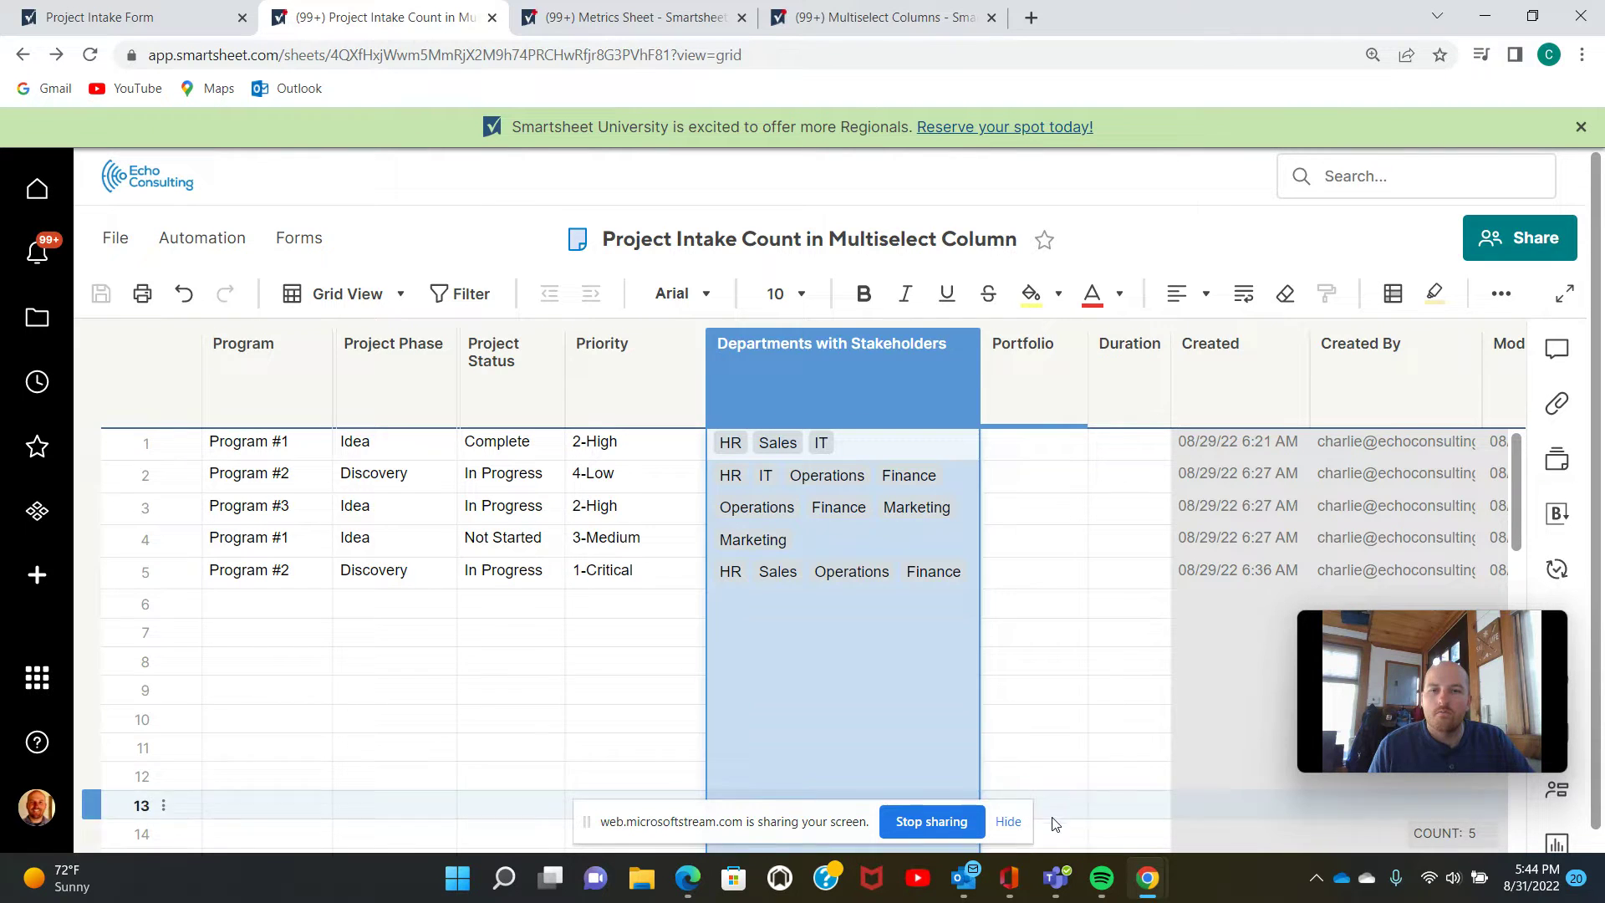
click(809, 609)
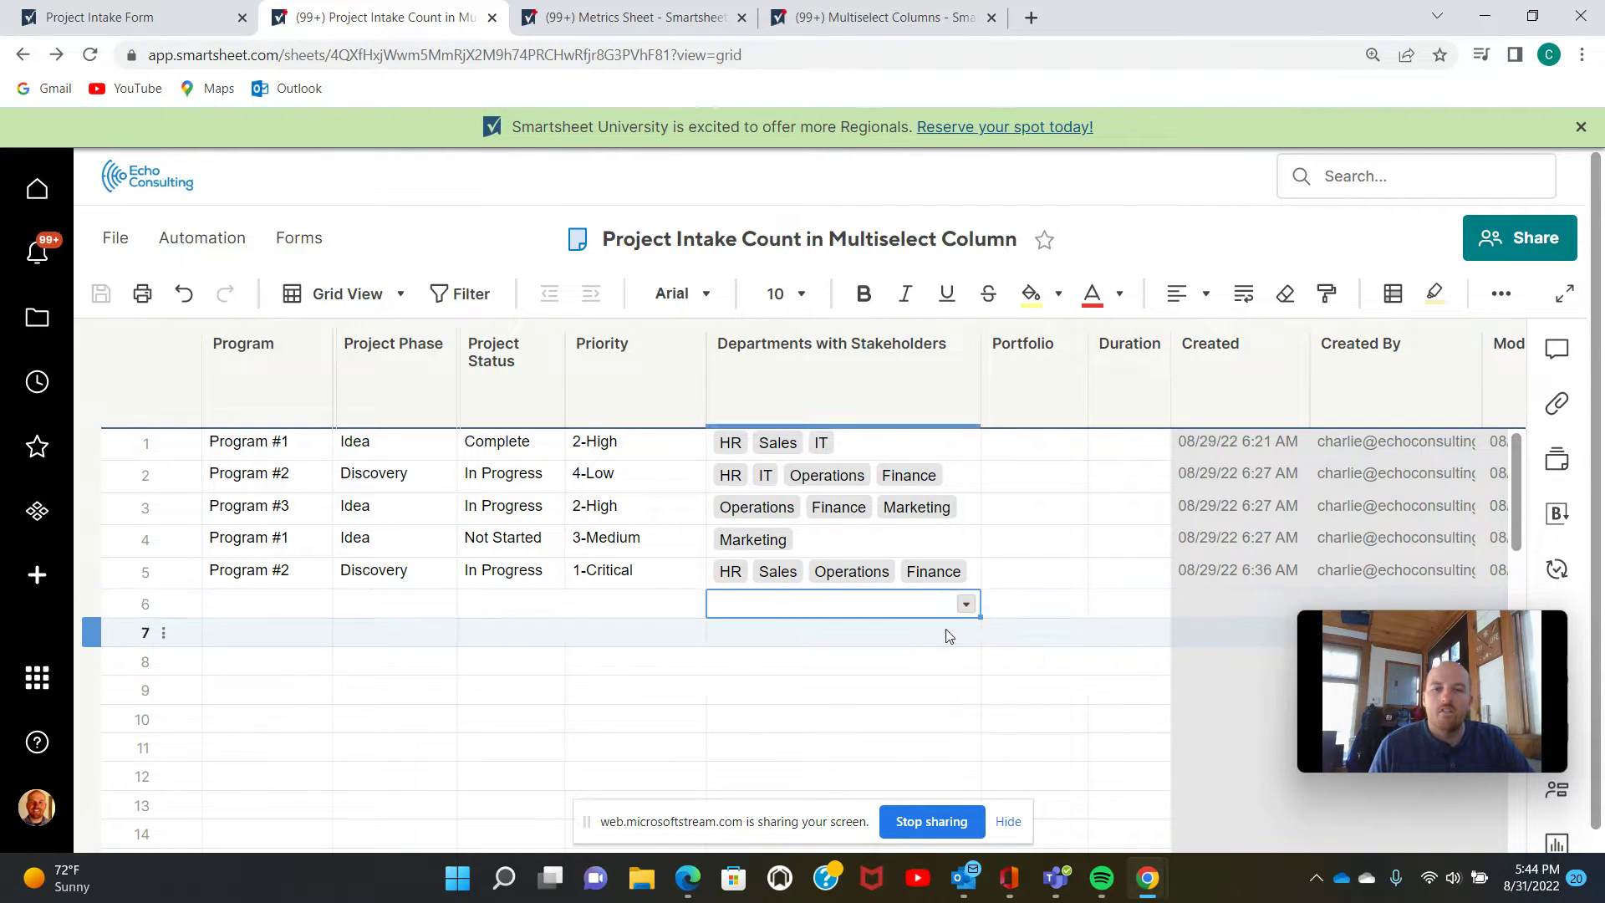
click(965, 604)
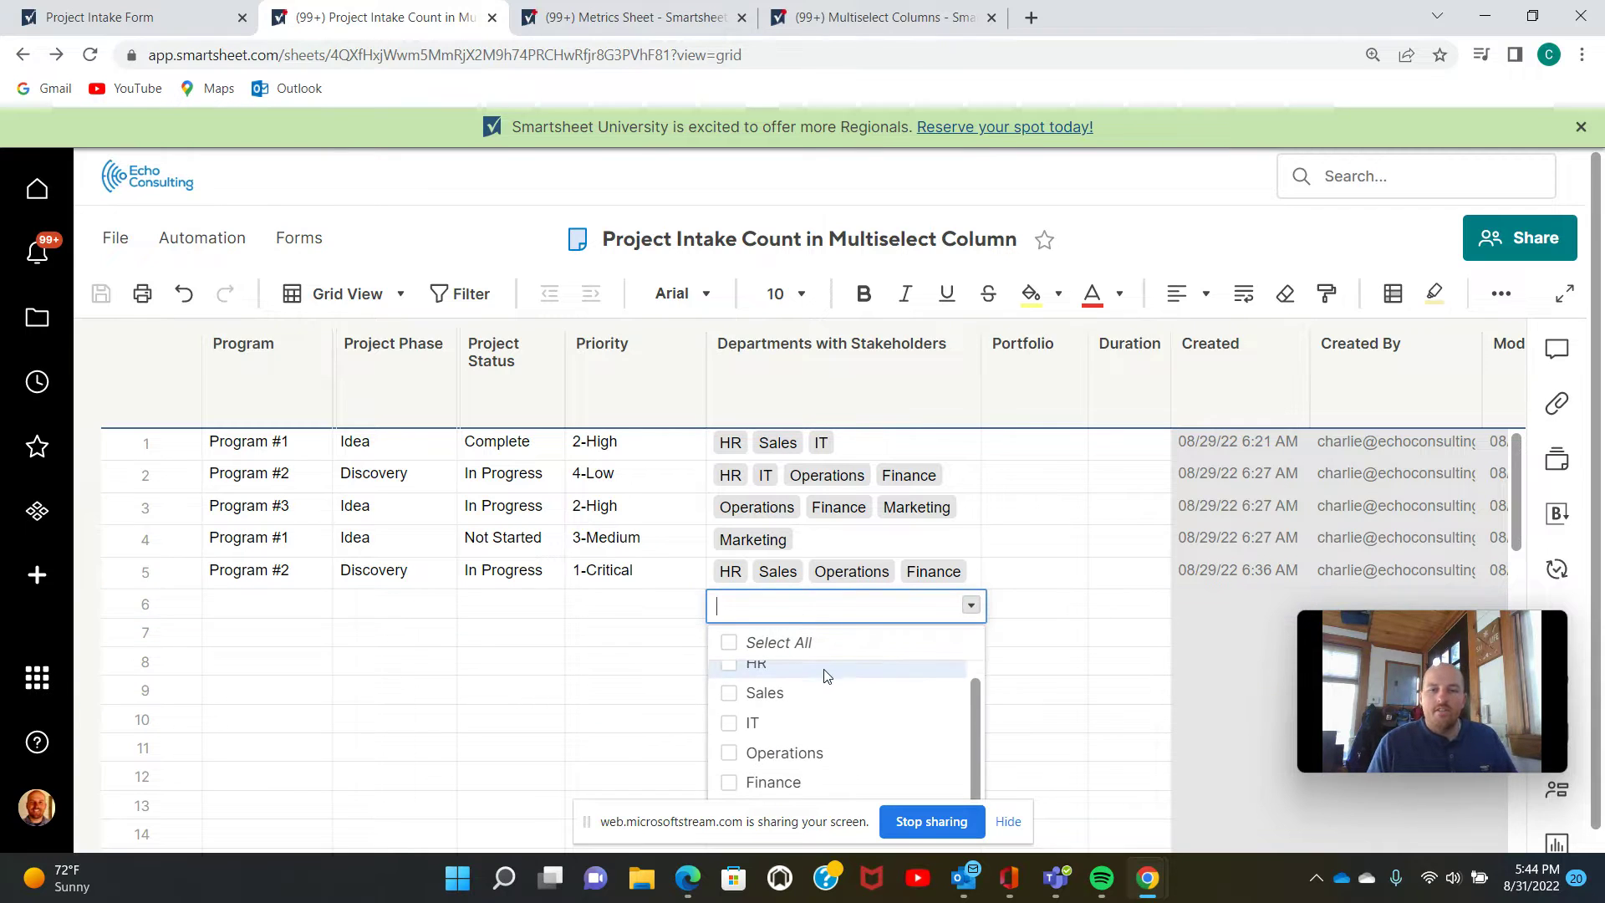
click(737, 724)
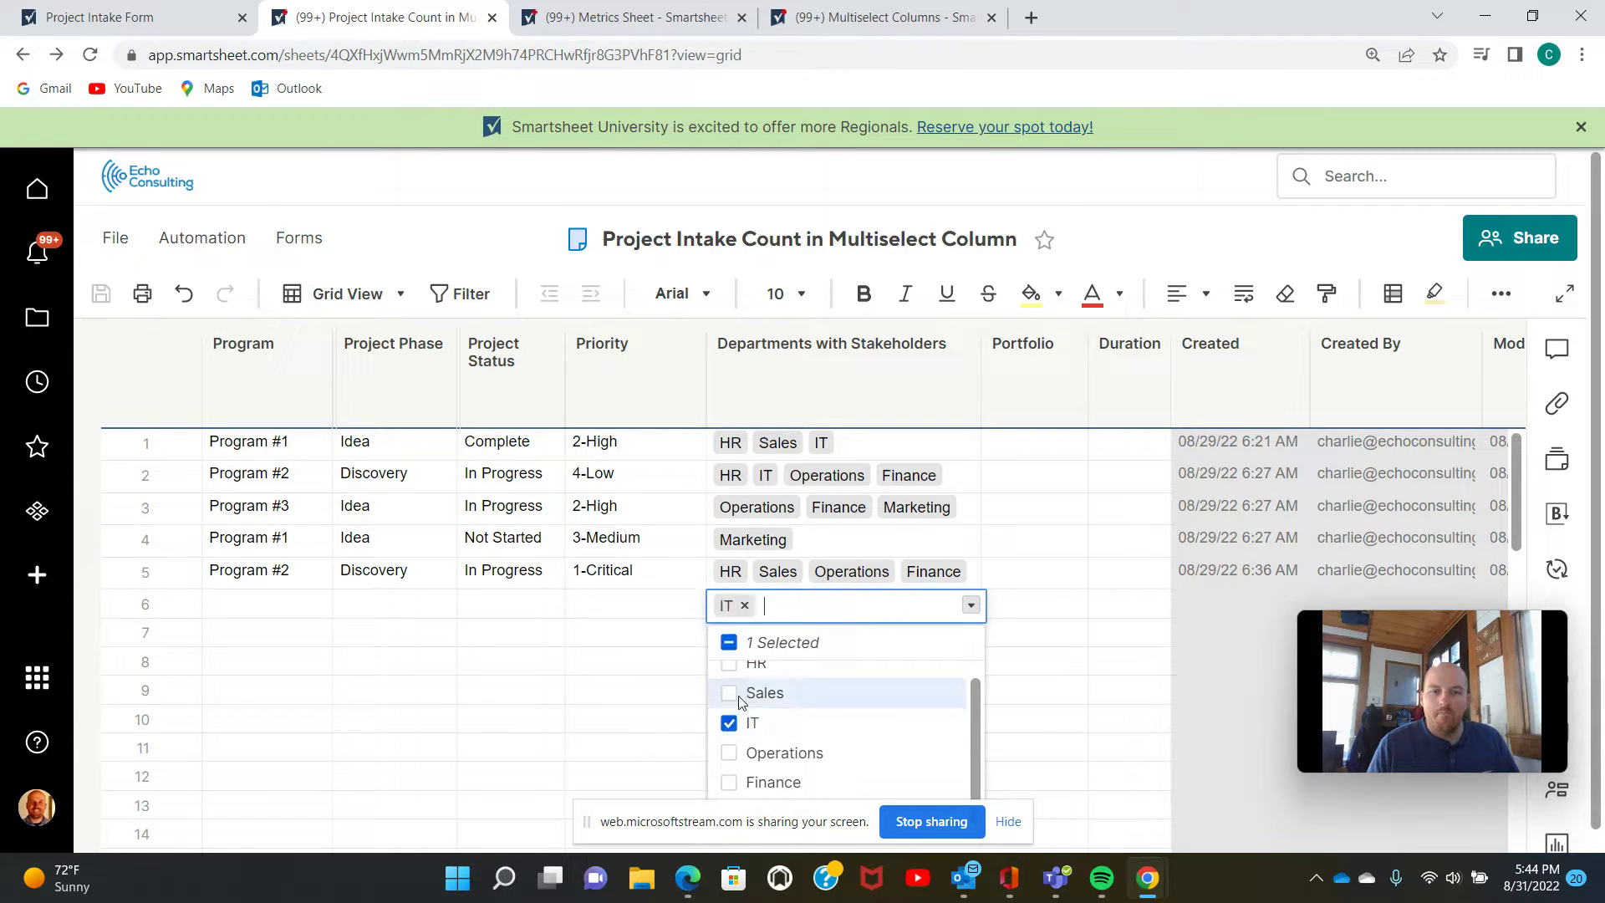
click(736, 693)
click(733, 724)
click(733, 693)
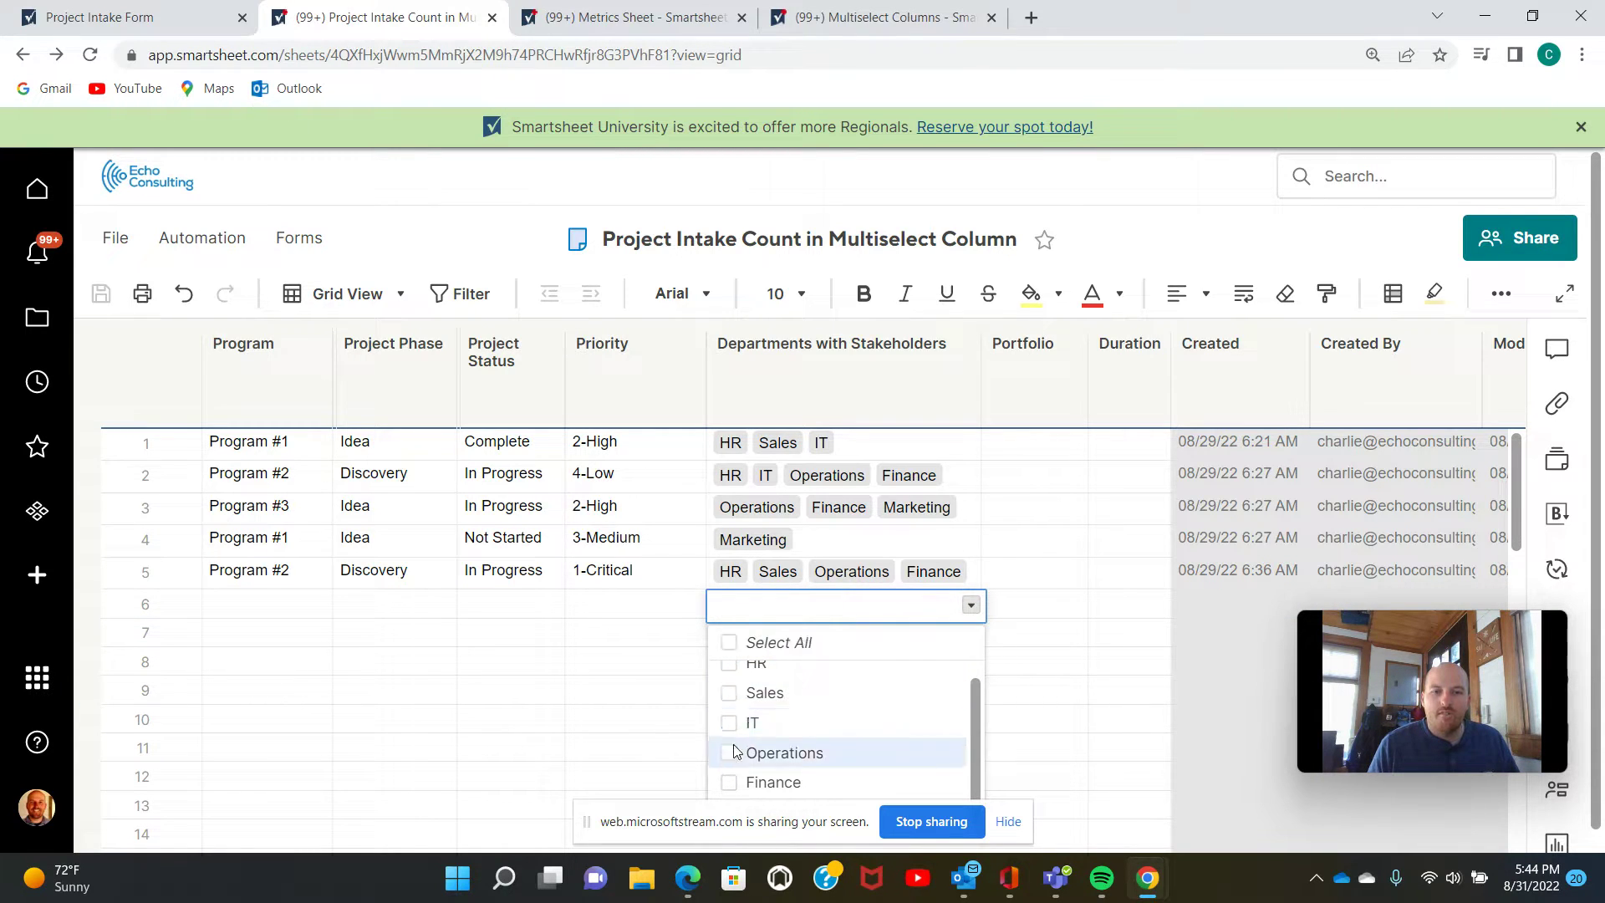
click(733, 752)
click(733, 723)
click(733, 693)
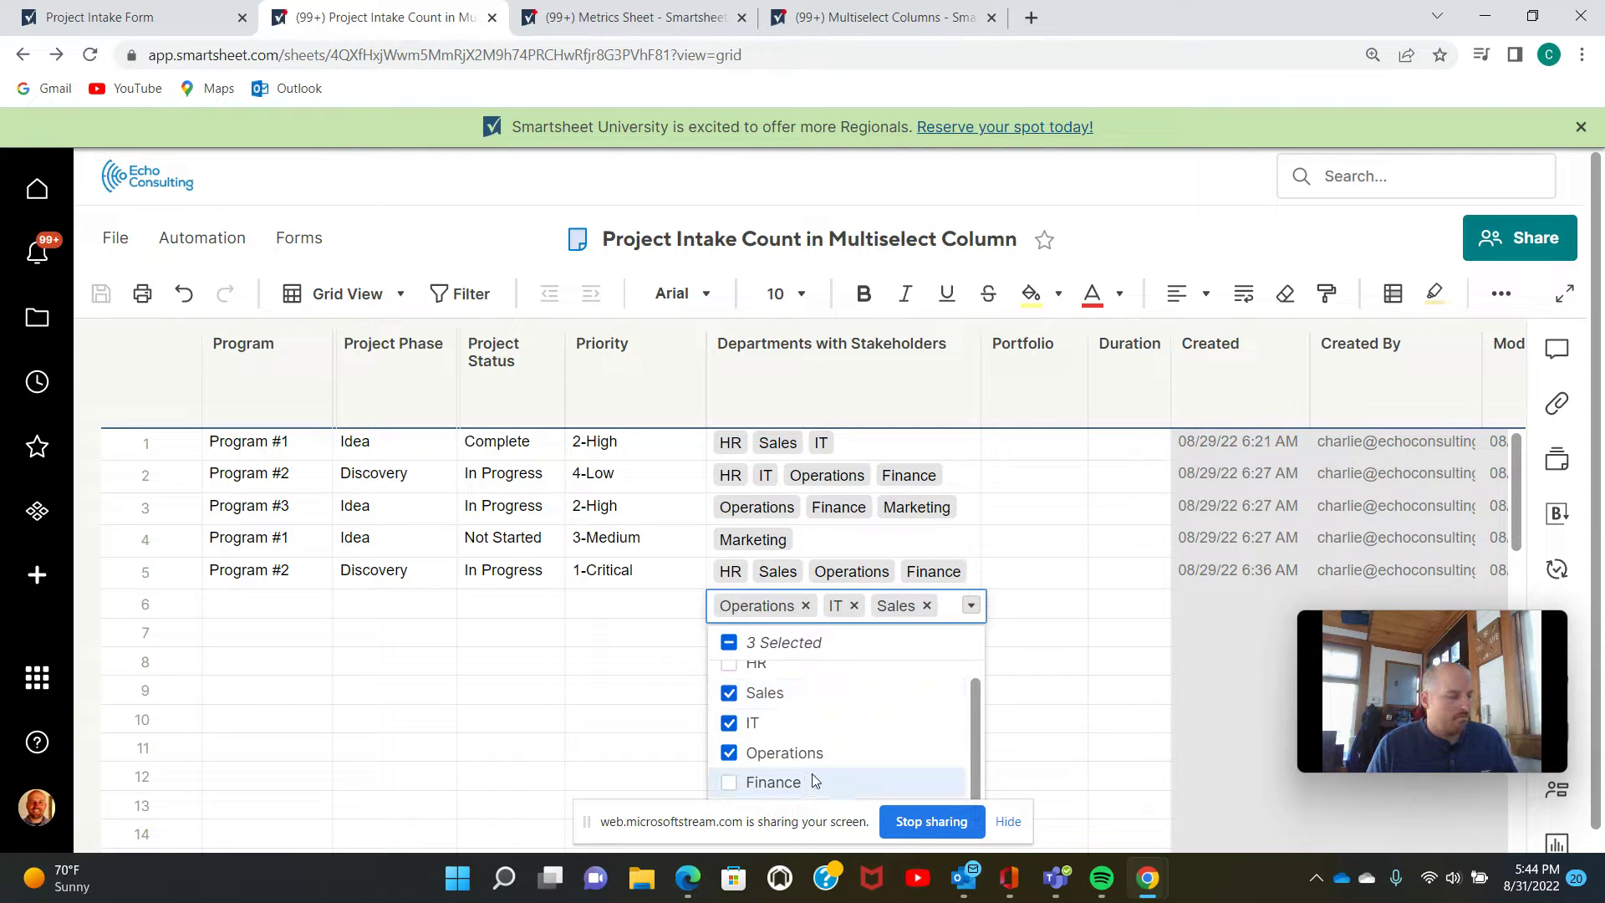
key(Escape)
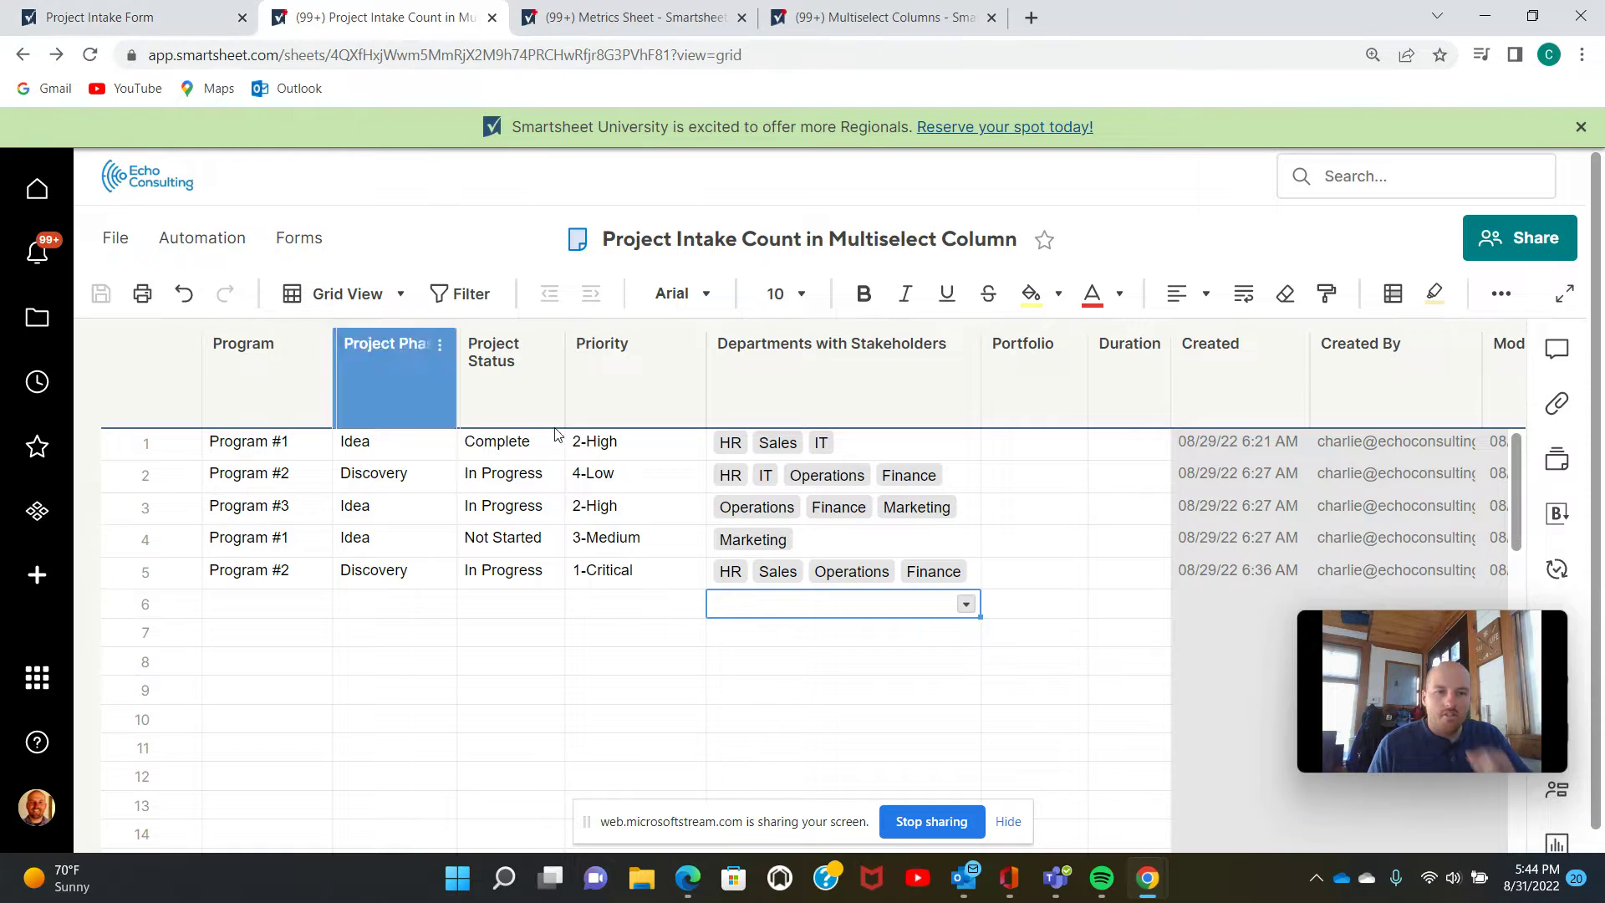
click(136, 17)
On the intake form, check the HR, Sales and IT stakeholder departments, then go back to the sheet.
scroll(764, 454, down, 4)
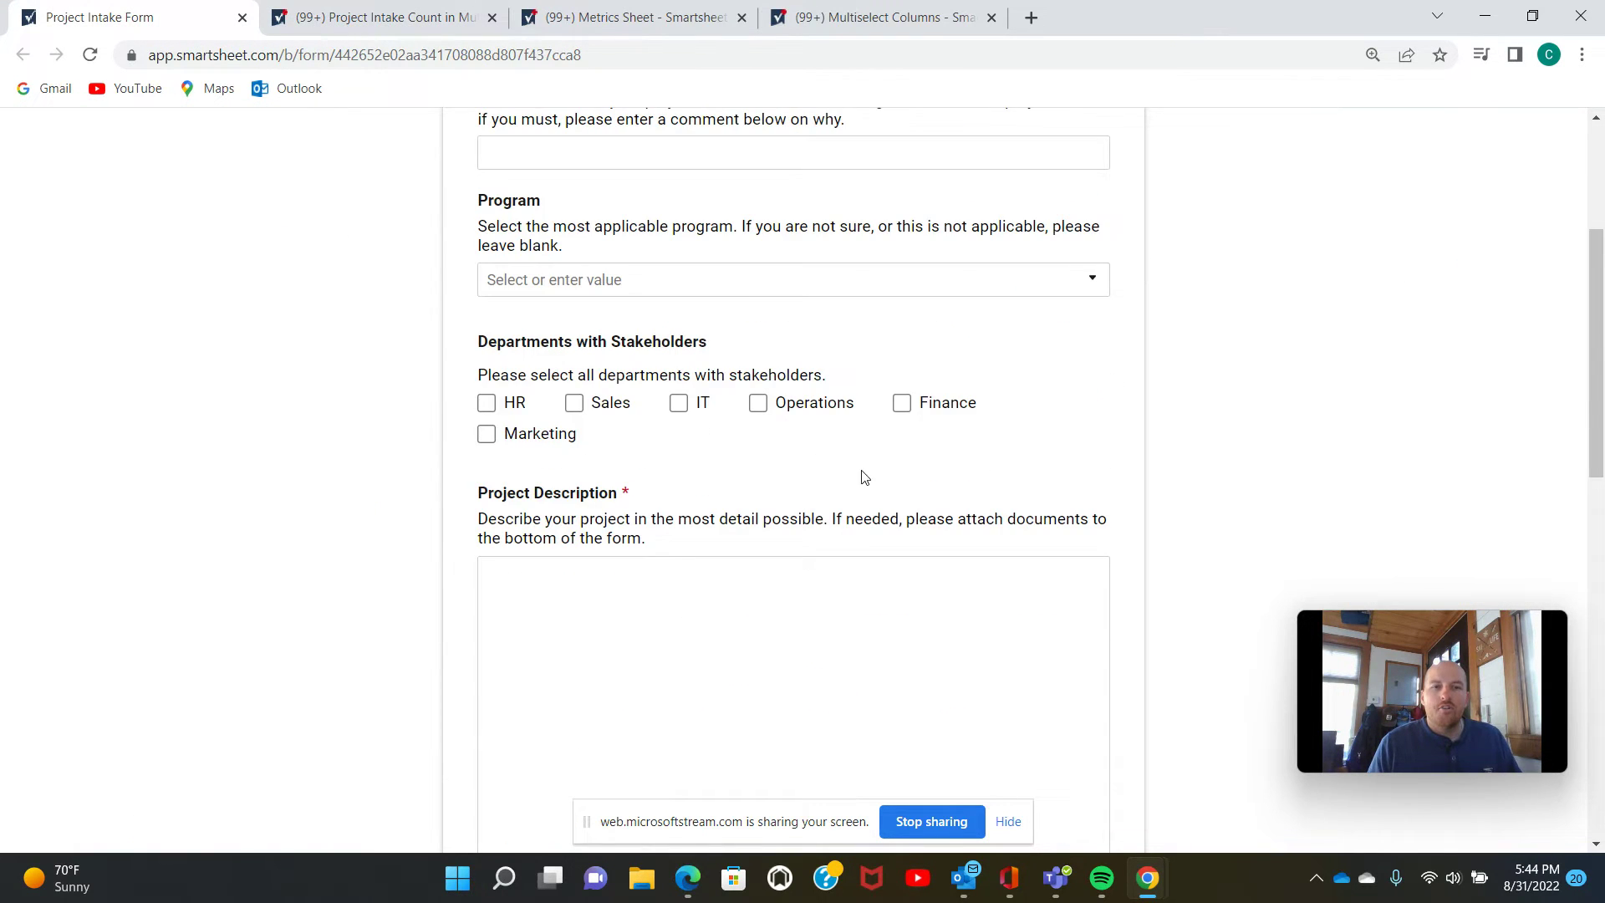
scroll(680, 430, up, 3)
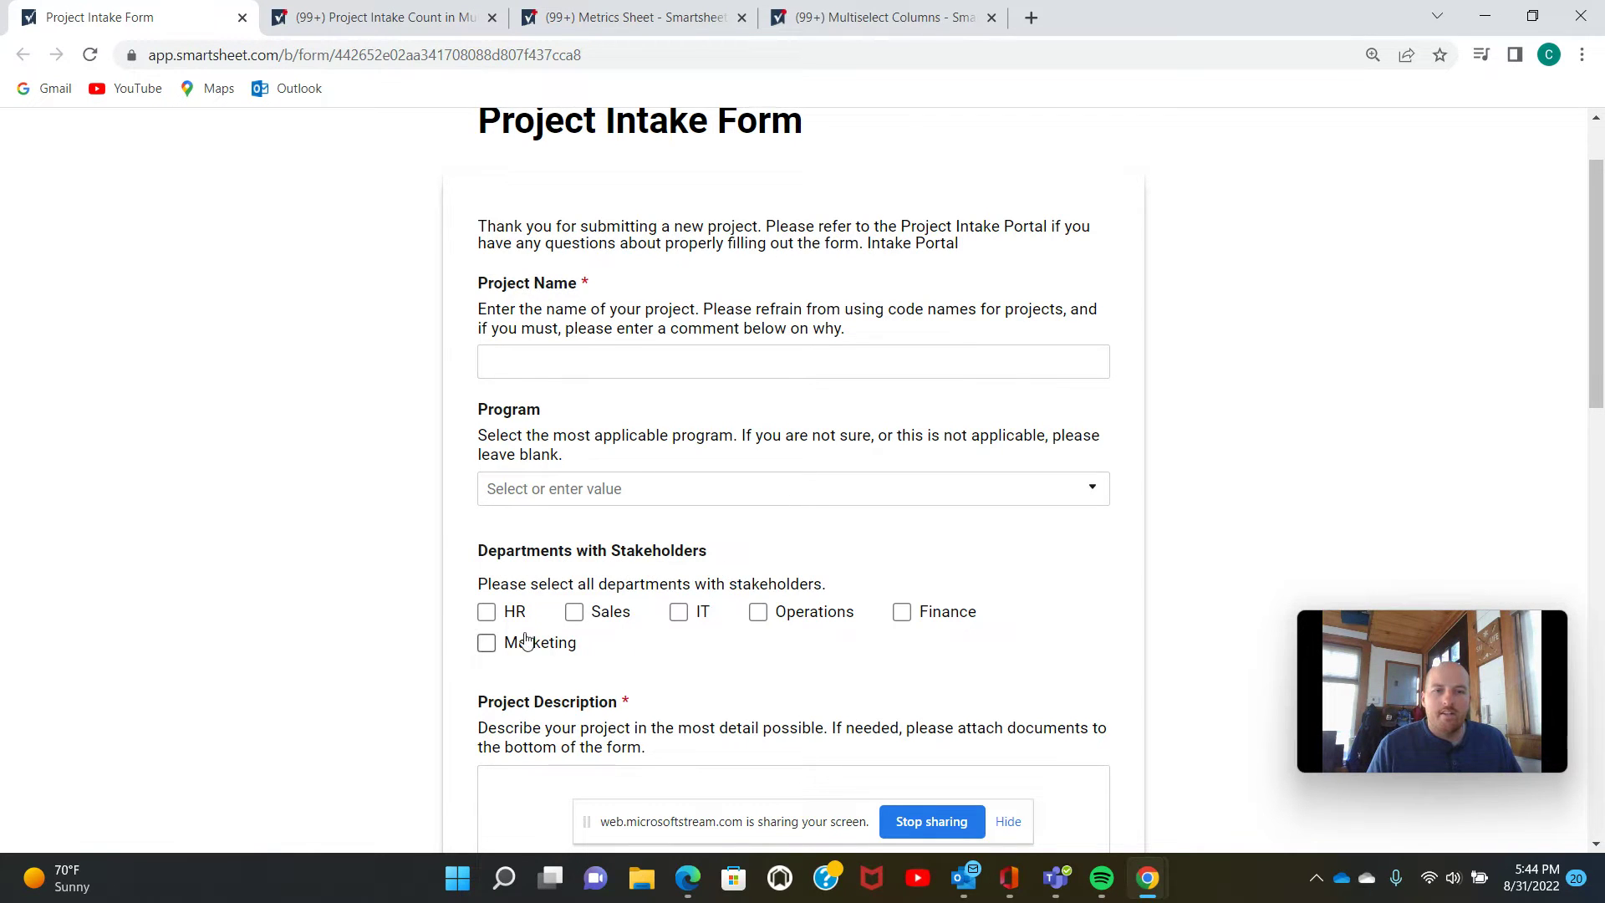
click(485, 611)
click(573, 610)
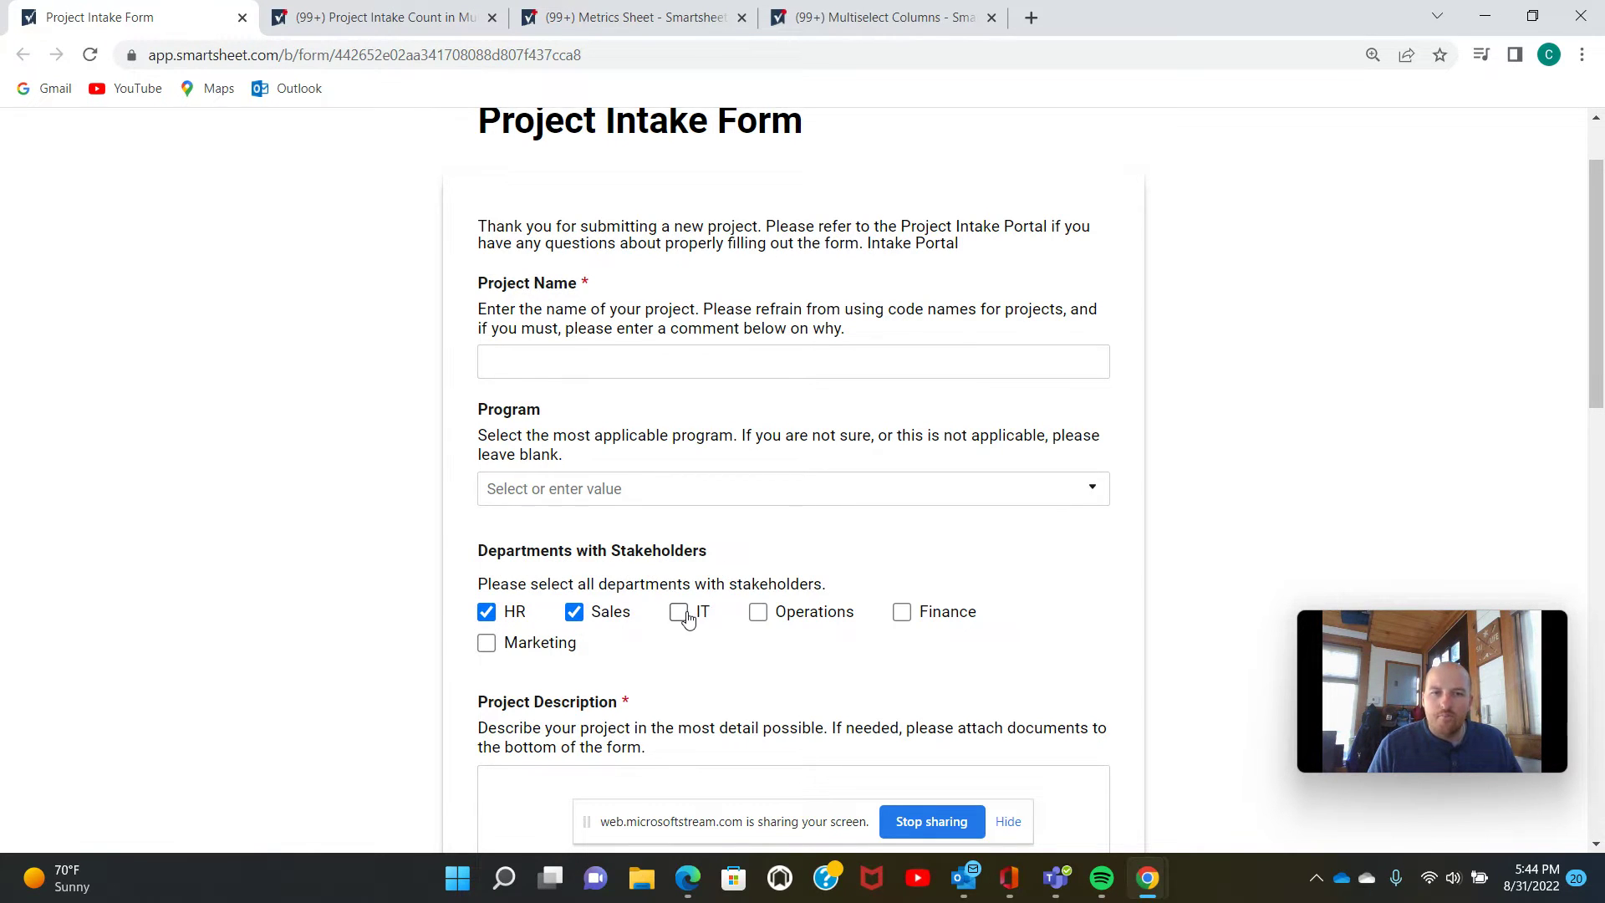
click(678, 611)
scroll(694, 633, down, 1)
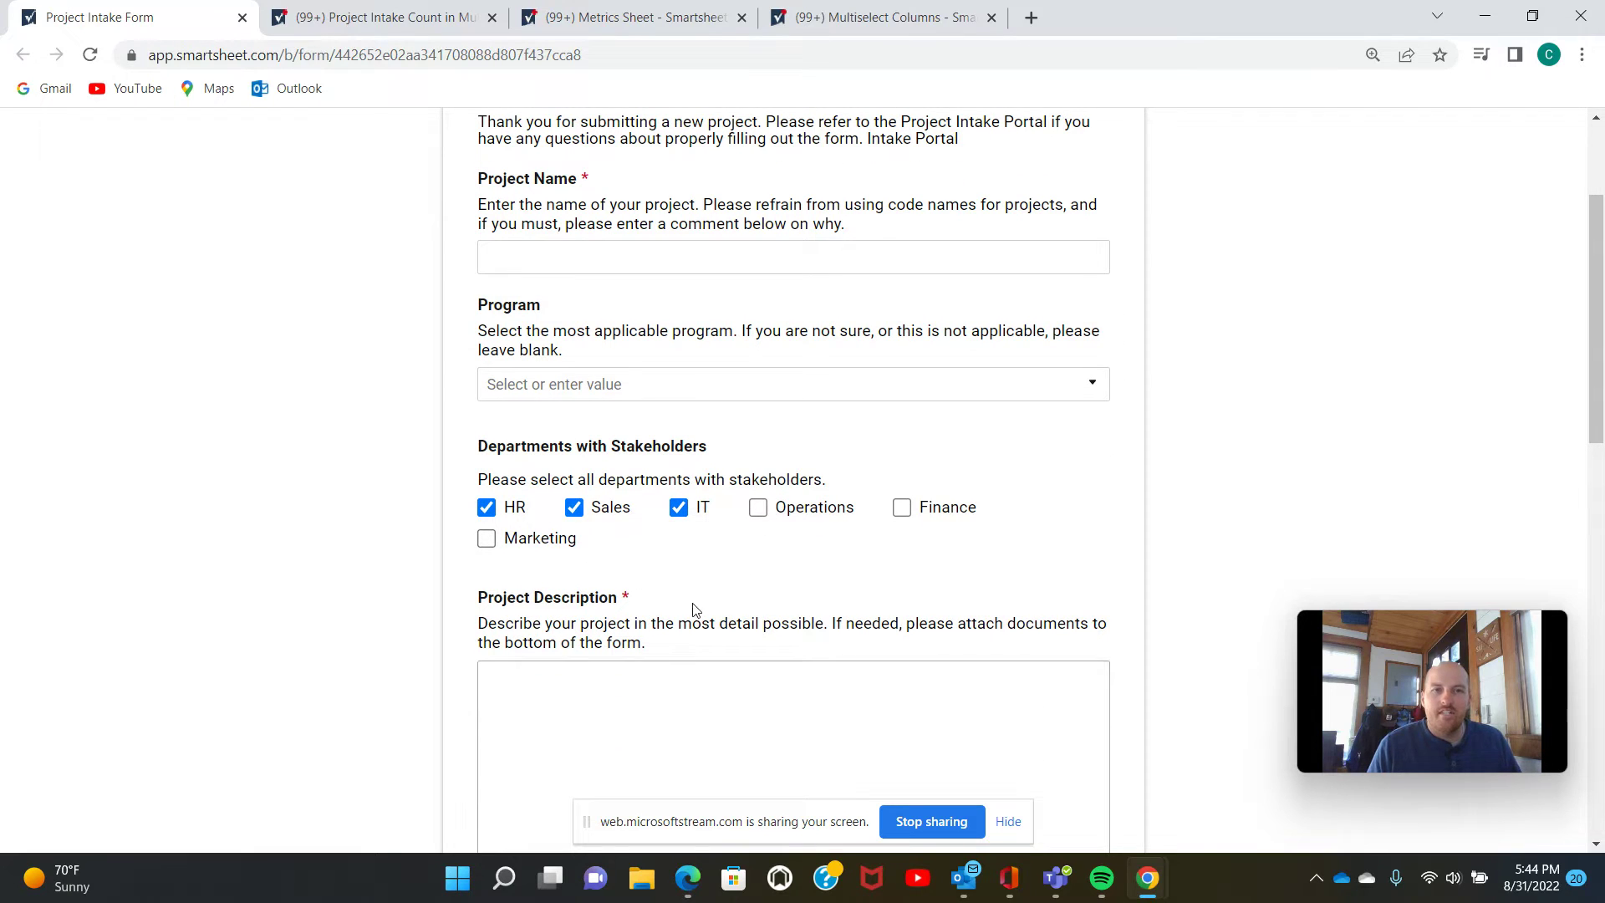
click(374, 23)
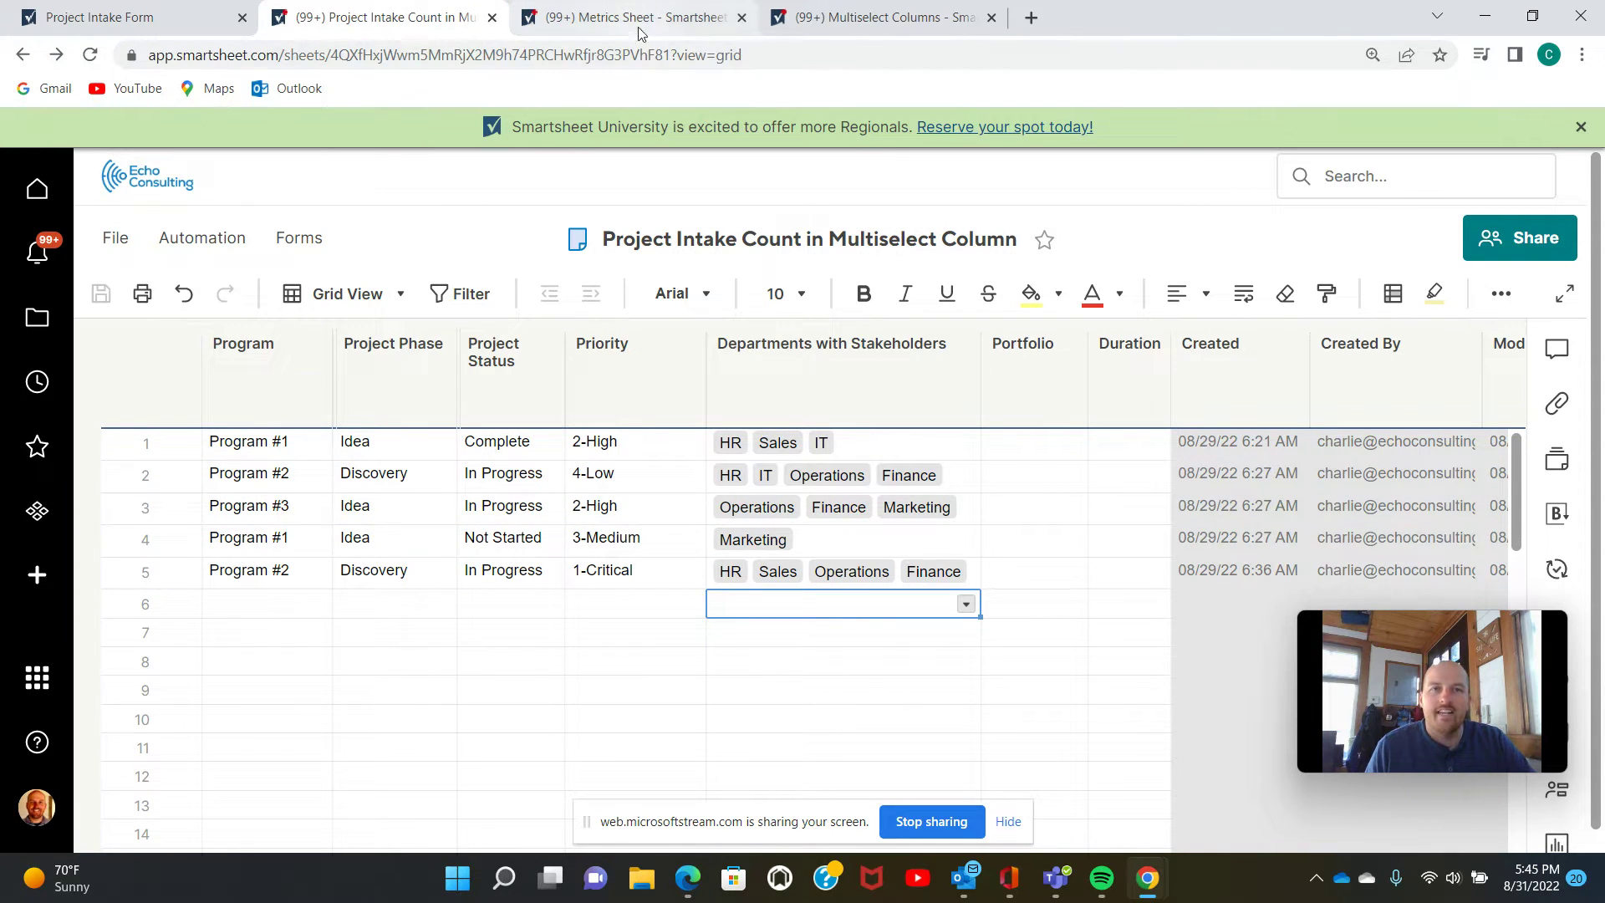
Go to the Metrics Sheet and start =COUNTIFS( in the HR / Not Started cell.
click(838, 17)
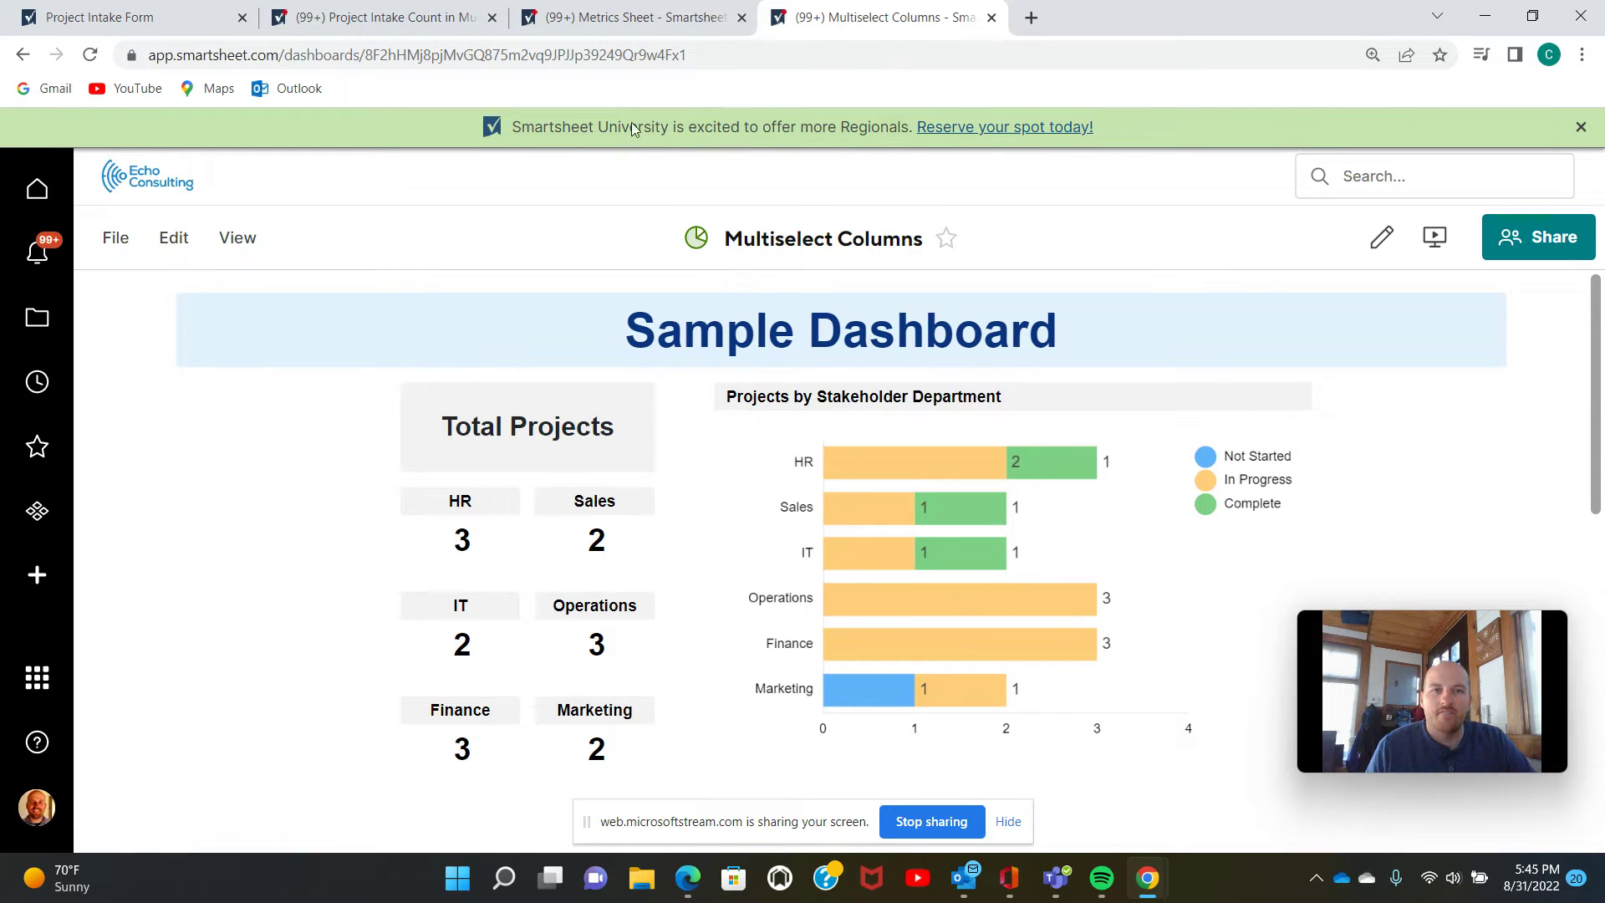
click(645, 22)
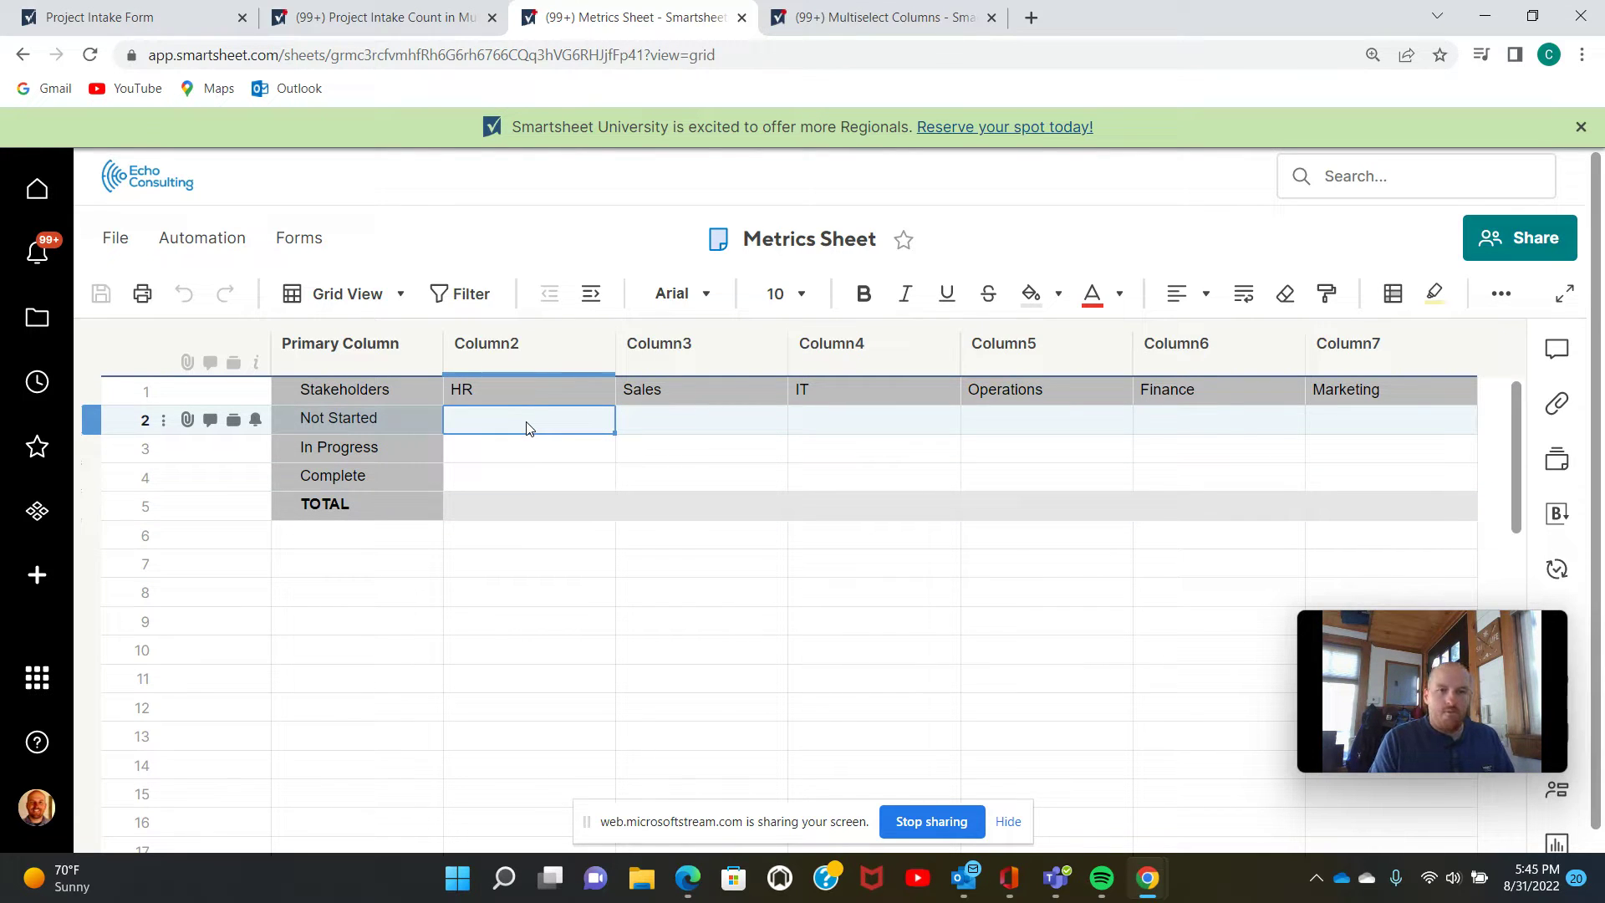
text(=)
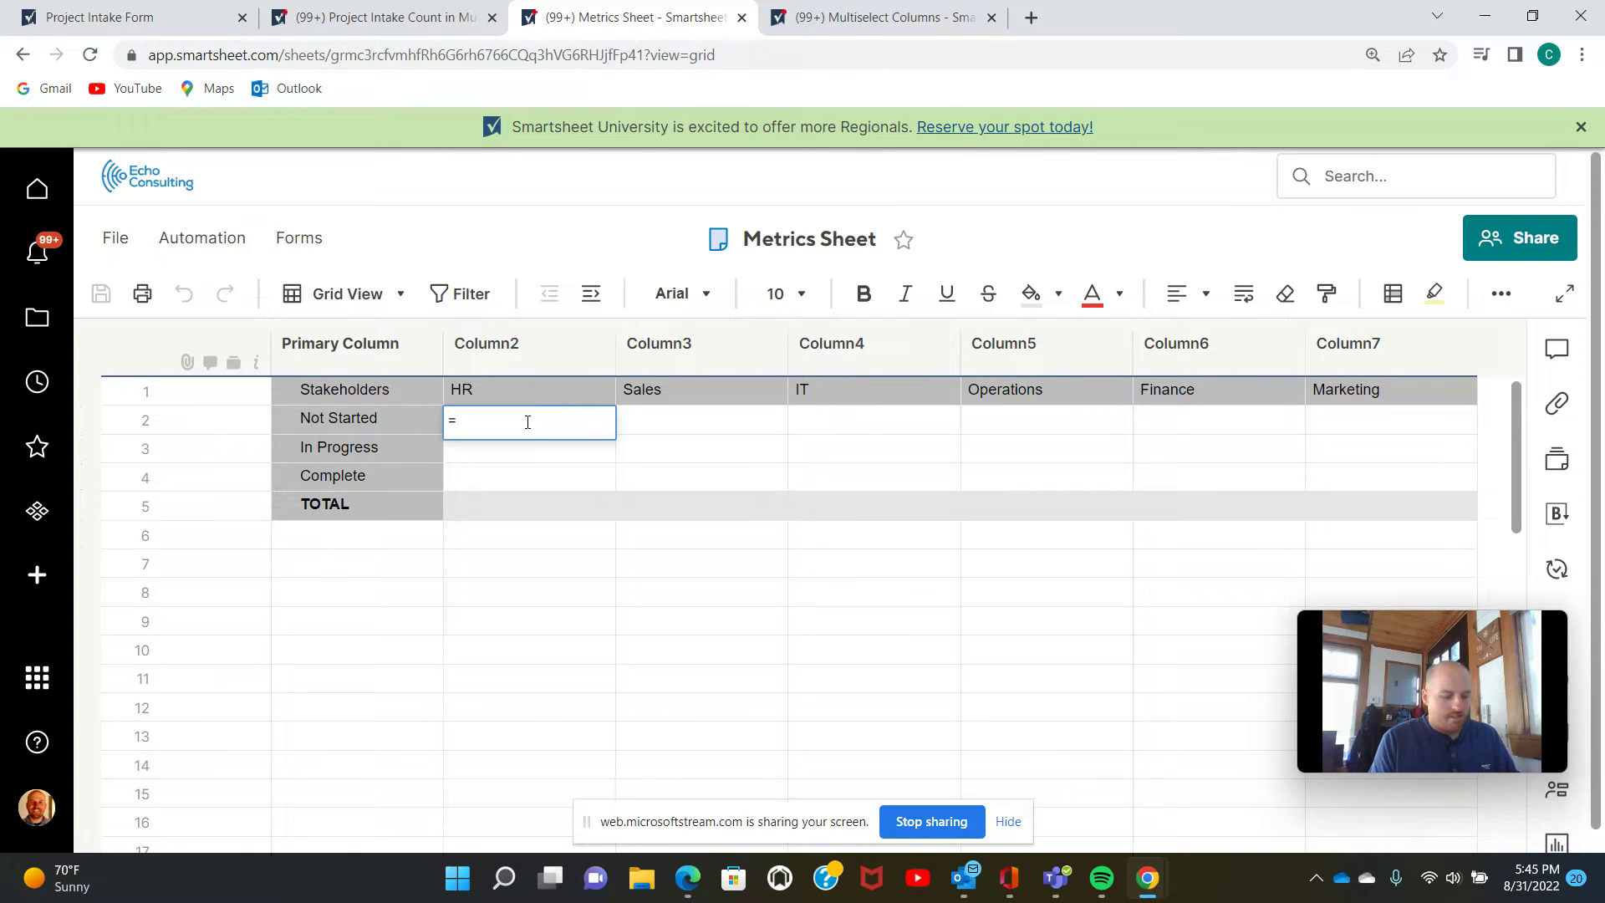
text(COUNTI)
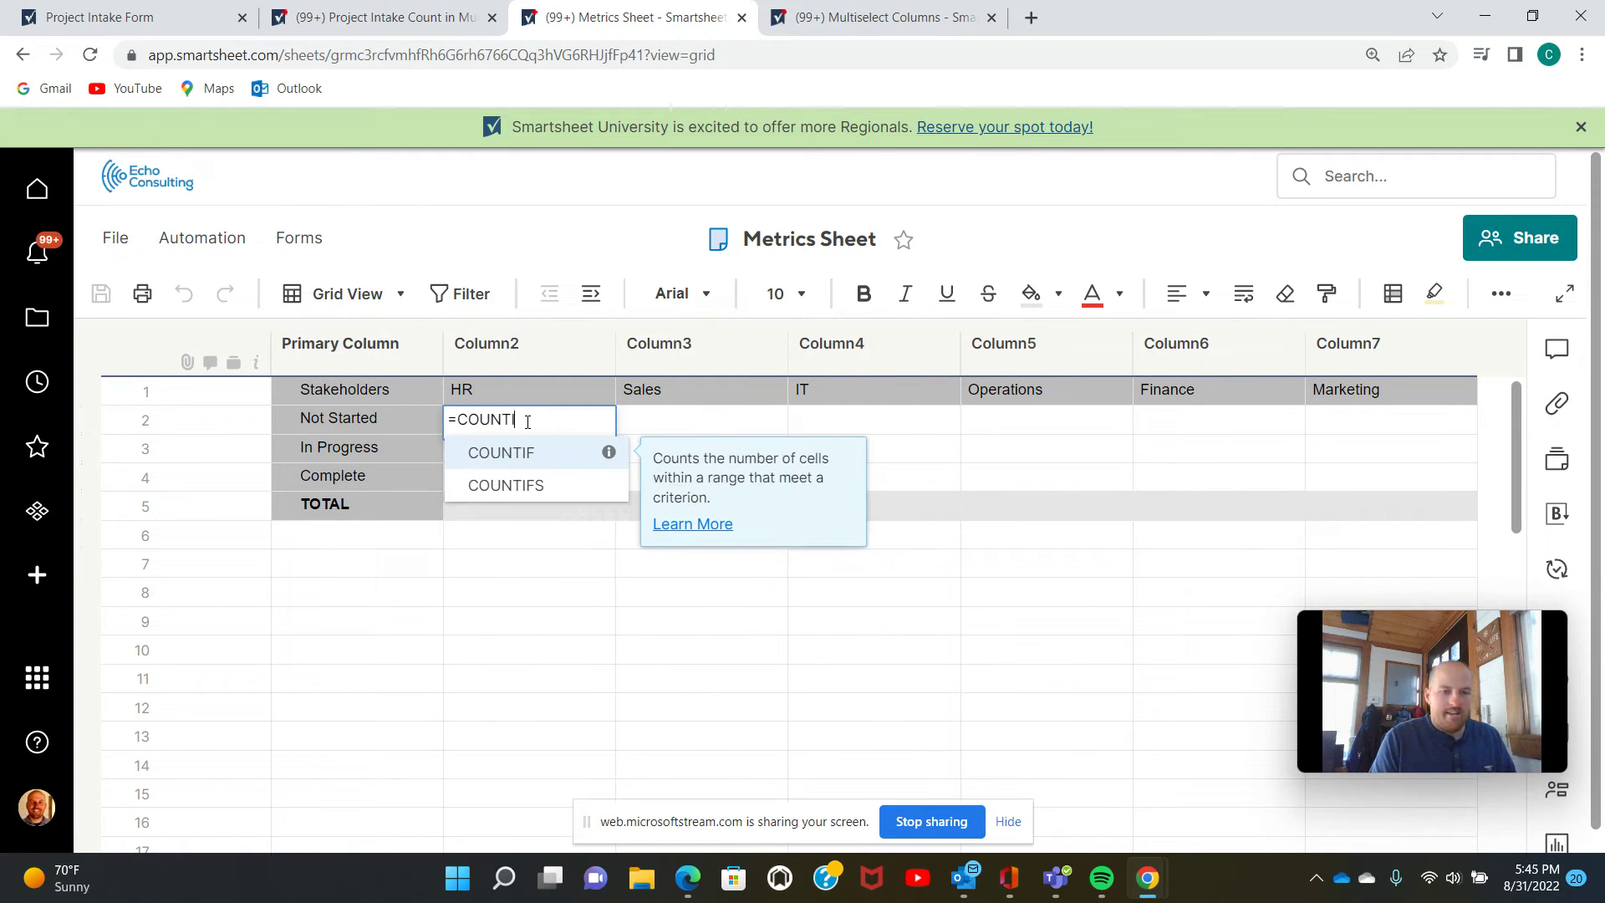
text(FS)
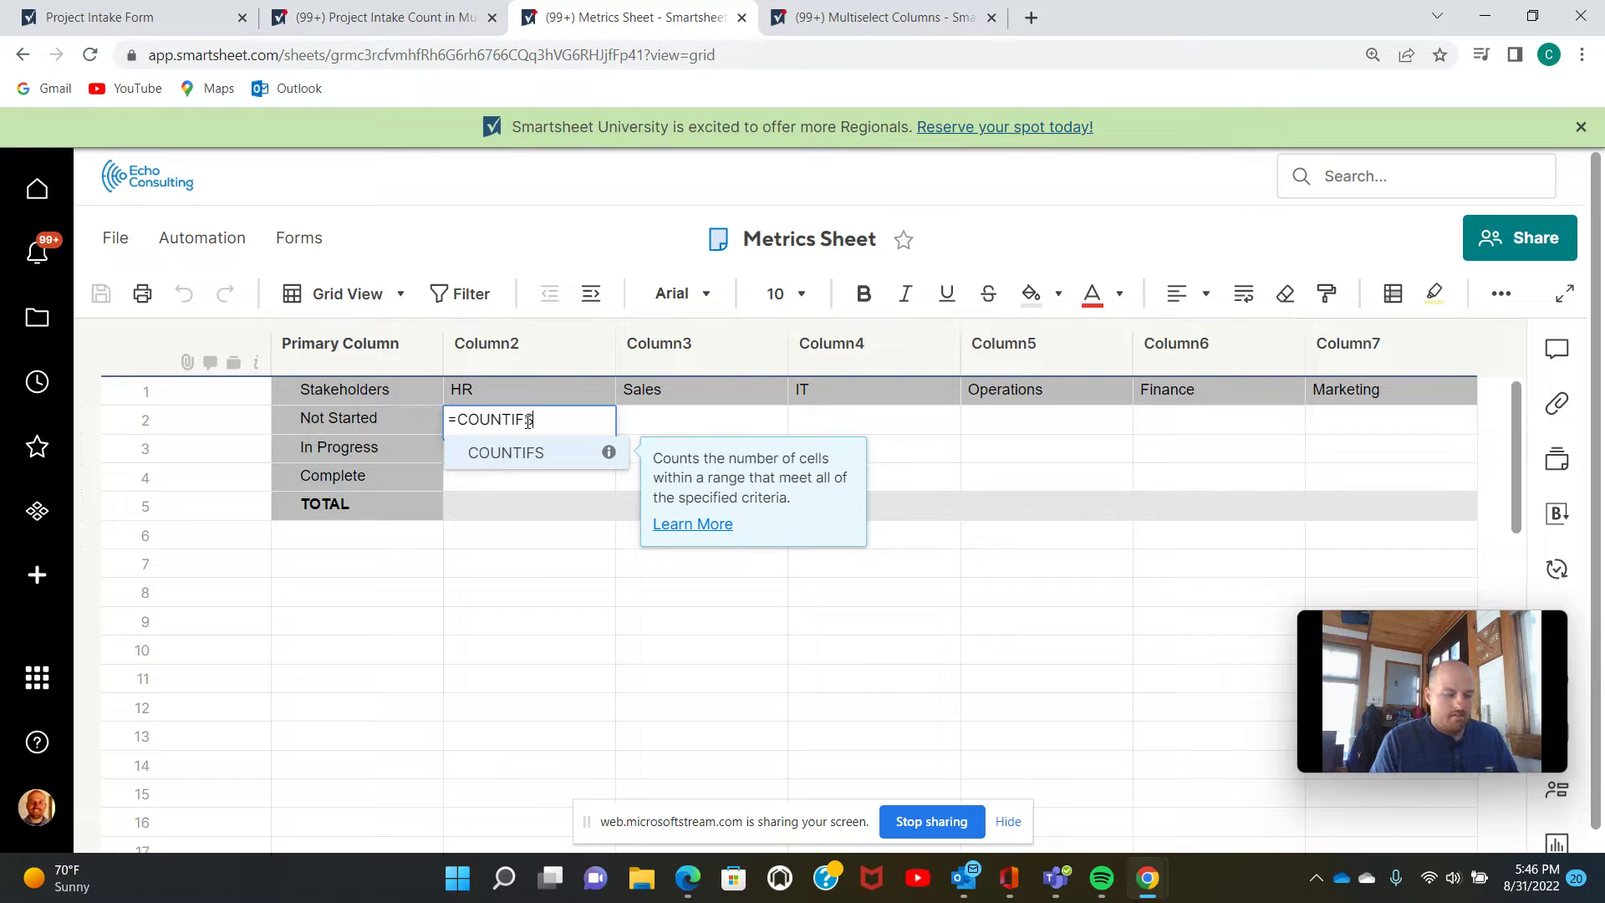
text(()
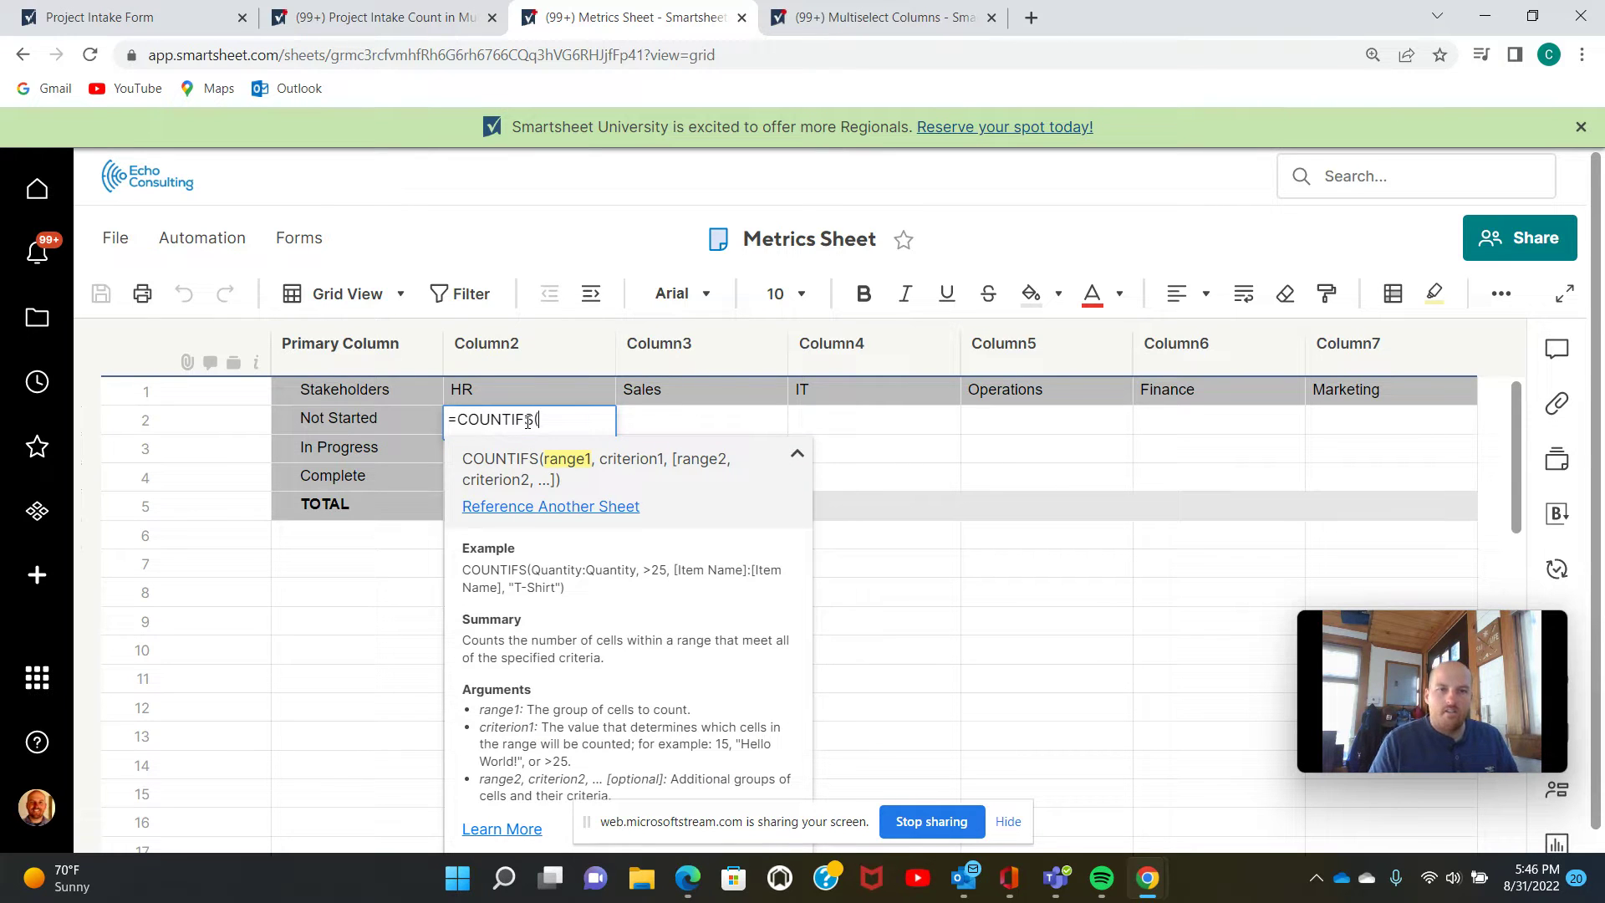
Insert the intake sheet's Departments with Stakeholders column as the {Project Intake - Stakeholders} range.
click(560, 507)
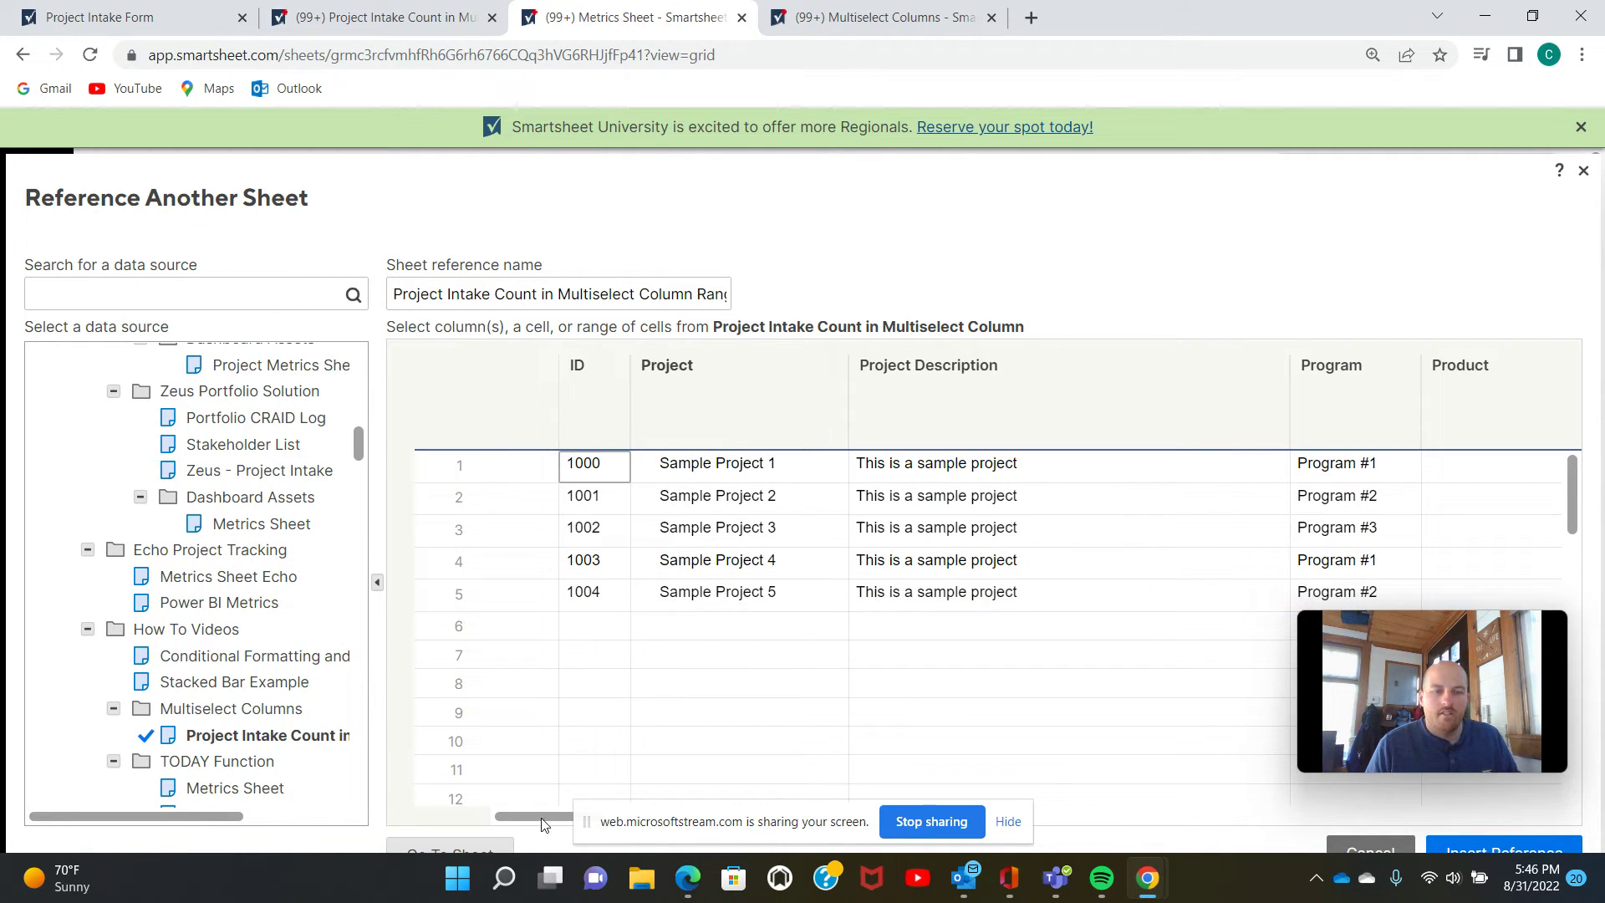
drag(532, 818, 761, 401)
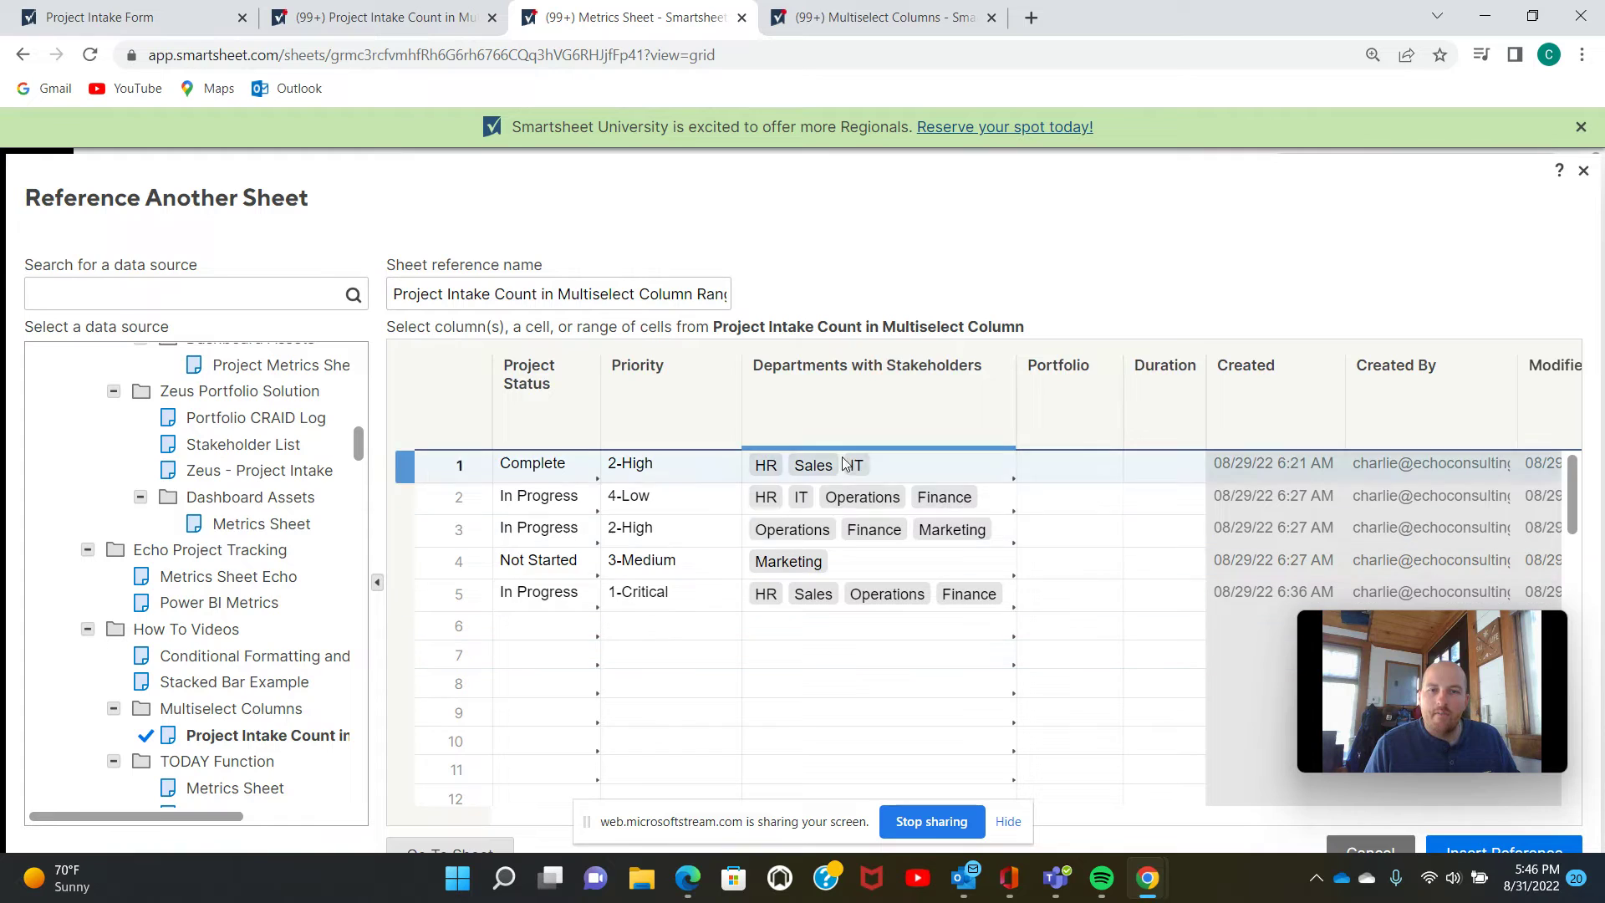
click(879, 431)
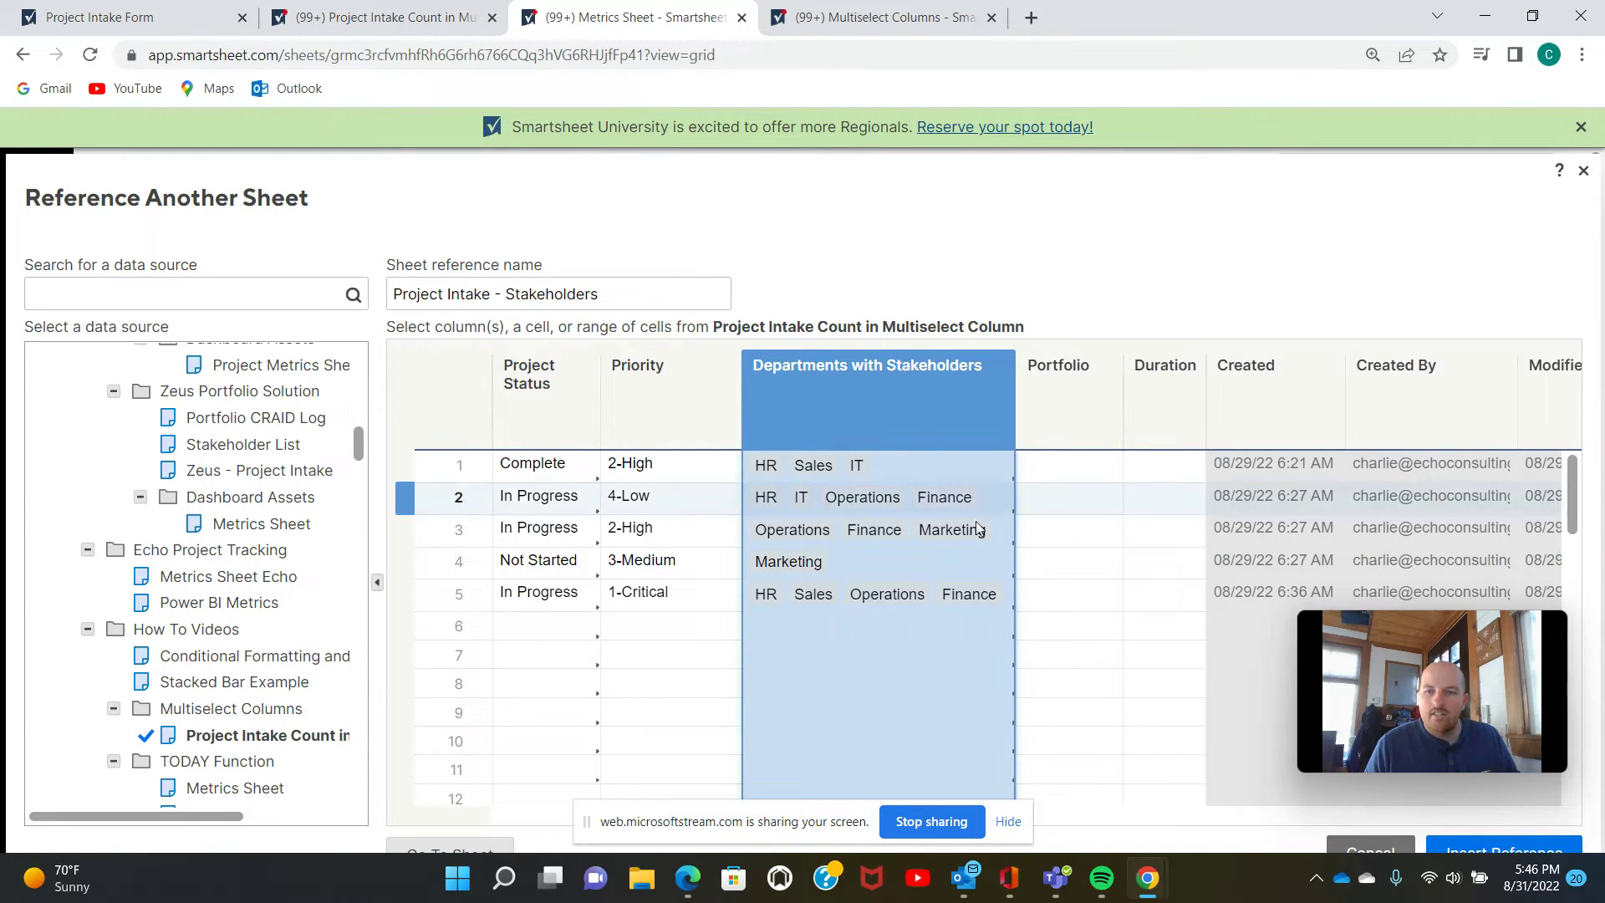
click(1482, 850)
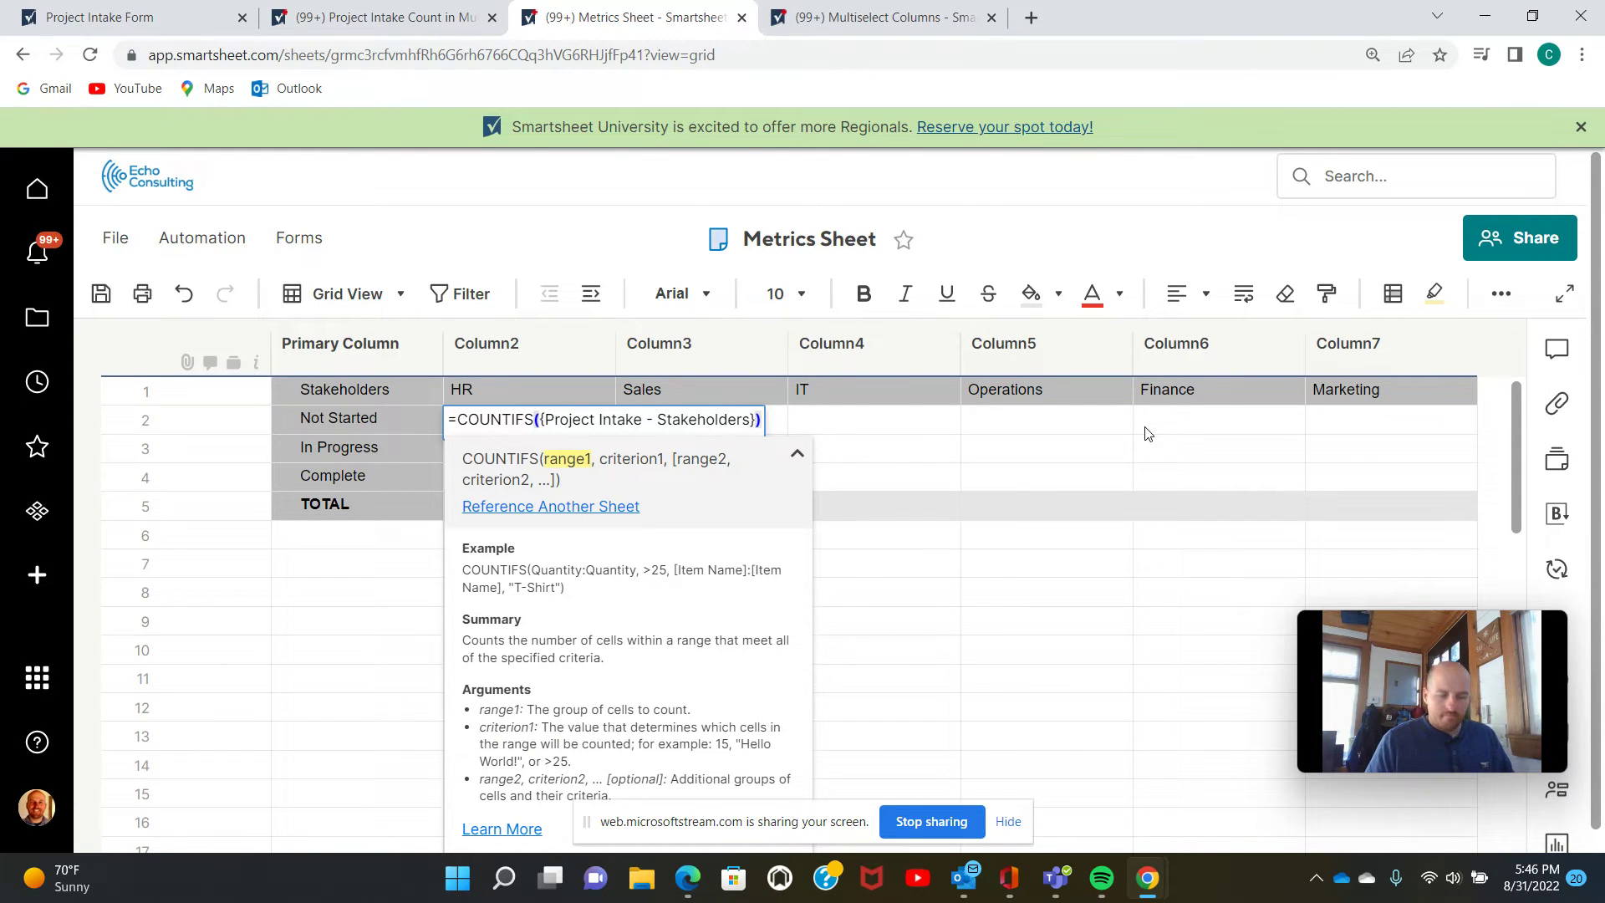
text(,)
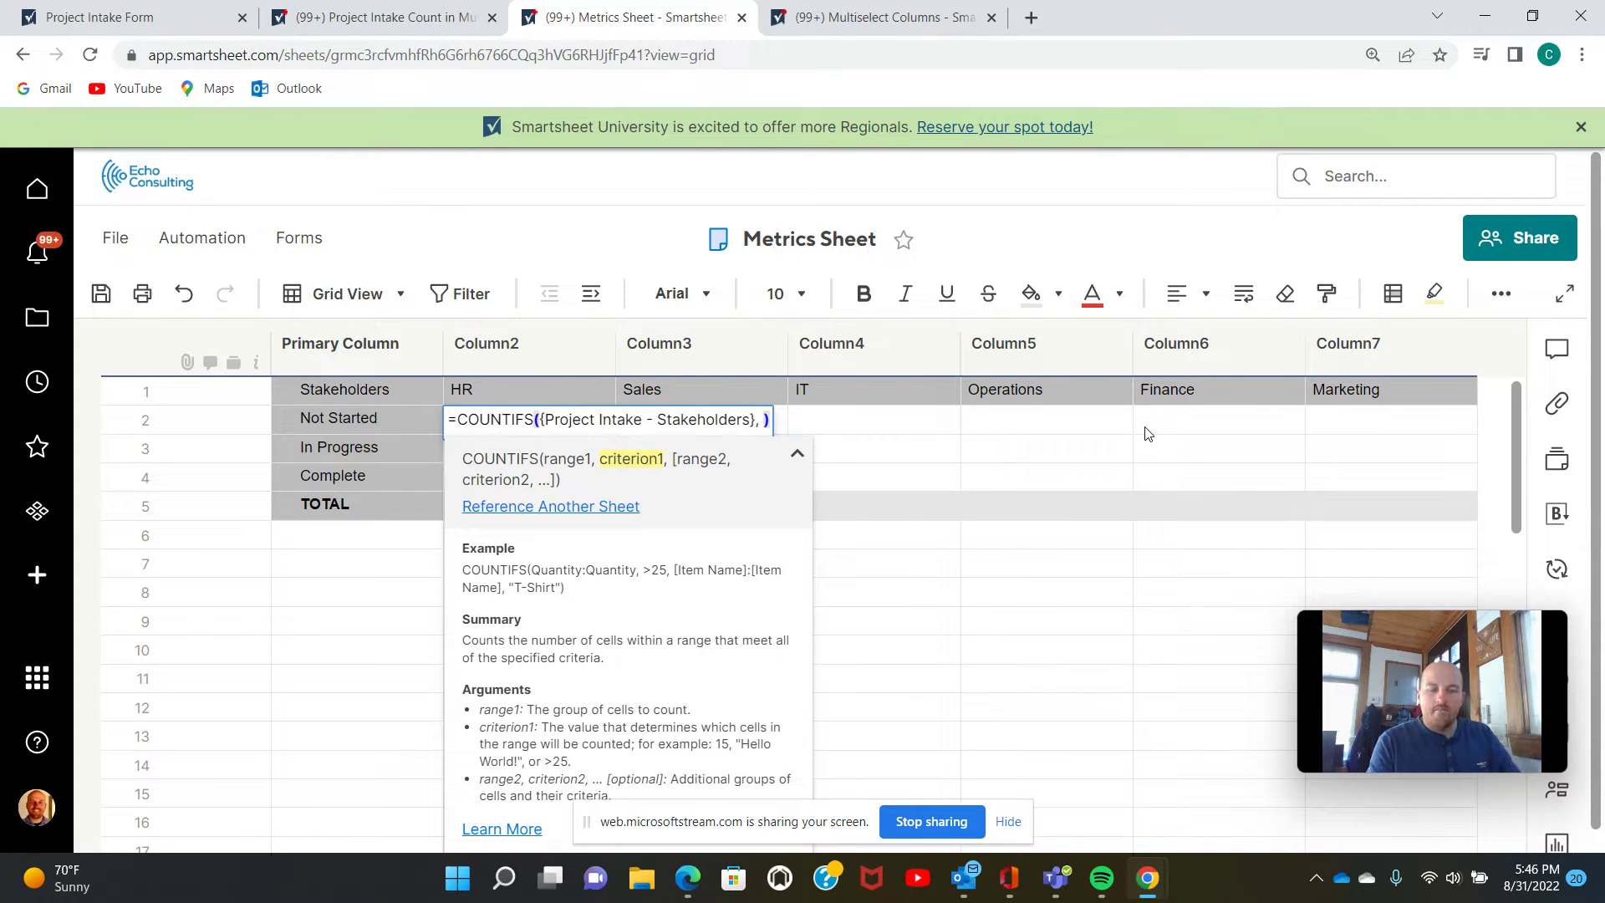
text(HAS)
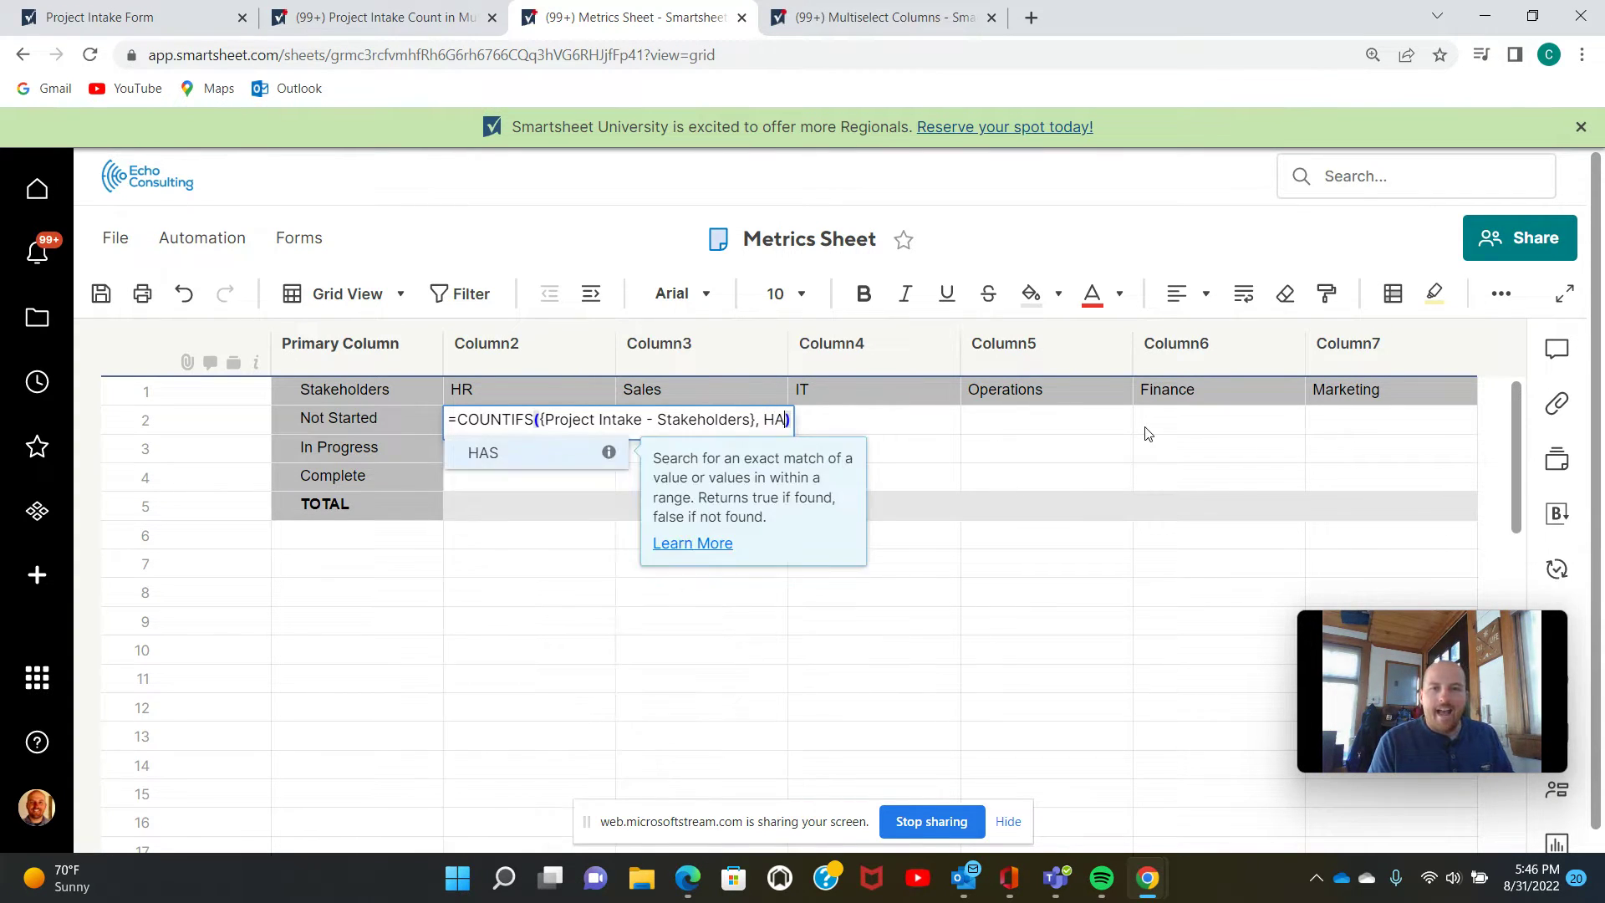
key(Tab)
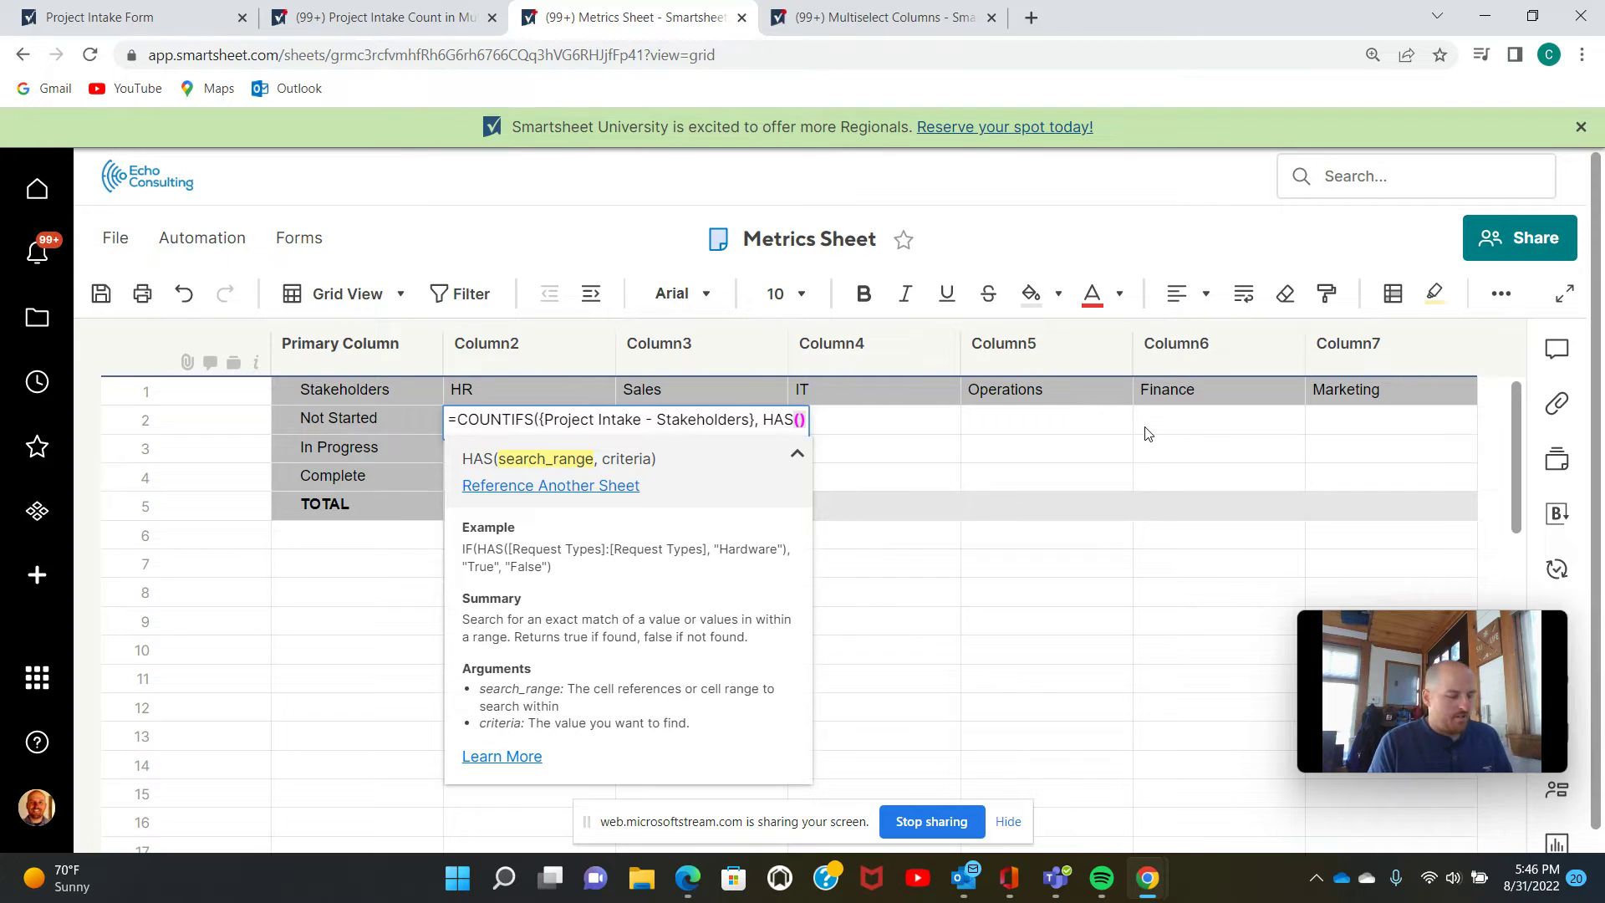
text(@ce)
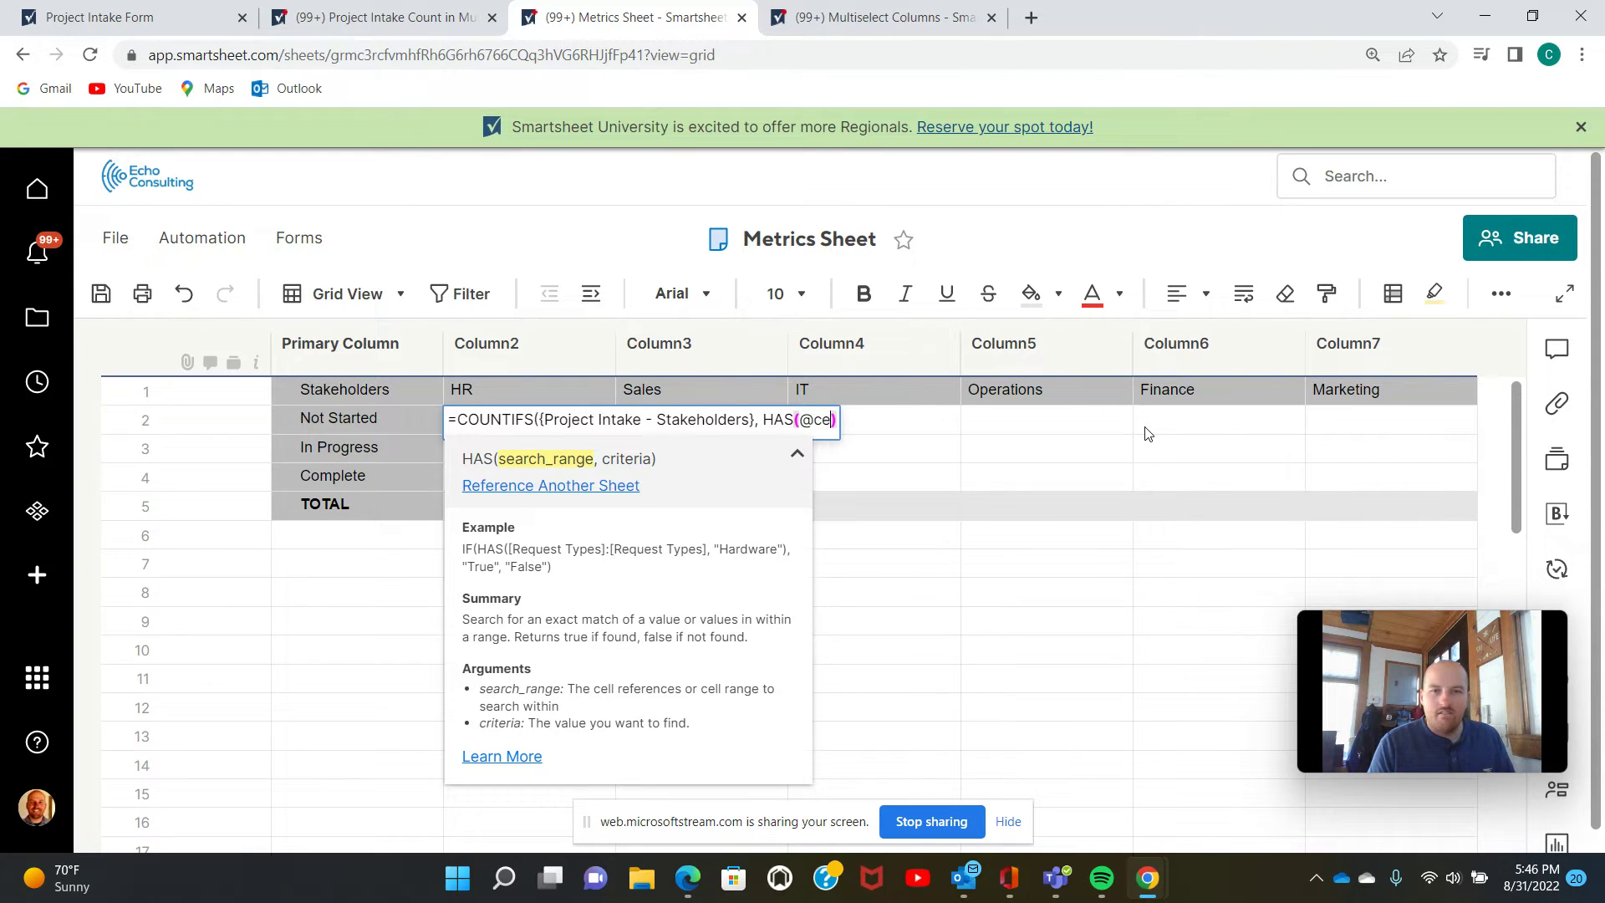
text(ll)
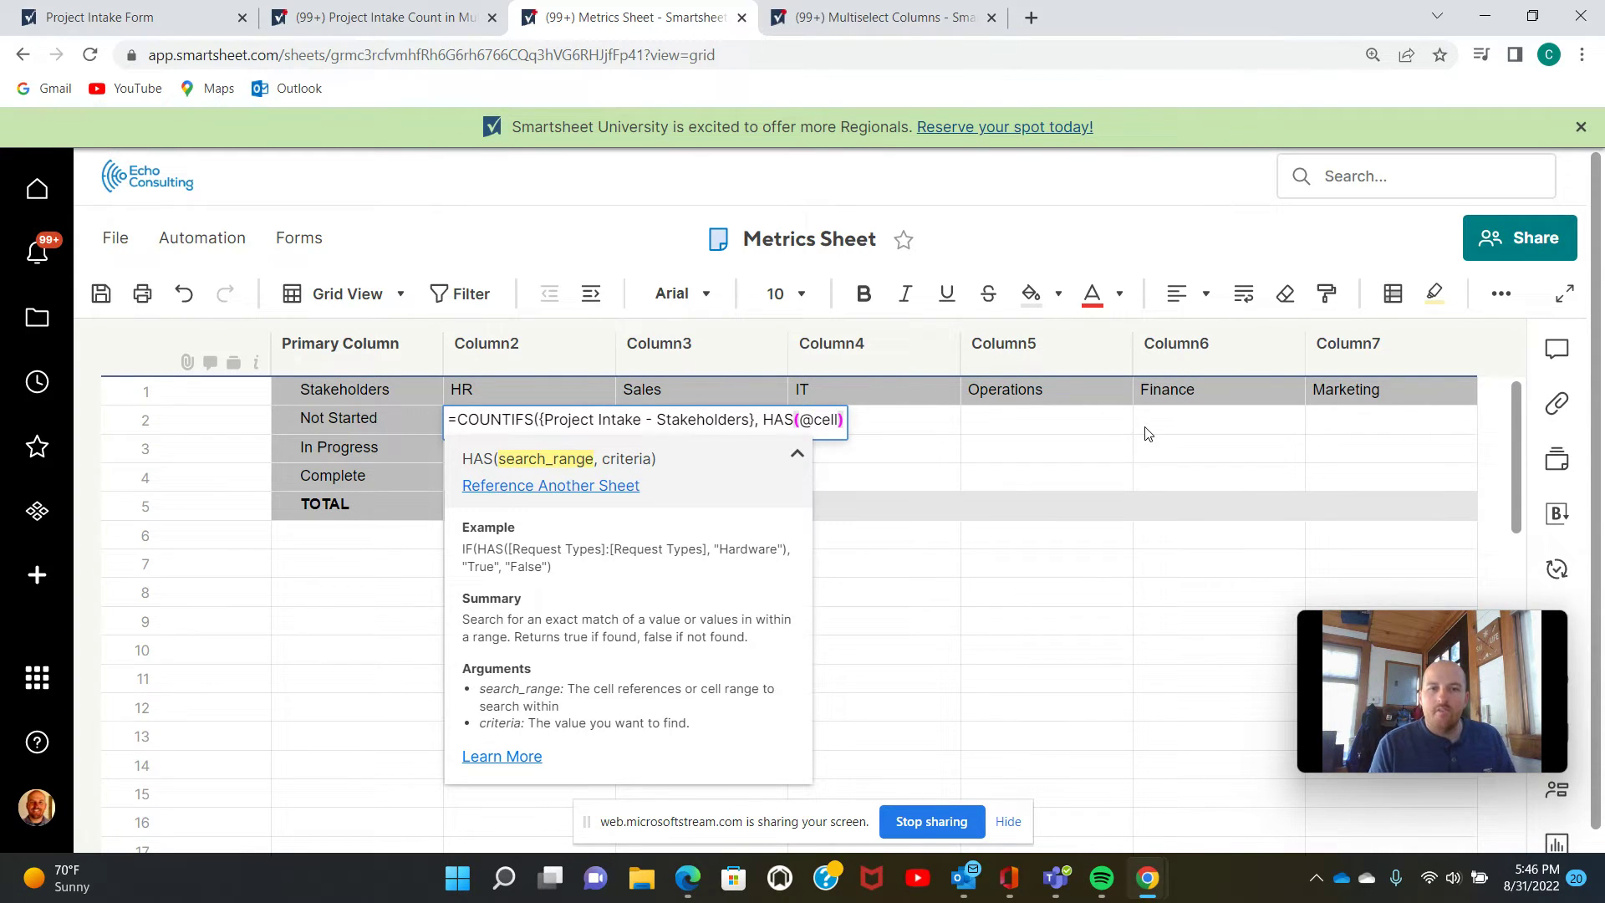
text(,)
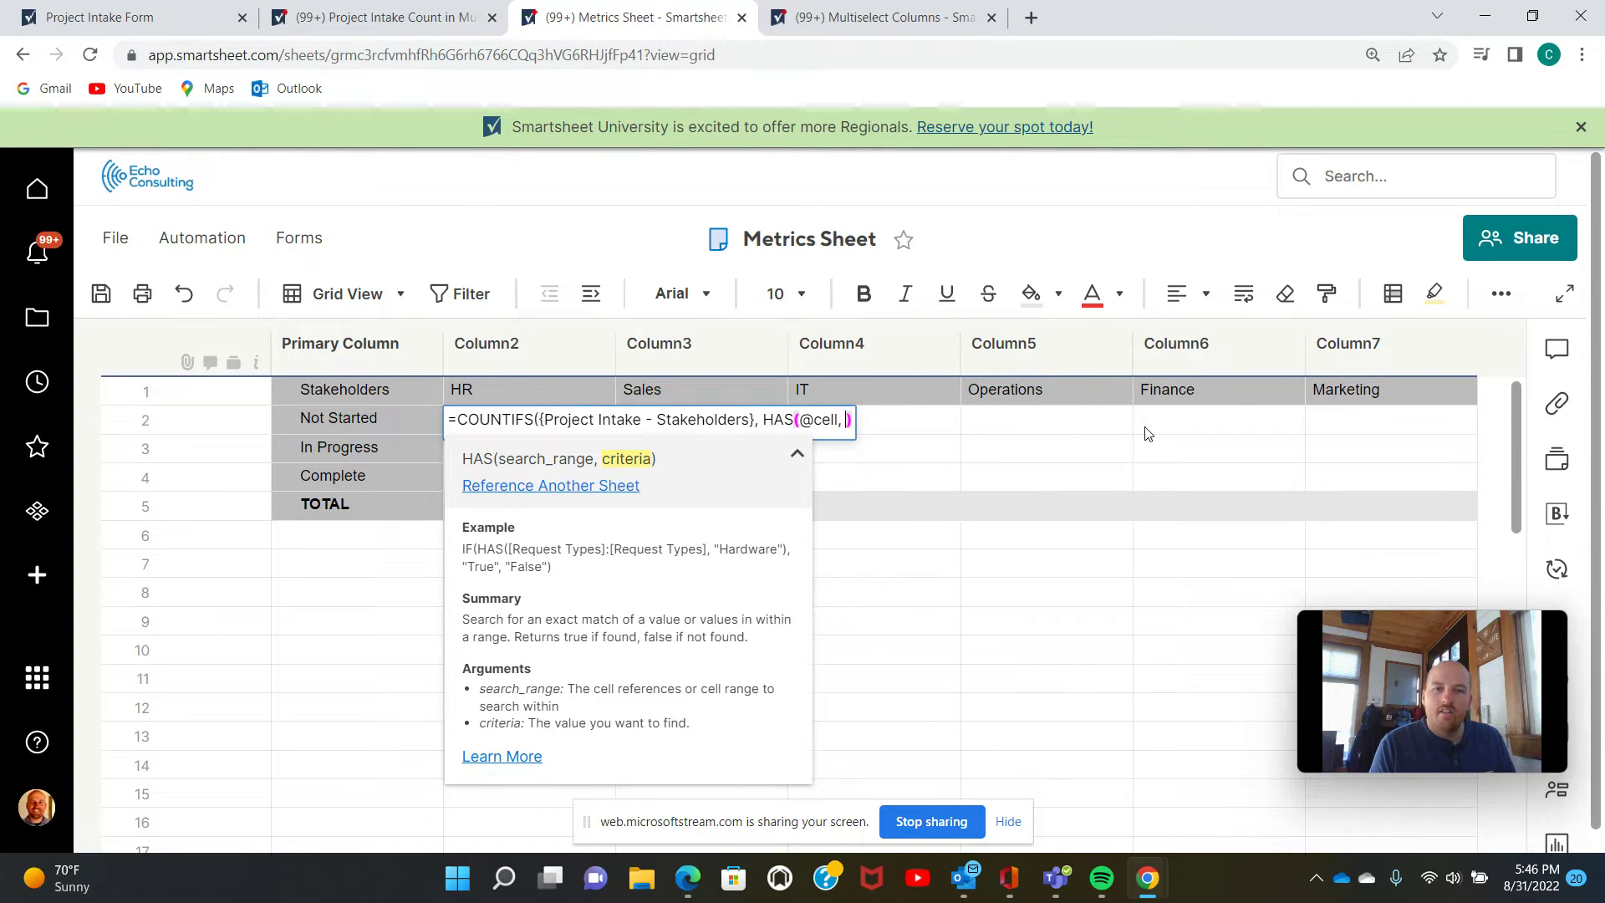
click(488, 393)
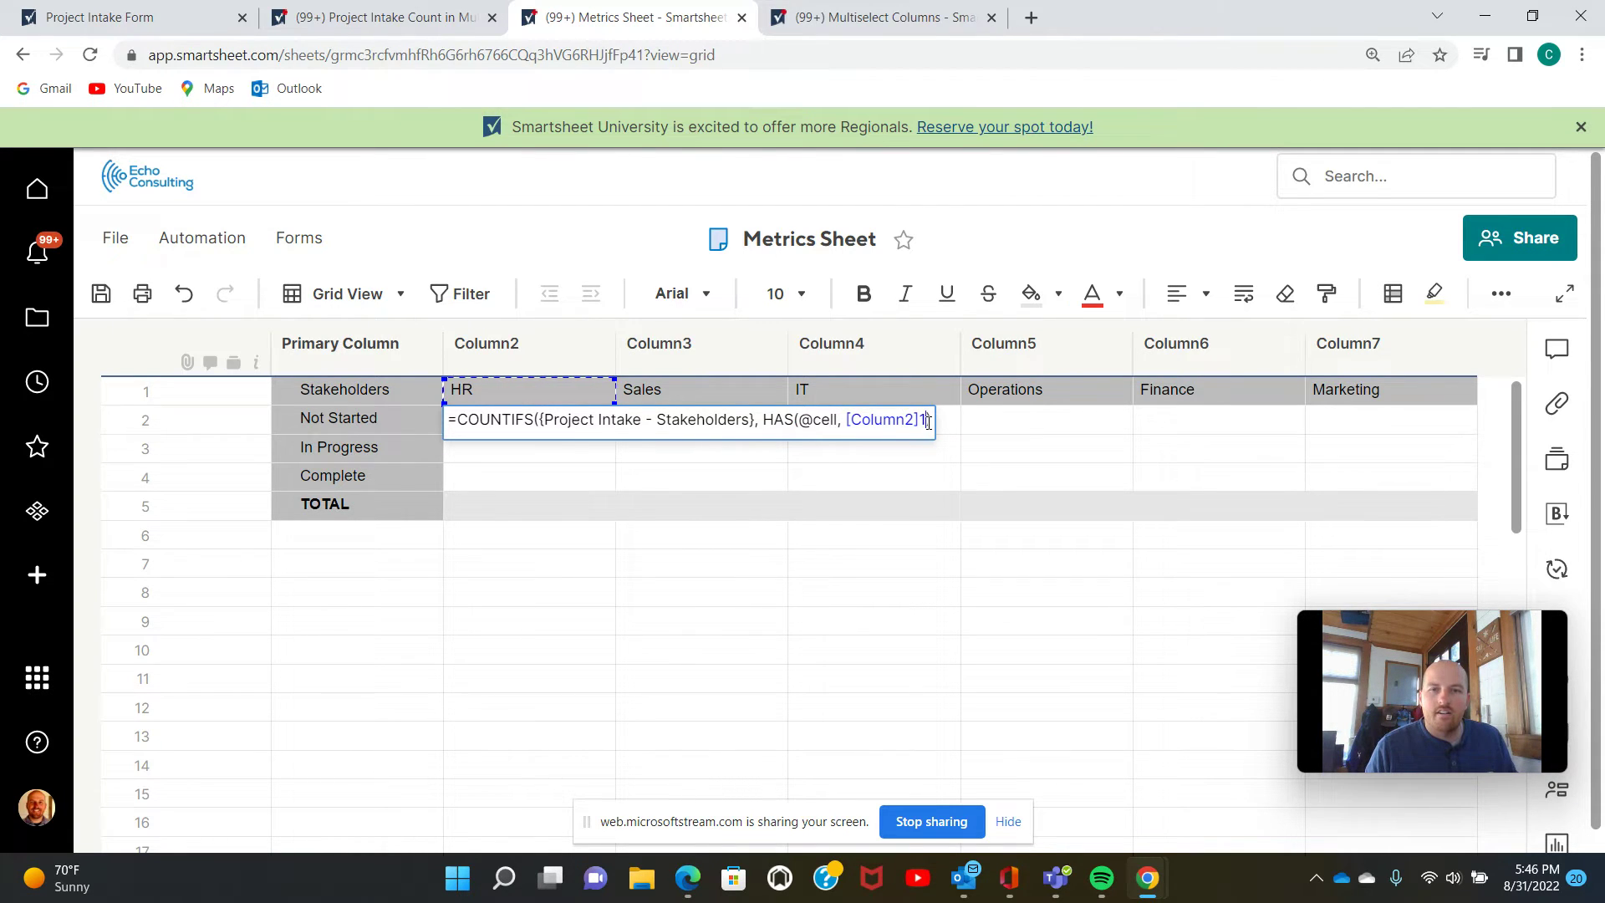
text())
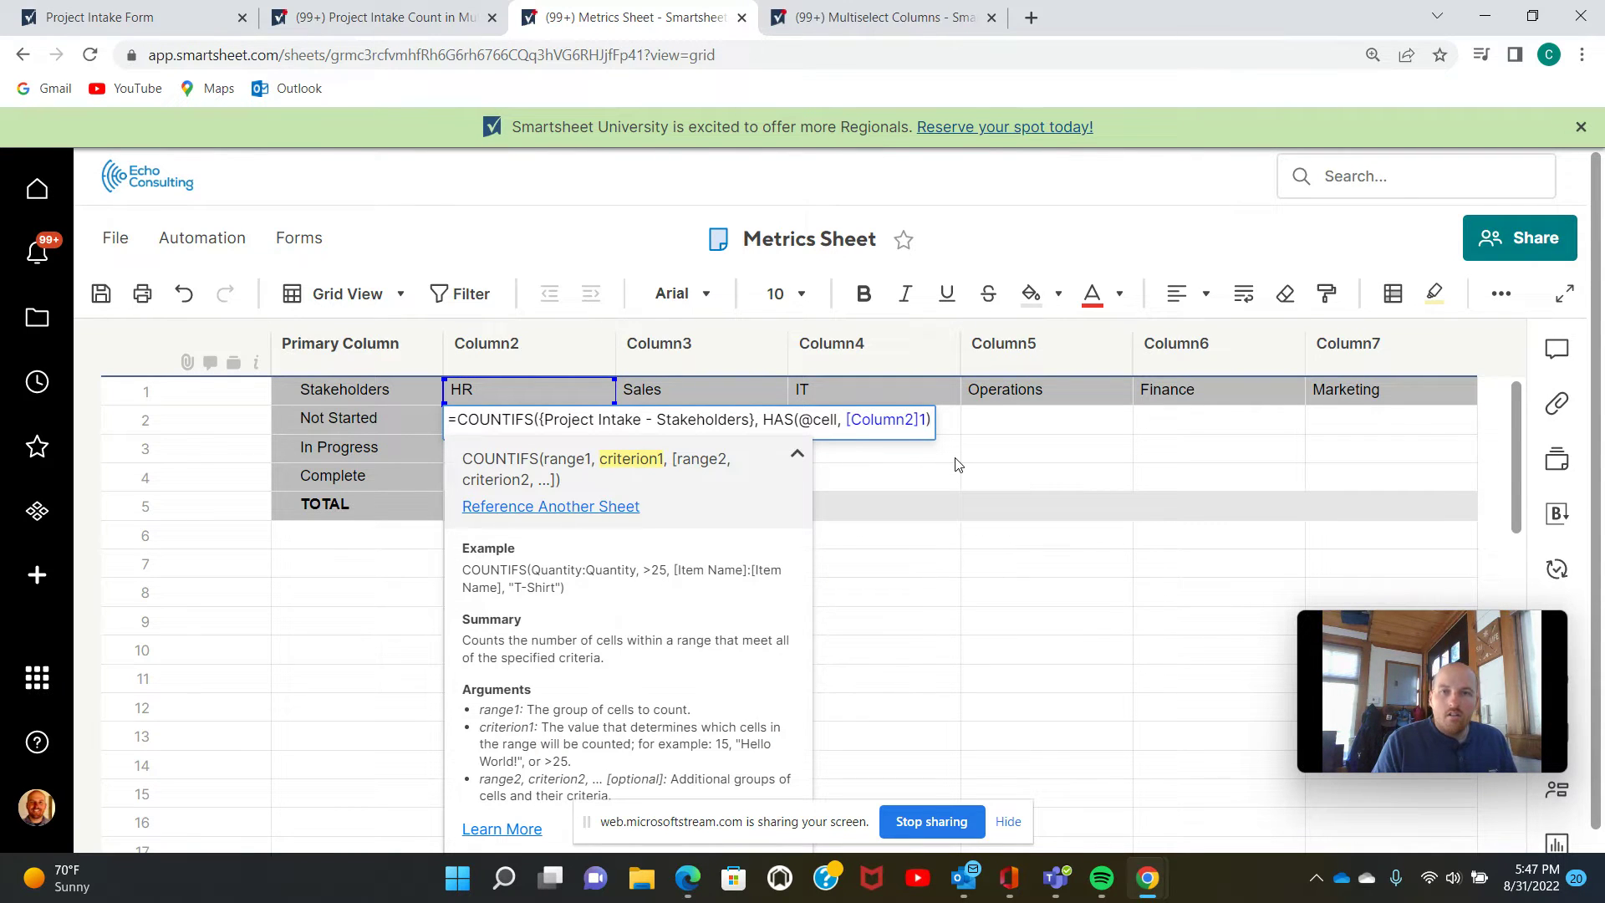
text(,)
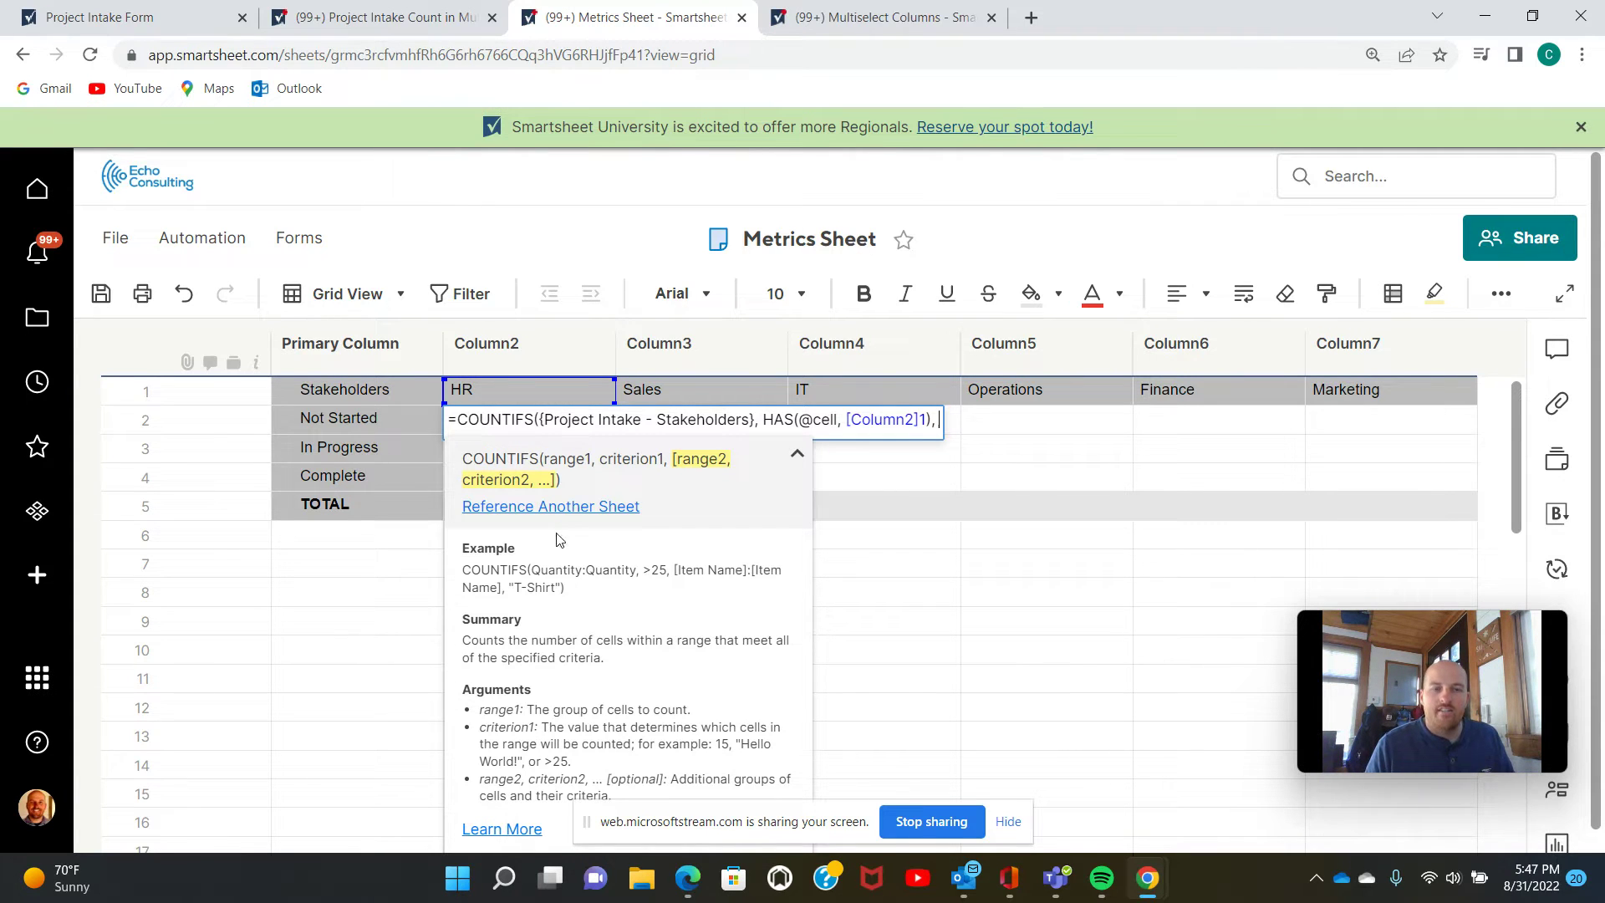
click(539, 506)
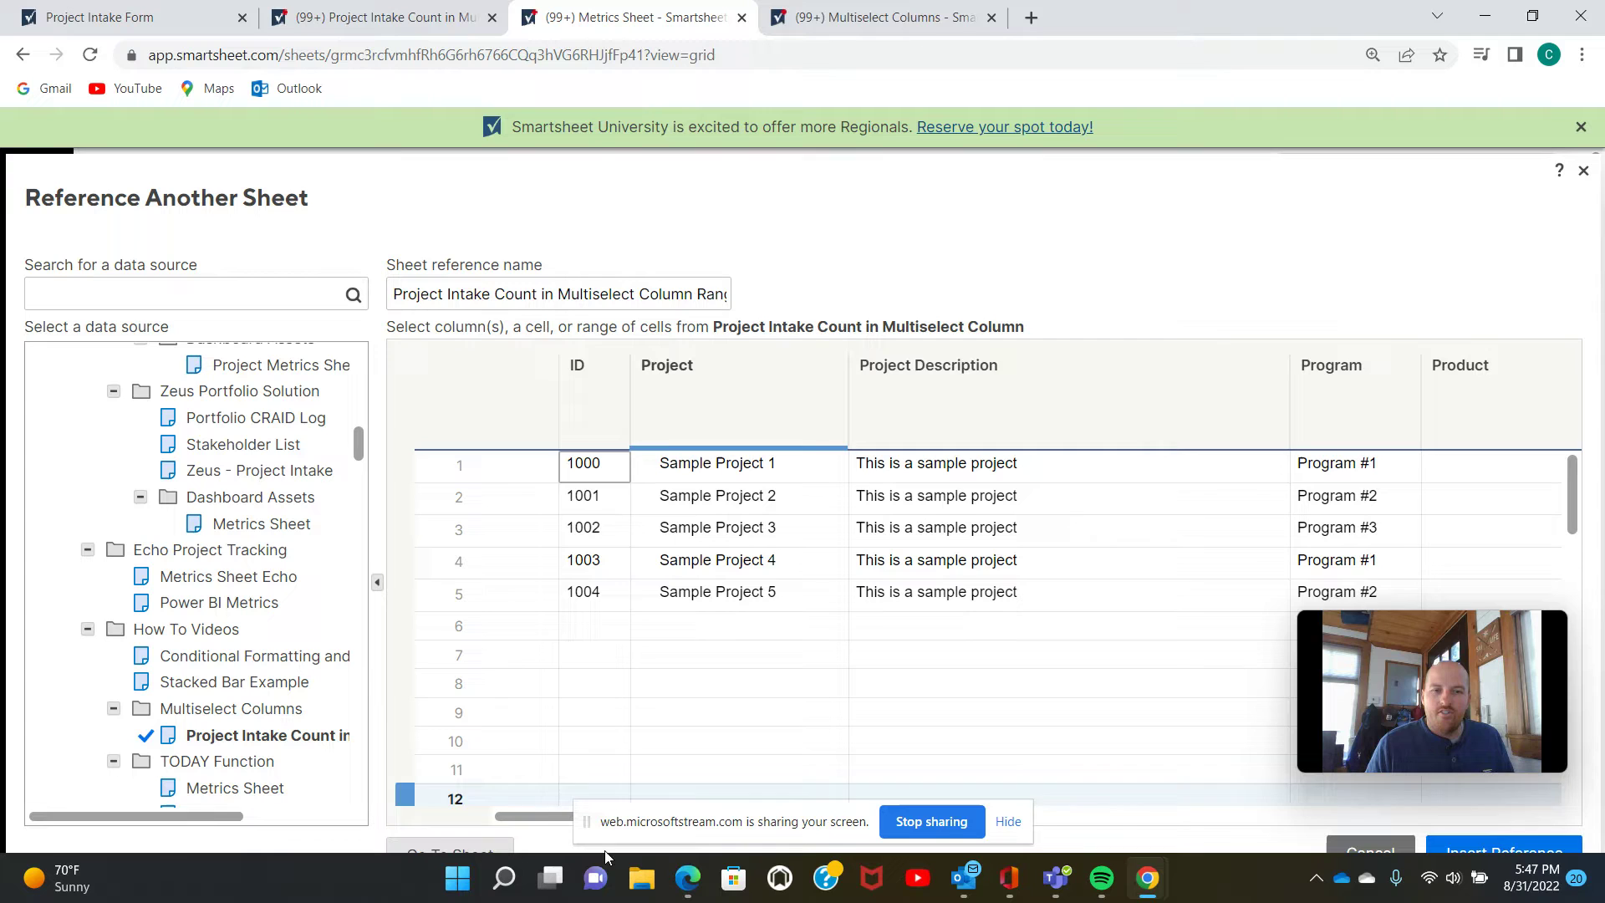
drag(537, 823, 662, 810)
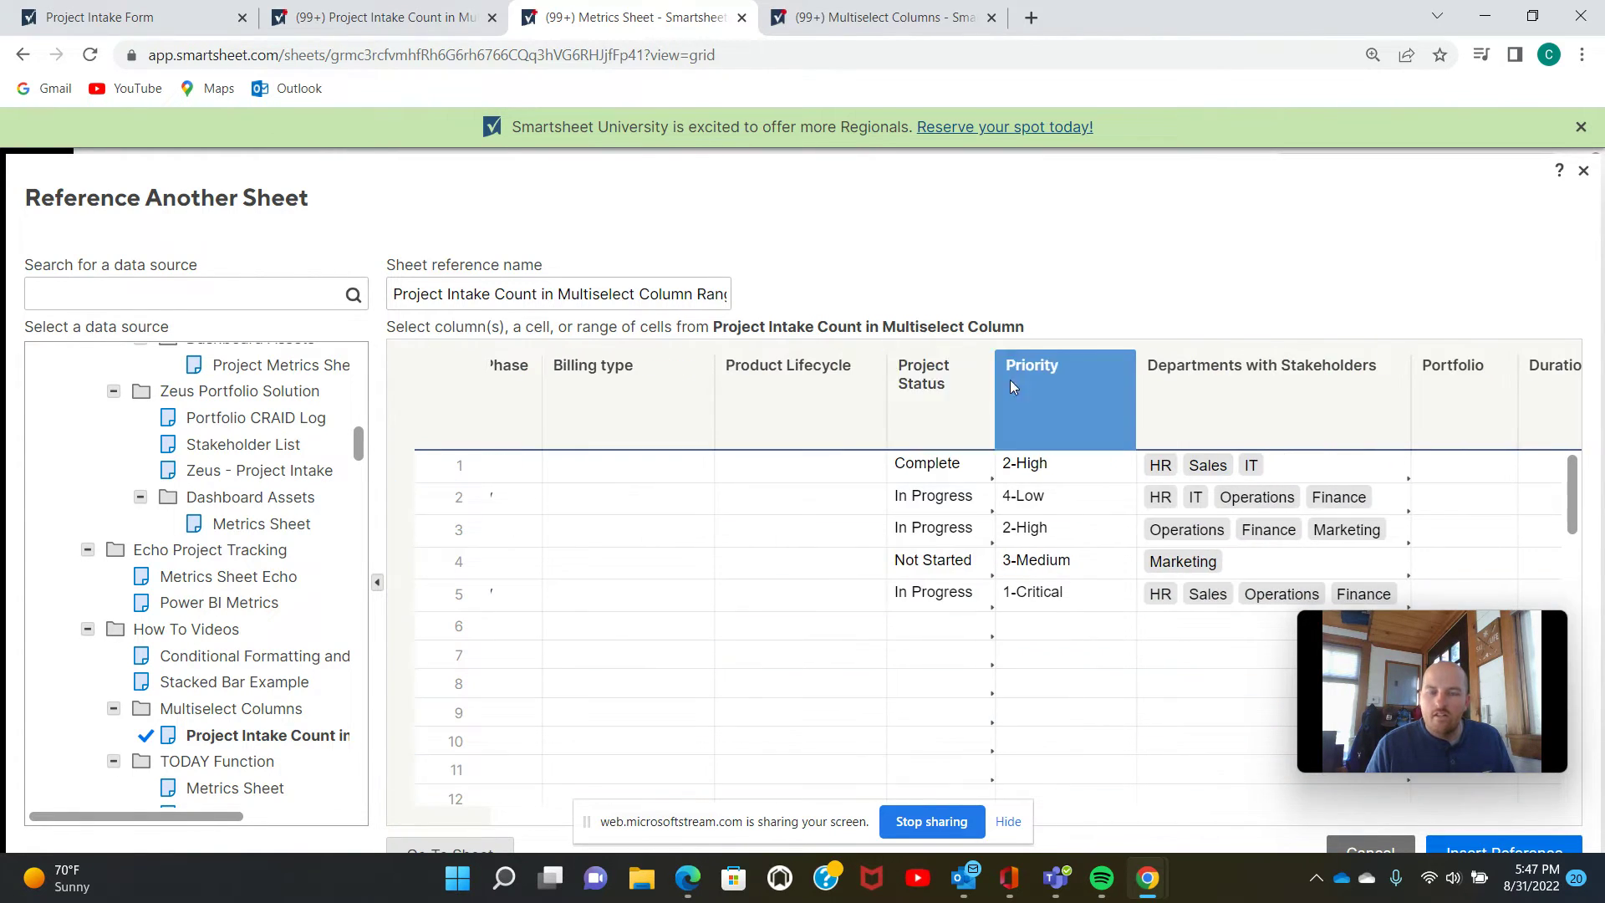
click(931, 389)
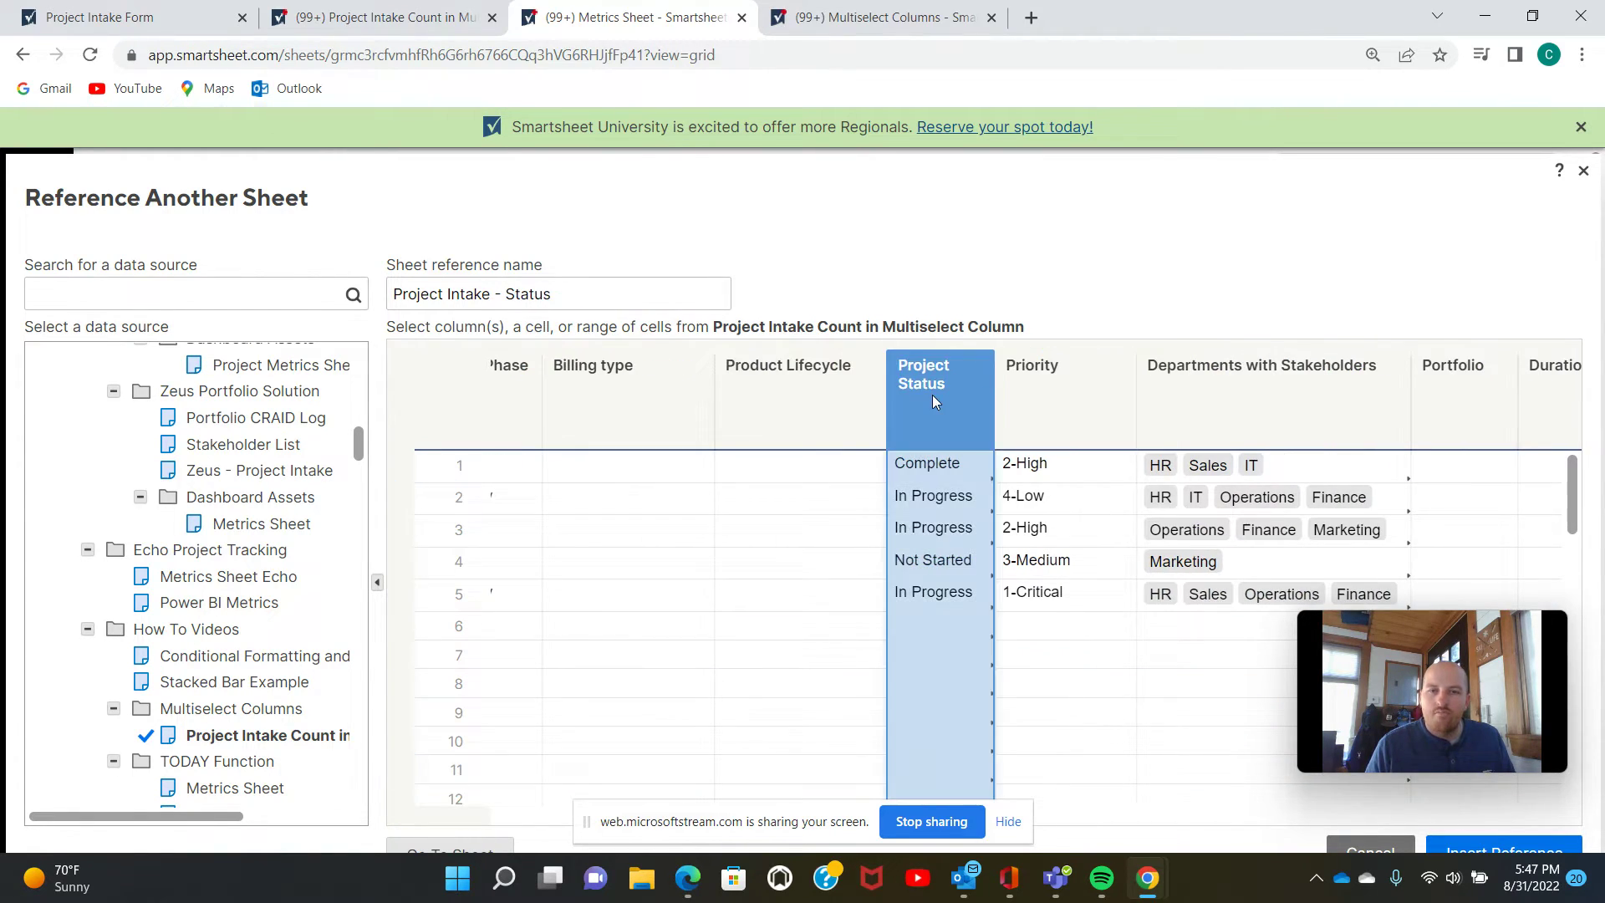
click(1464, 849)
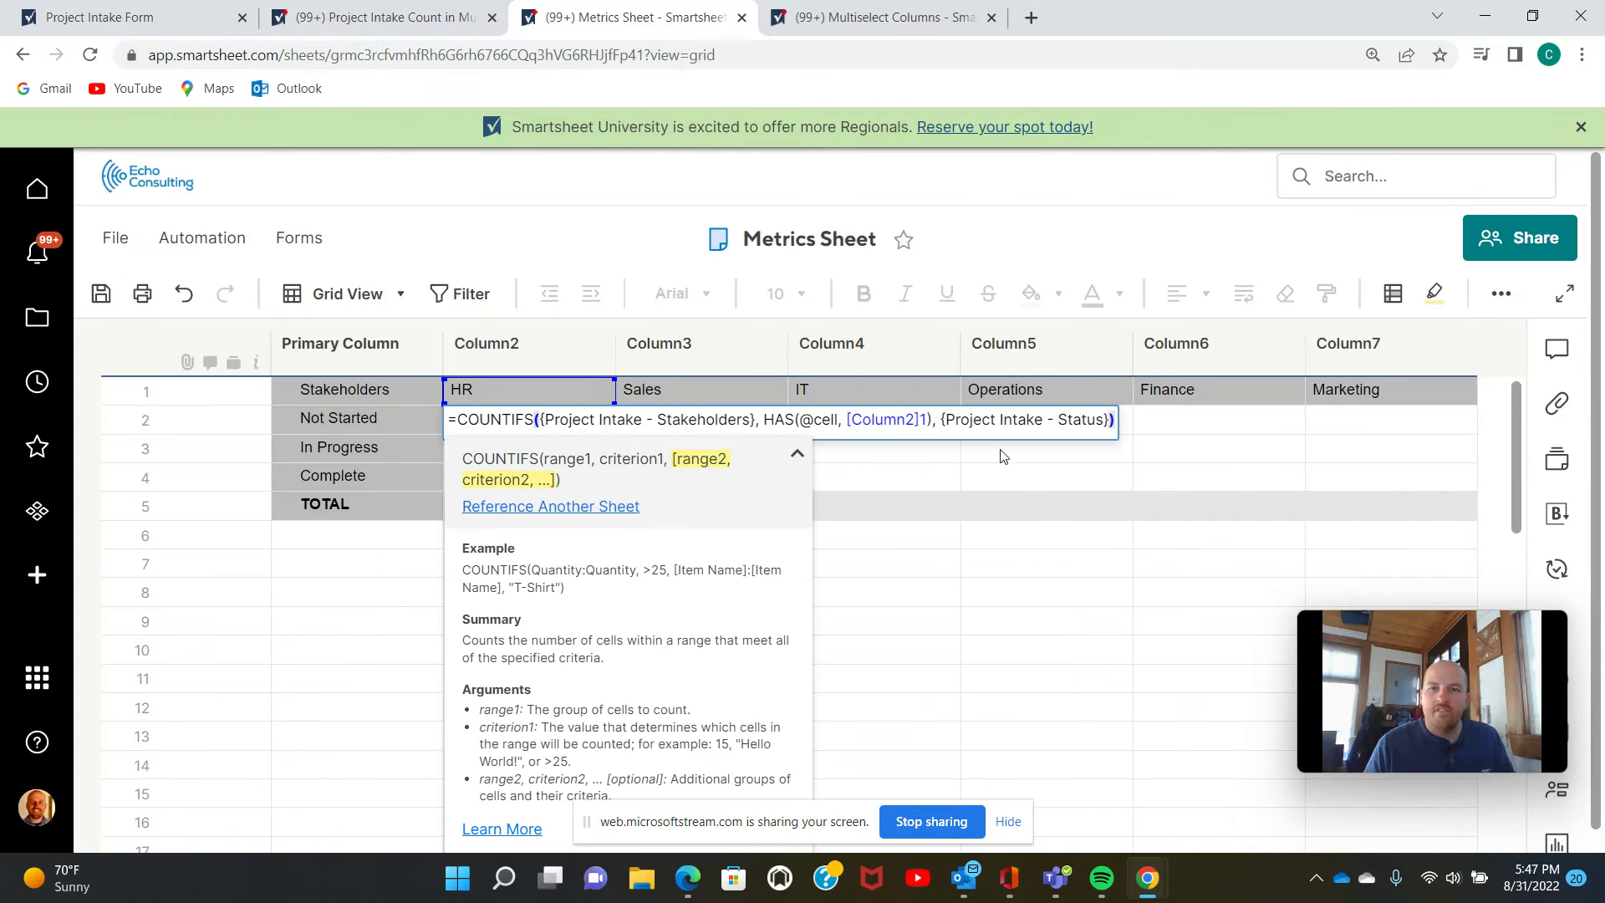
text(,)
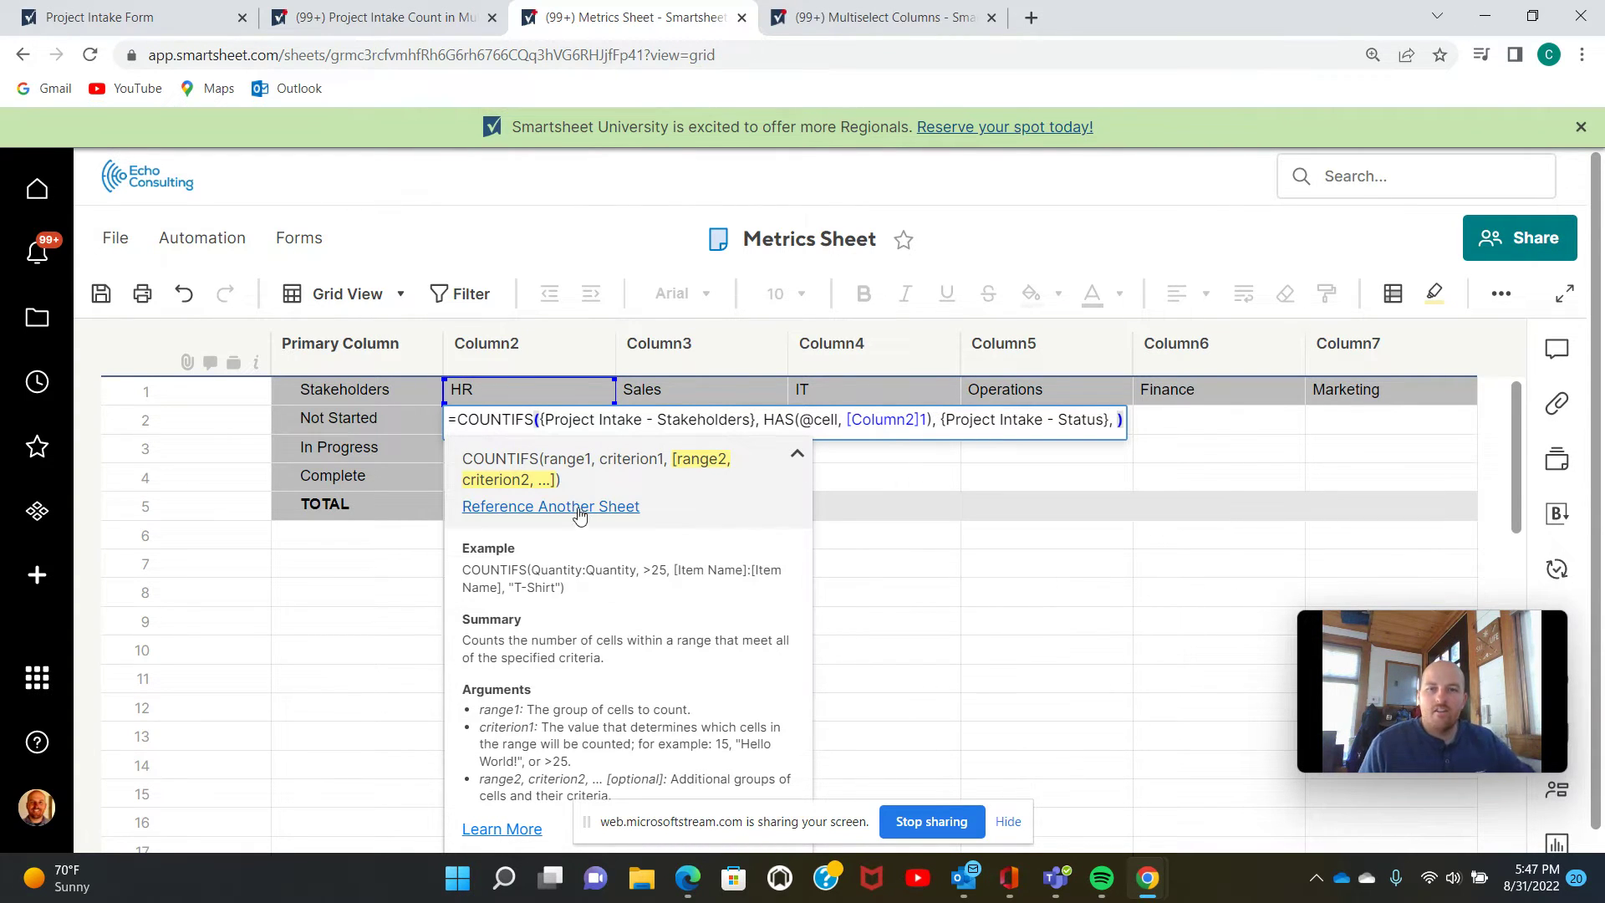
click(381, 423)
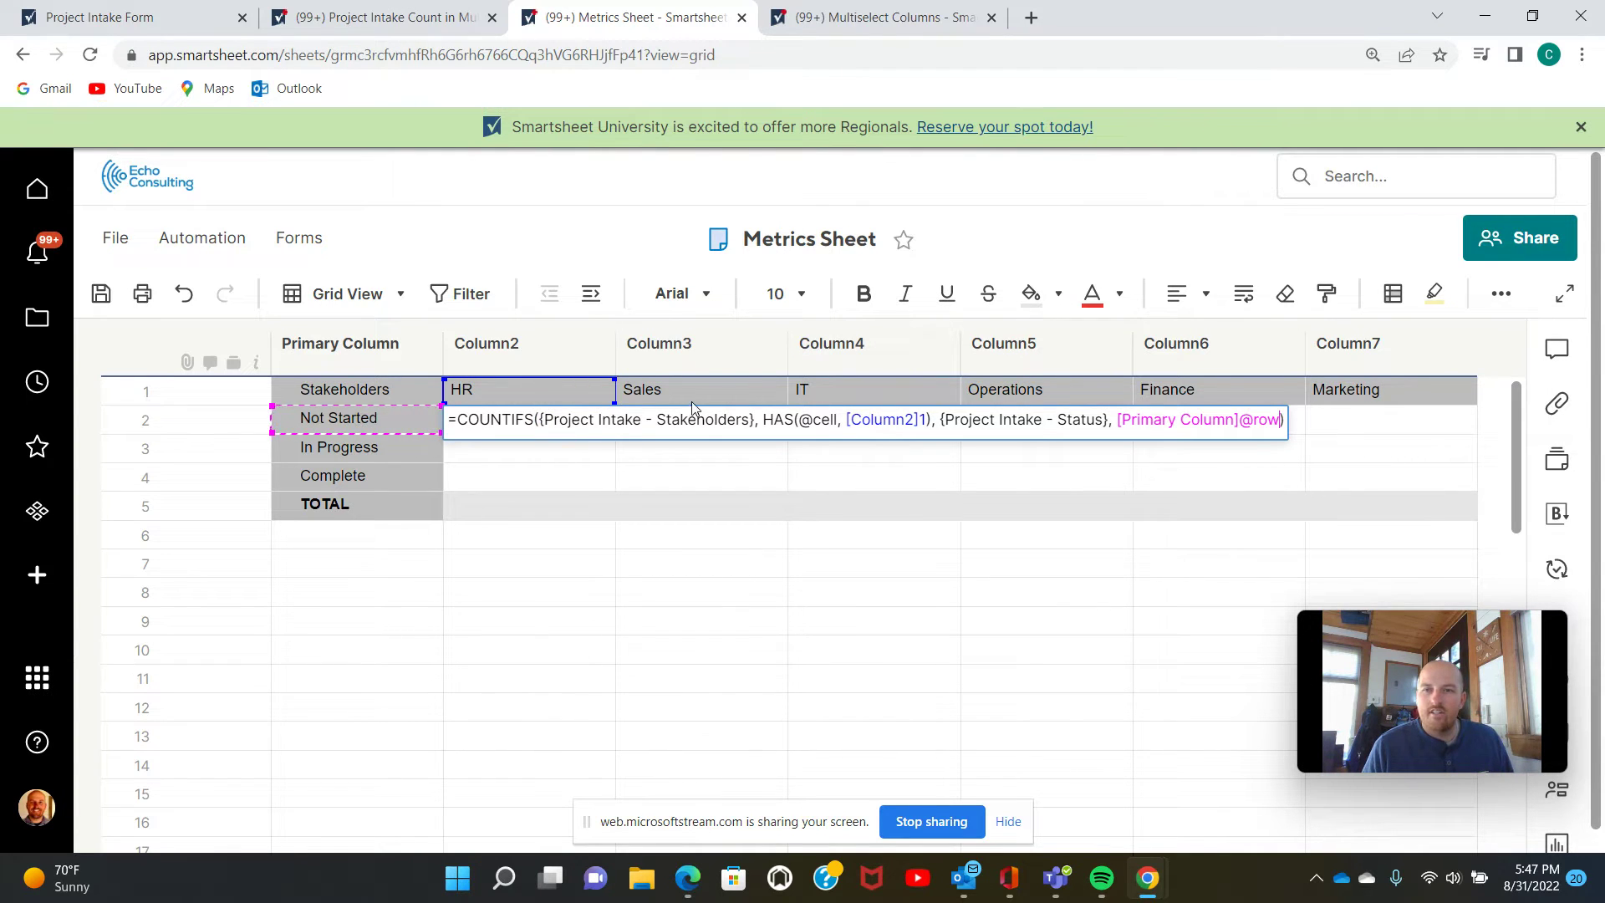
text())
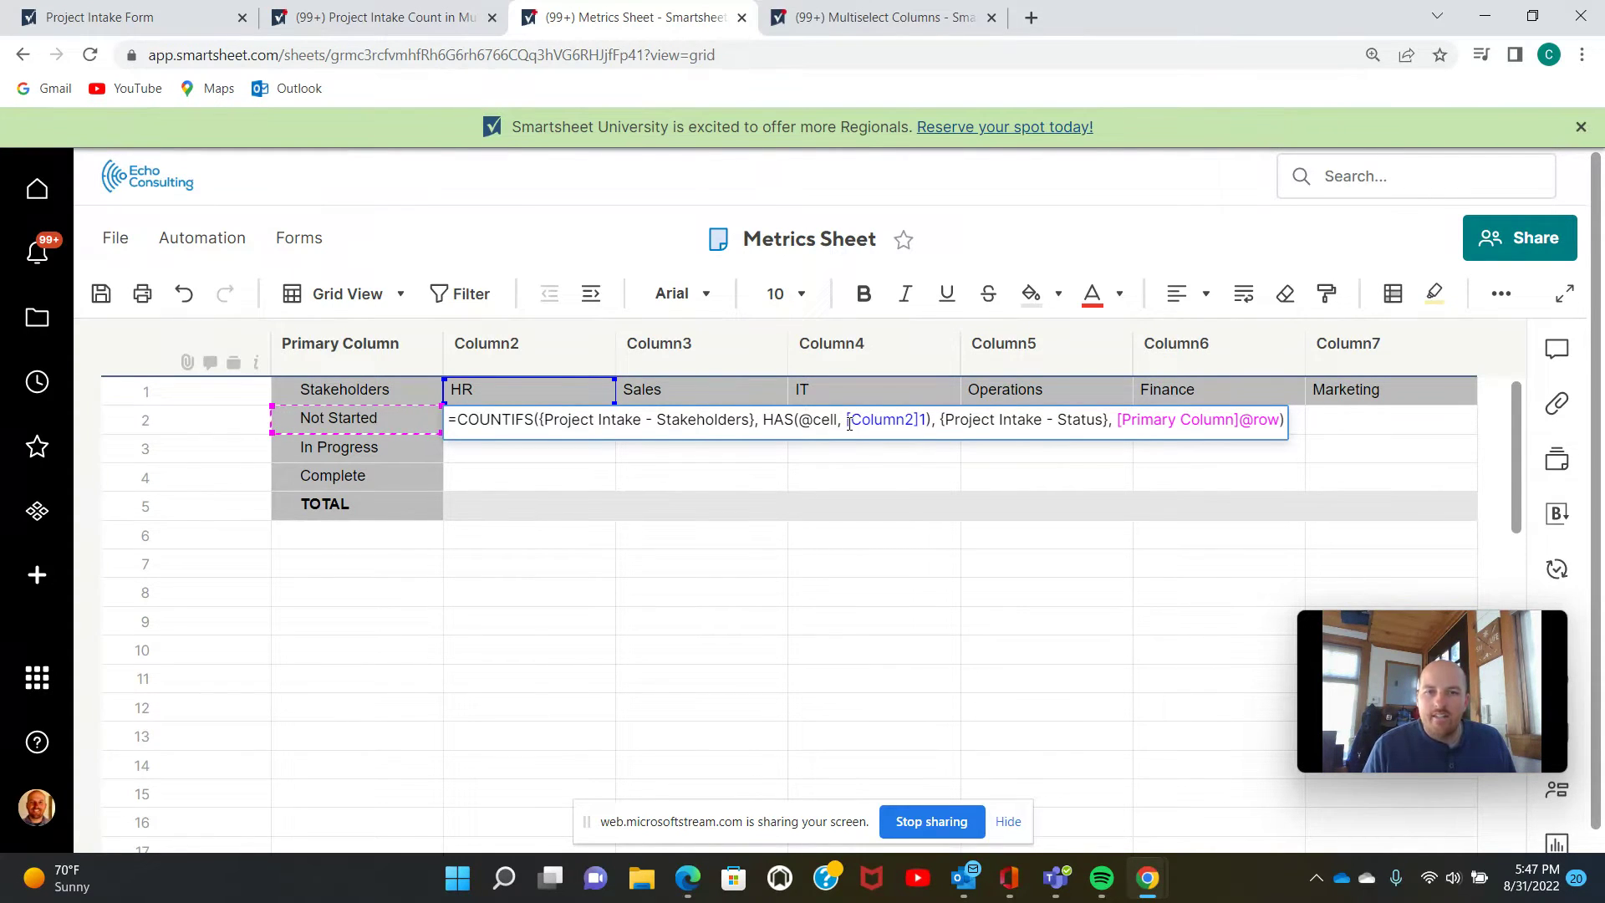
Anchor the [Column2]1 and [Primary Column] references with $, then commit the formula, which returns 0.
click(920, 421)
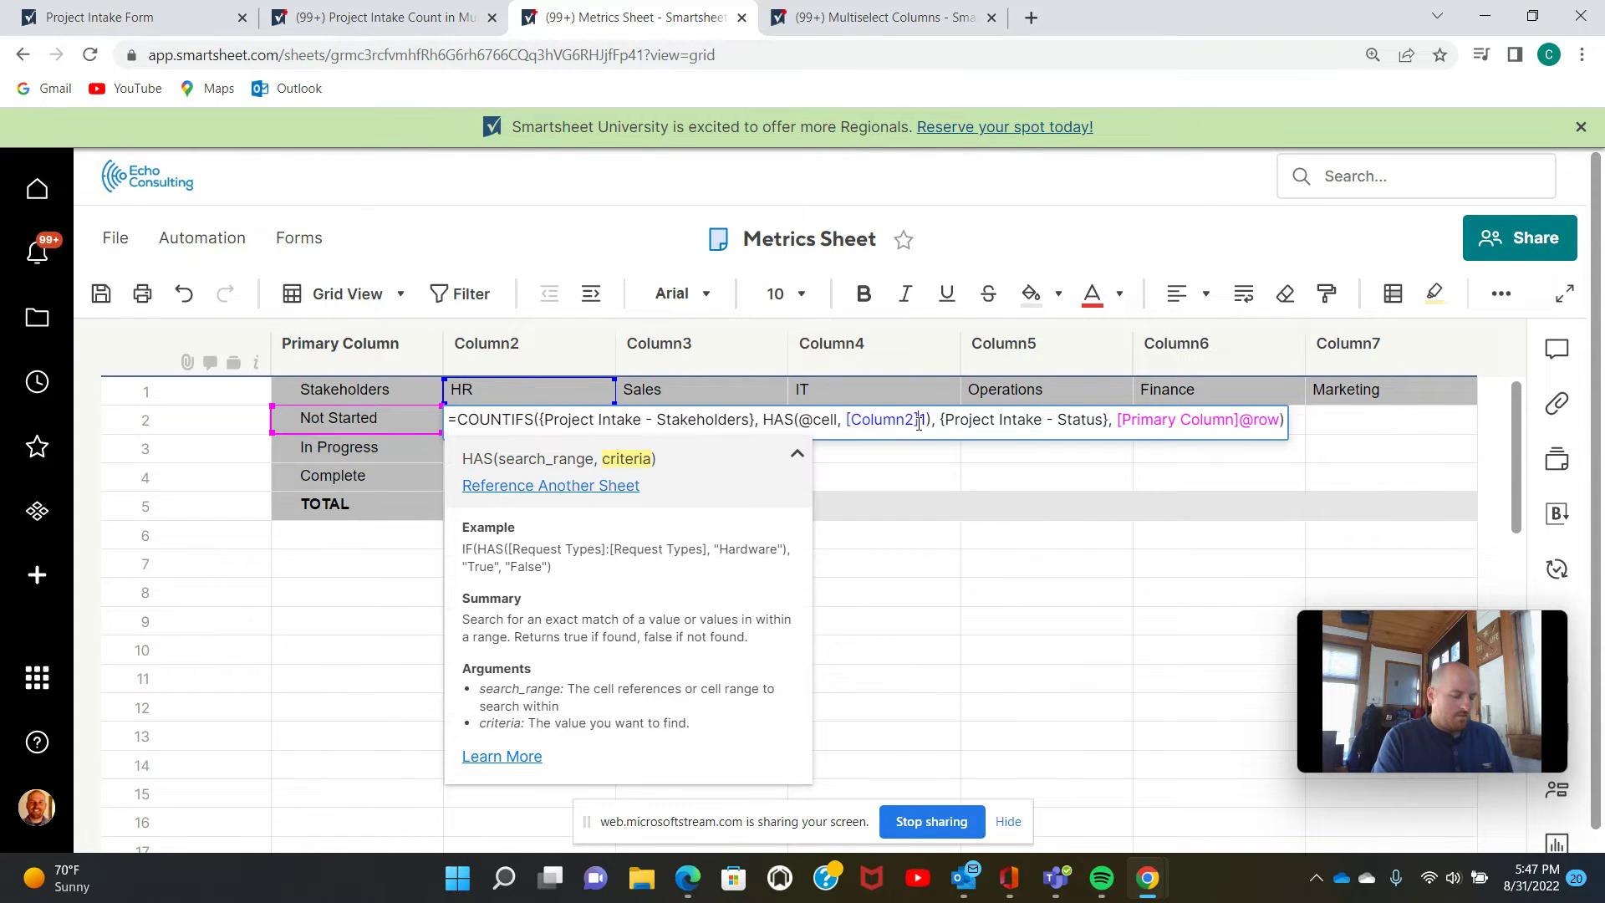
text($)
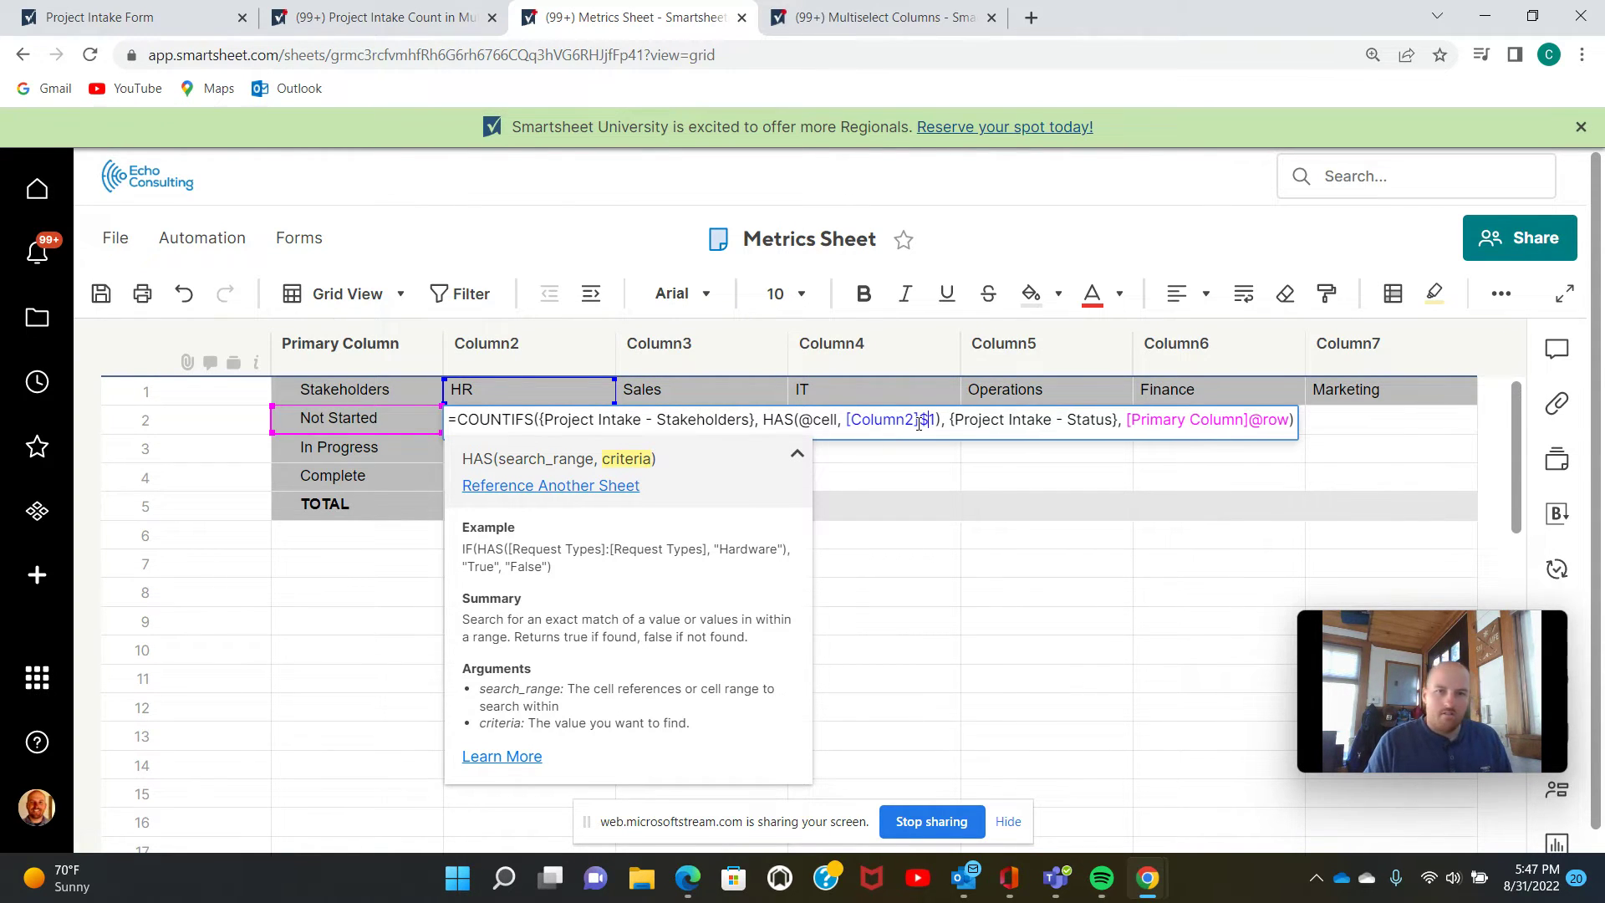
click(1249, 426)
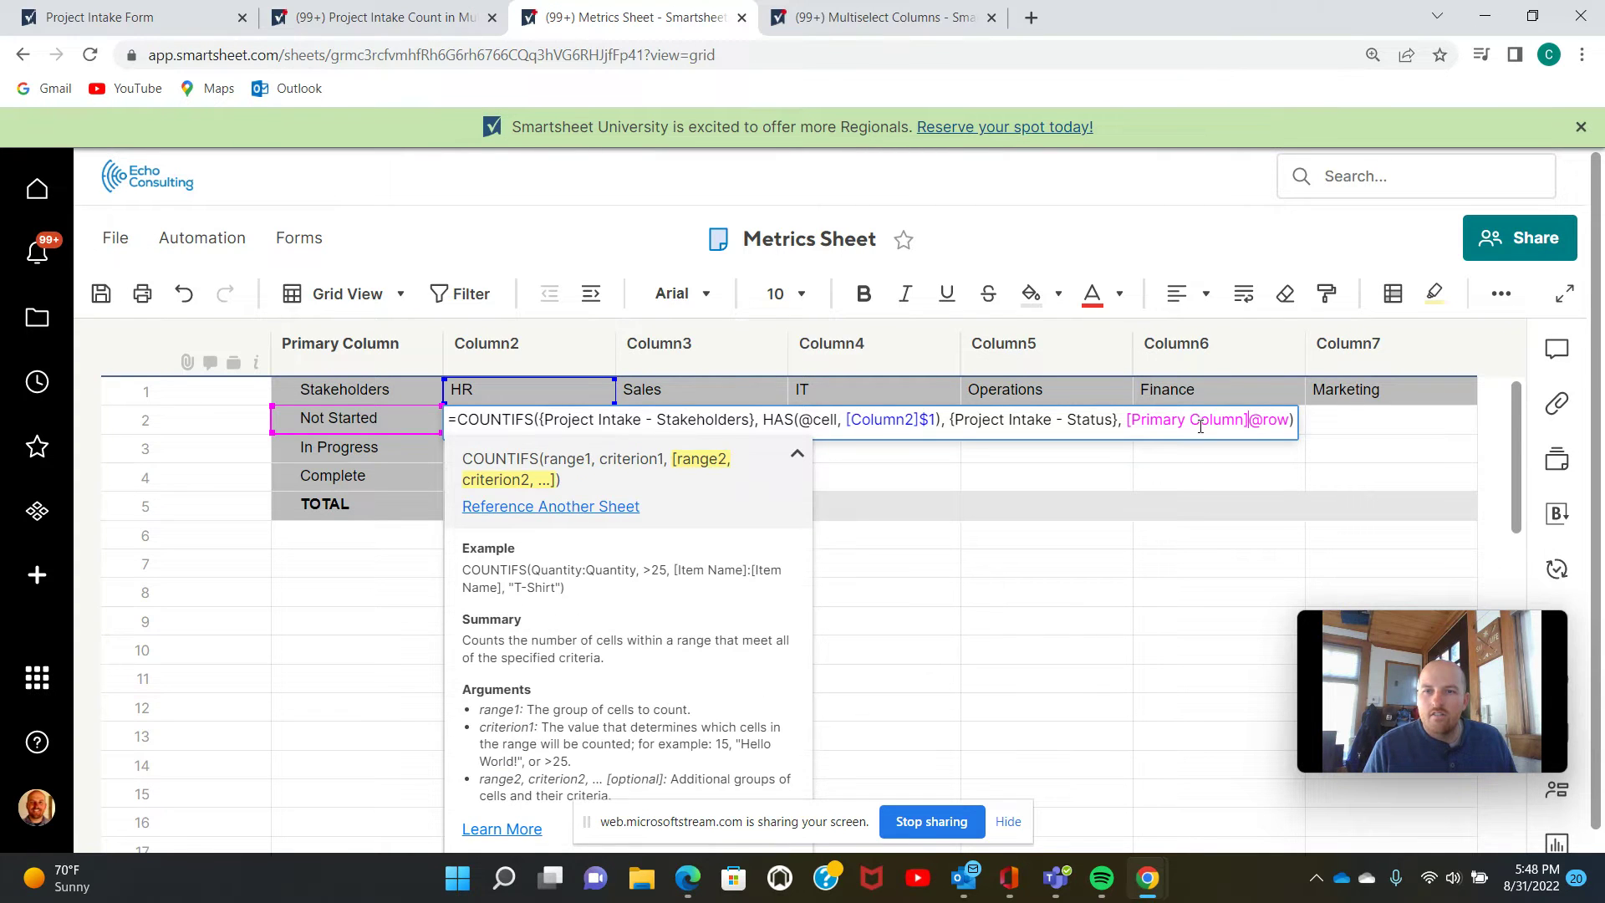
click(1128, 426)
text($)
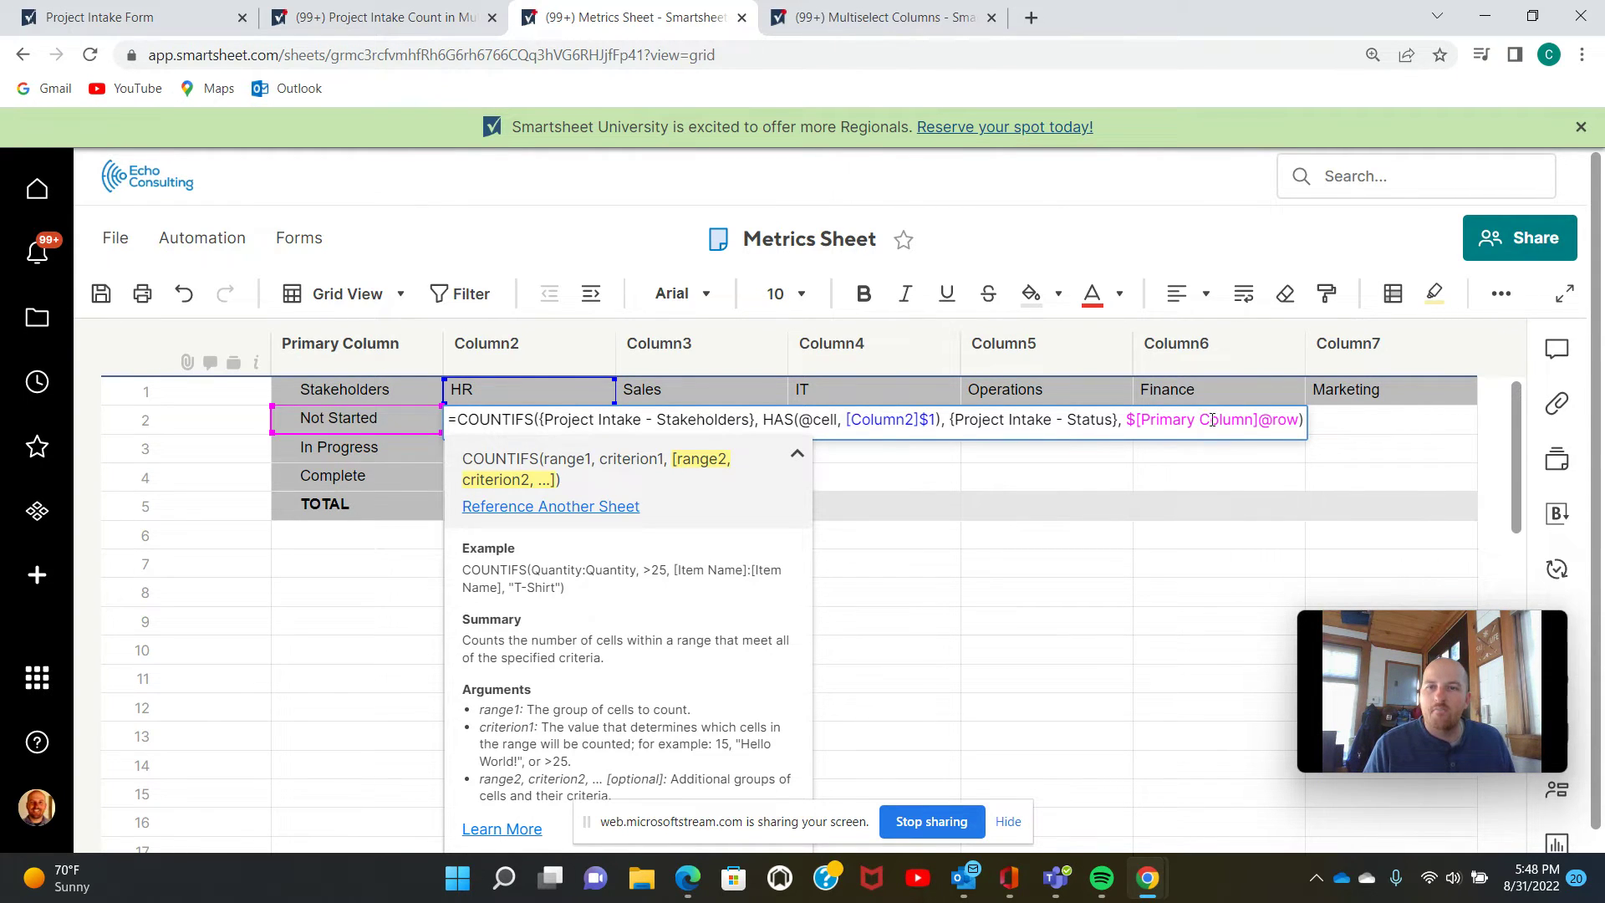
key(Return)
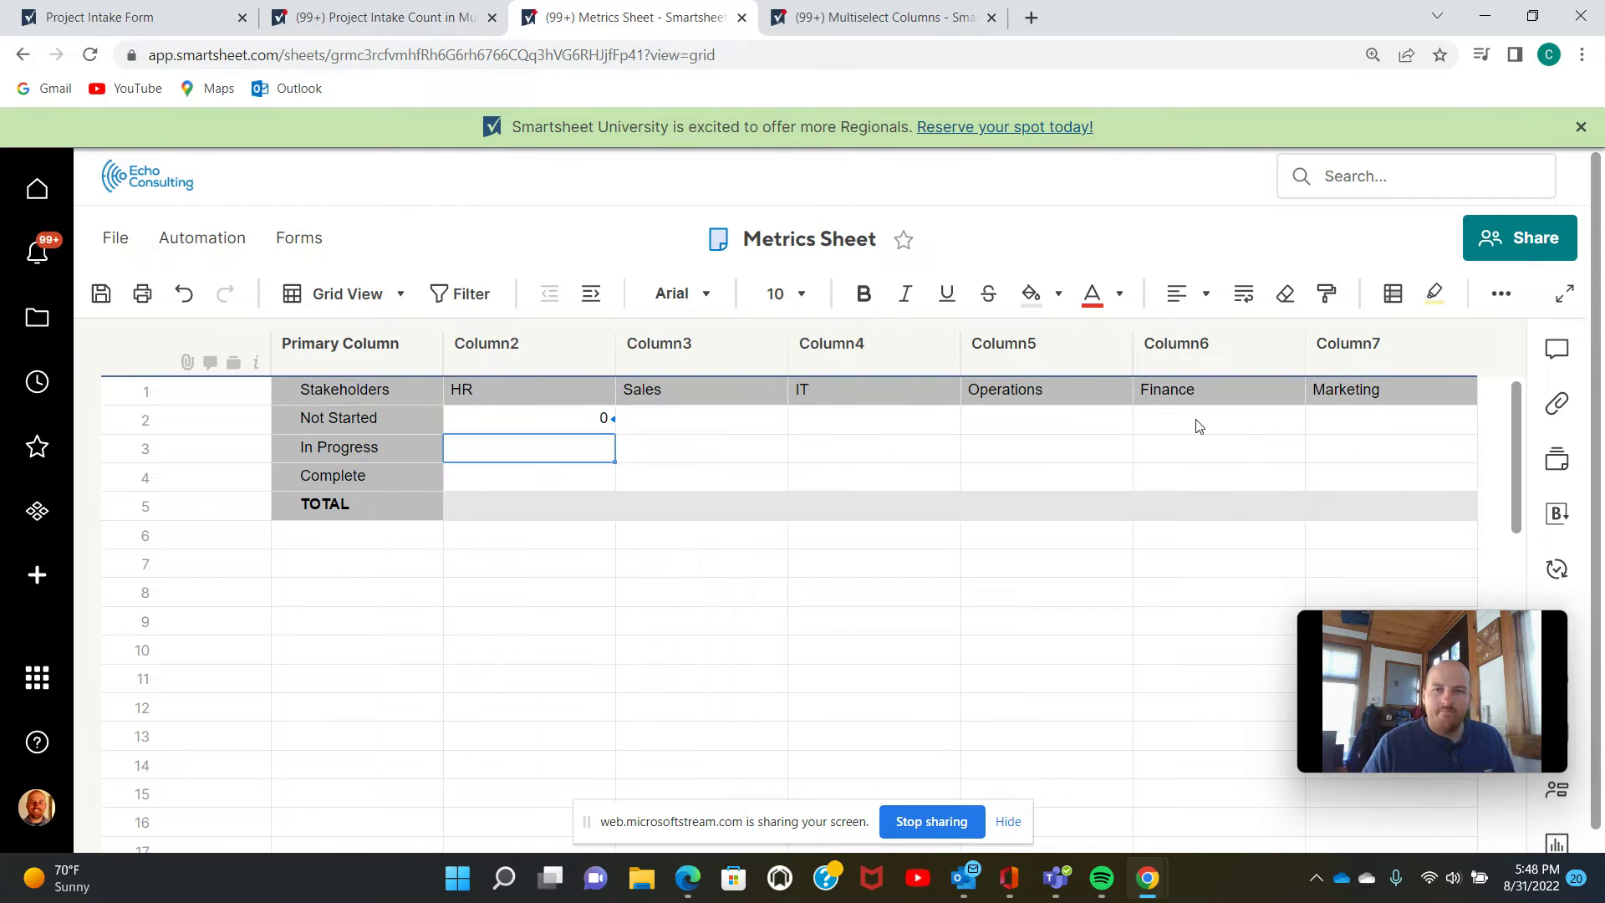
click(576, 423)
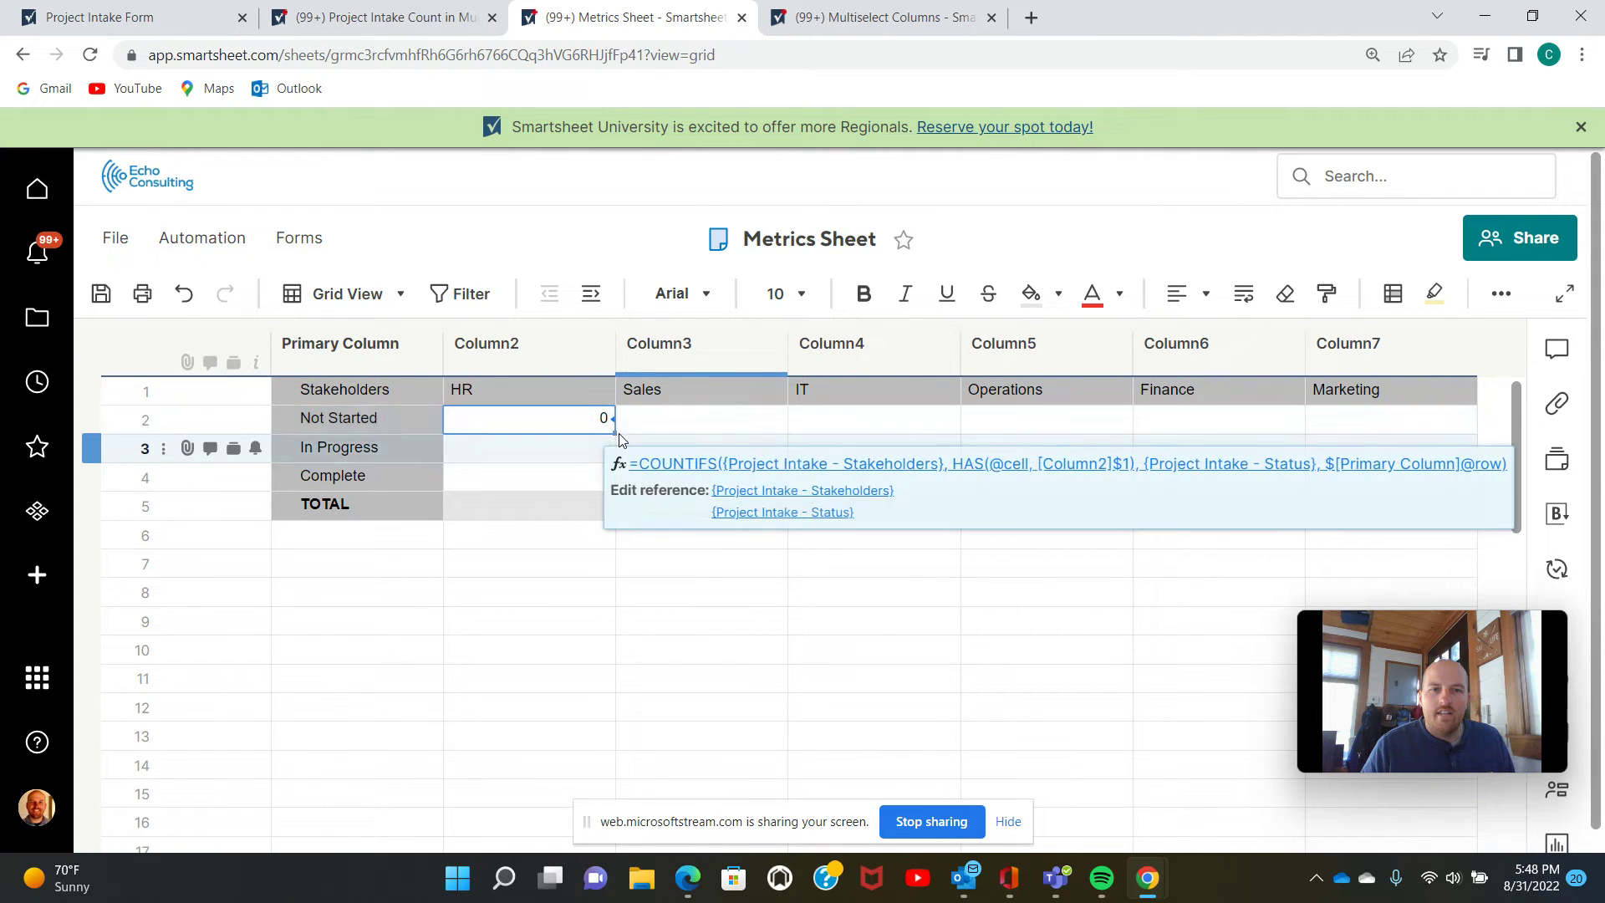
drag(615, 432, 1381, 449)
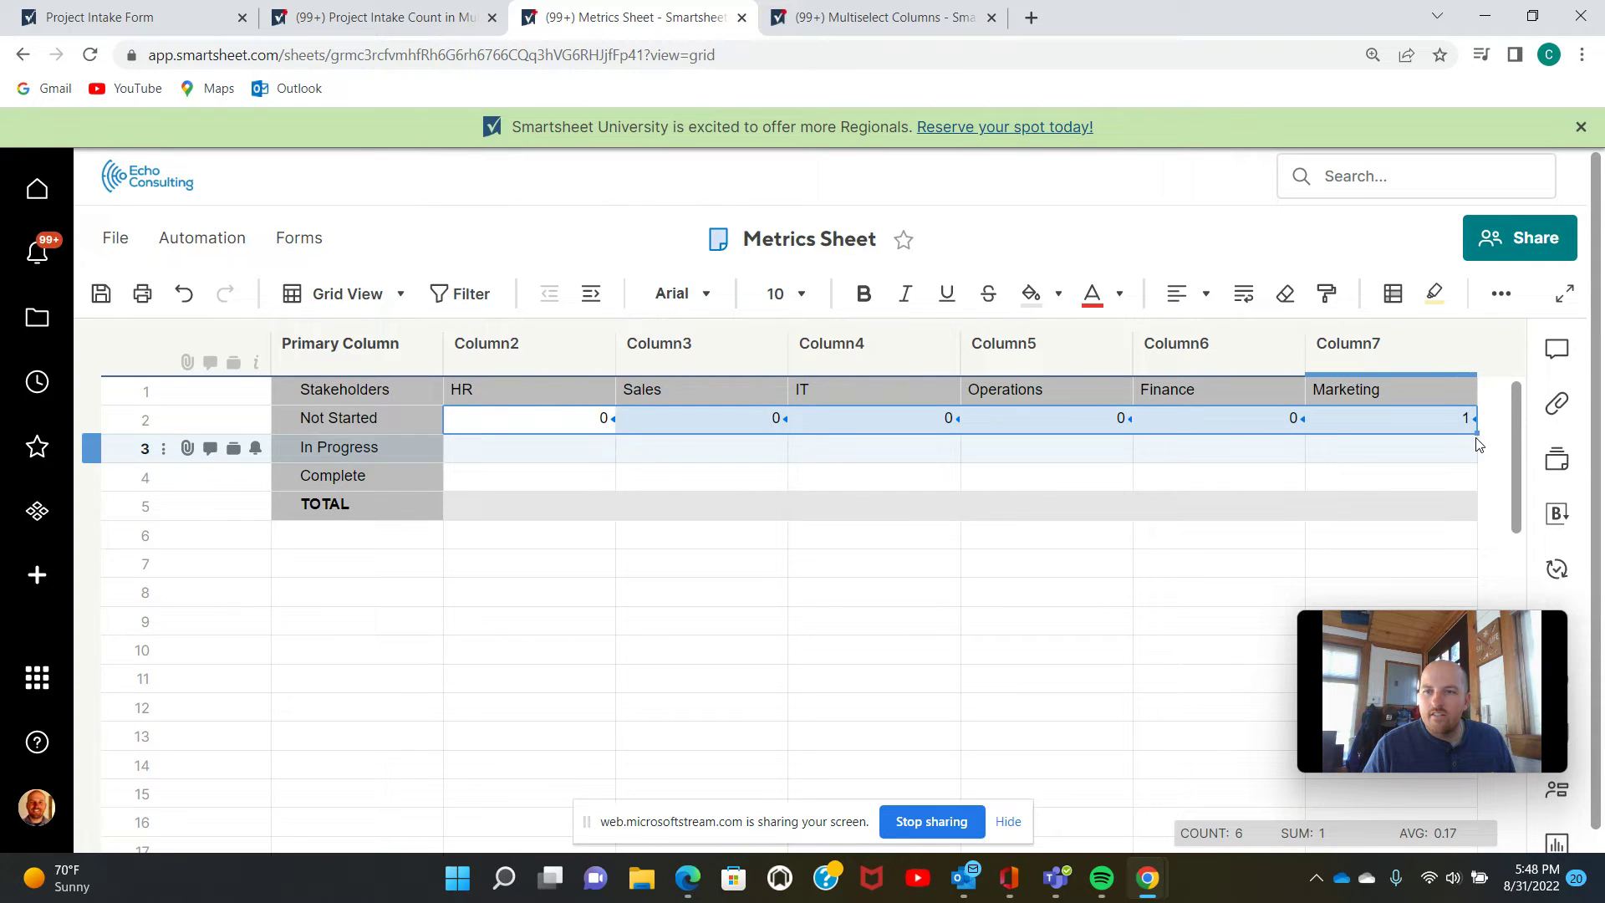
drag(1474, 433, 1458, 473)
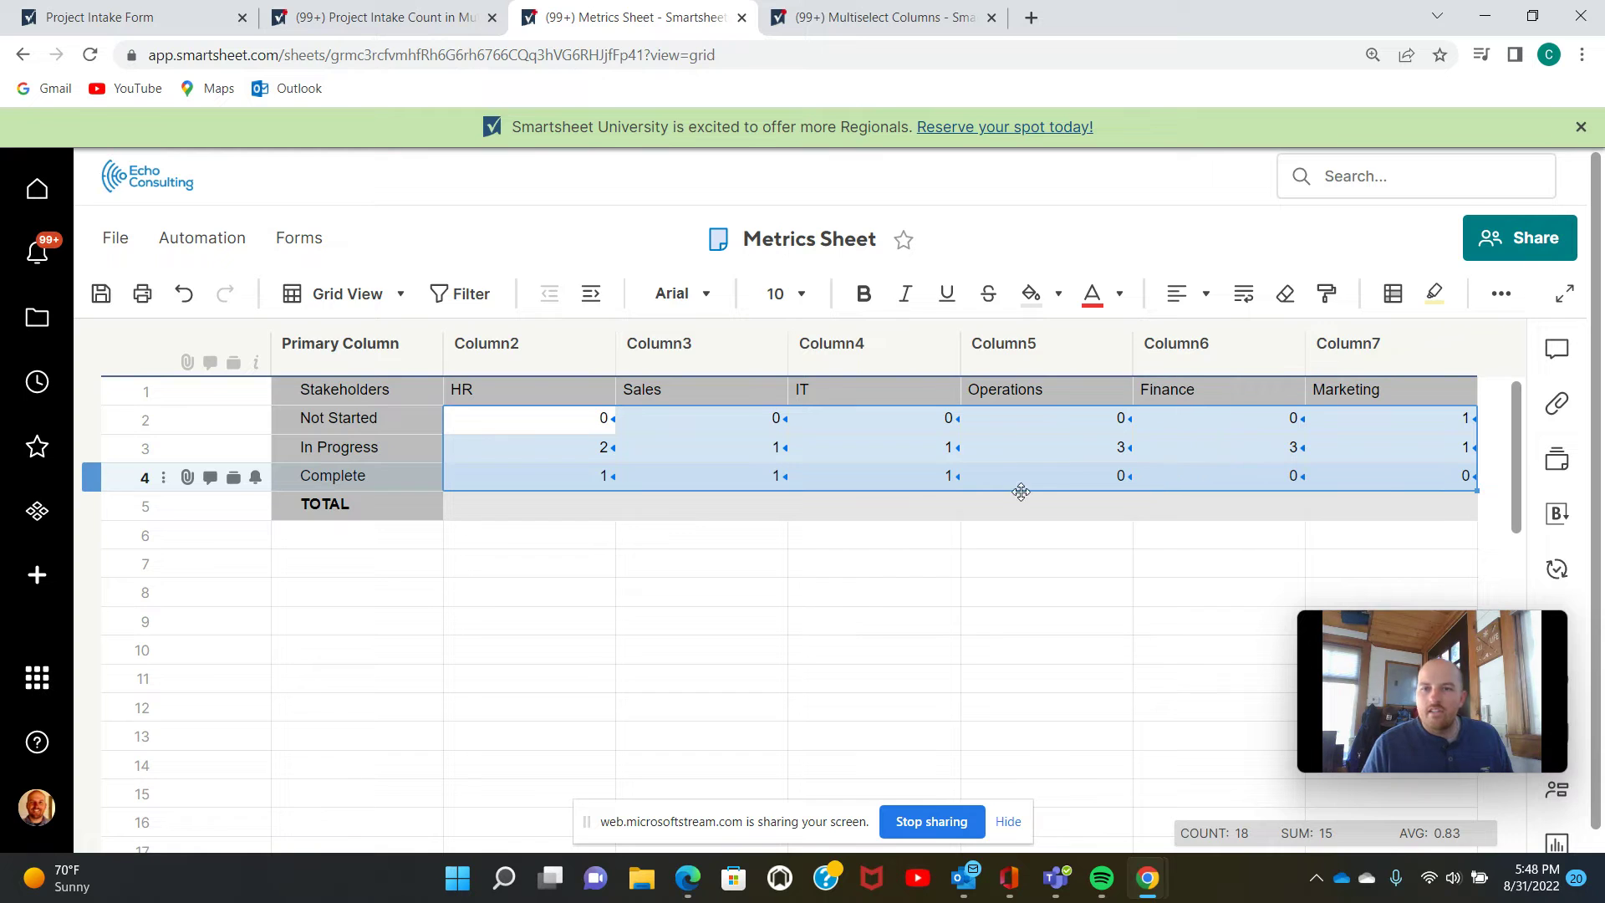
click(892, 456)
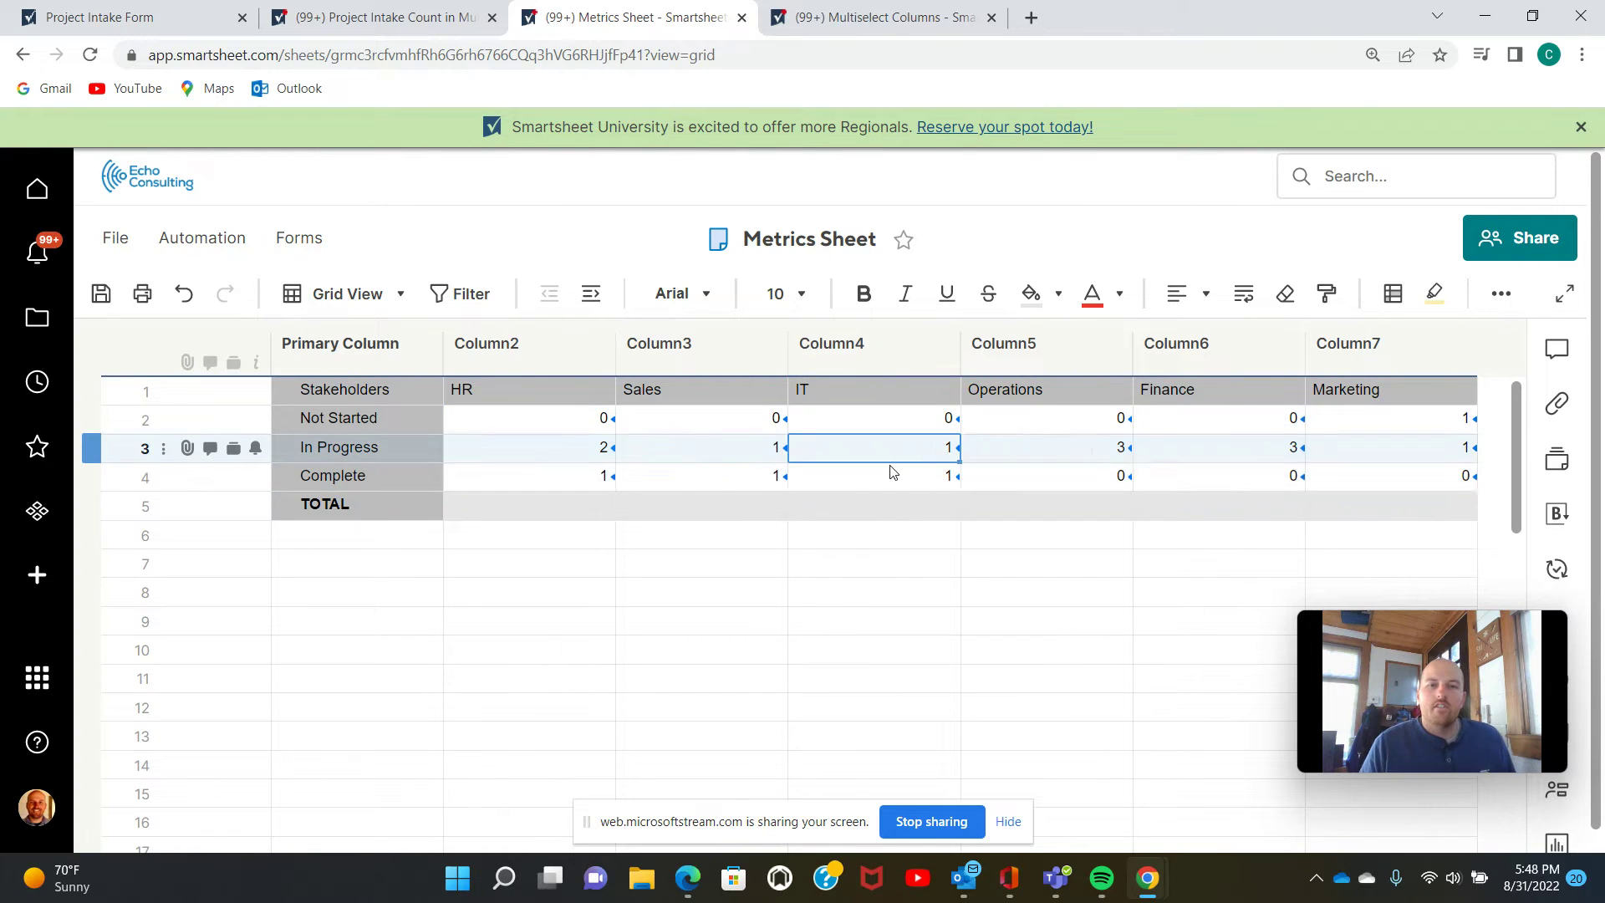
click(629, 593)
click(551, 539)
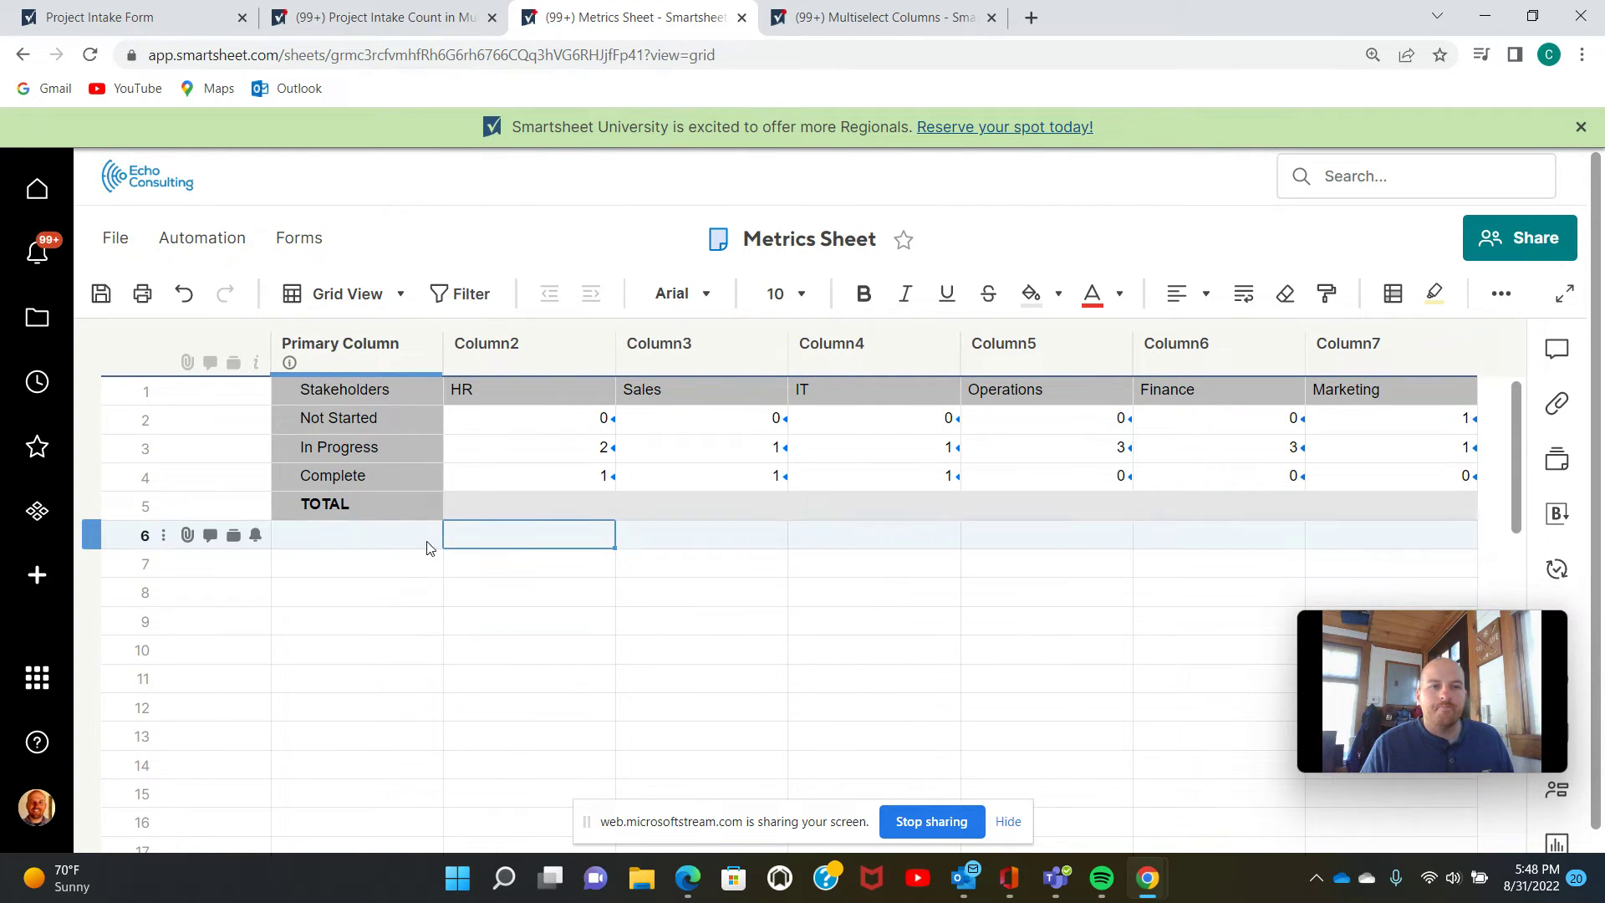
click(548, 512)
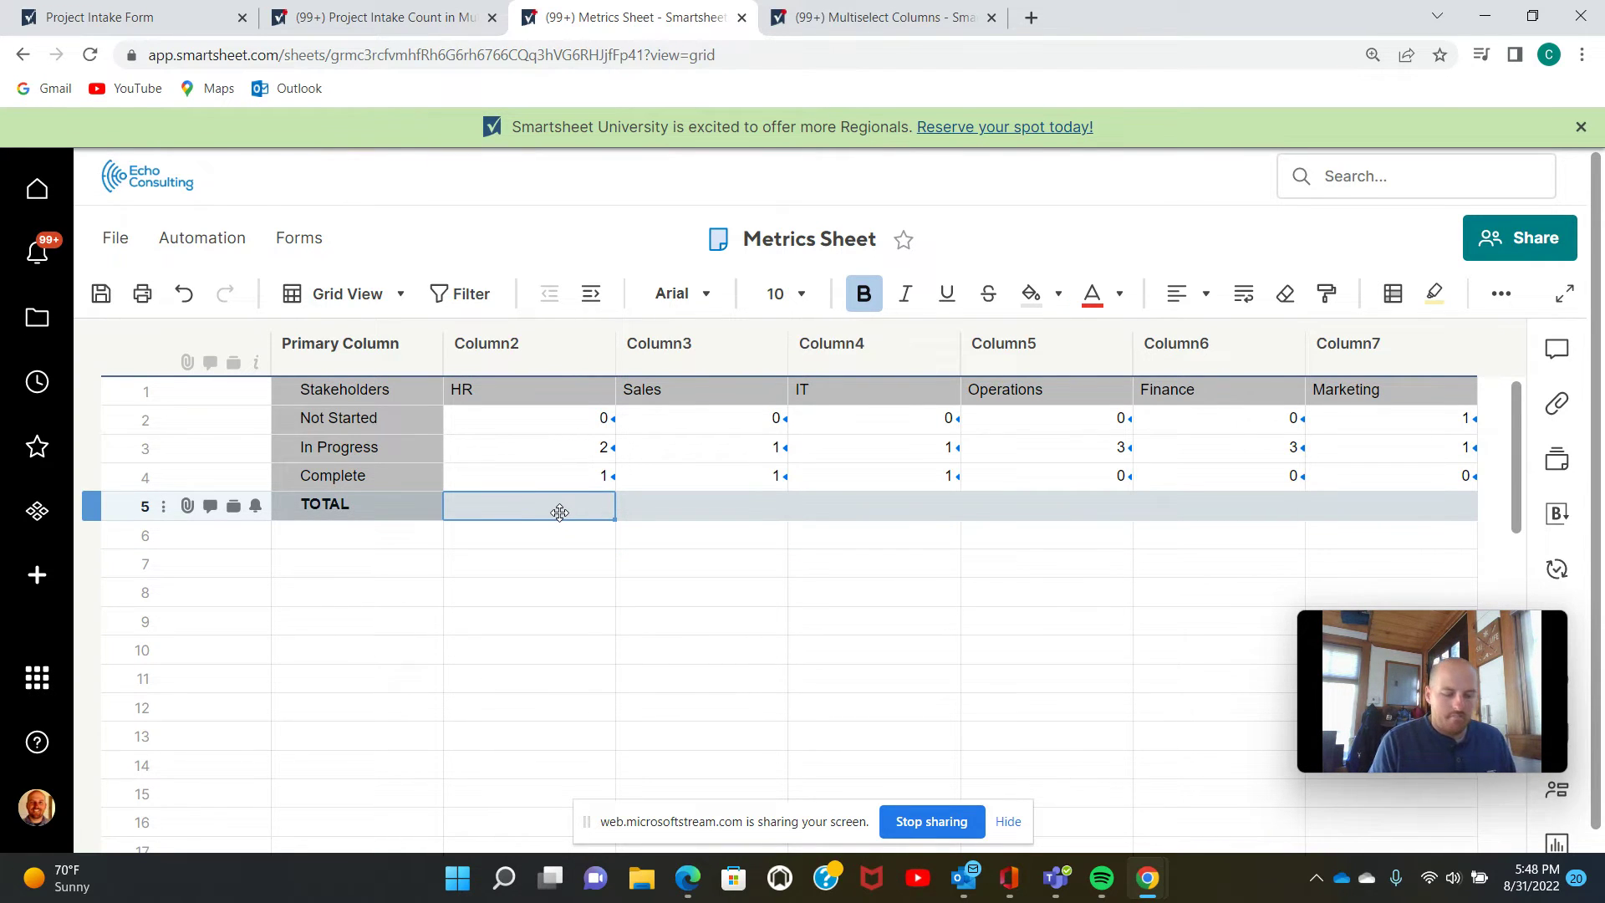
Enter =SUM([Column2]2:[Column2]4) in the HR TOTAL cell.
text(=)
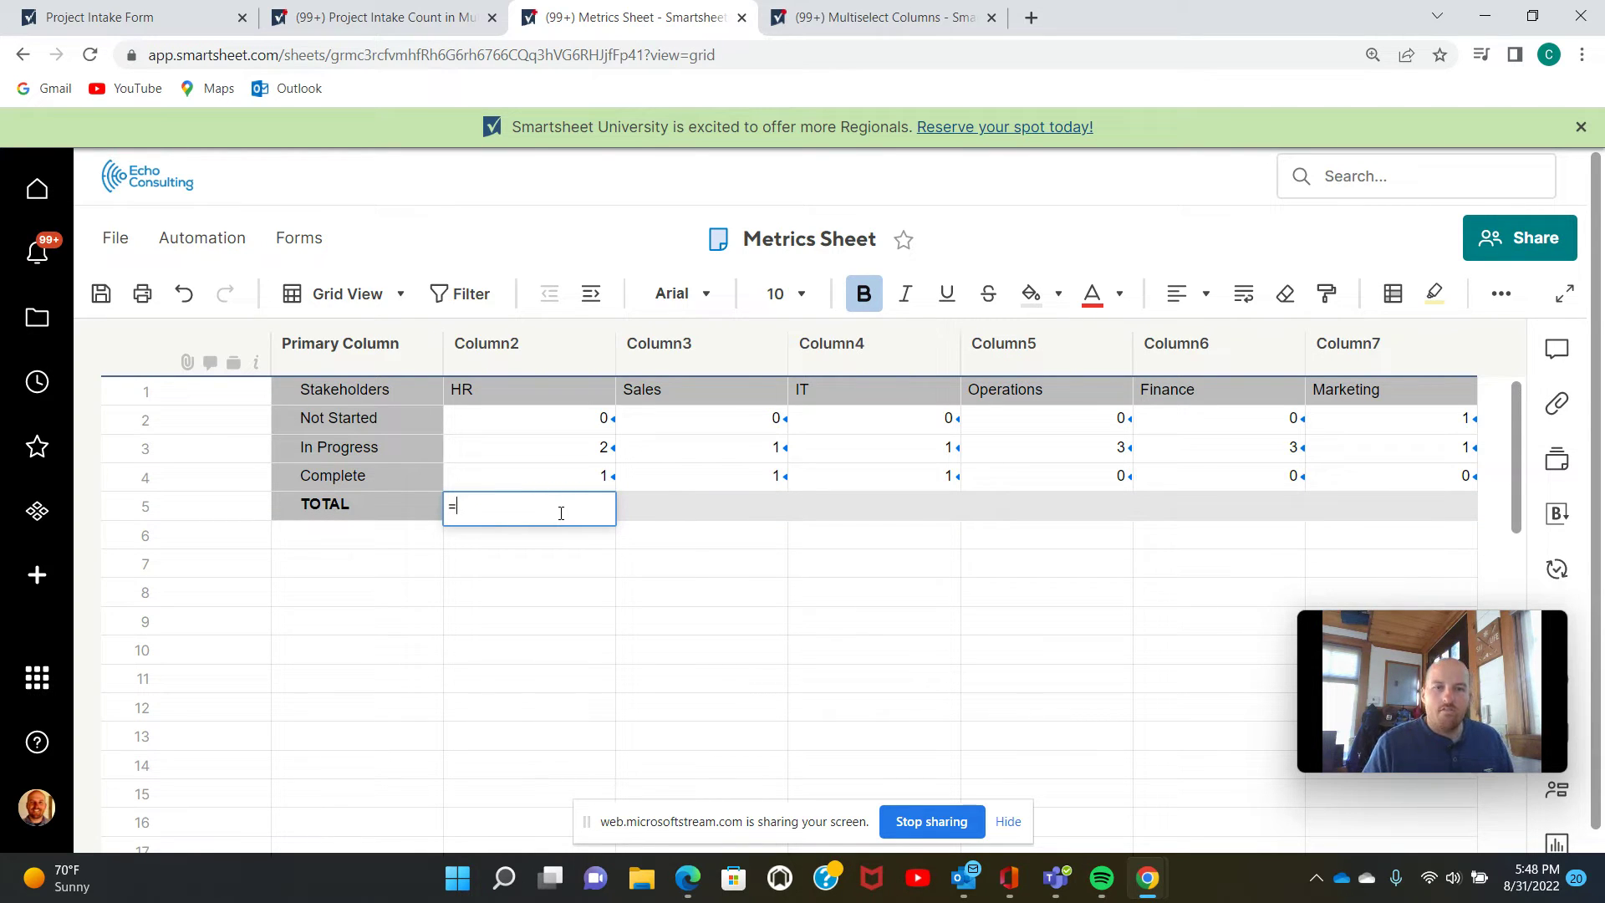
drag(562, 420, 559, 478)
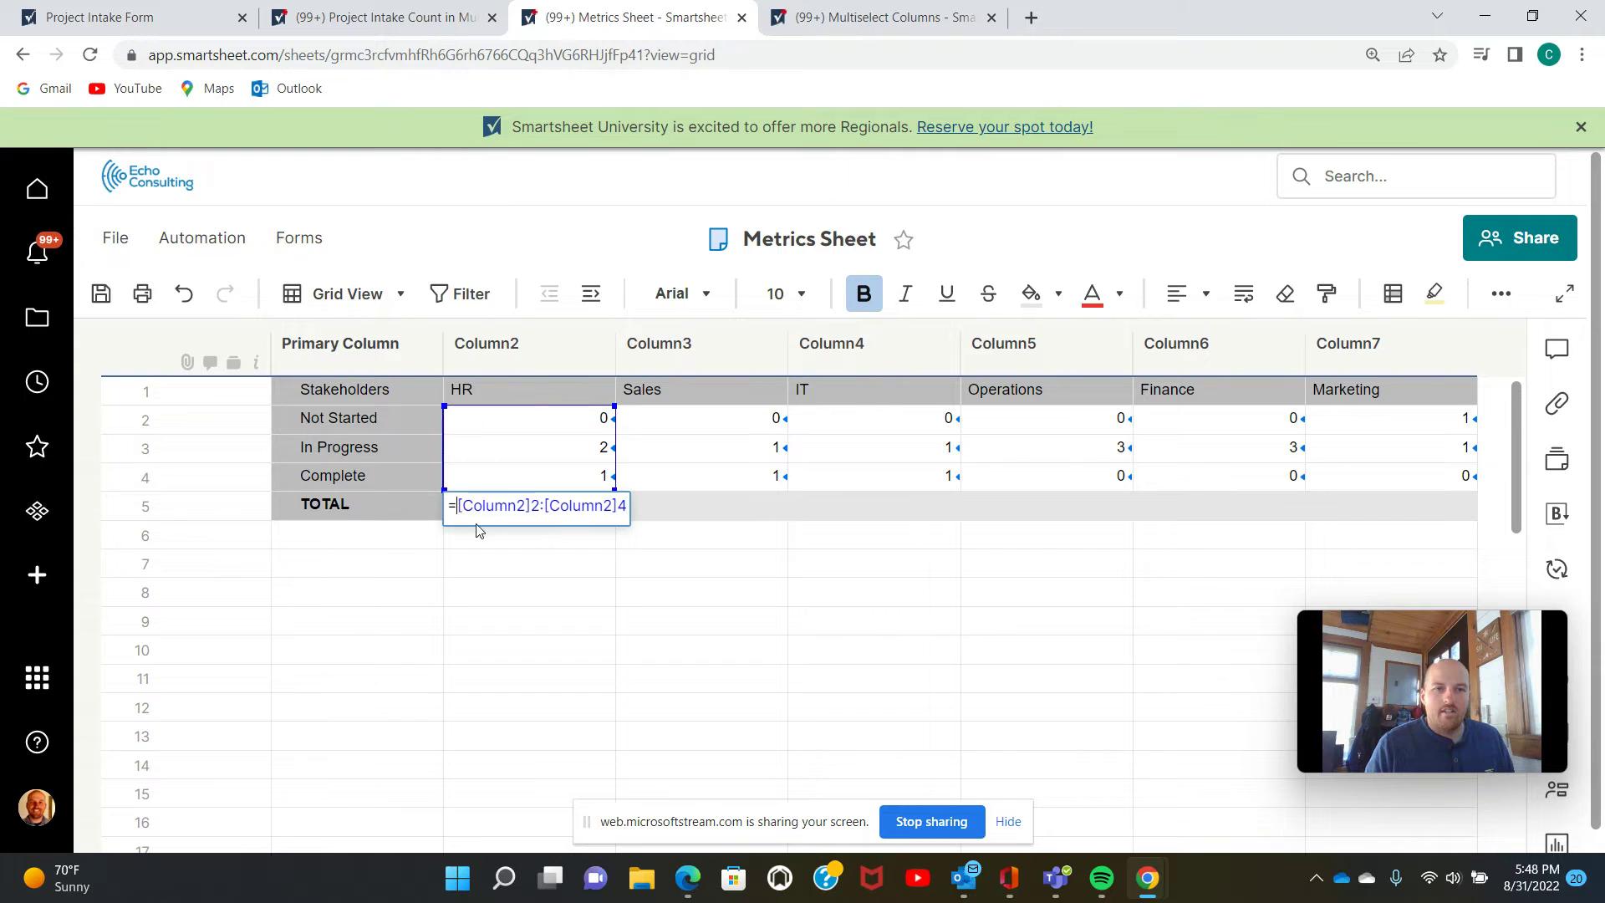
text(SUM)
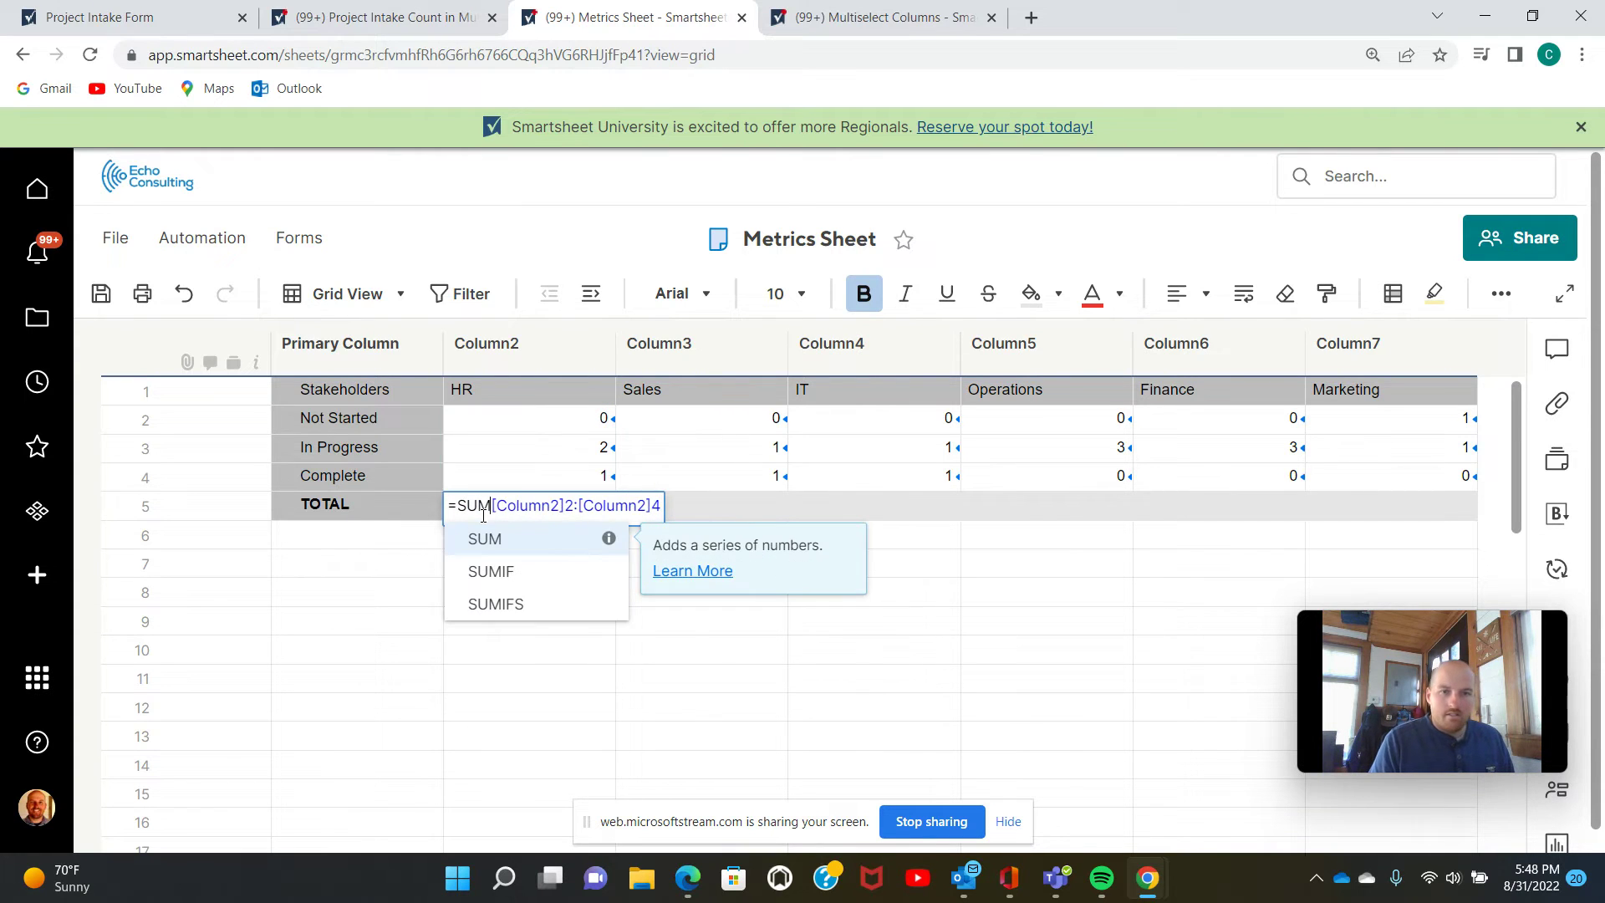
text(()
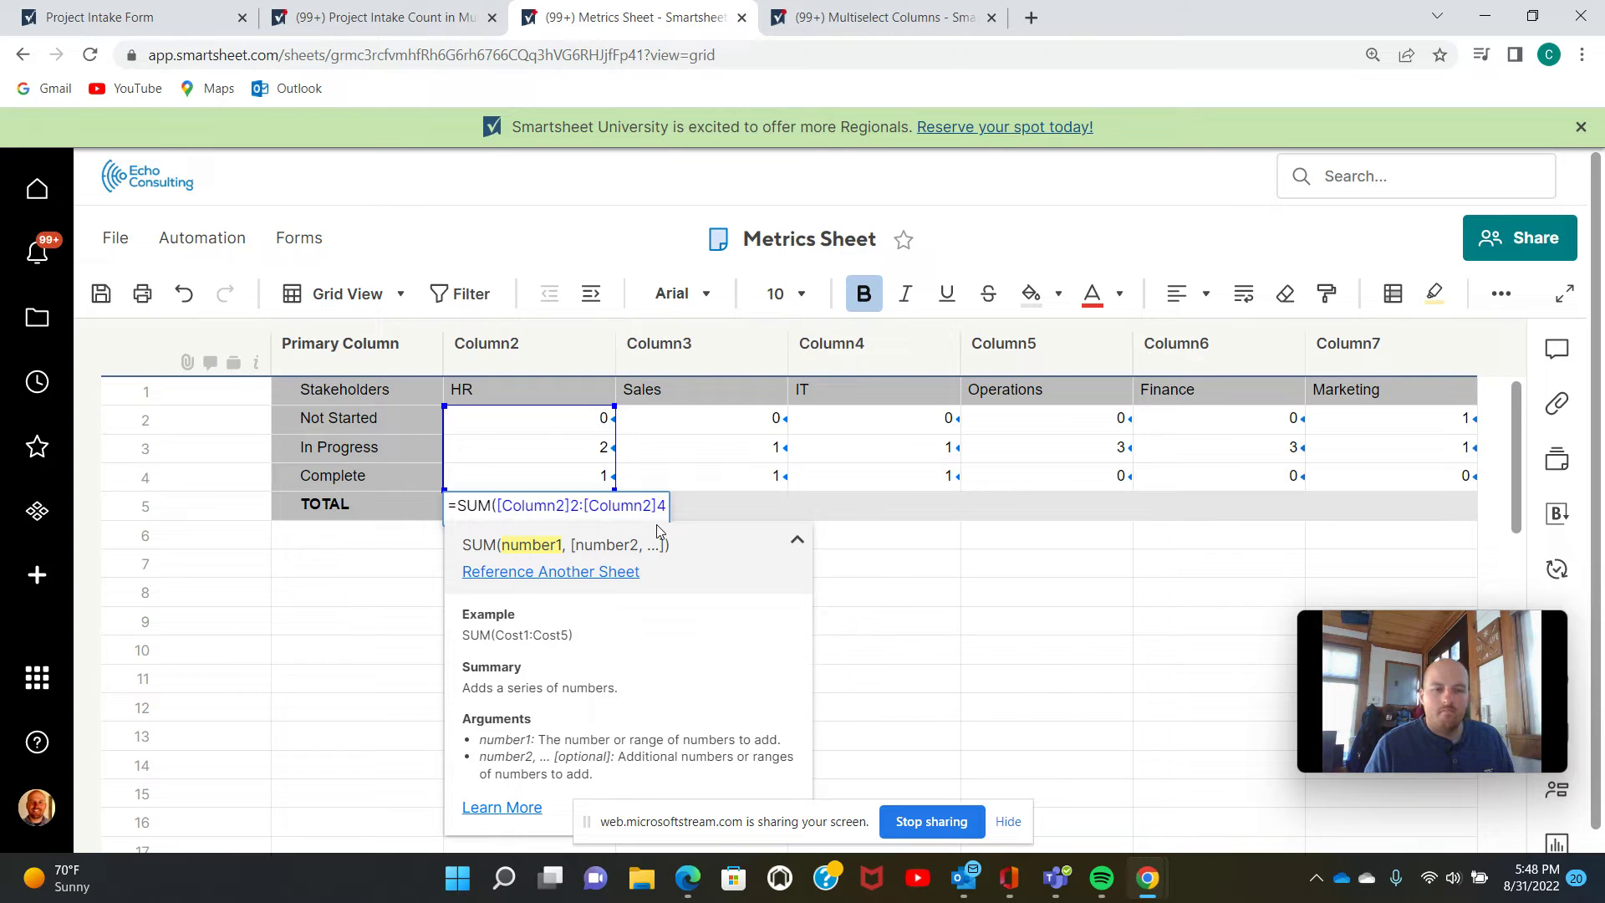
text())
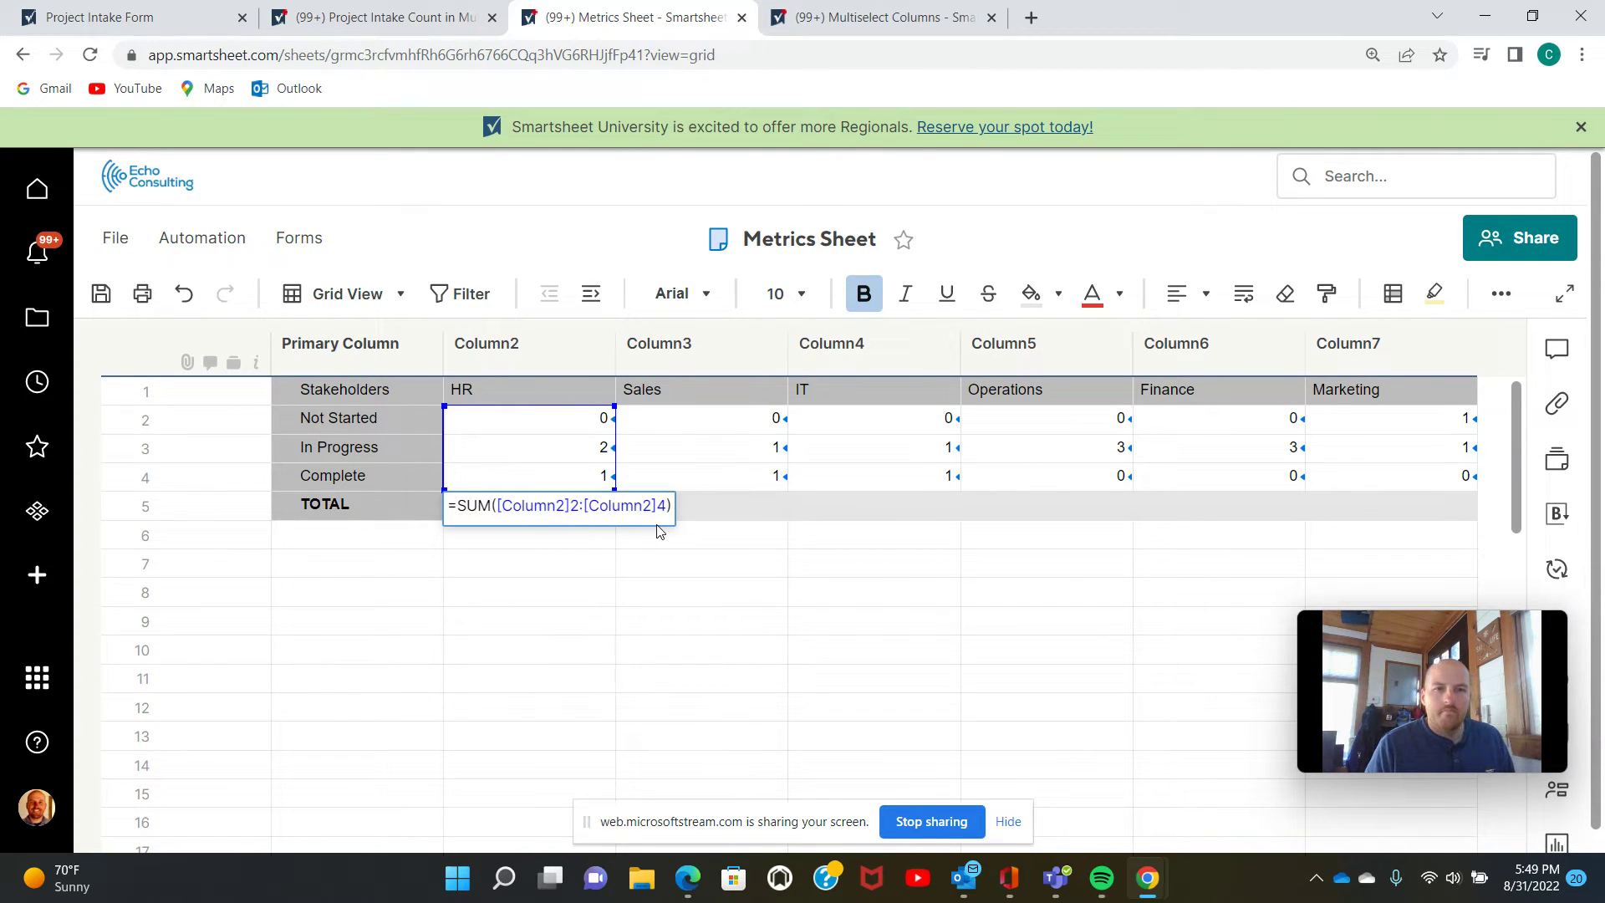
key(Return)
Fill the TOTAL formula across all departments to Column7 and save the Metrics Sheet.
click(591, 507)
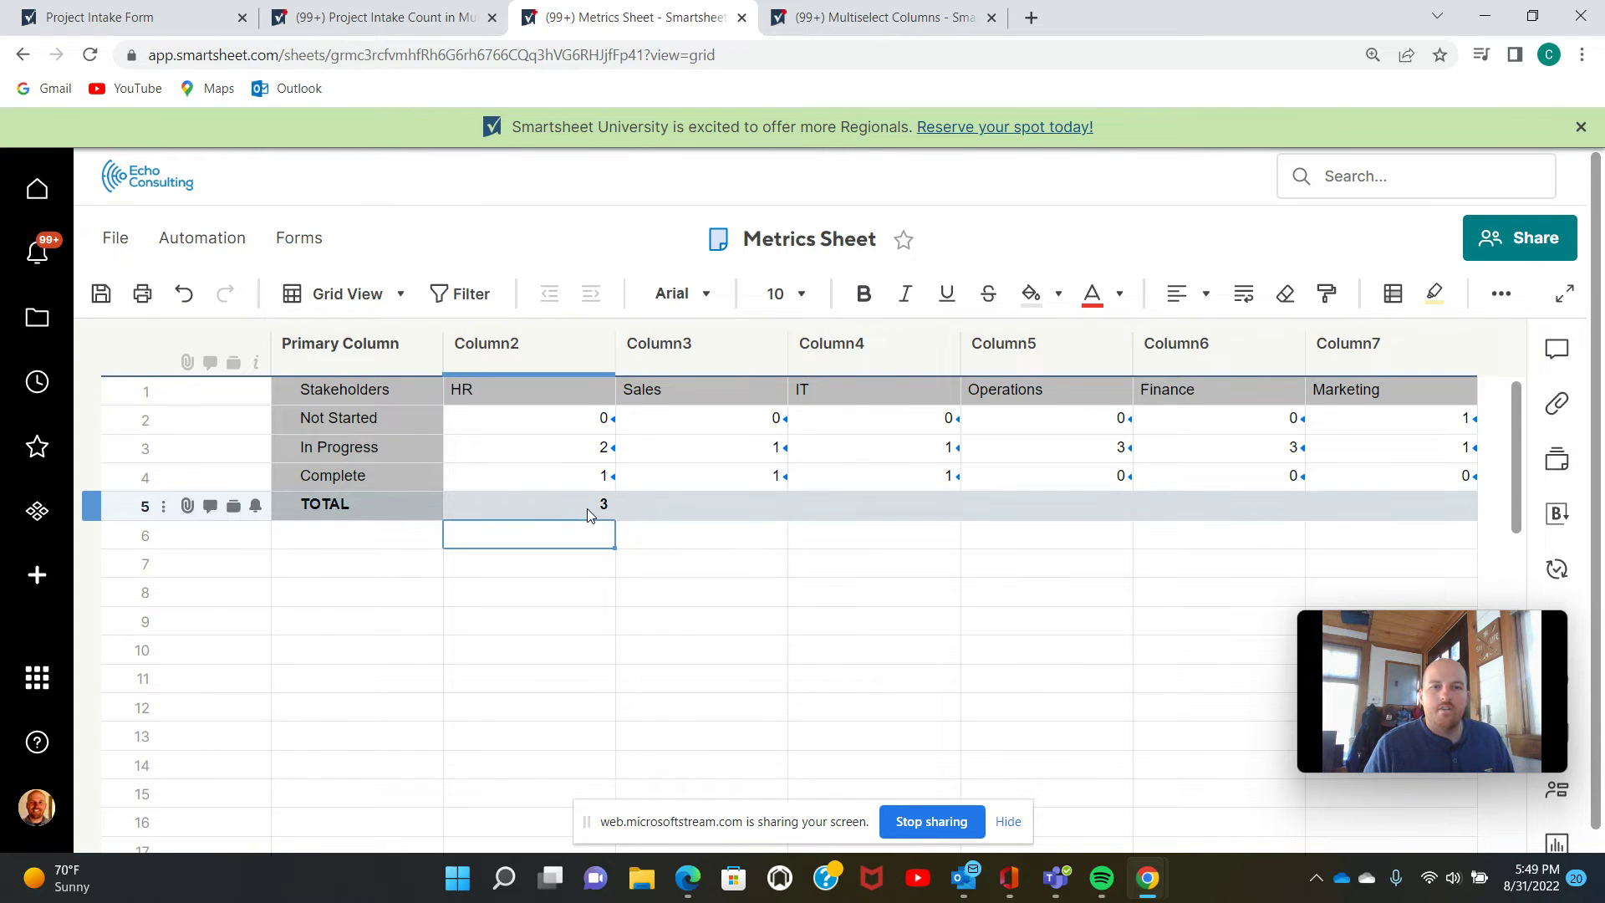
drag(612, 518, 1379, 505)
click(752, 558)
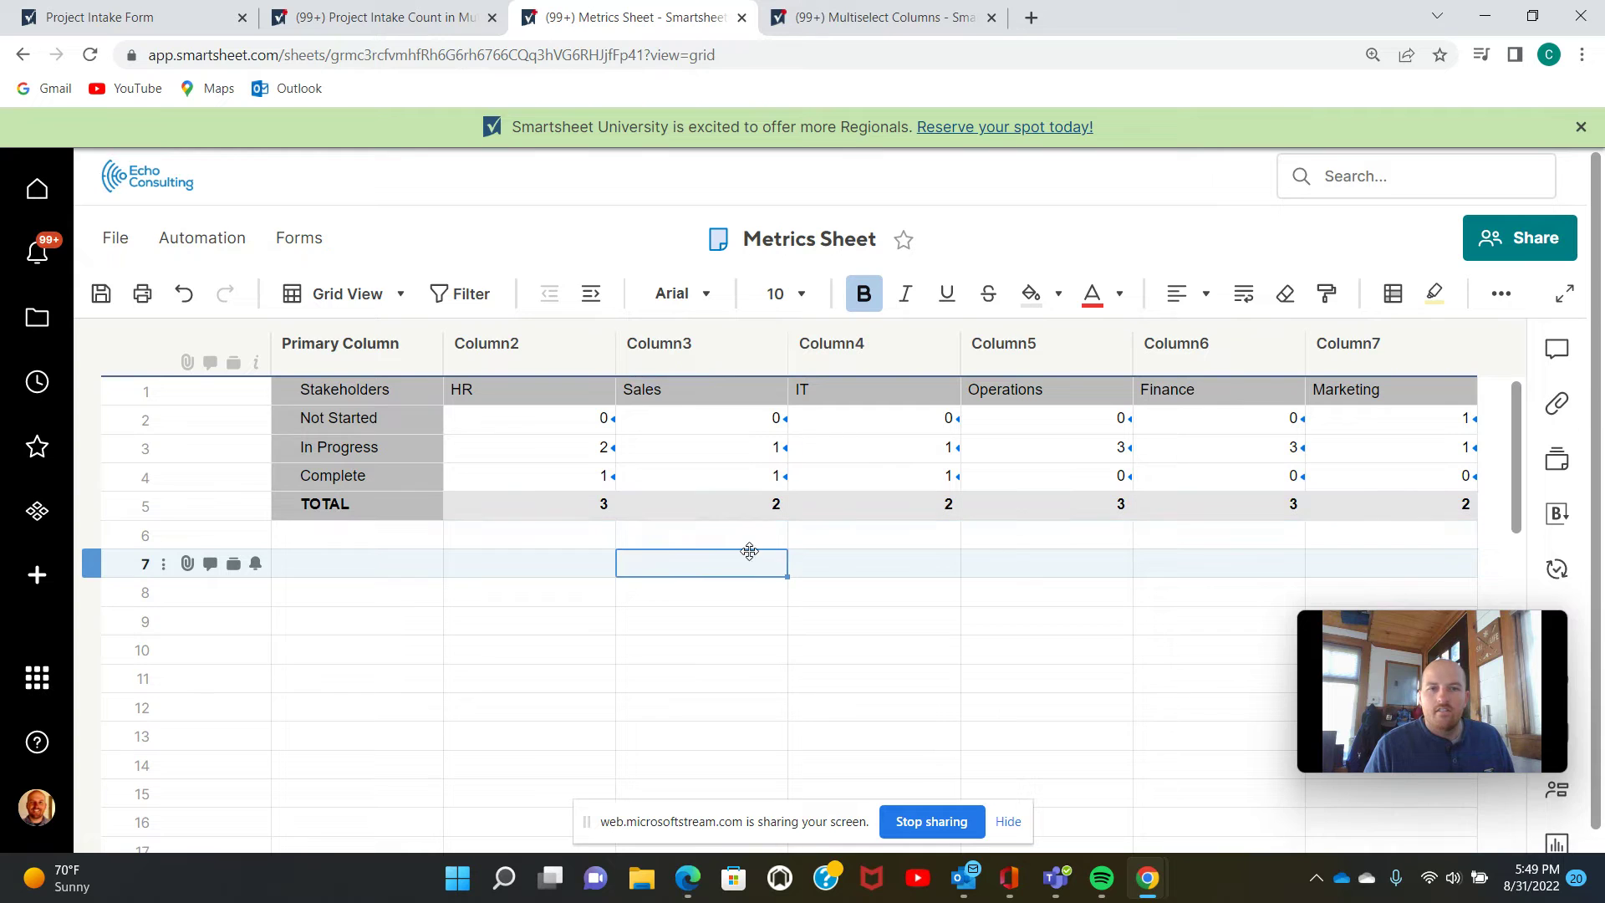
click(638, 537)
click(576, 542)
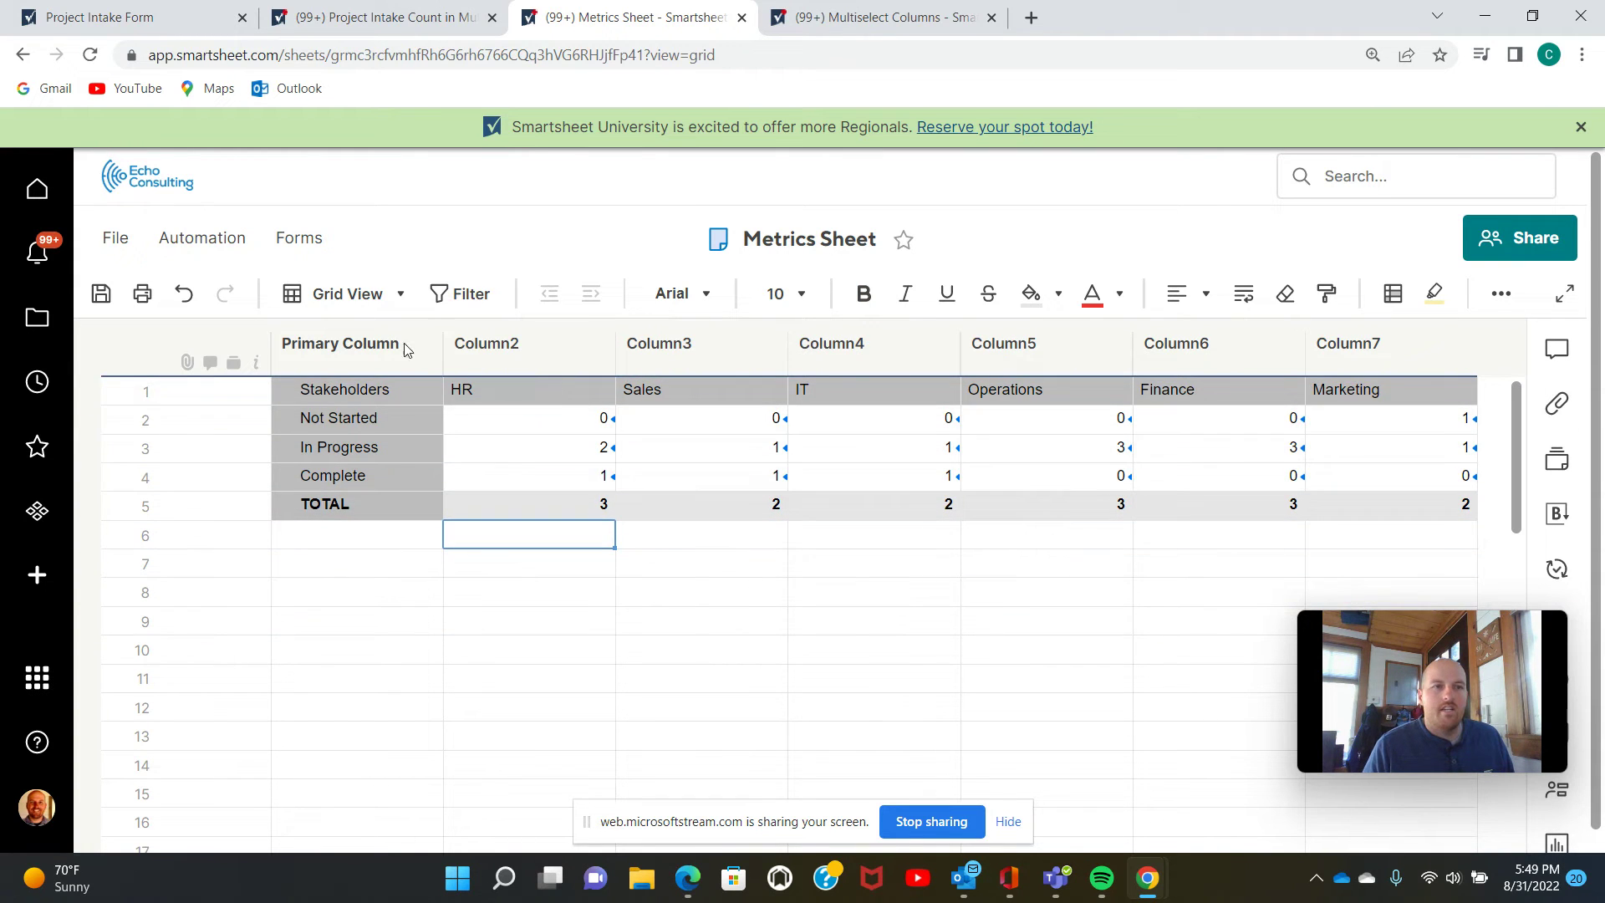
click(101, 297)
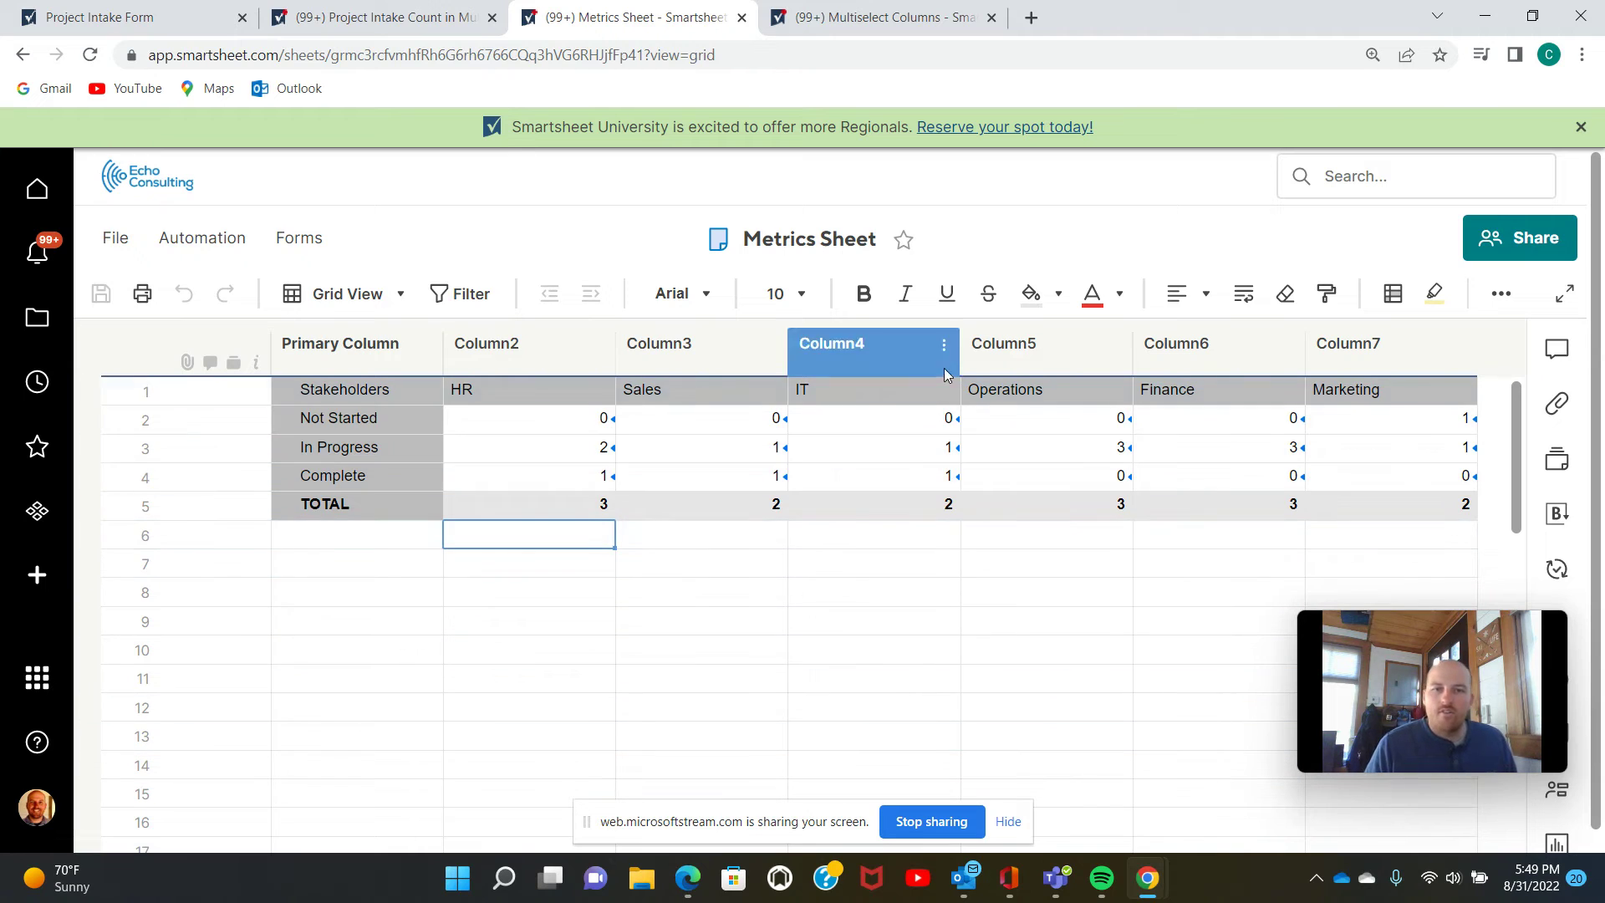
Switch to the Sample Dashboard and put it into edit mode.
click(871, 20)
scroll(1039, 519, down, 1)
scroll(841, 637, up, 1)
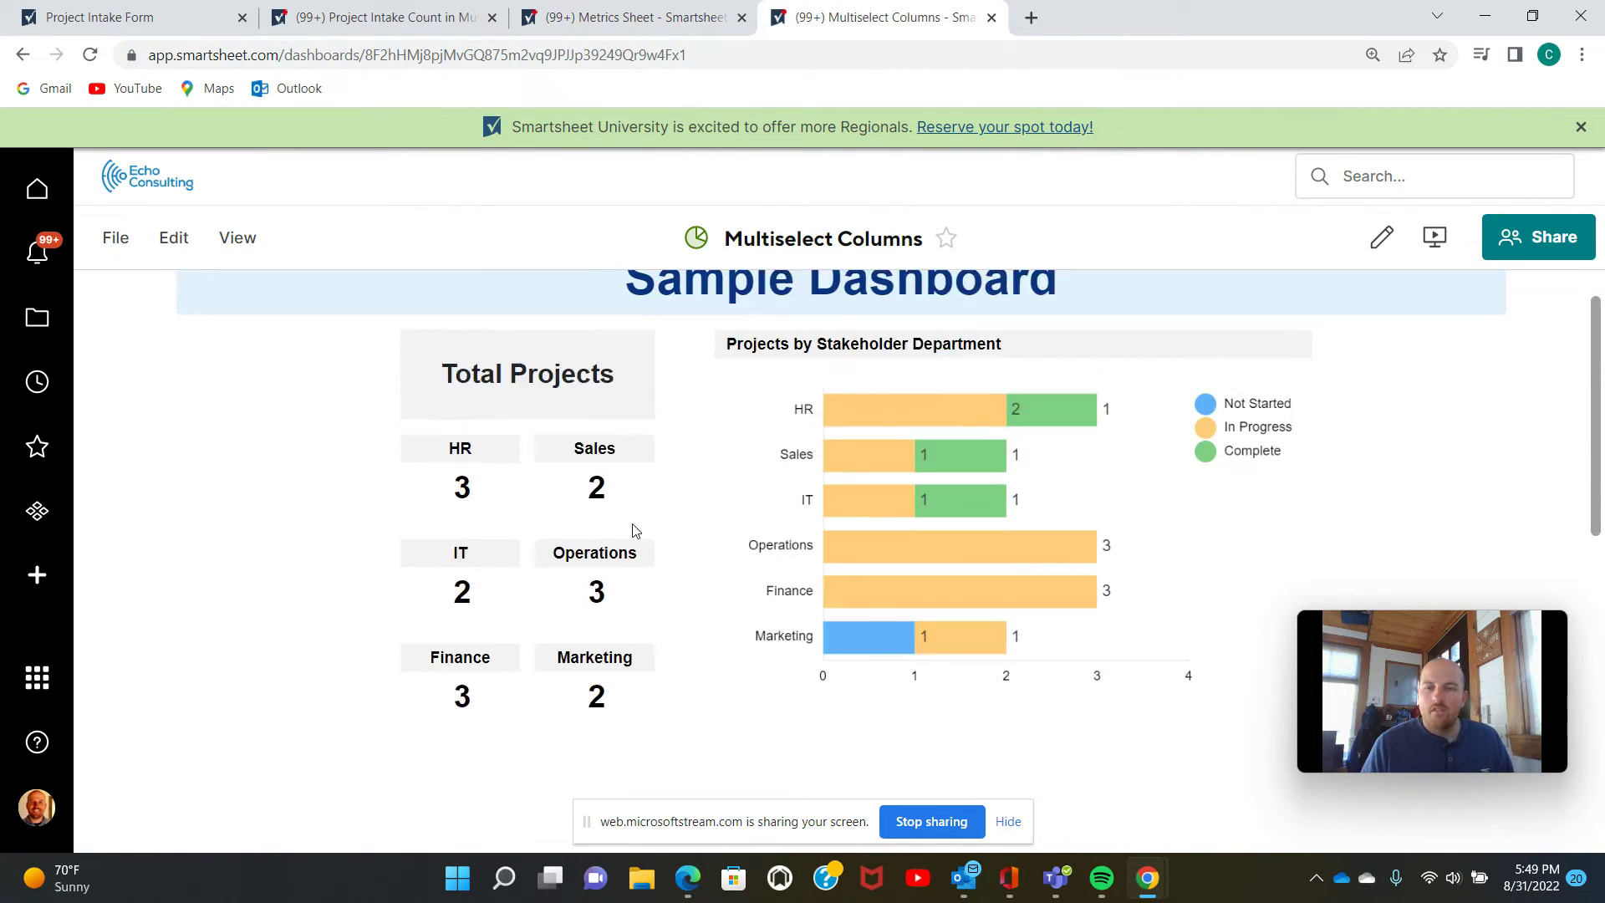
scroll(935, 499, down, 1)
scroll(869, 538, up, 1)
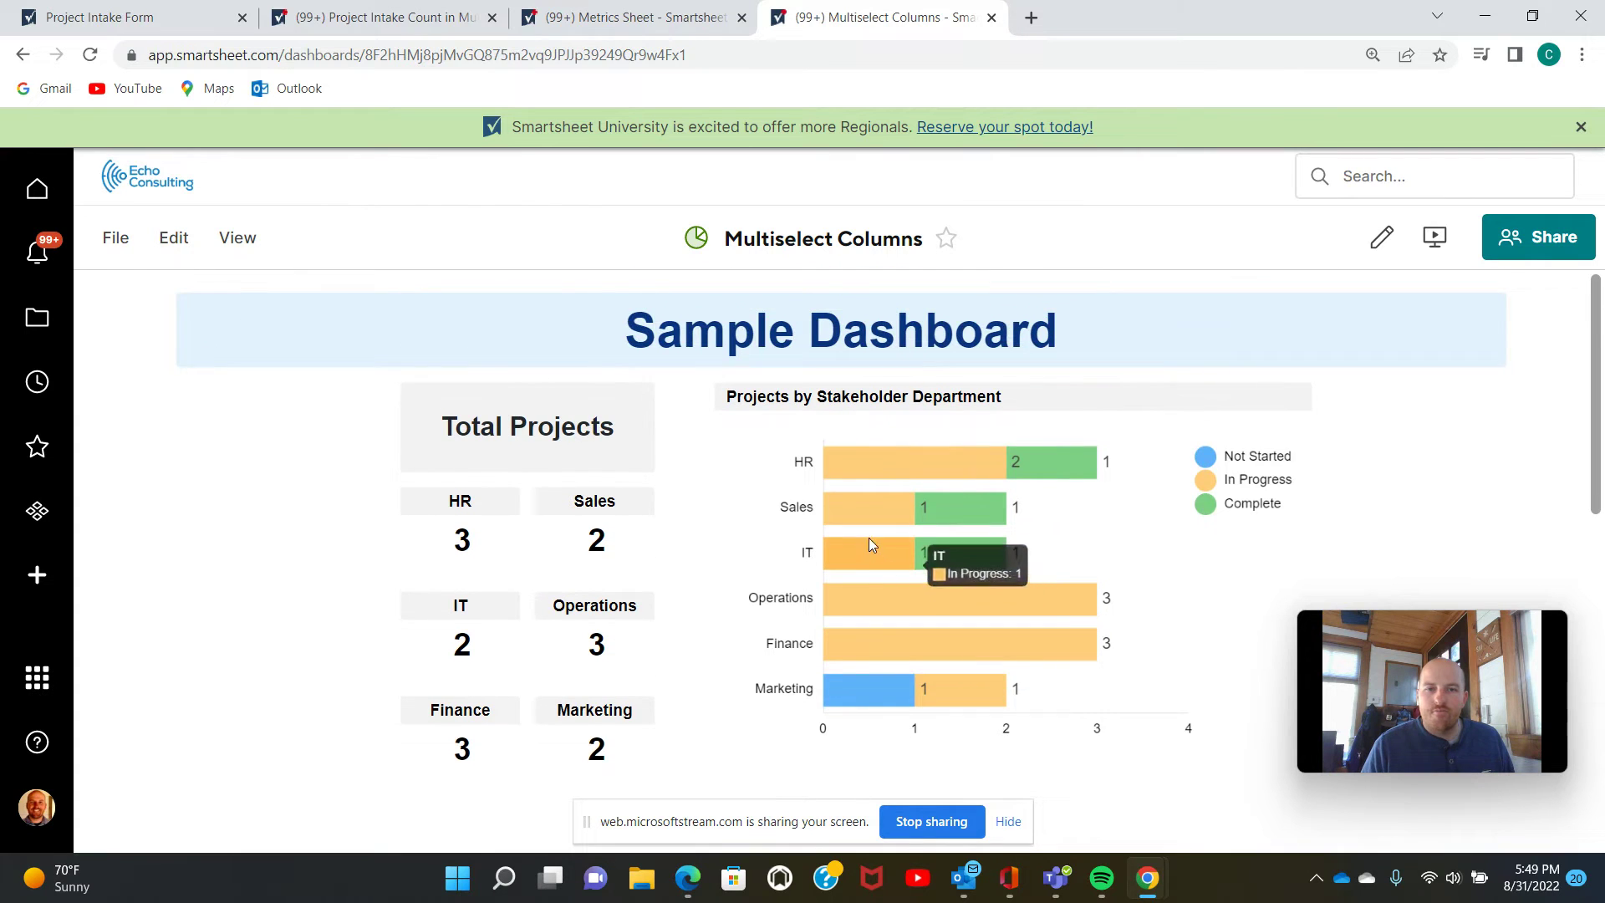
scroll(811, 551, down, 1)
scroll(760, 568, up, 1)
scroll(728, 514, down, 1)
scroll(689, 464, up, 1)
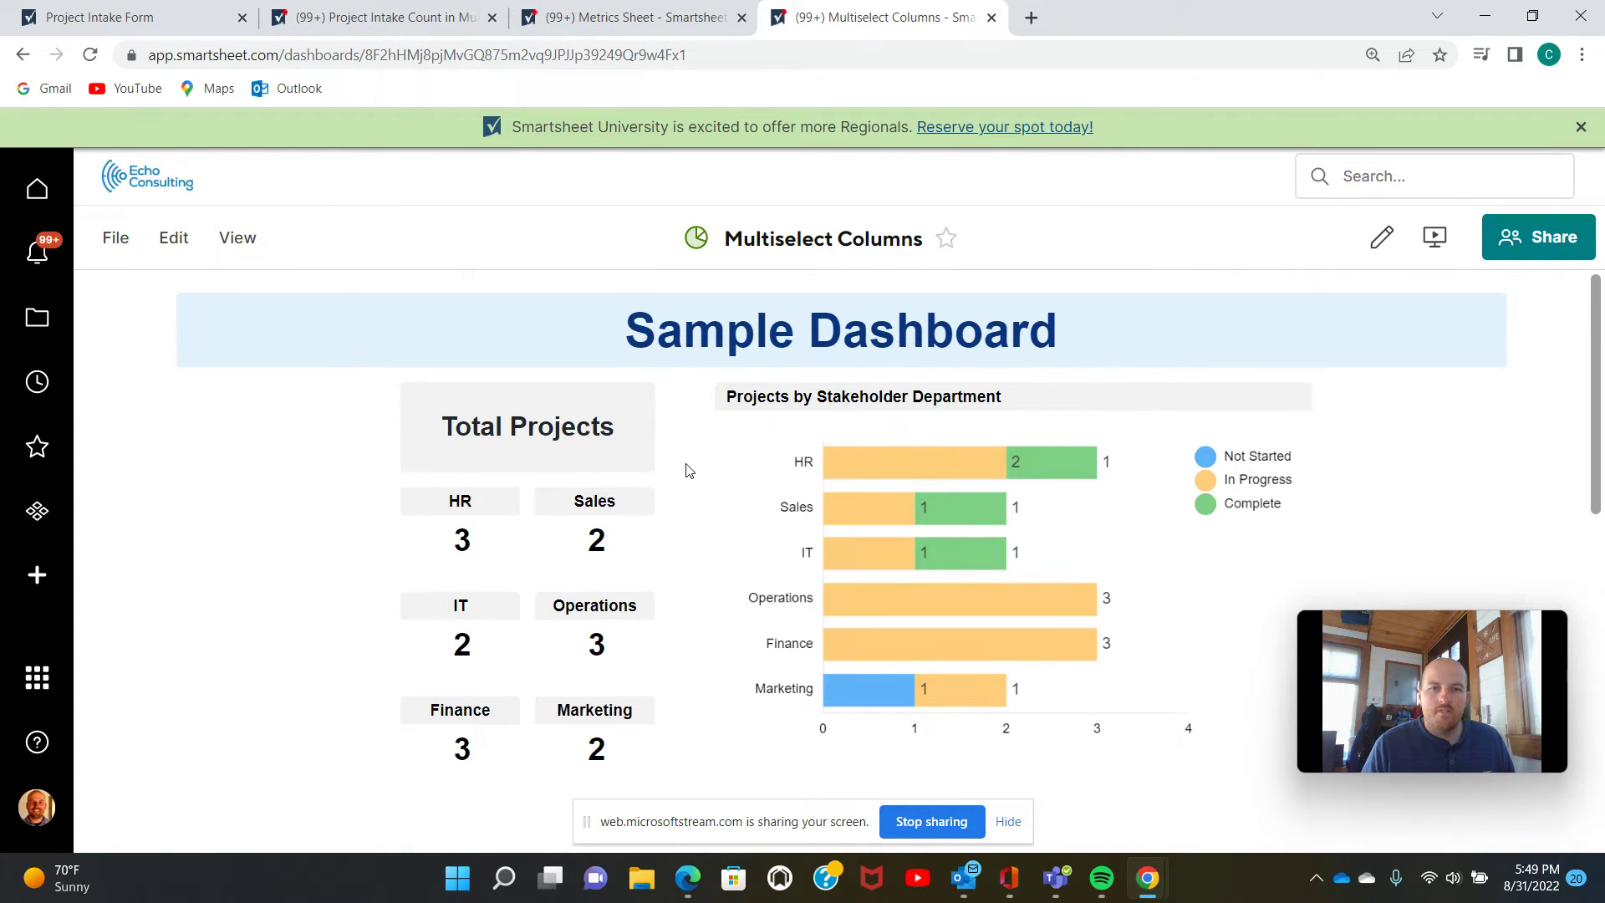
click(1379, 238)
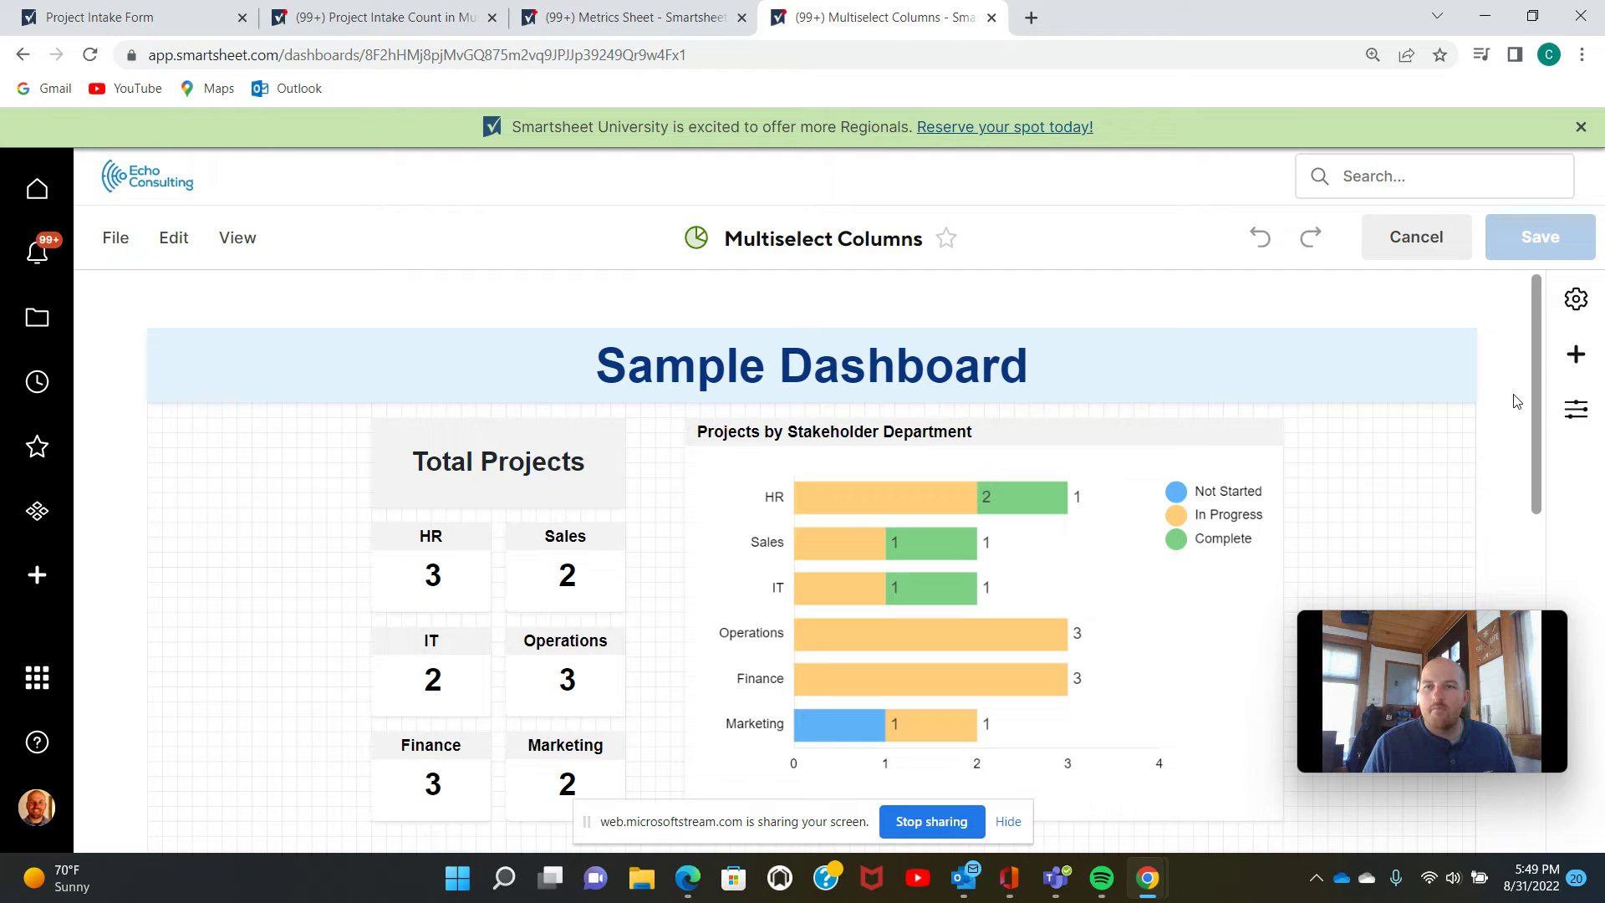
Delete the Projects by Stakeholder Department stacked bar chart and the Marketing metric widget.
click(1076, 442)
key(Delete)
scroll(860, 512, down, 2)
scroll(777, 512, up, 2)
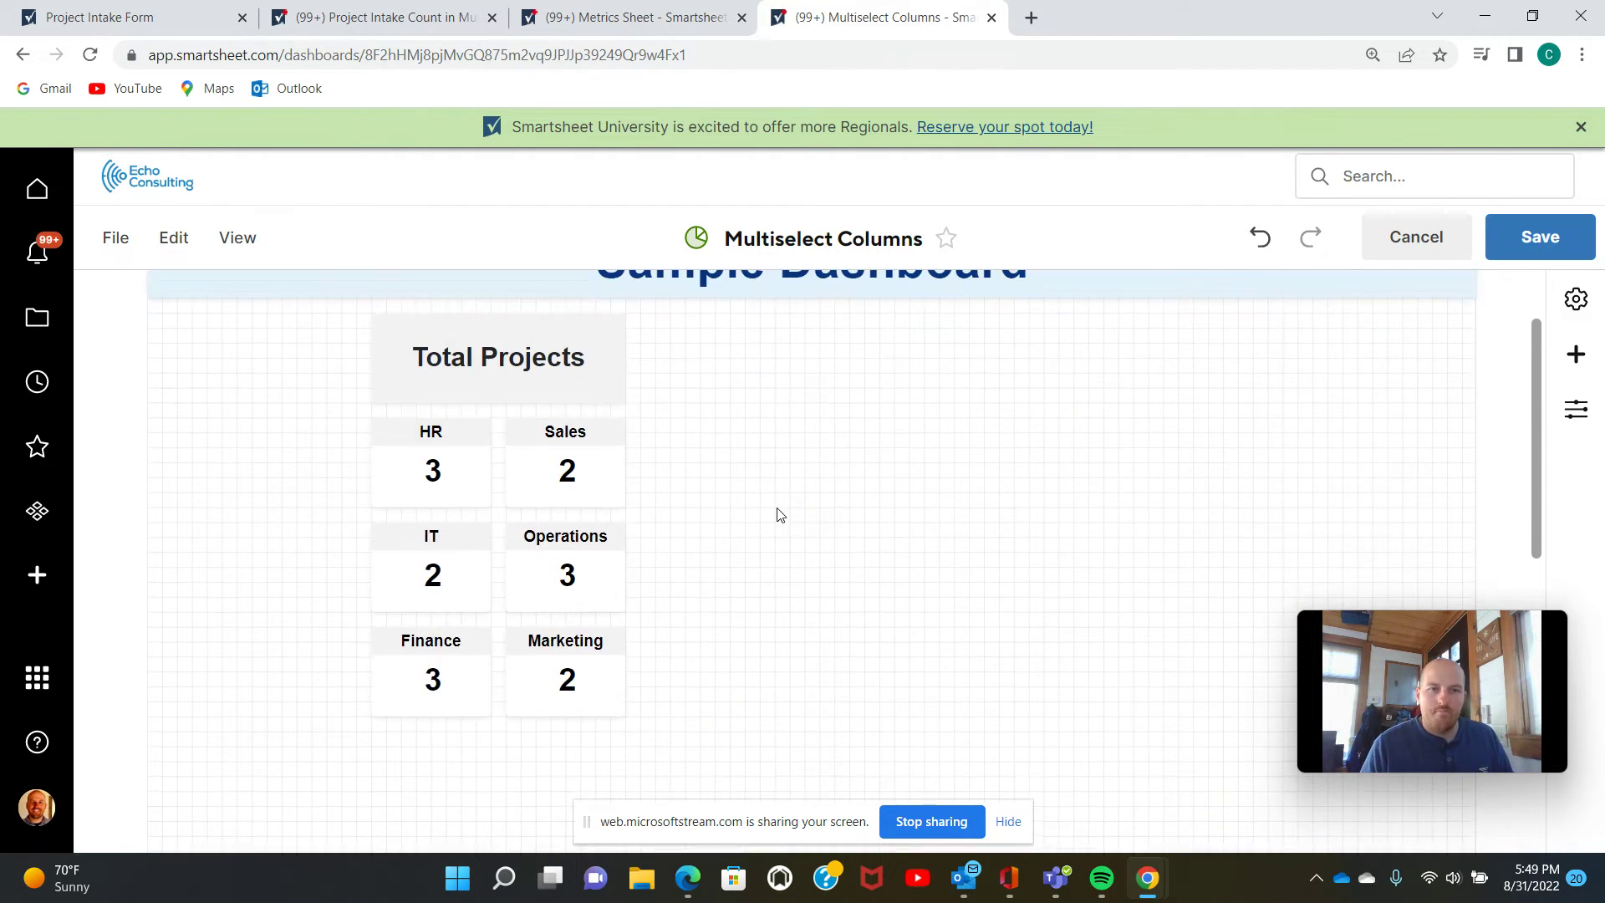
scroll(752, 543, down, 2)
click(560, 575)
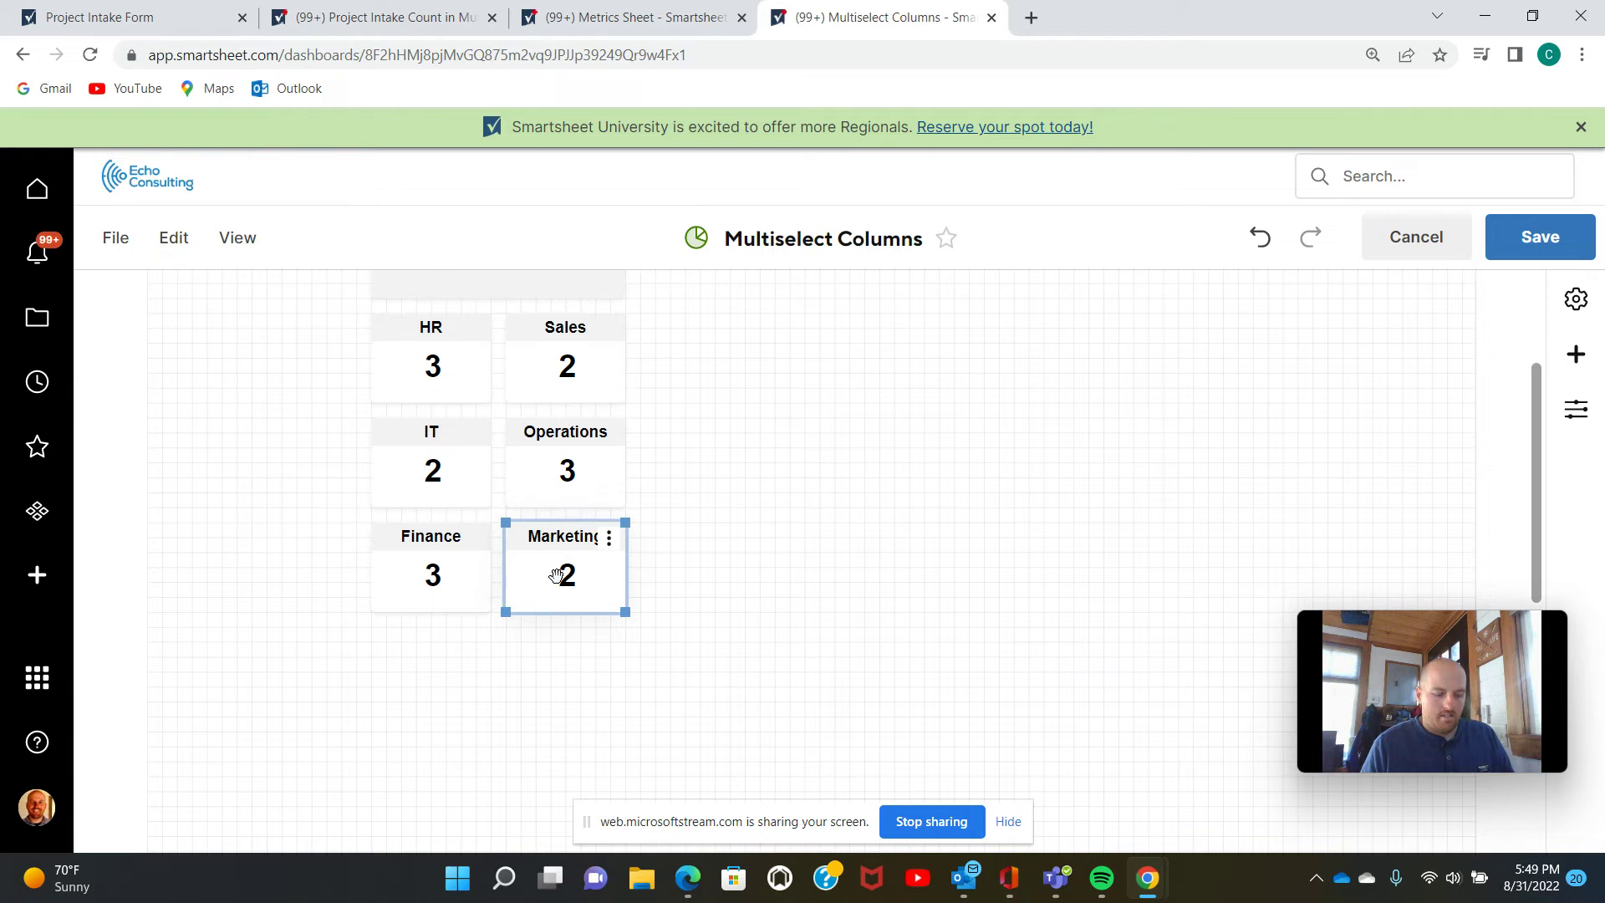
key(Delete)
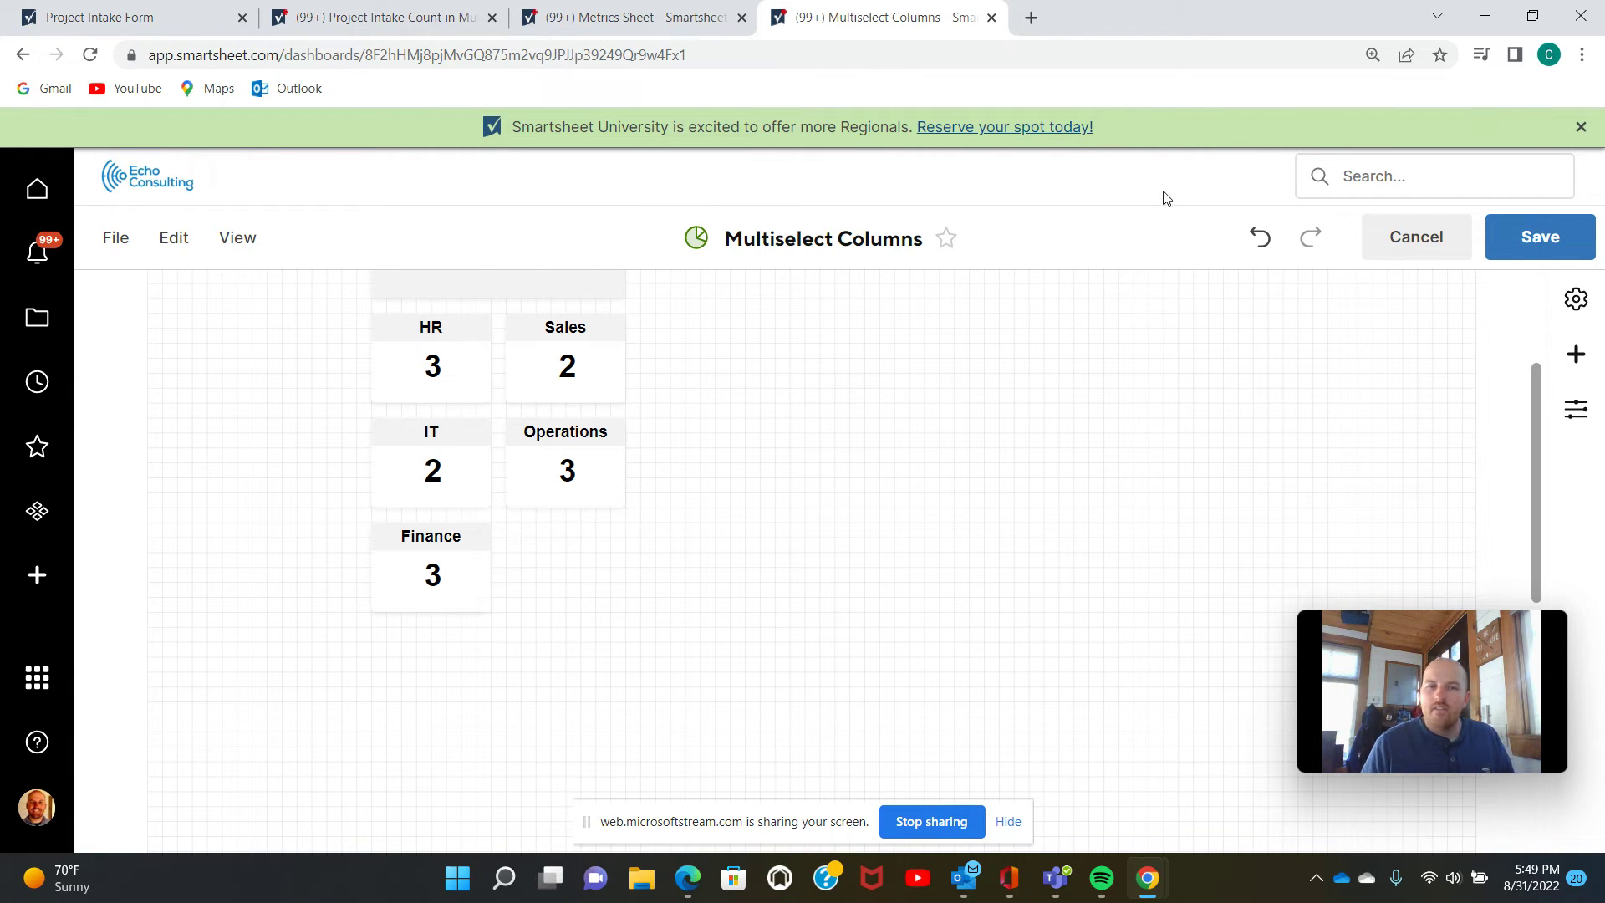
click(1576, 355)
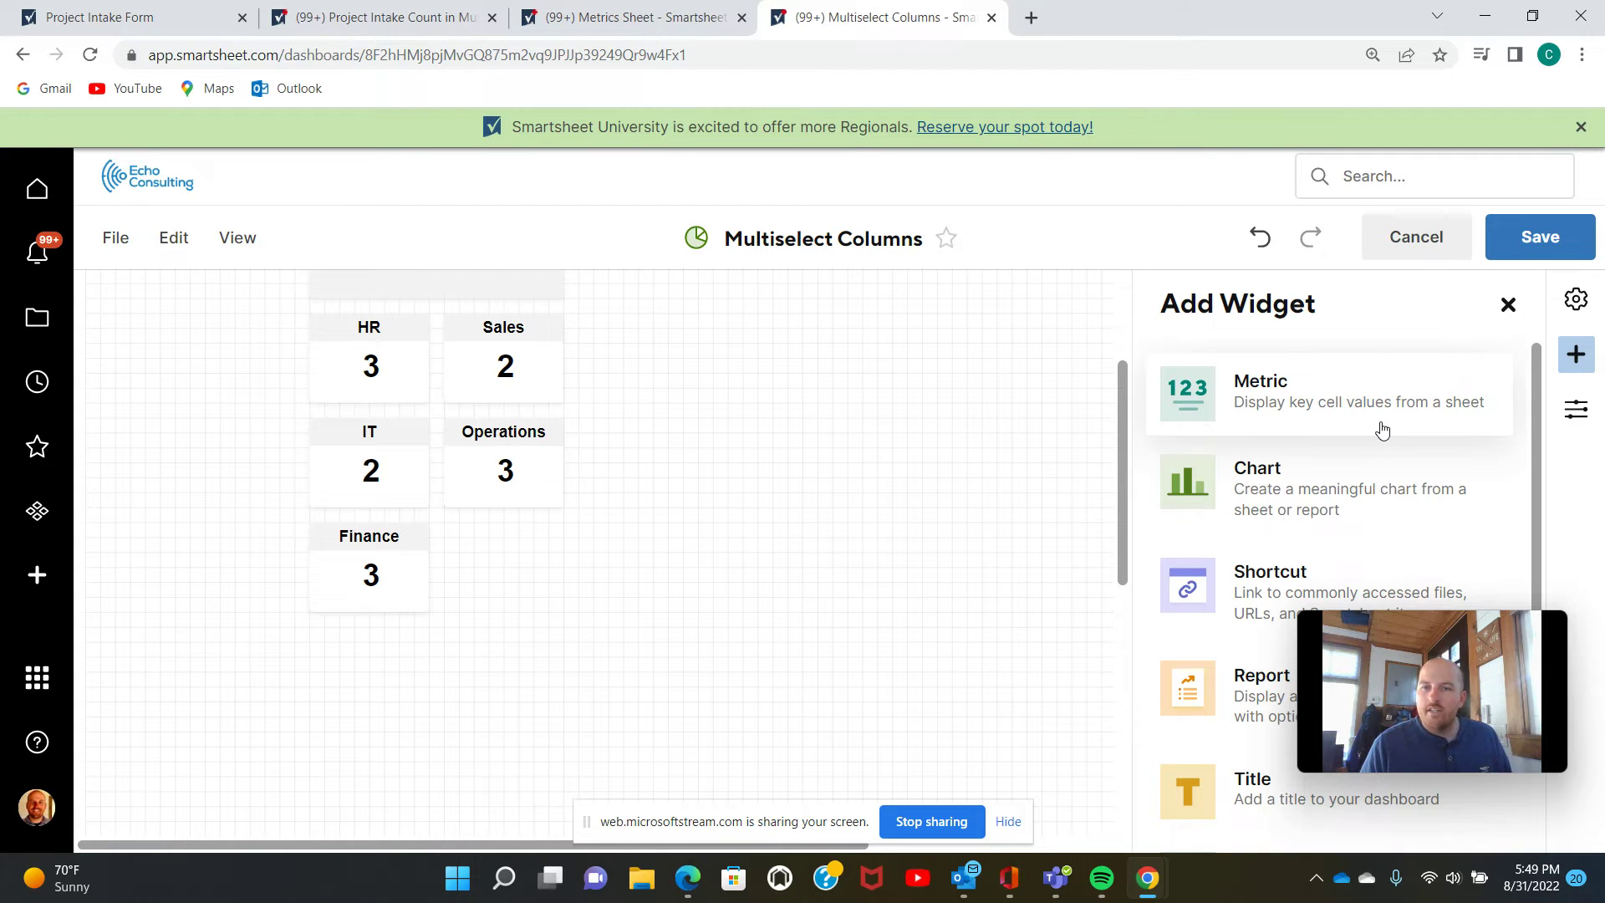
Add a metric widget sourced from Metrics Sheet Column7 row 5, the Marketing total of 2.
click(1276, 404)
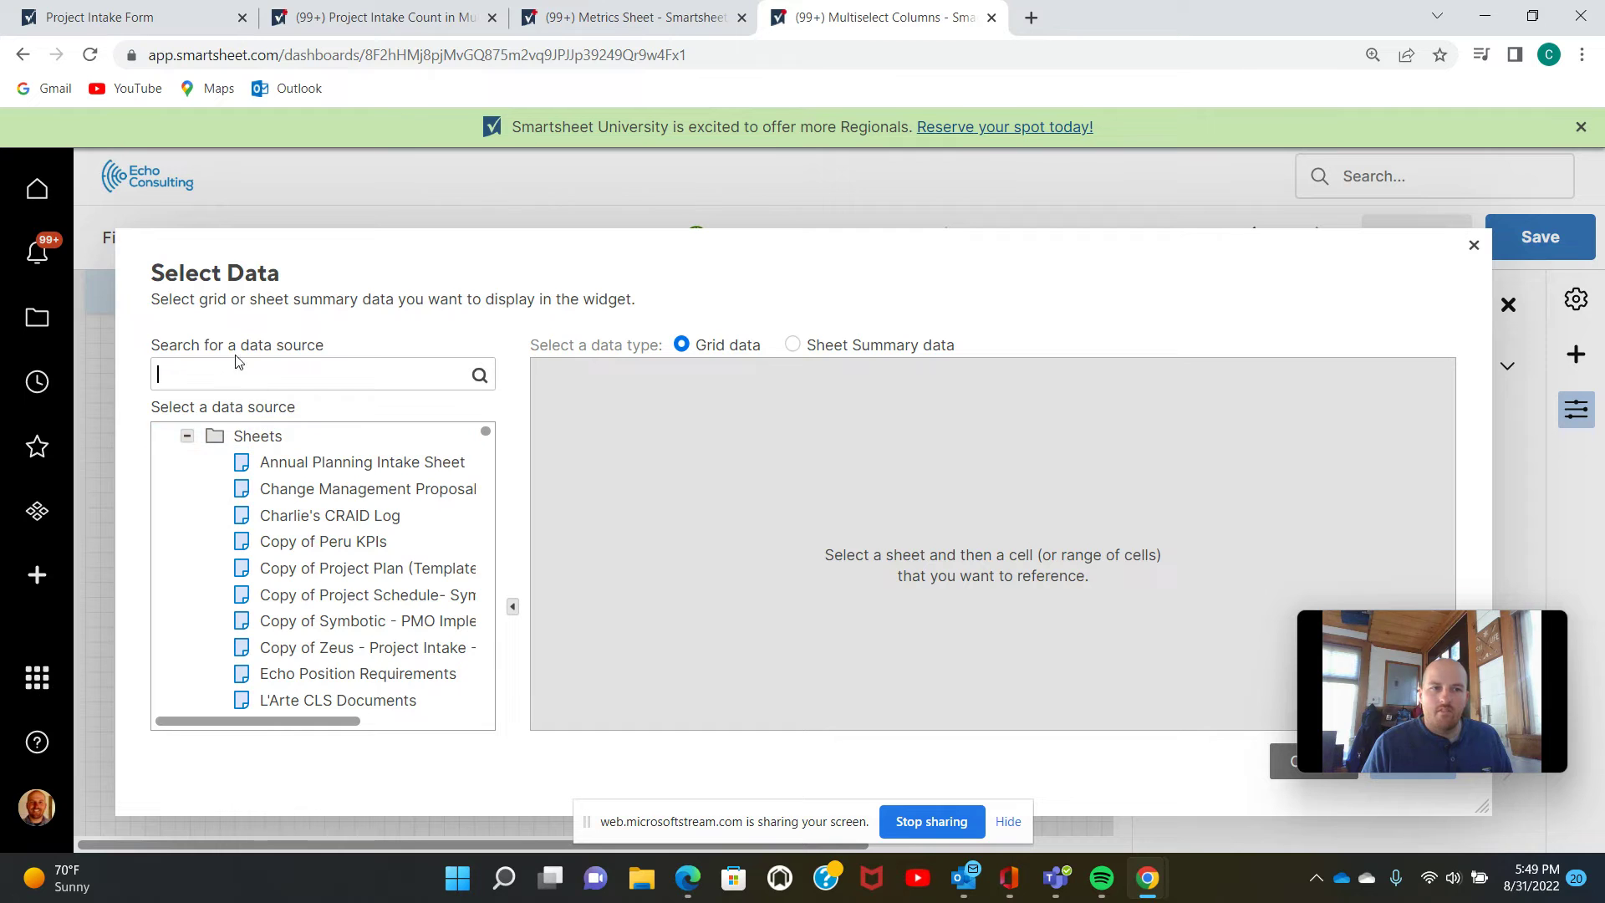
scroll(284, 559, down, 10)
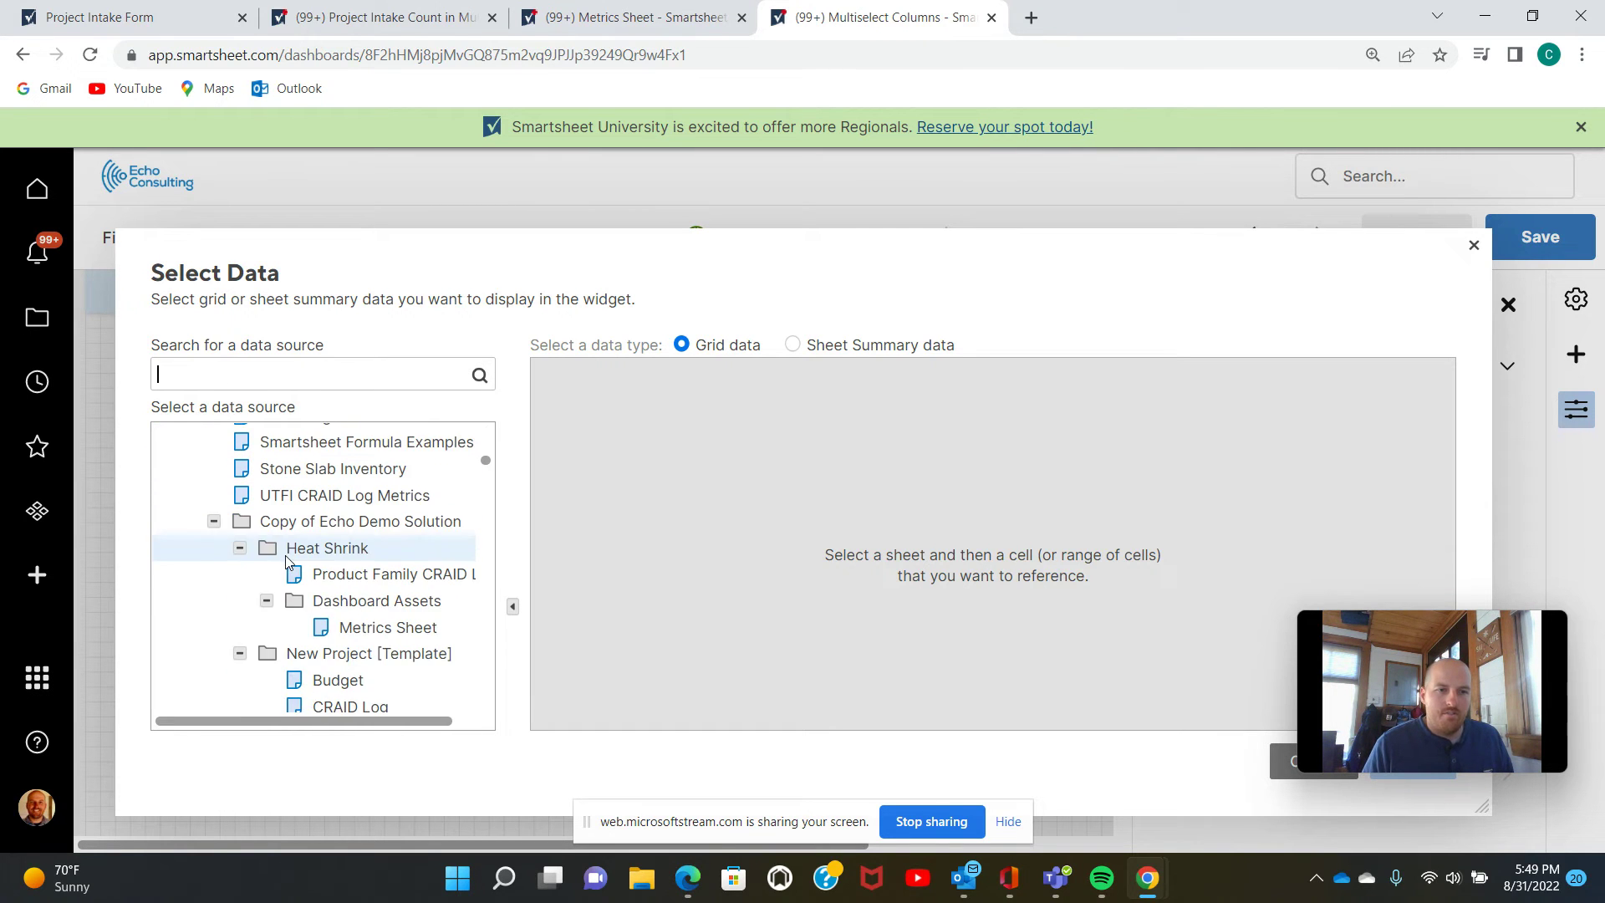
scroll(286, 561, down, 6)
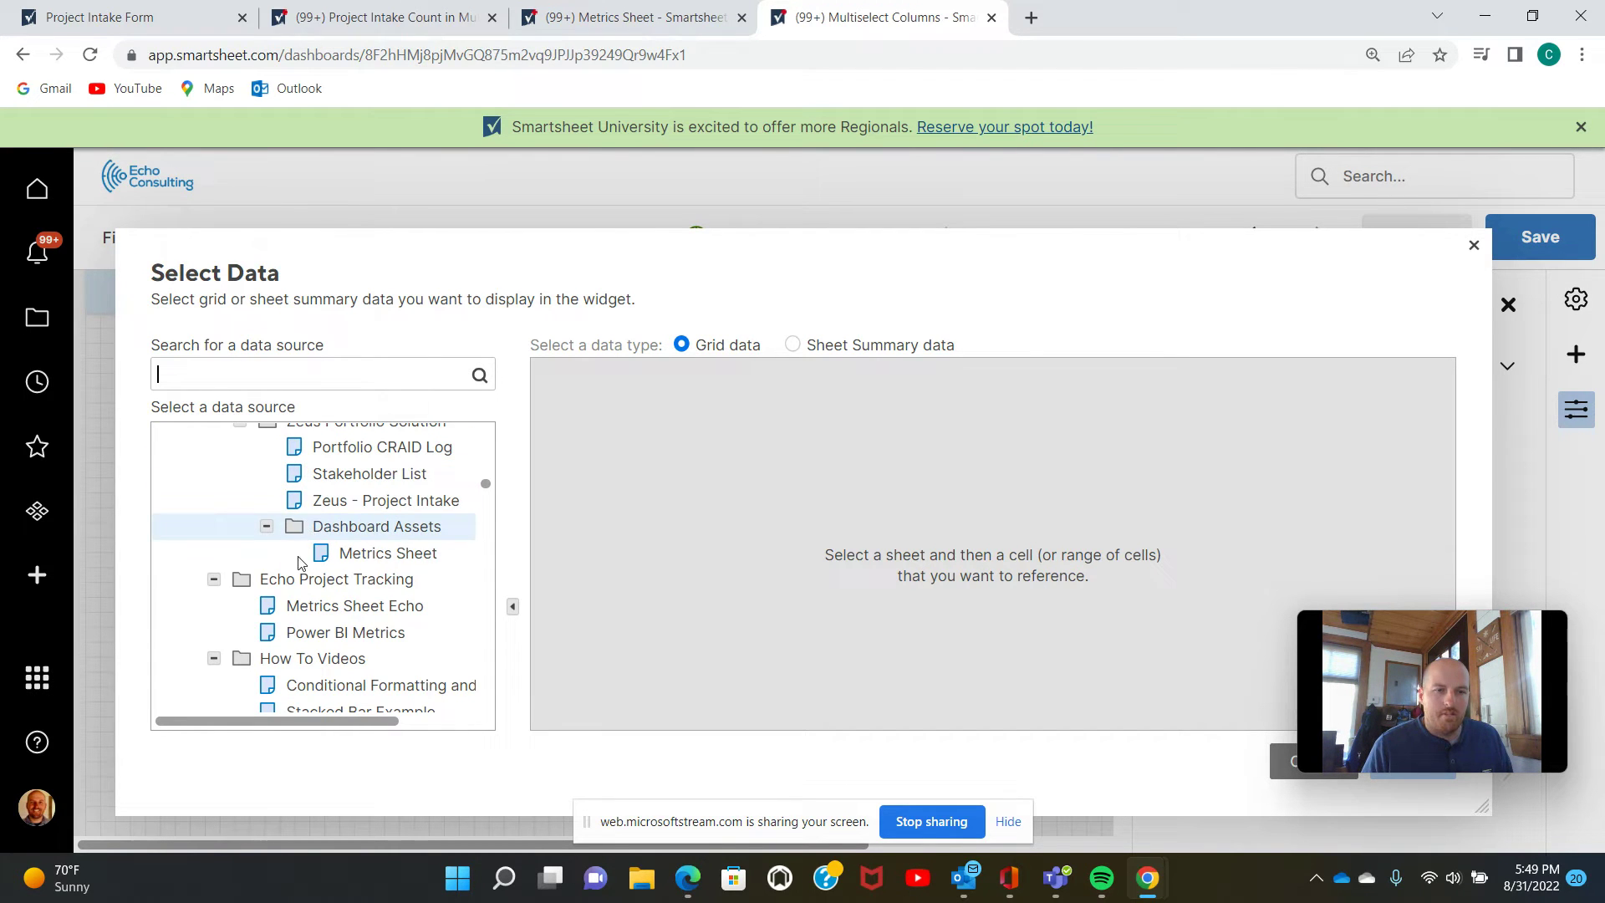
scroll(299, 562, down, 5)
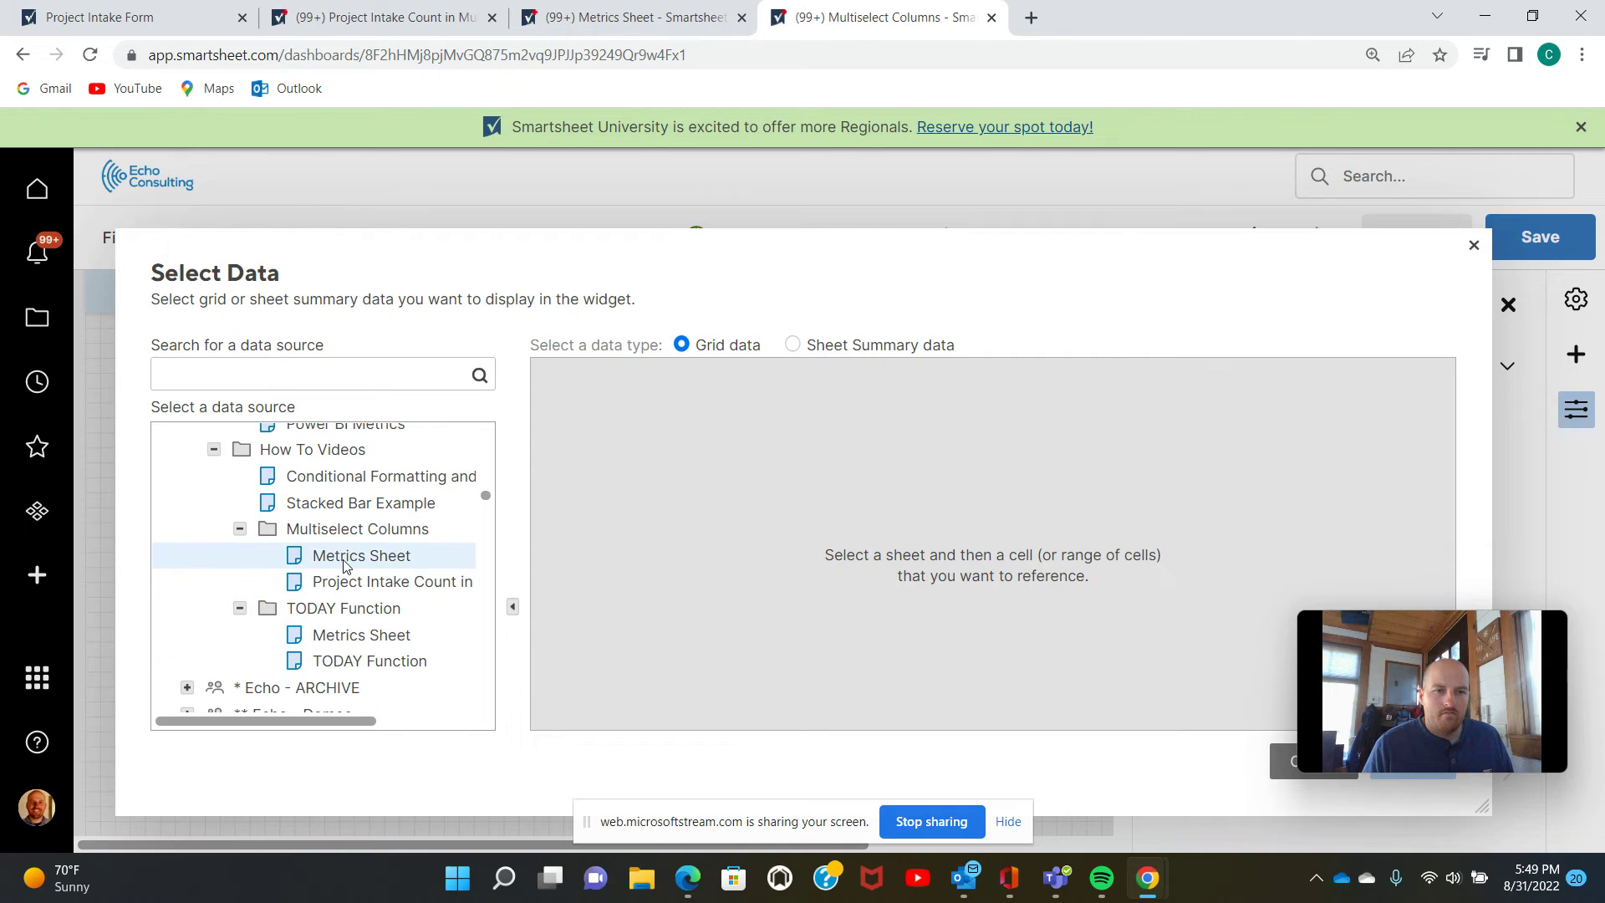
click(346, 557)
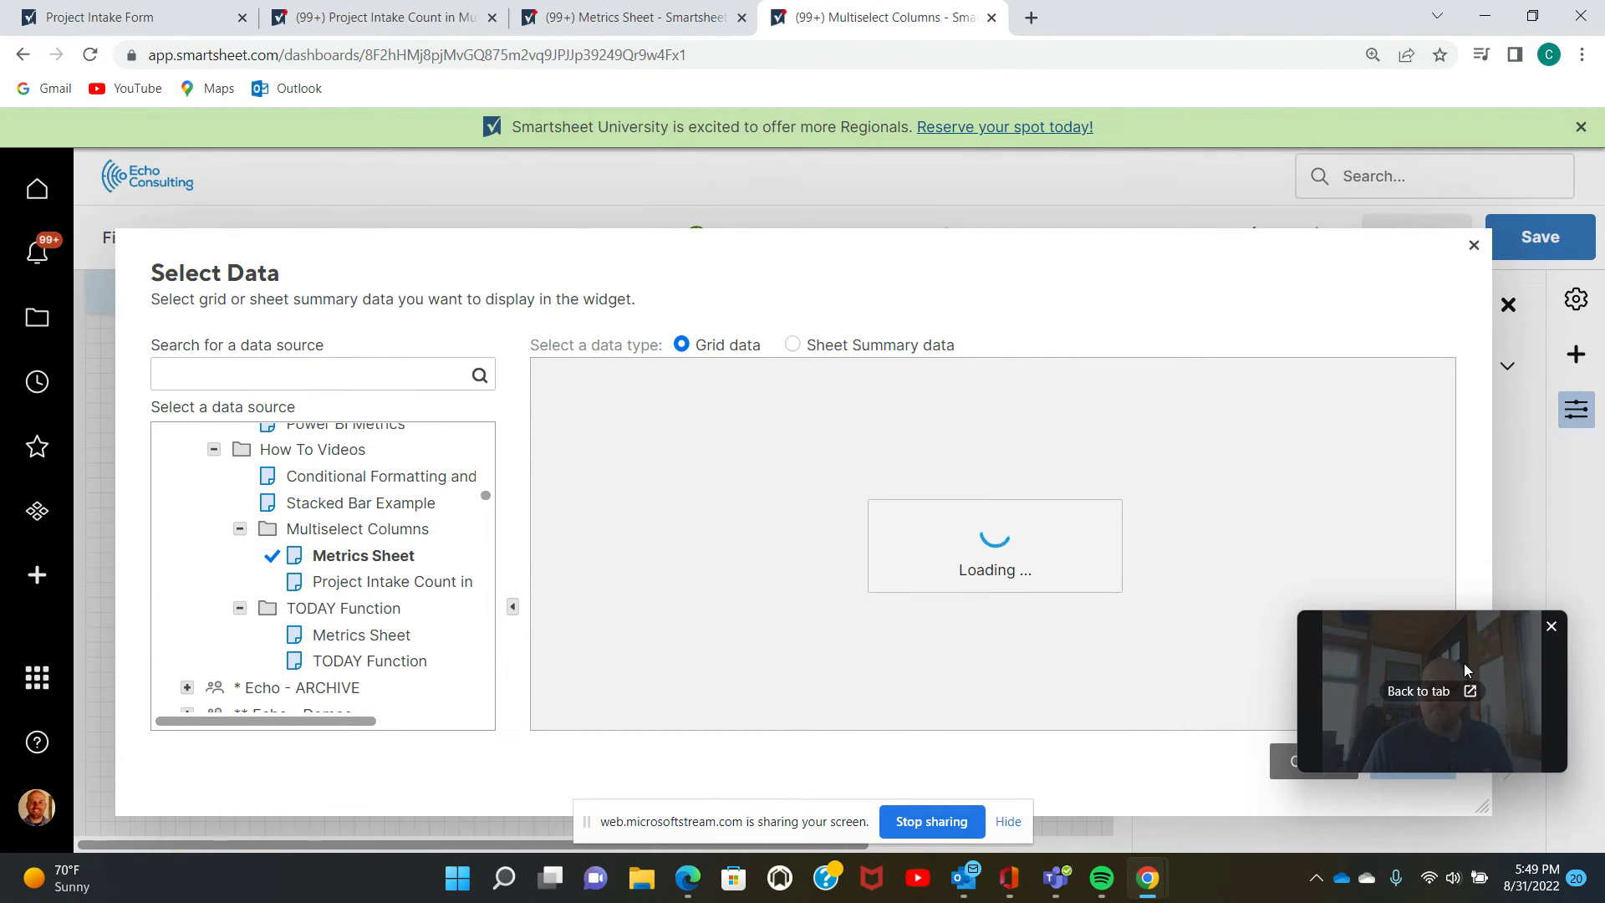
drag(1463, 664, 1433, 95)
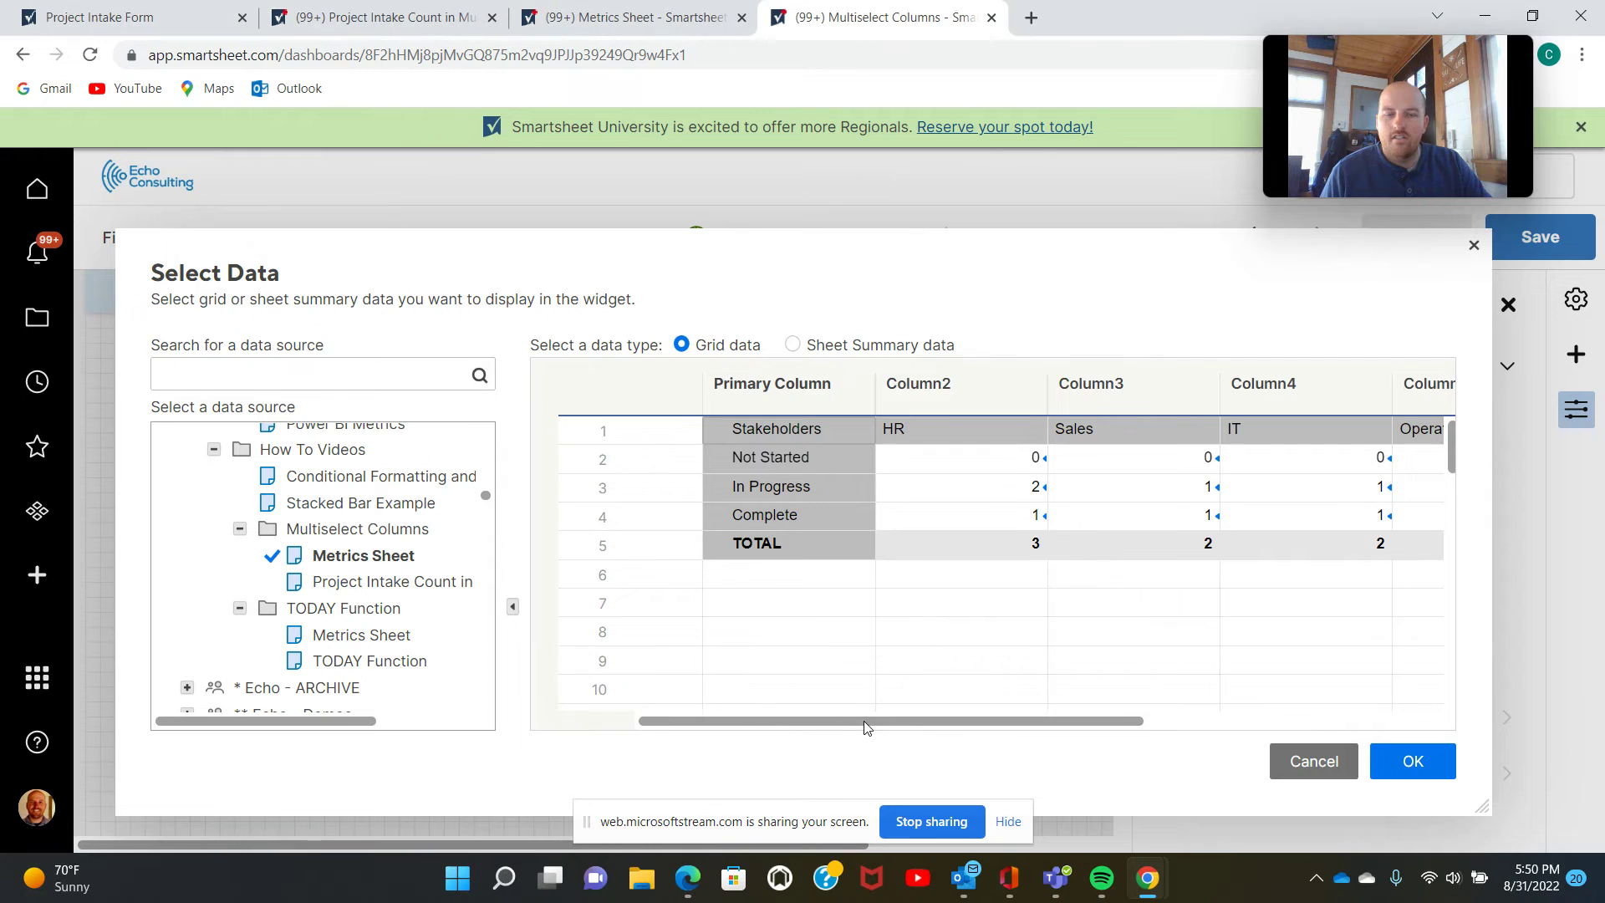
drag(864, 712, 1201, 681)
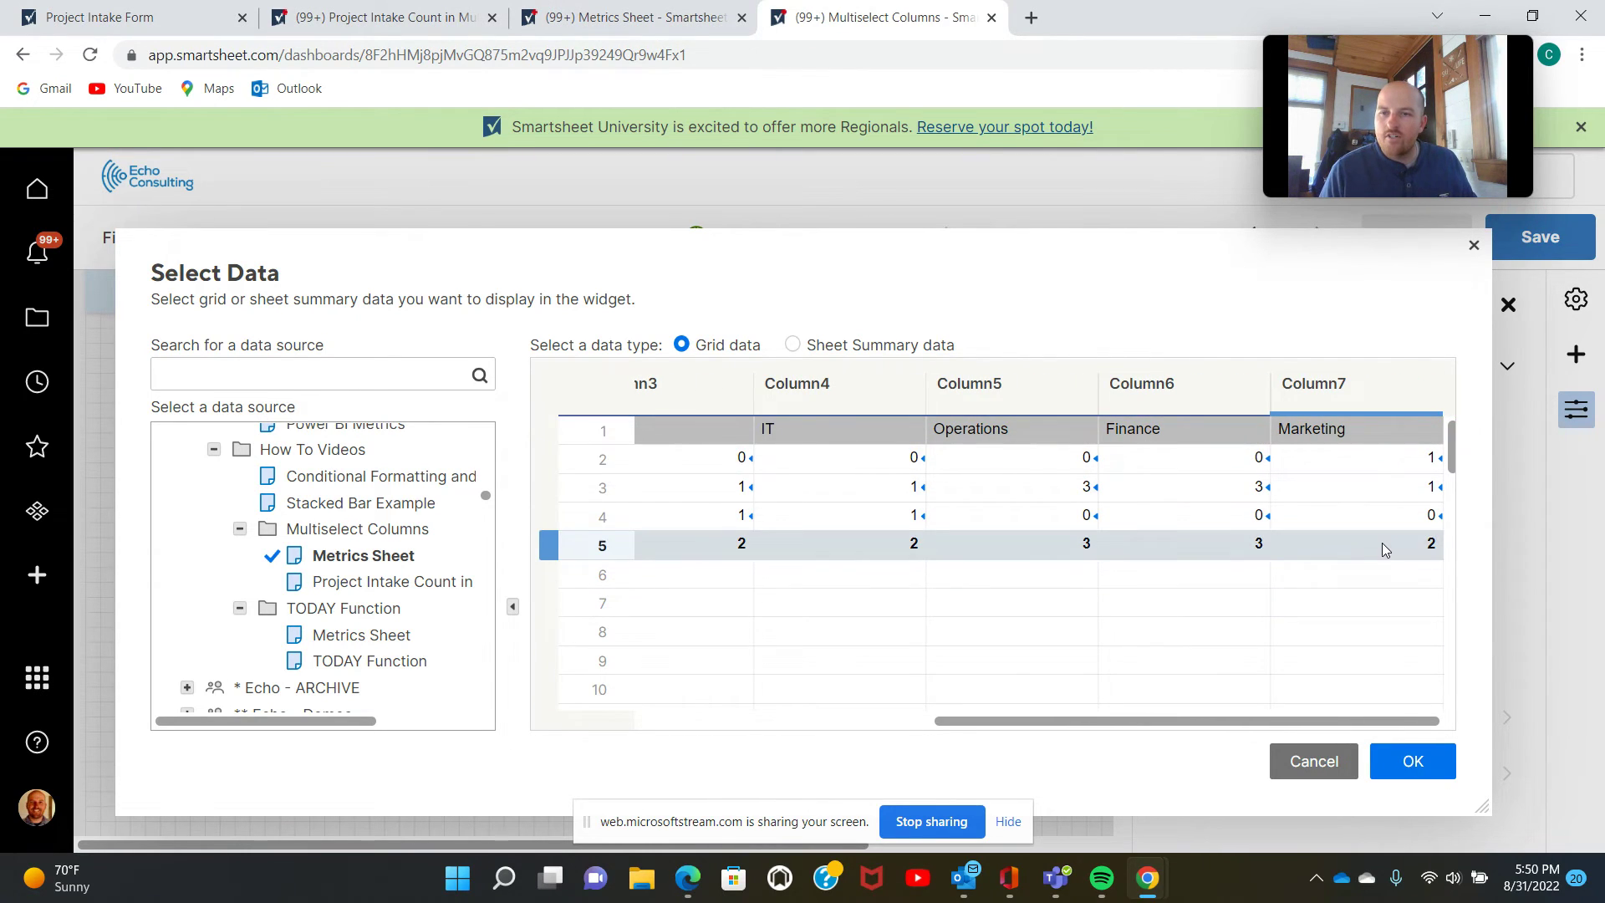
mouse_move(1362, 545)
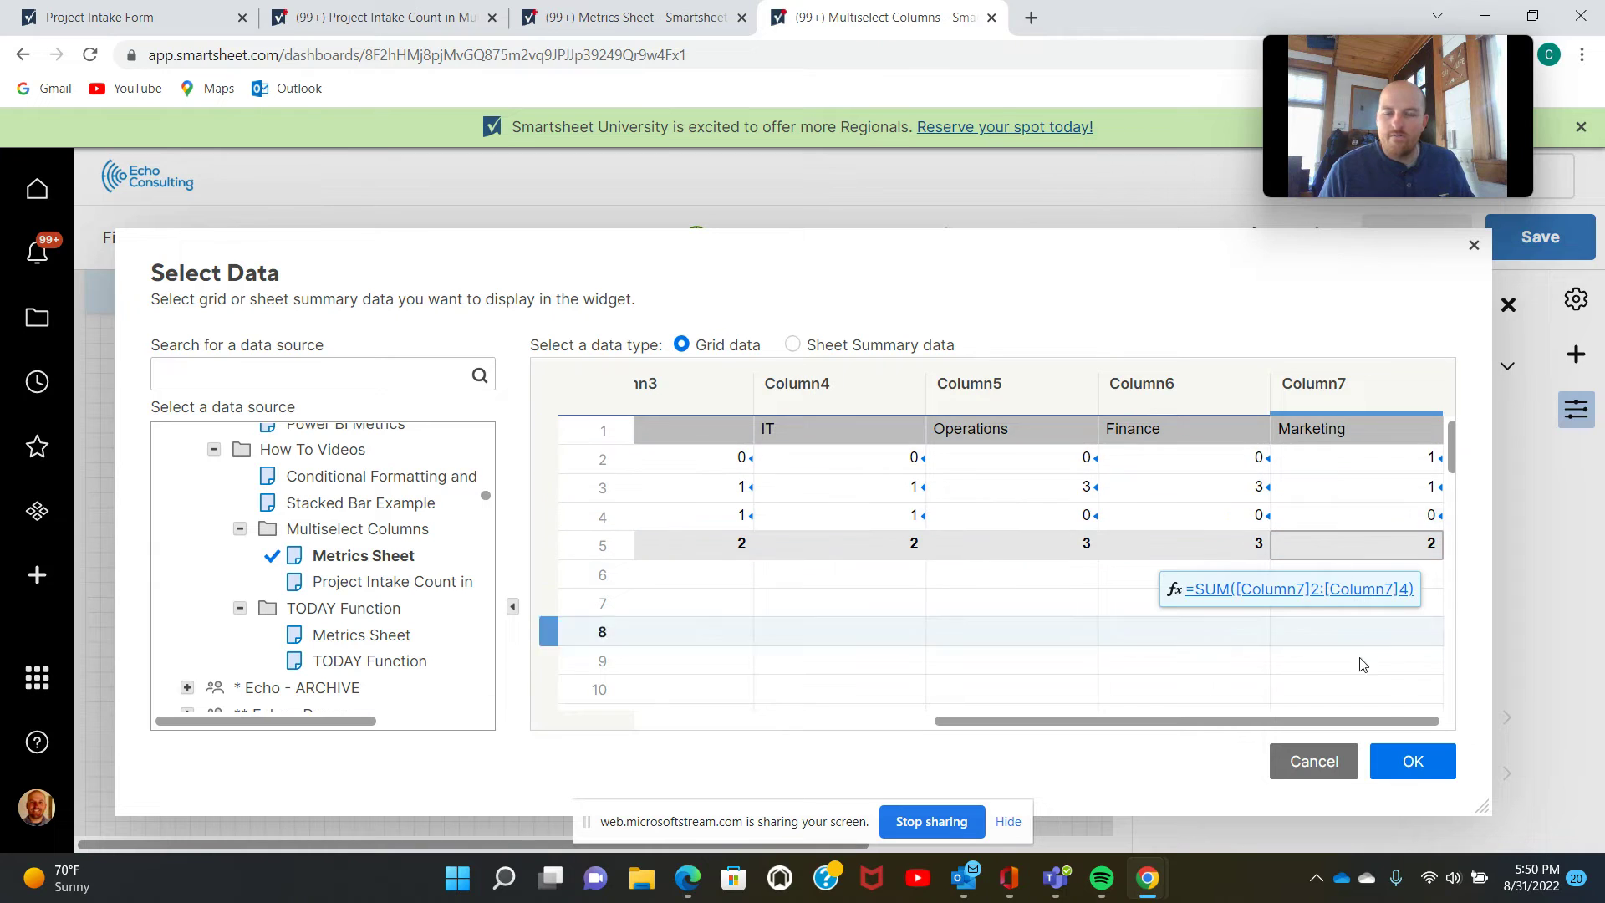
click(1412, 762)
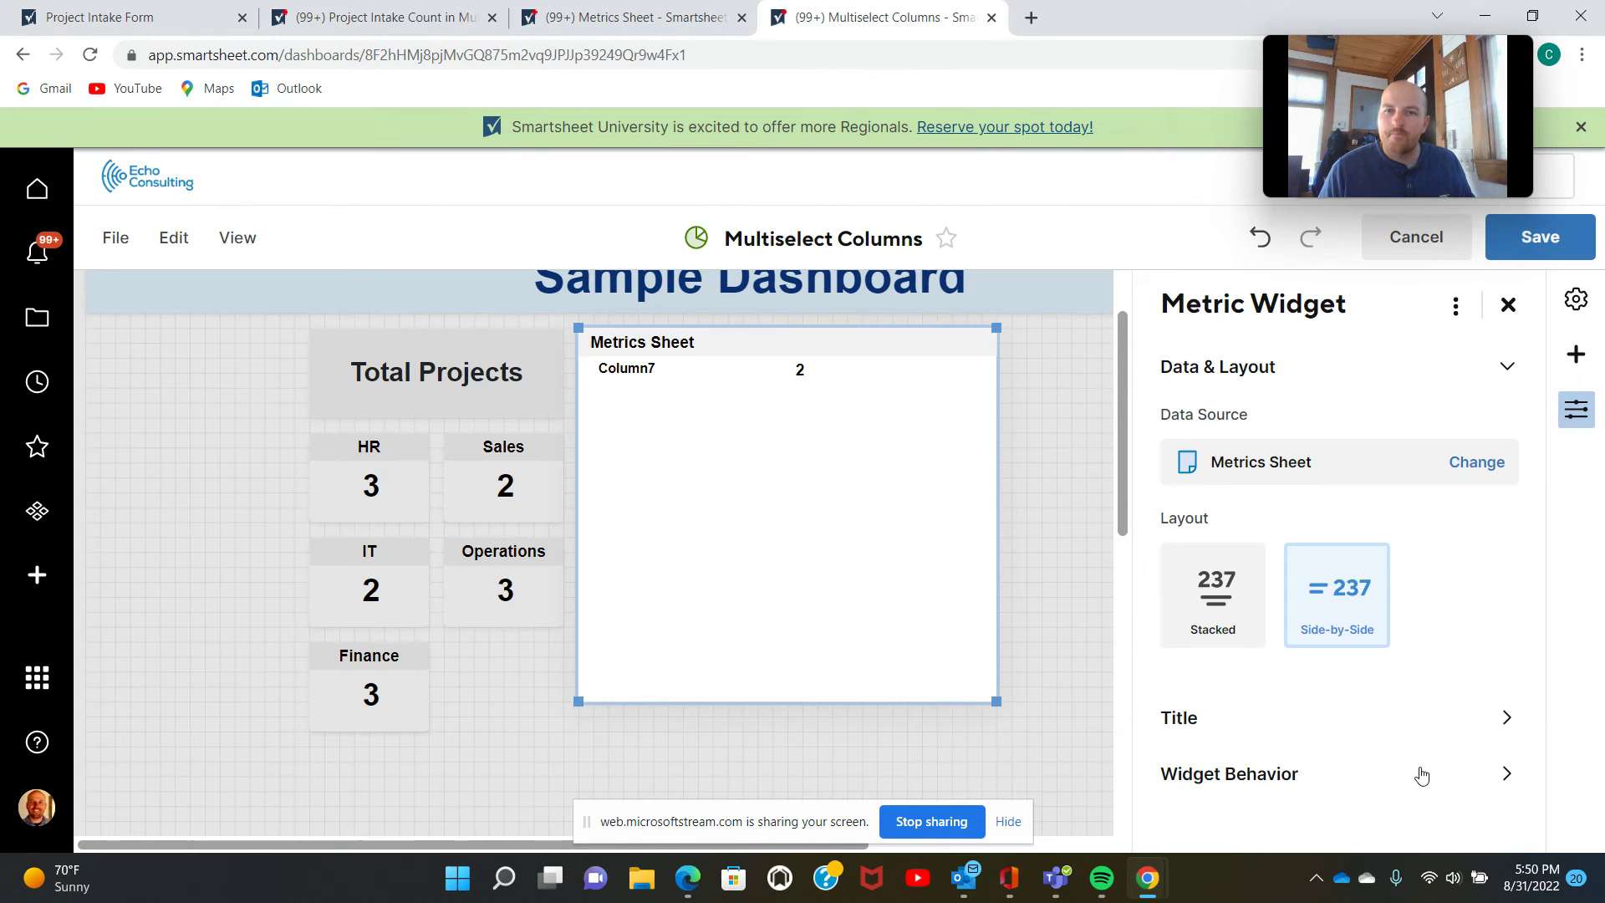
Clear the Column7 label, retitle the widget Marketing, and shrink it to tile size.
click(680, 372)
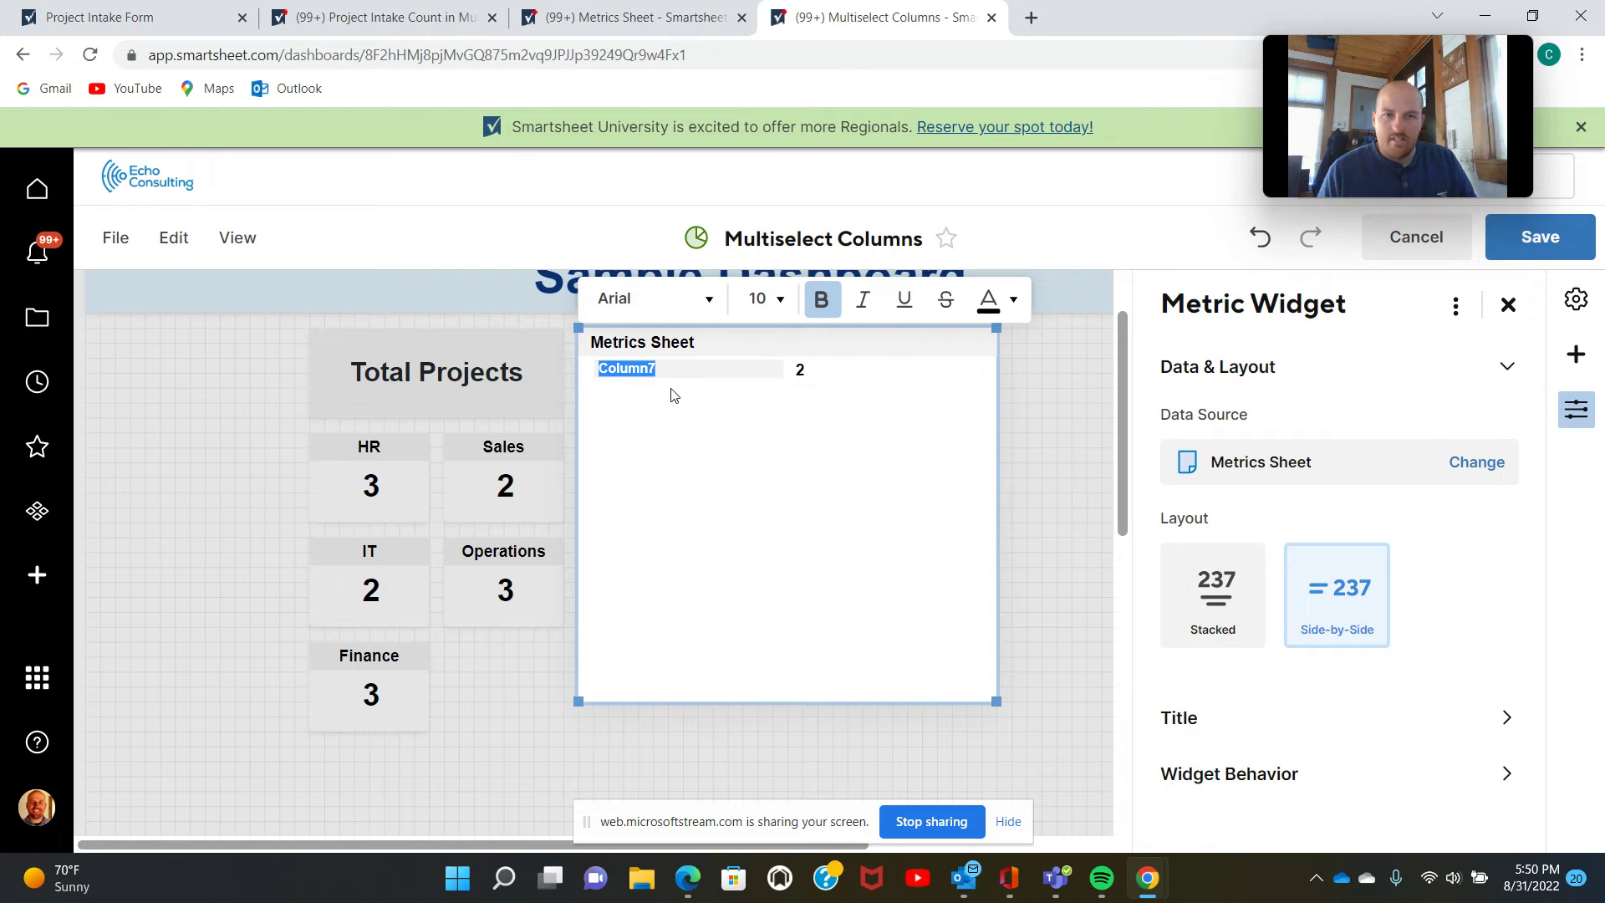
key(BackSpace)
click(676, 342)
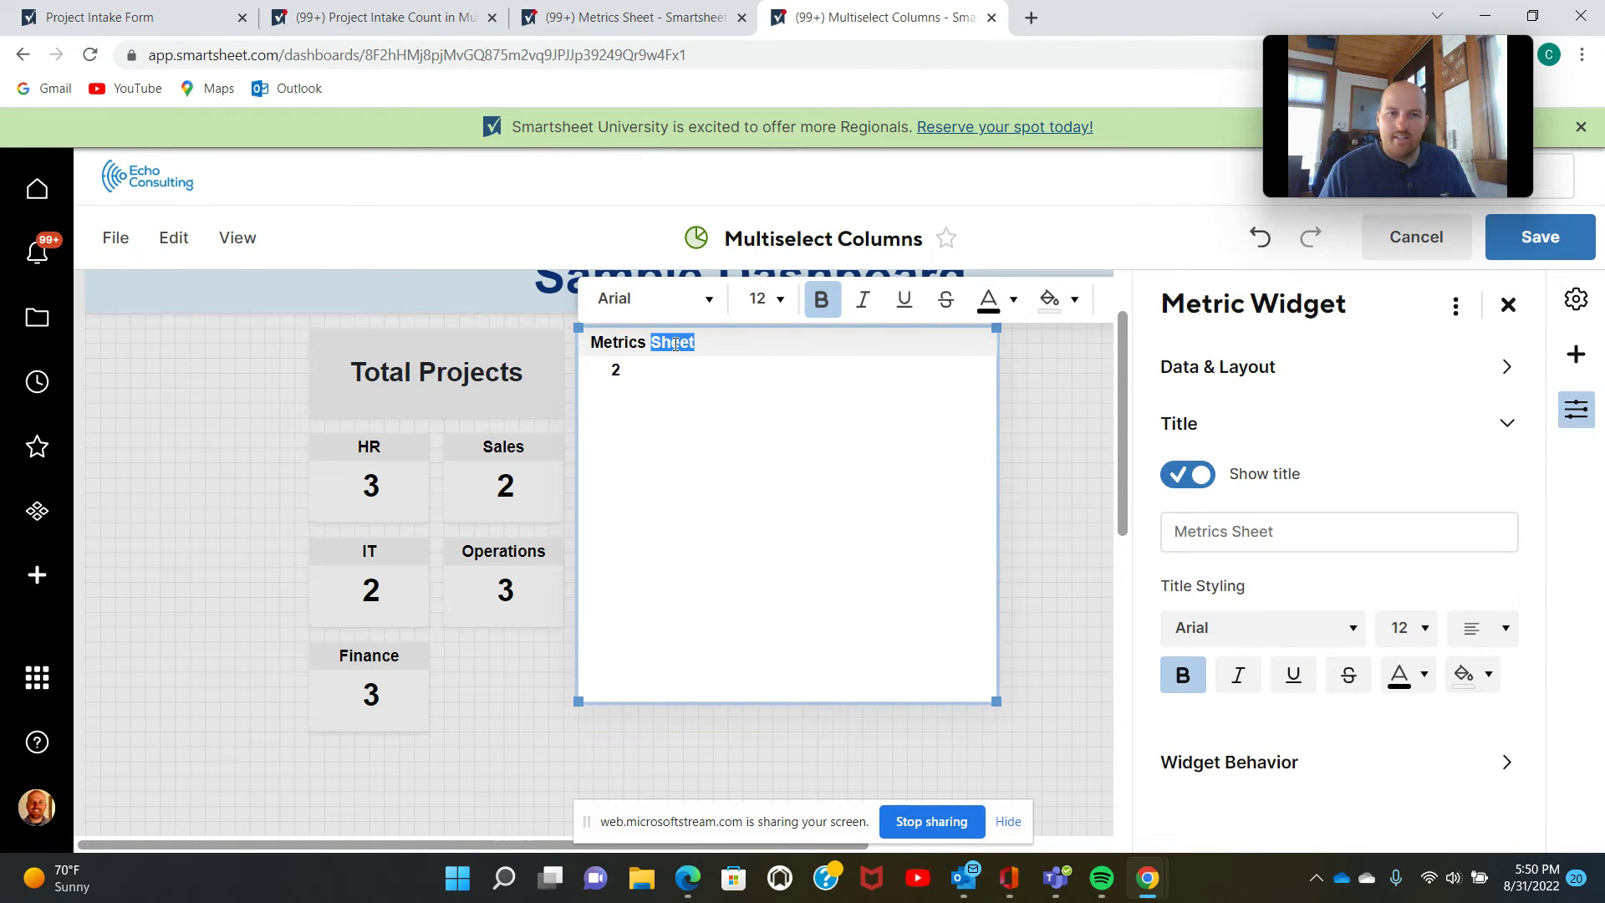
text(Marketing)
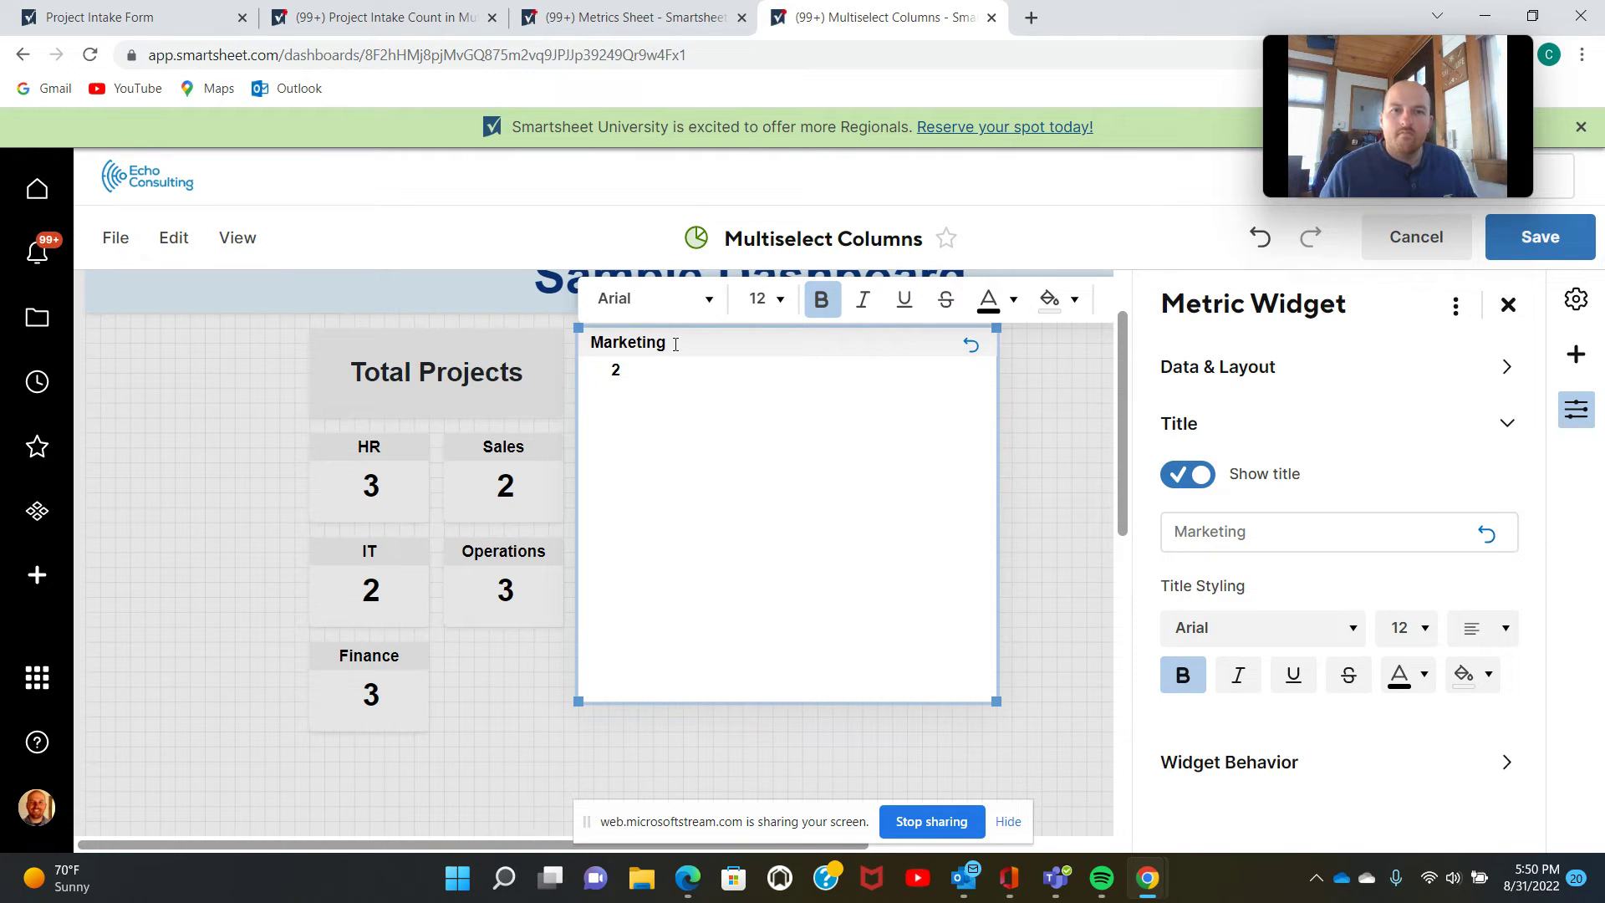
drag(996, 701, 709, 418)
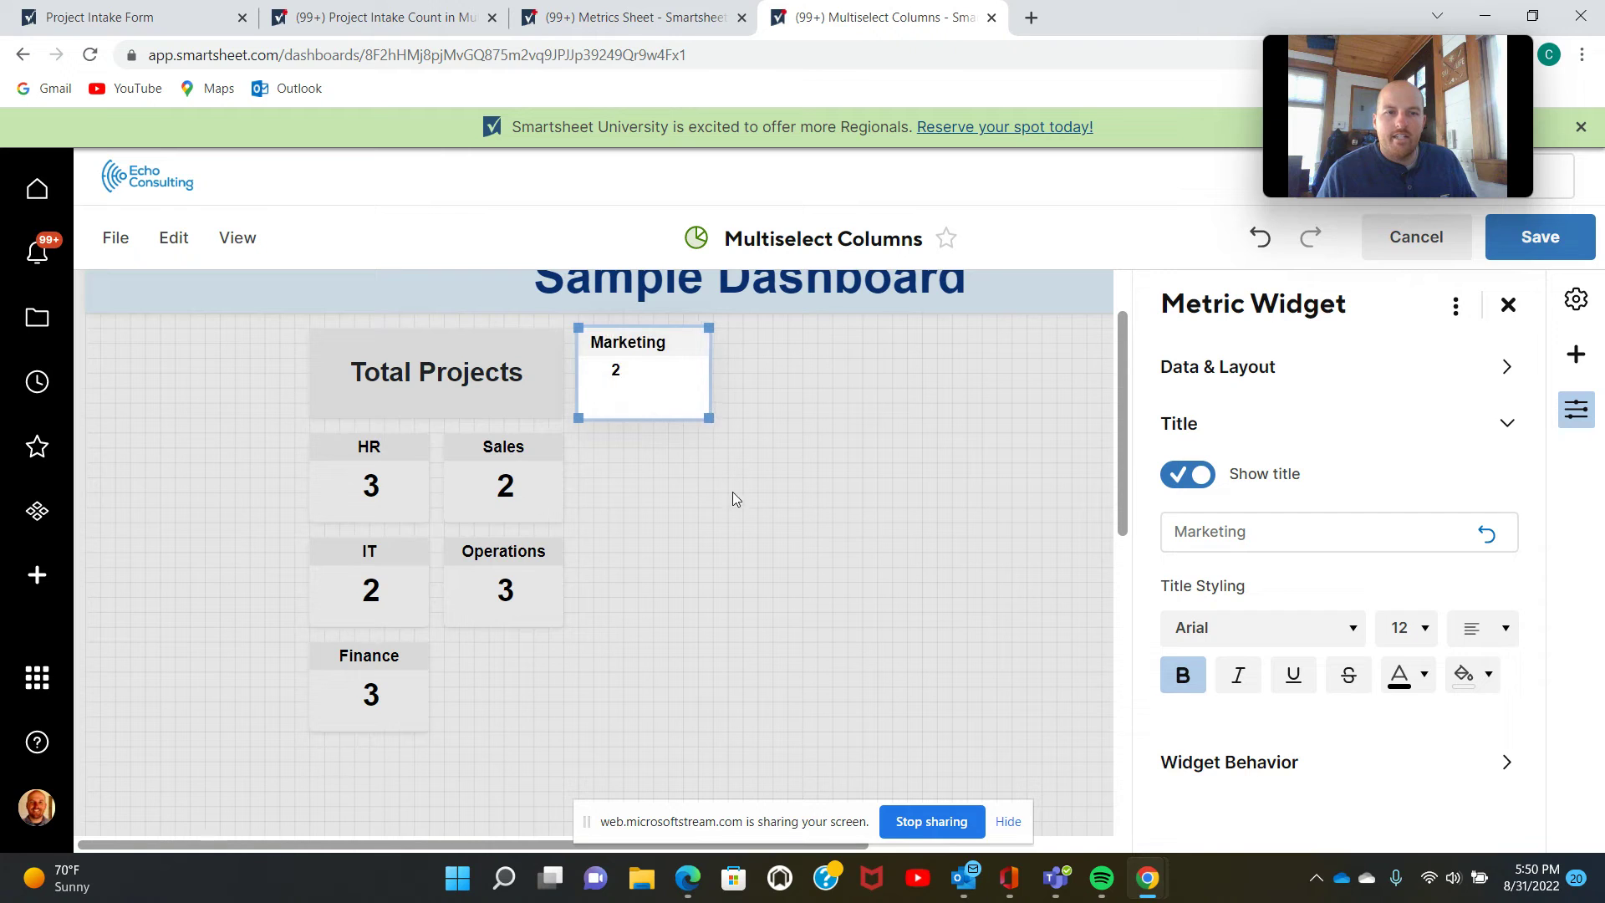
Center the Marketing title, use the Stacked layout, and set the value font size to 24.
click(662, 348)
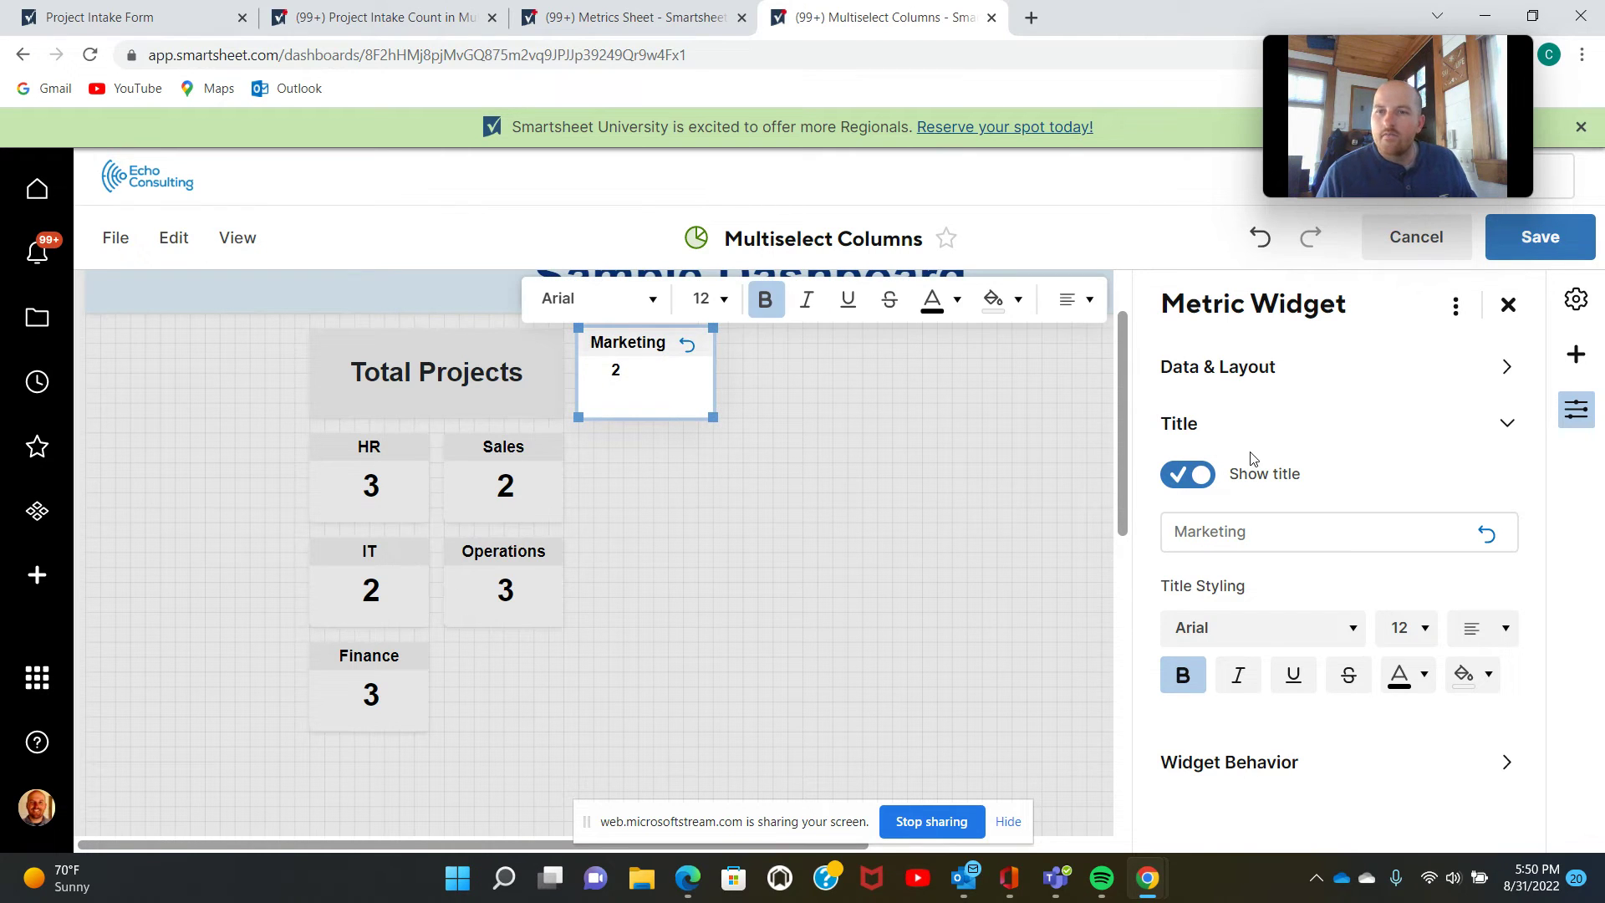
click(1190, 430)
click(1233, 438)
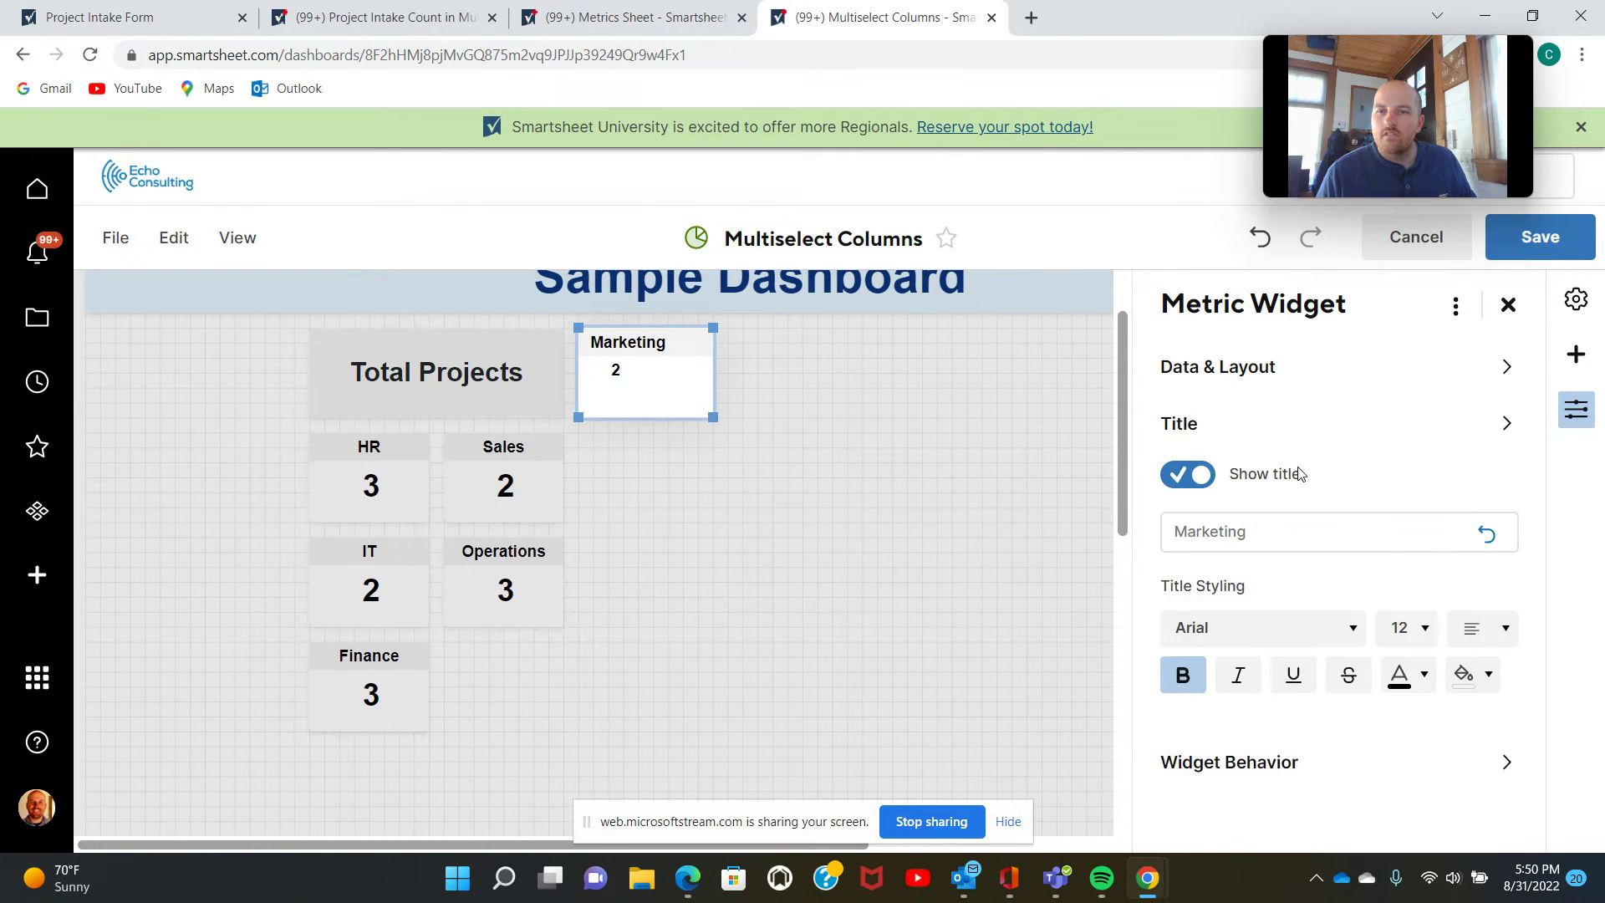
click(1496, 628)
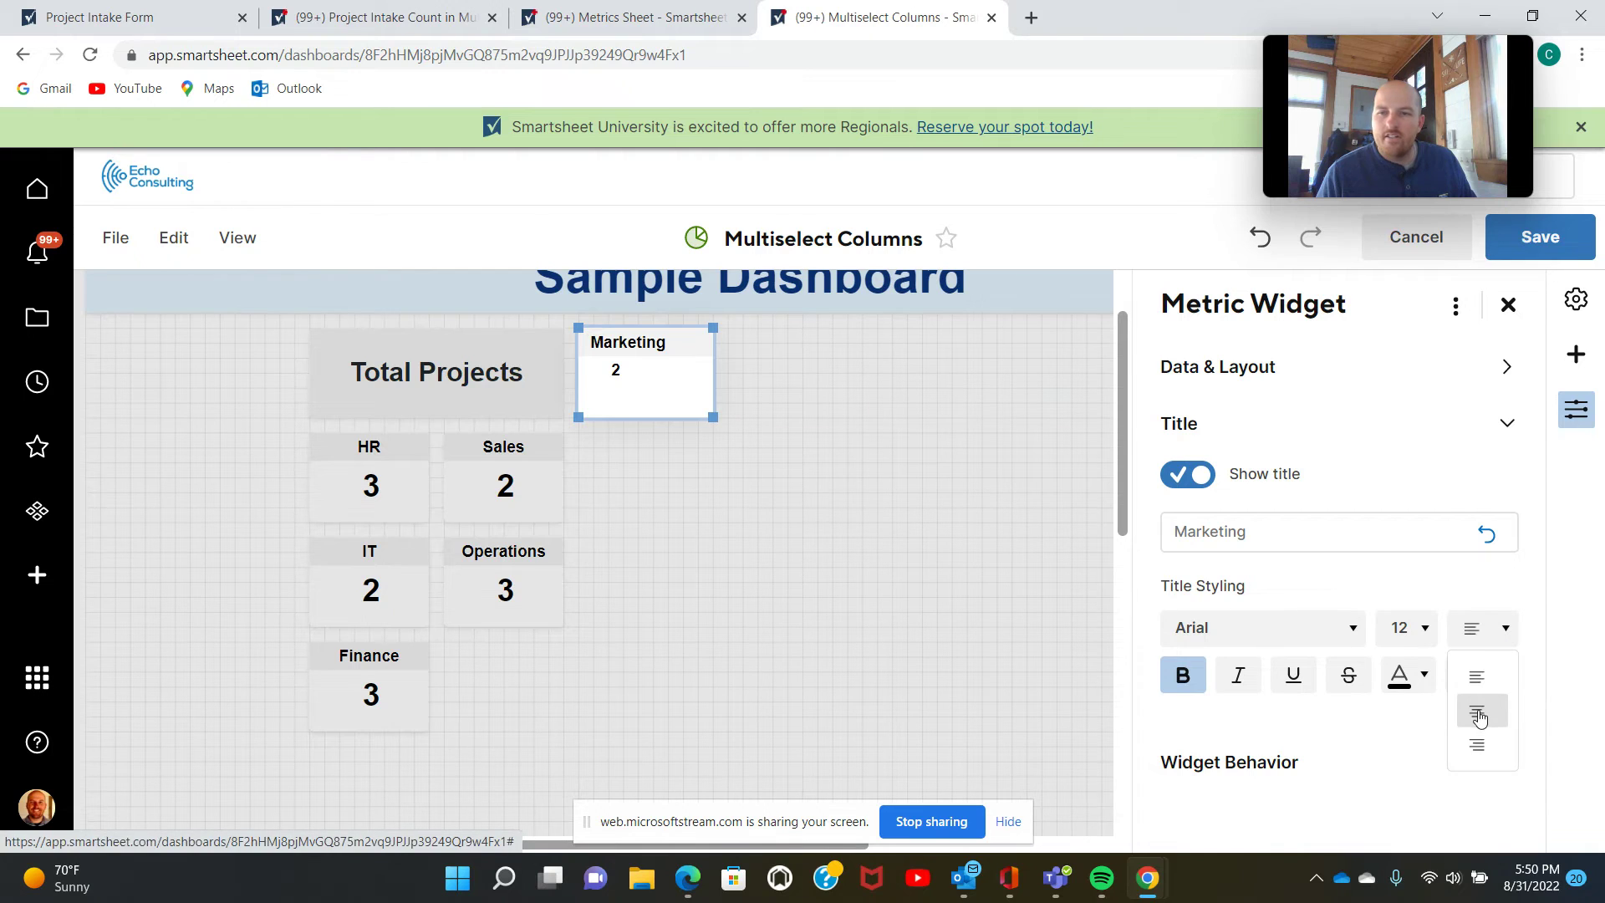
click(1481, 716)
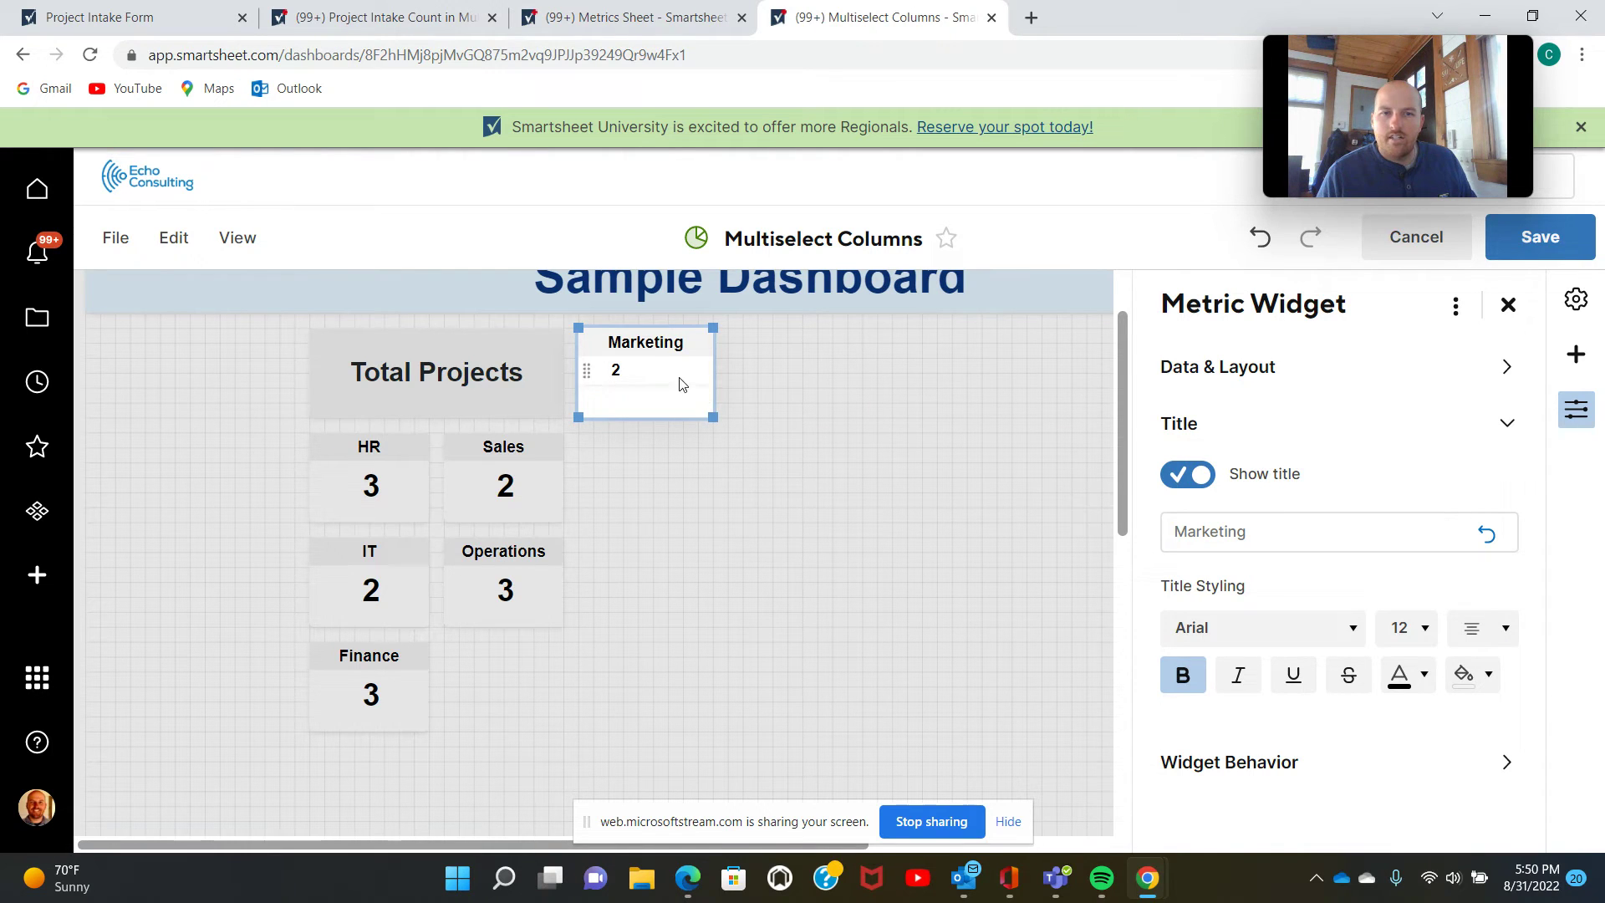
click(1225, 384)
click(1227, 602)
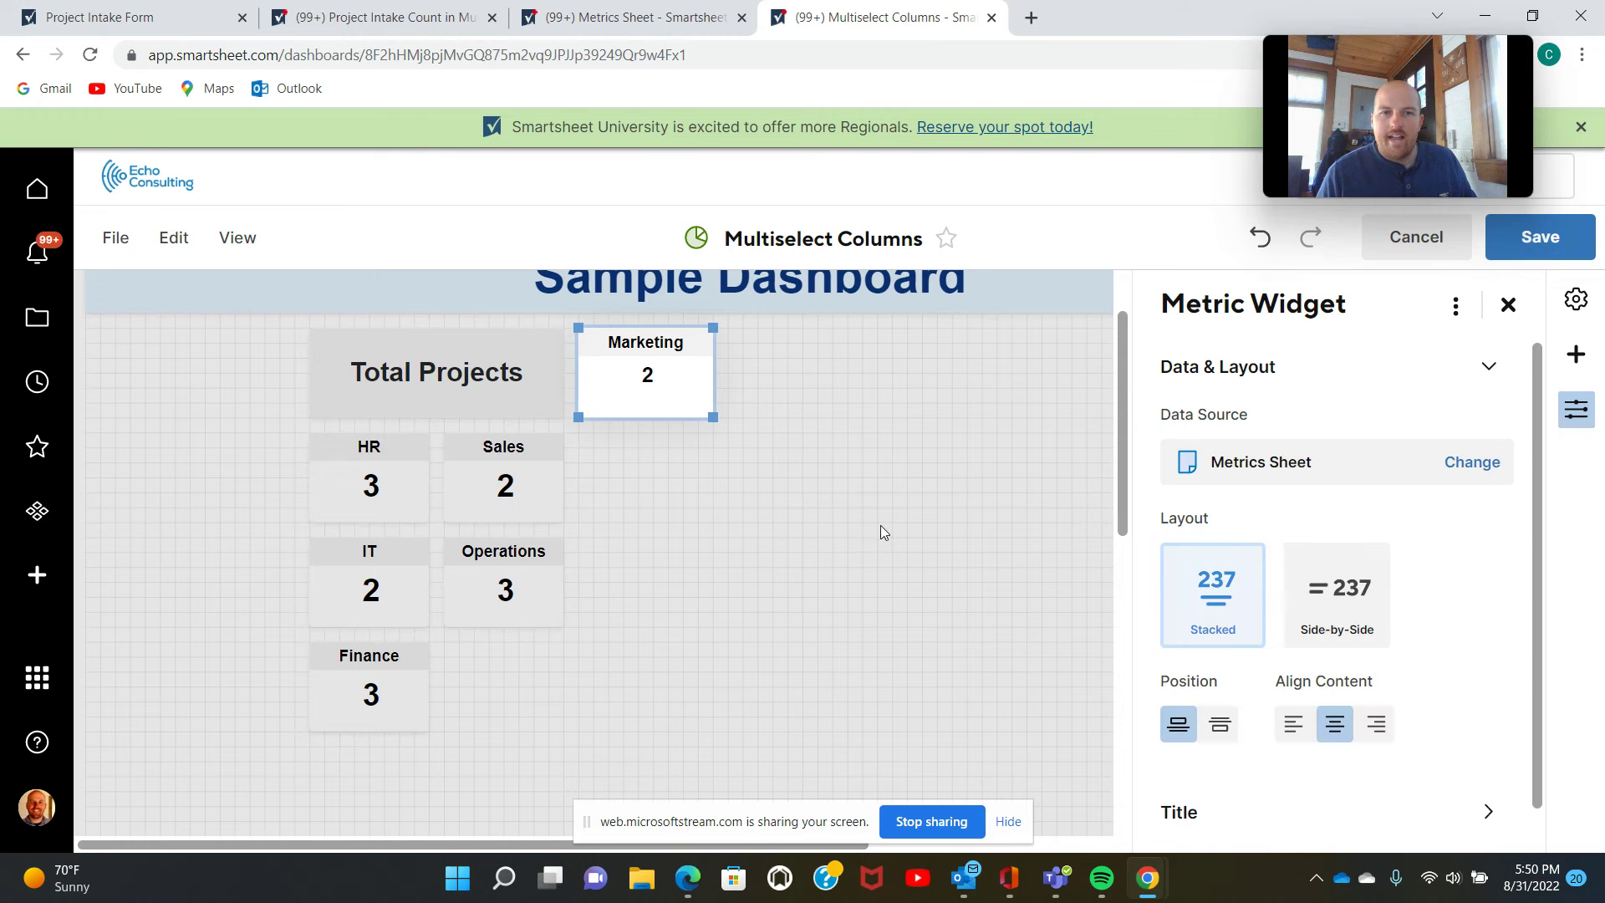
click(665, 374)
click(766, 299)
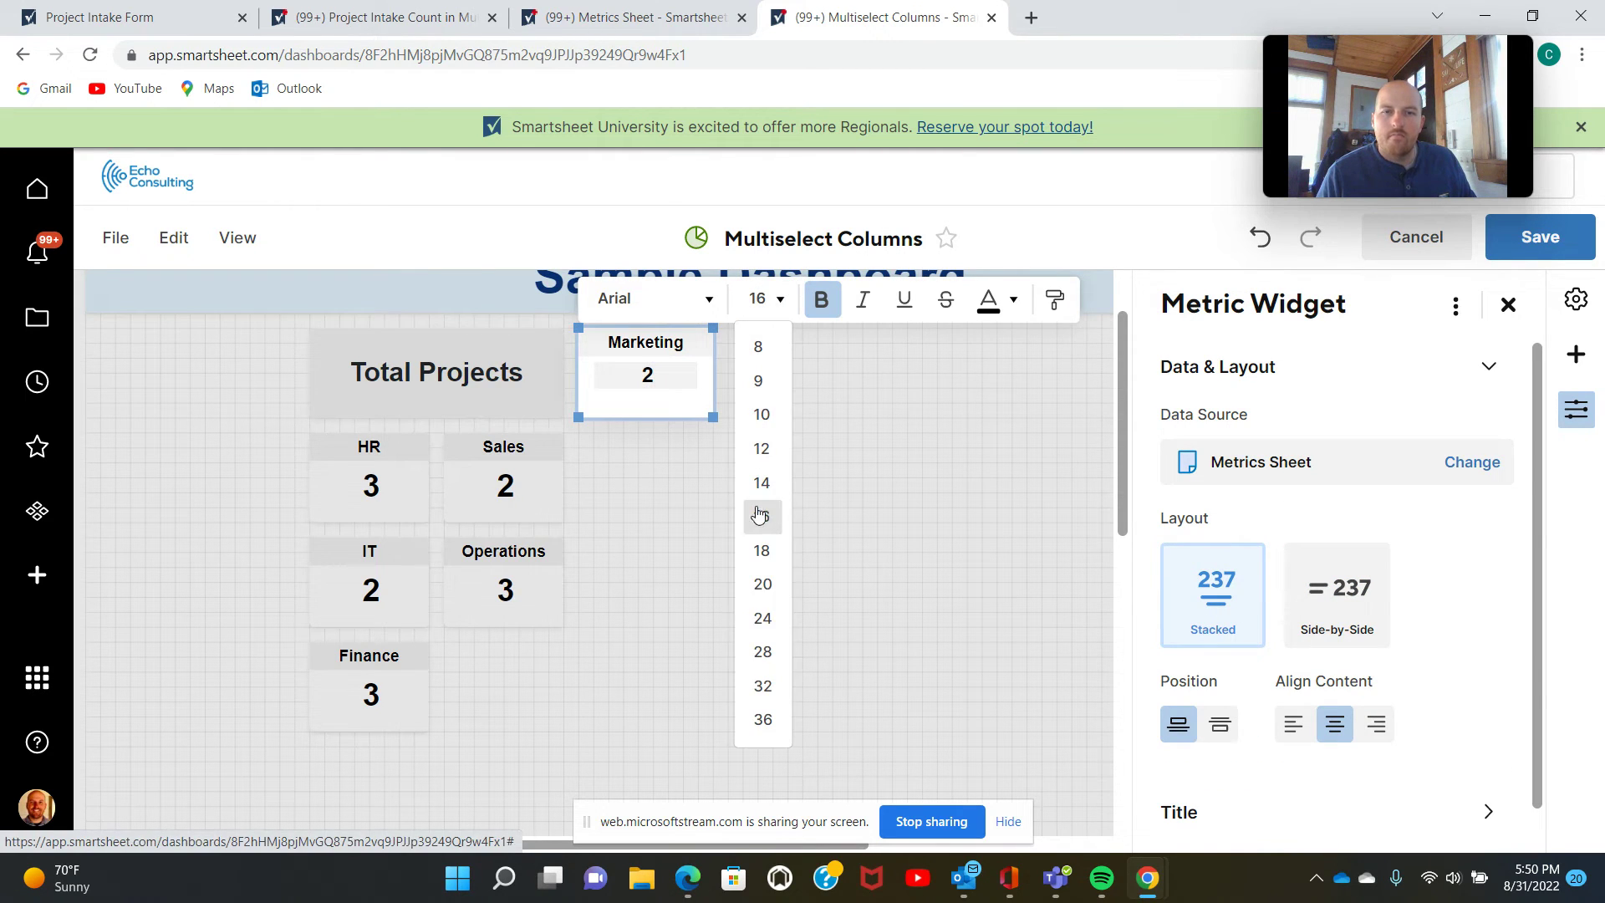
click(762, 616)
Move the Marketing tile beside Finance, match its width, and save the dashboard.
click(655, 448)
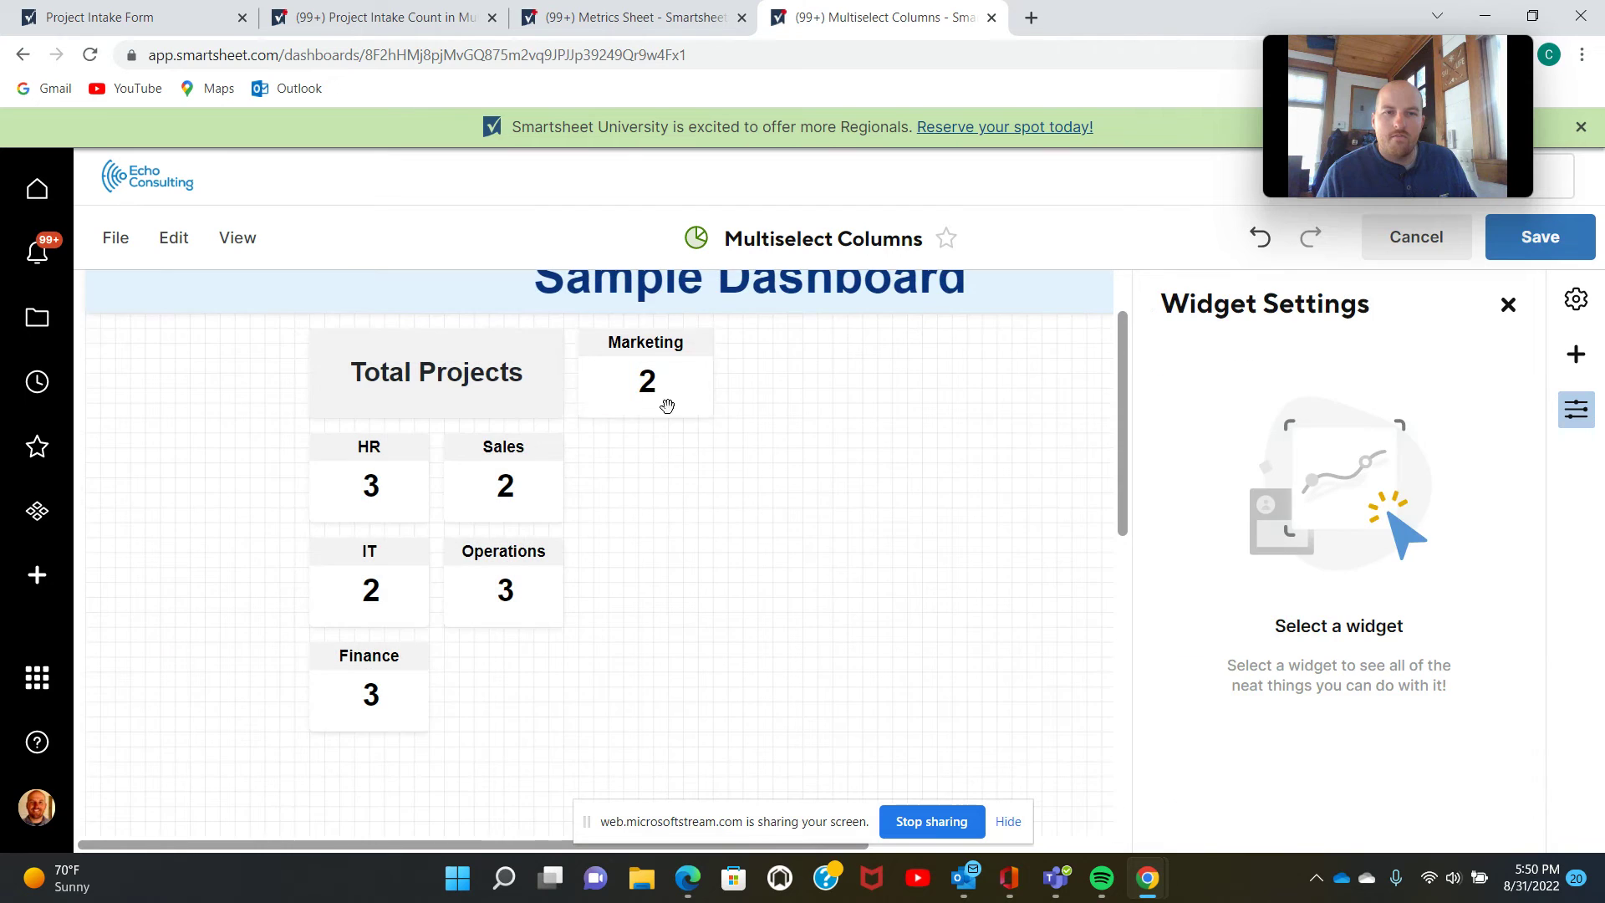
drag(650, 338, 530, 649)
drag(578, 729, 557, 732)
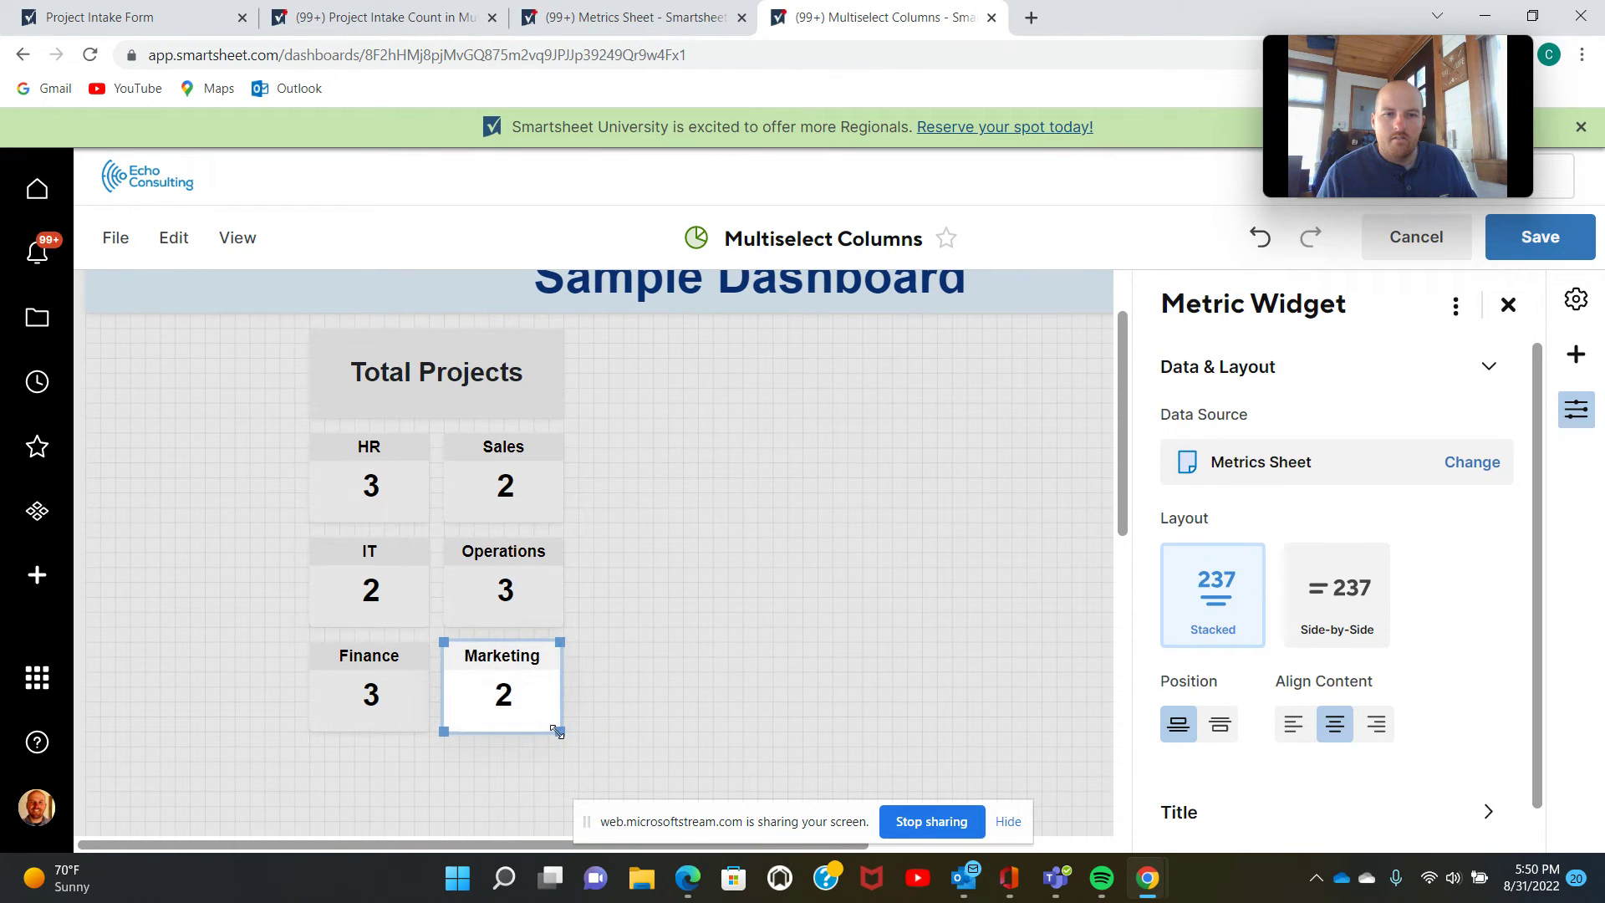
click(772, 683)
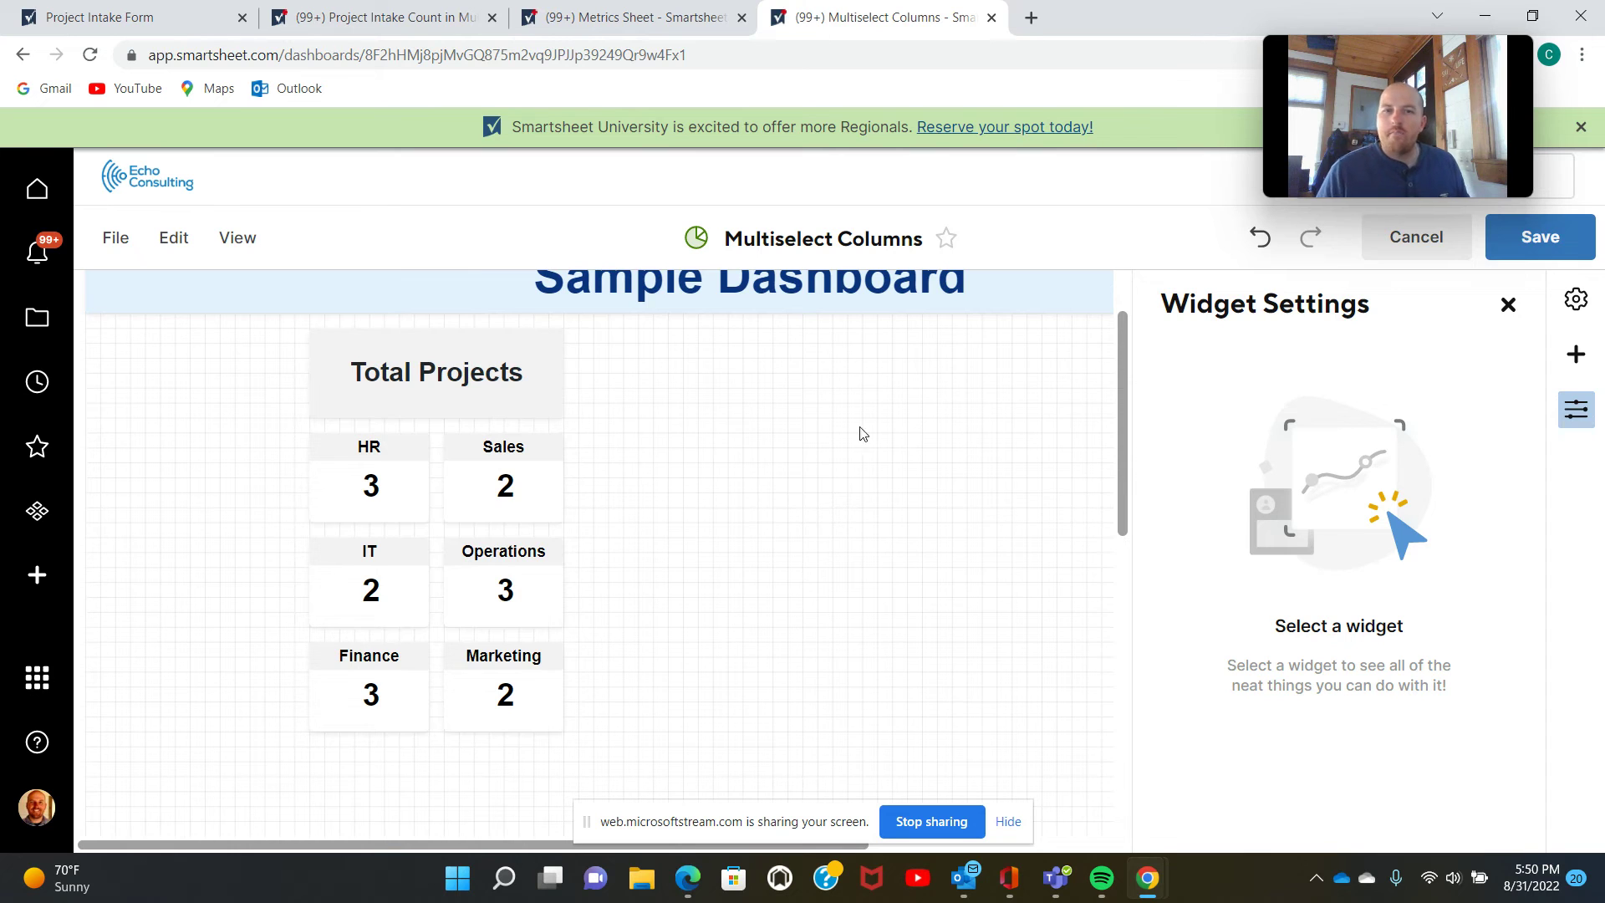
click(1540, 238)
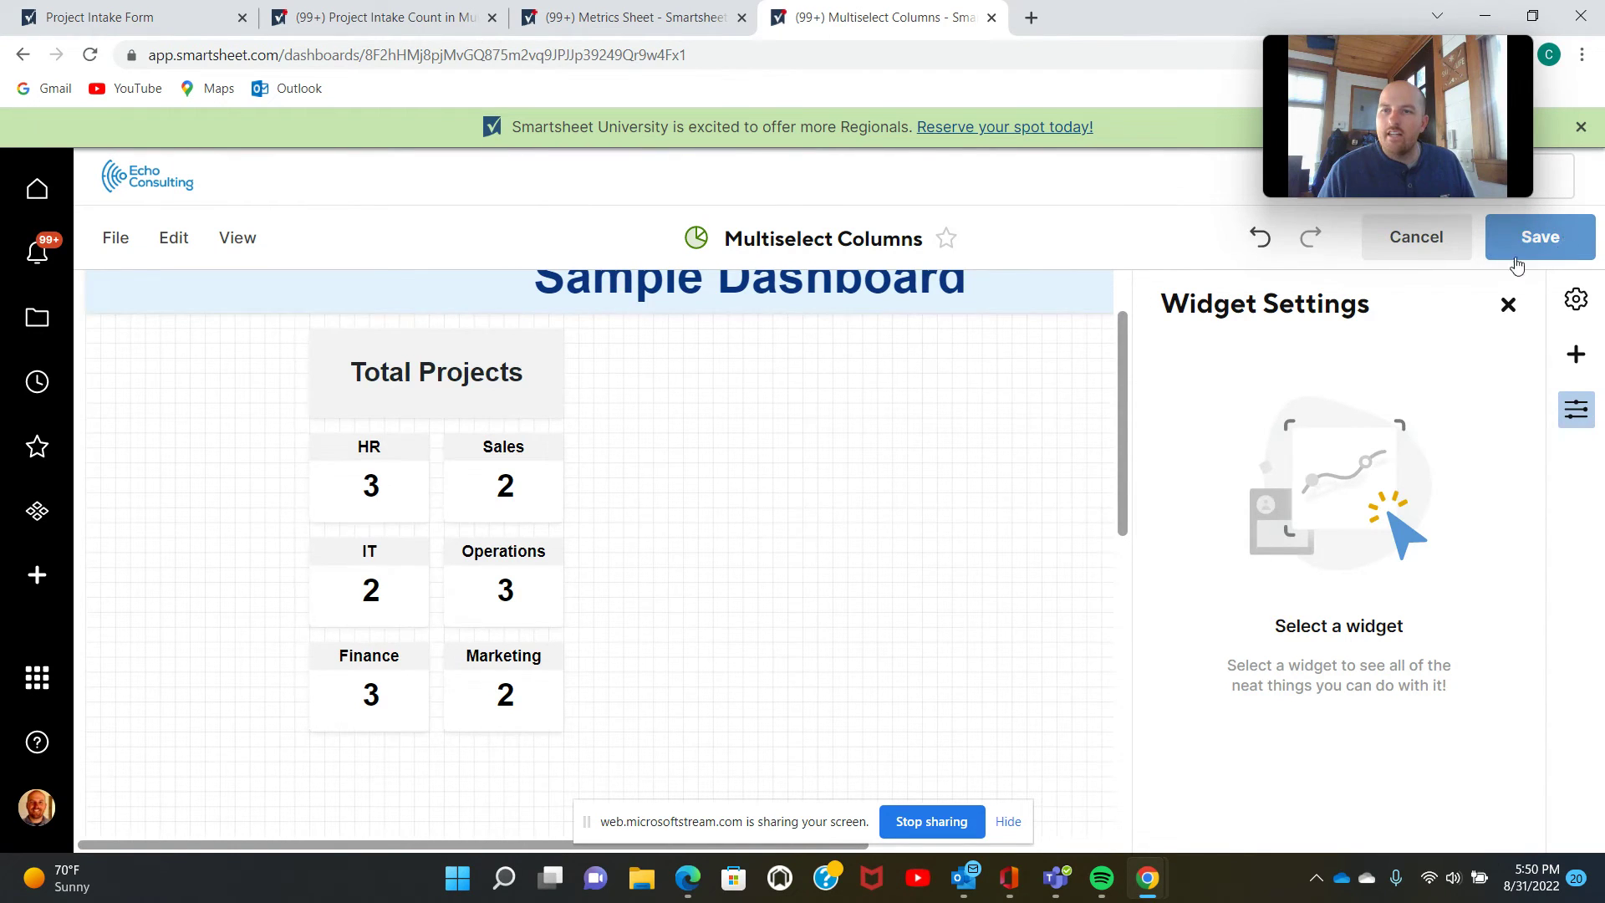
click(1379, 242)
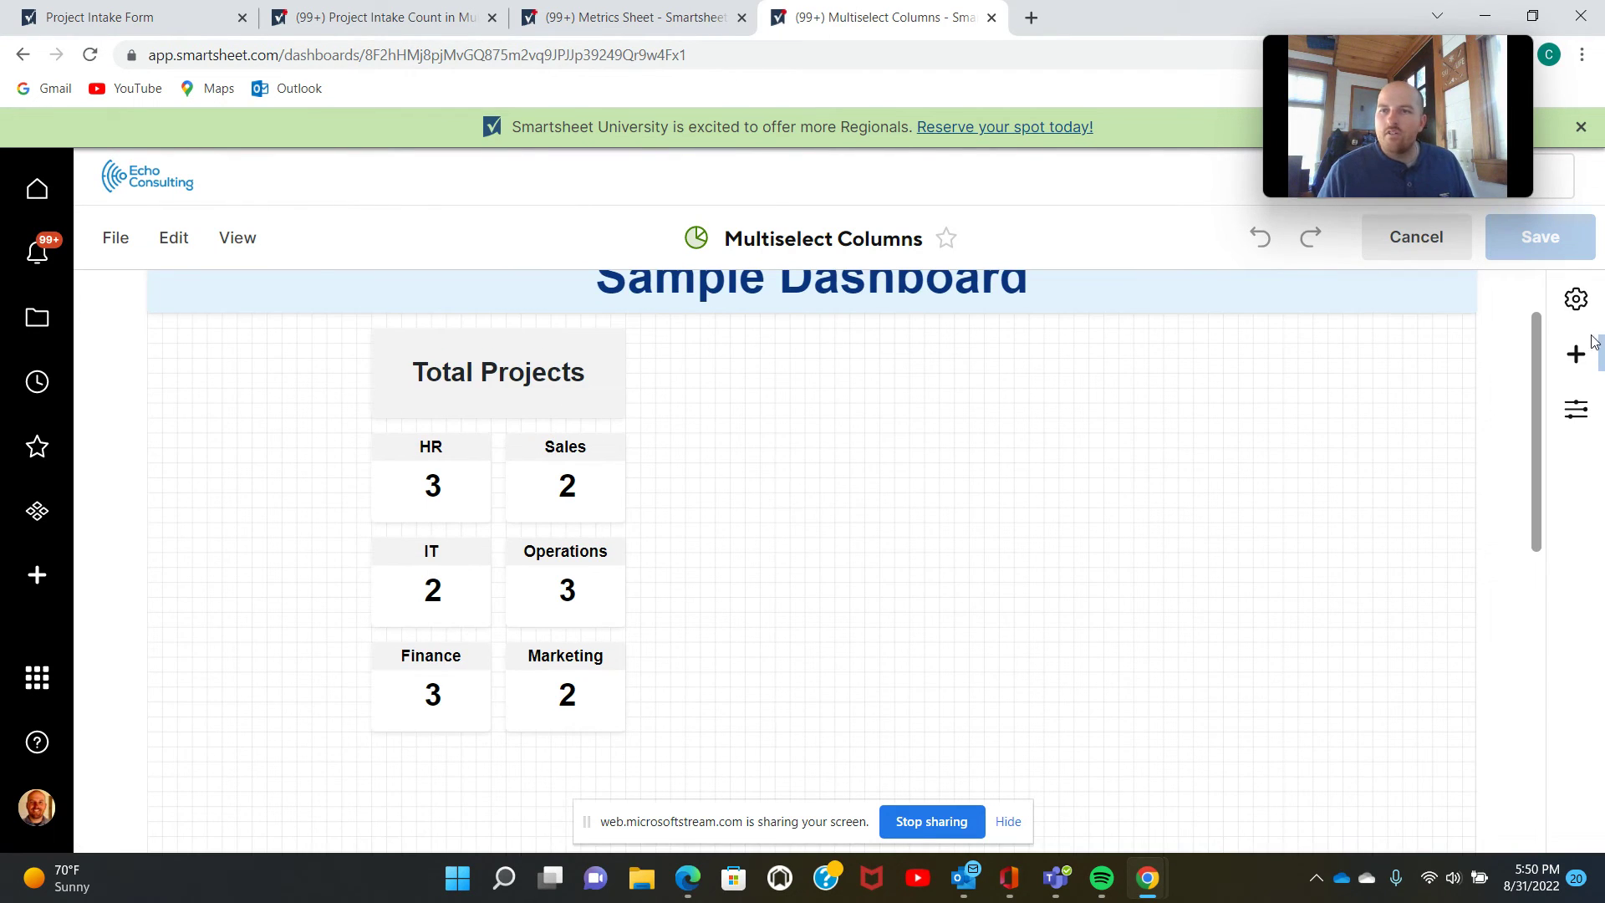
Add a chart widget plotting the Metrics Sheet's Not Started, In Progress and Complete rows across department columns.
click(1575, 356)
click(1290, 502)
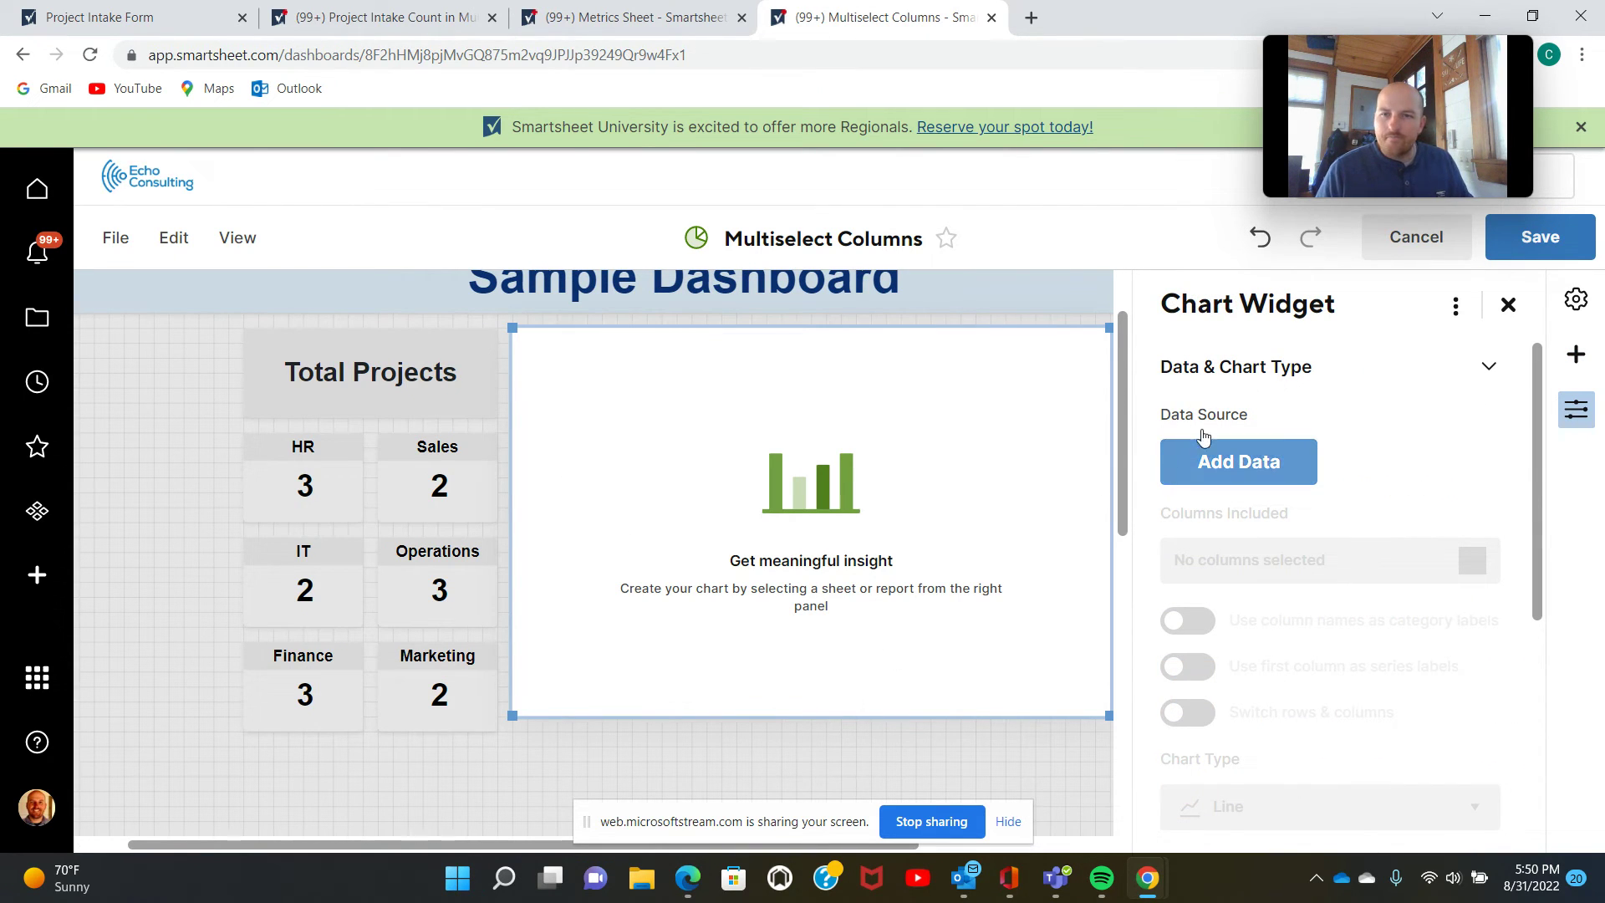
click(1228, 472)
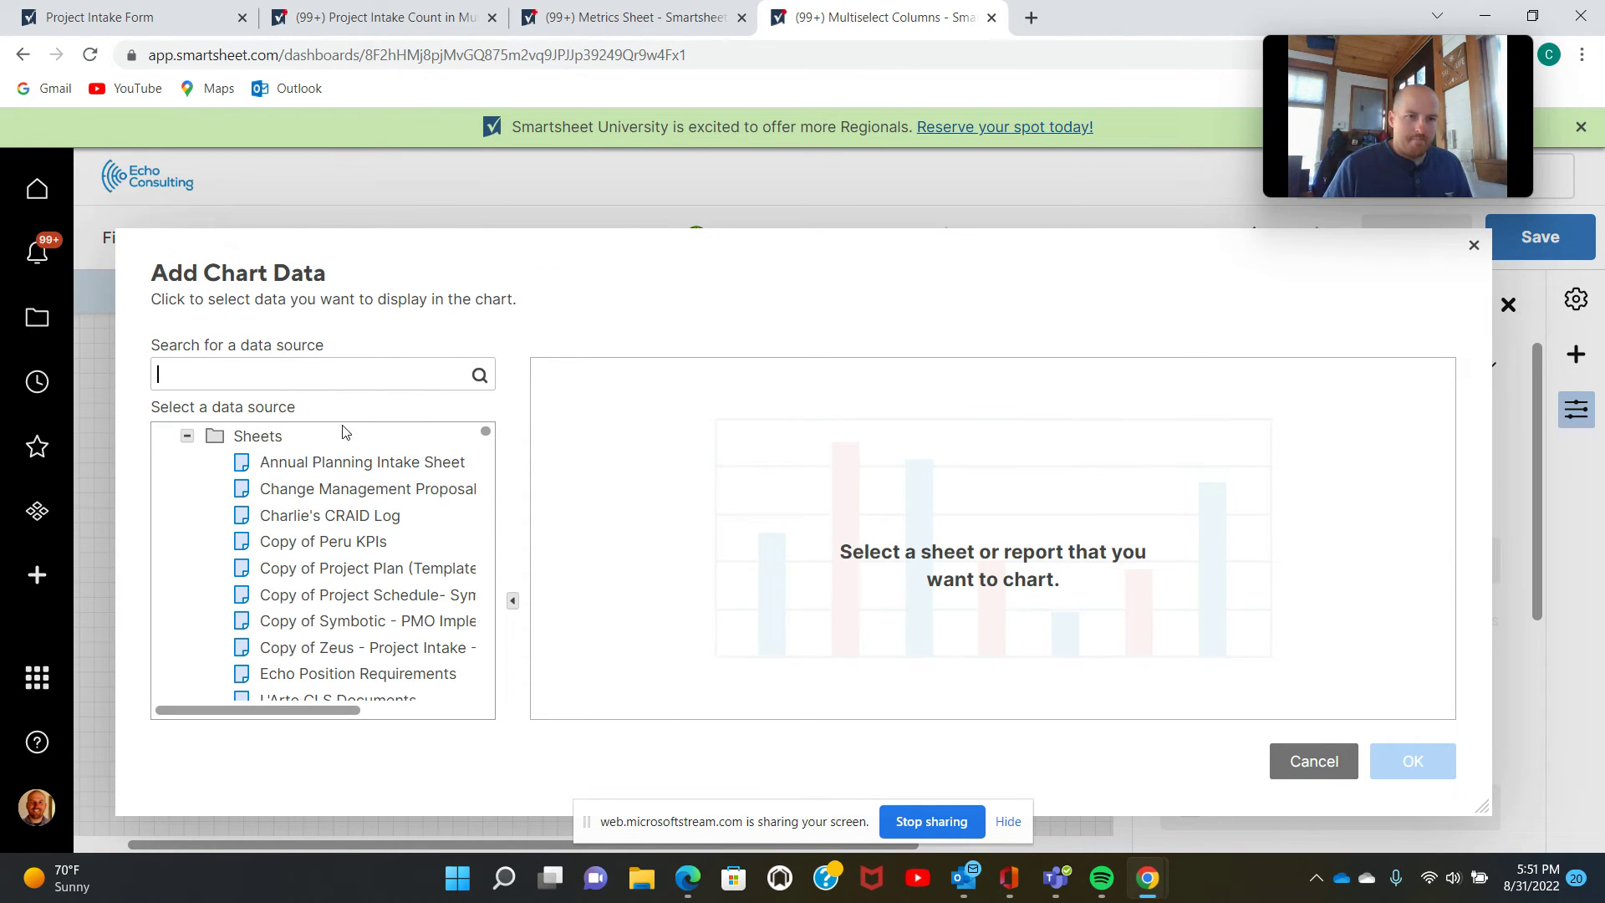
scroll(302, 529, down, 5)
scroll(302, 530, down, 8)
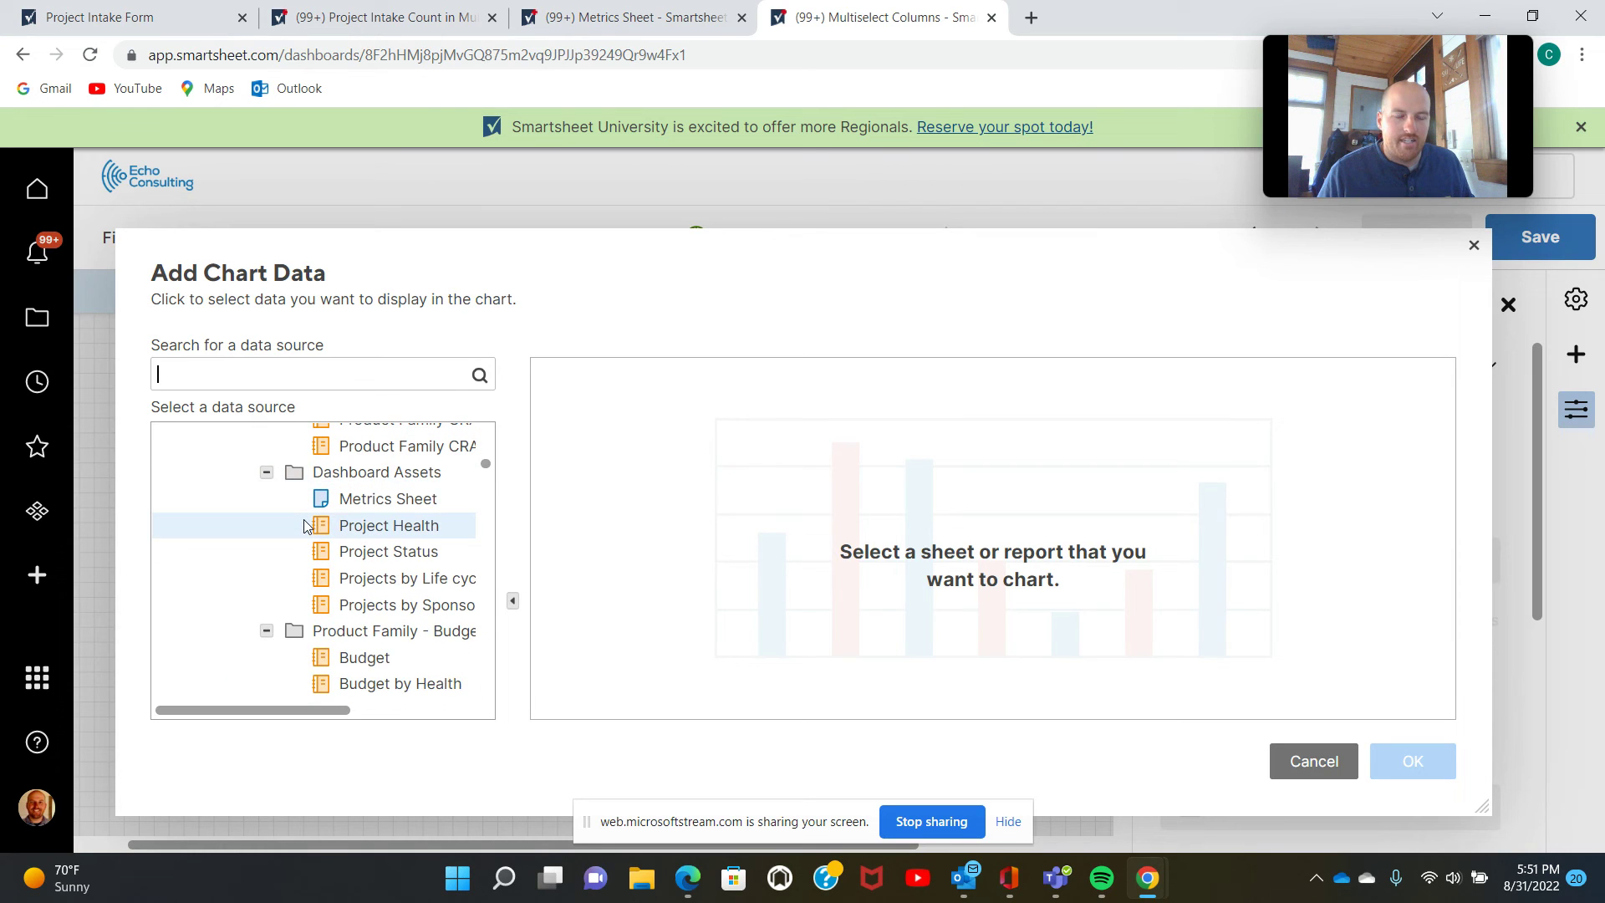
scroll(303, 531, down, 10)
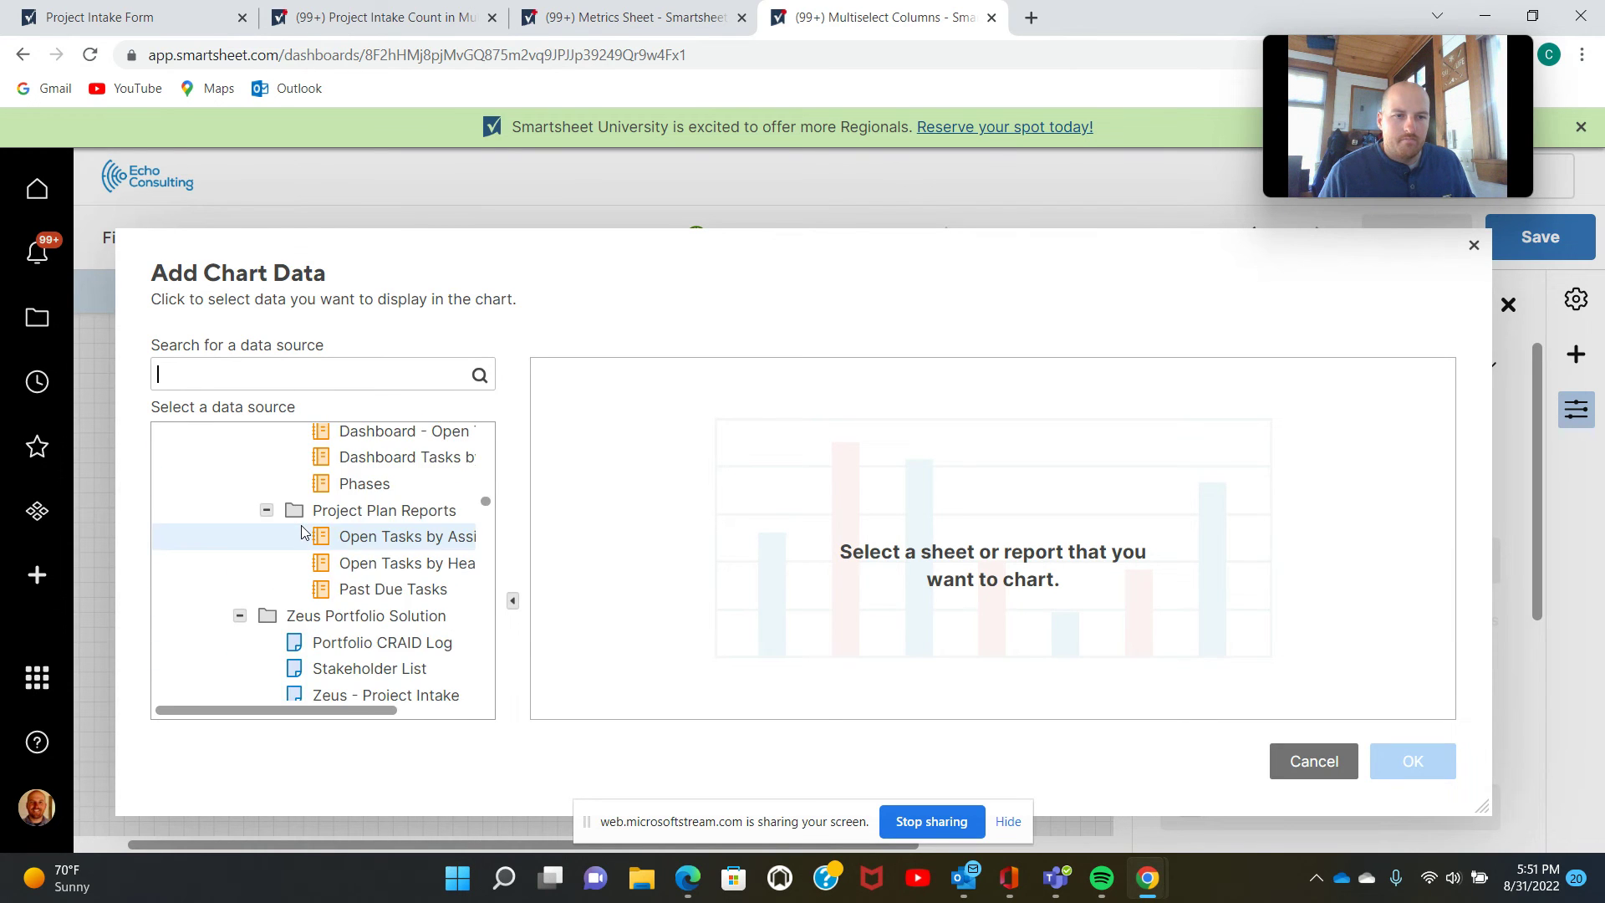
scroll(302, 532, down, 5)
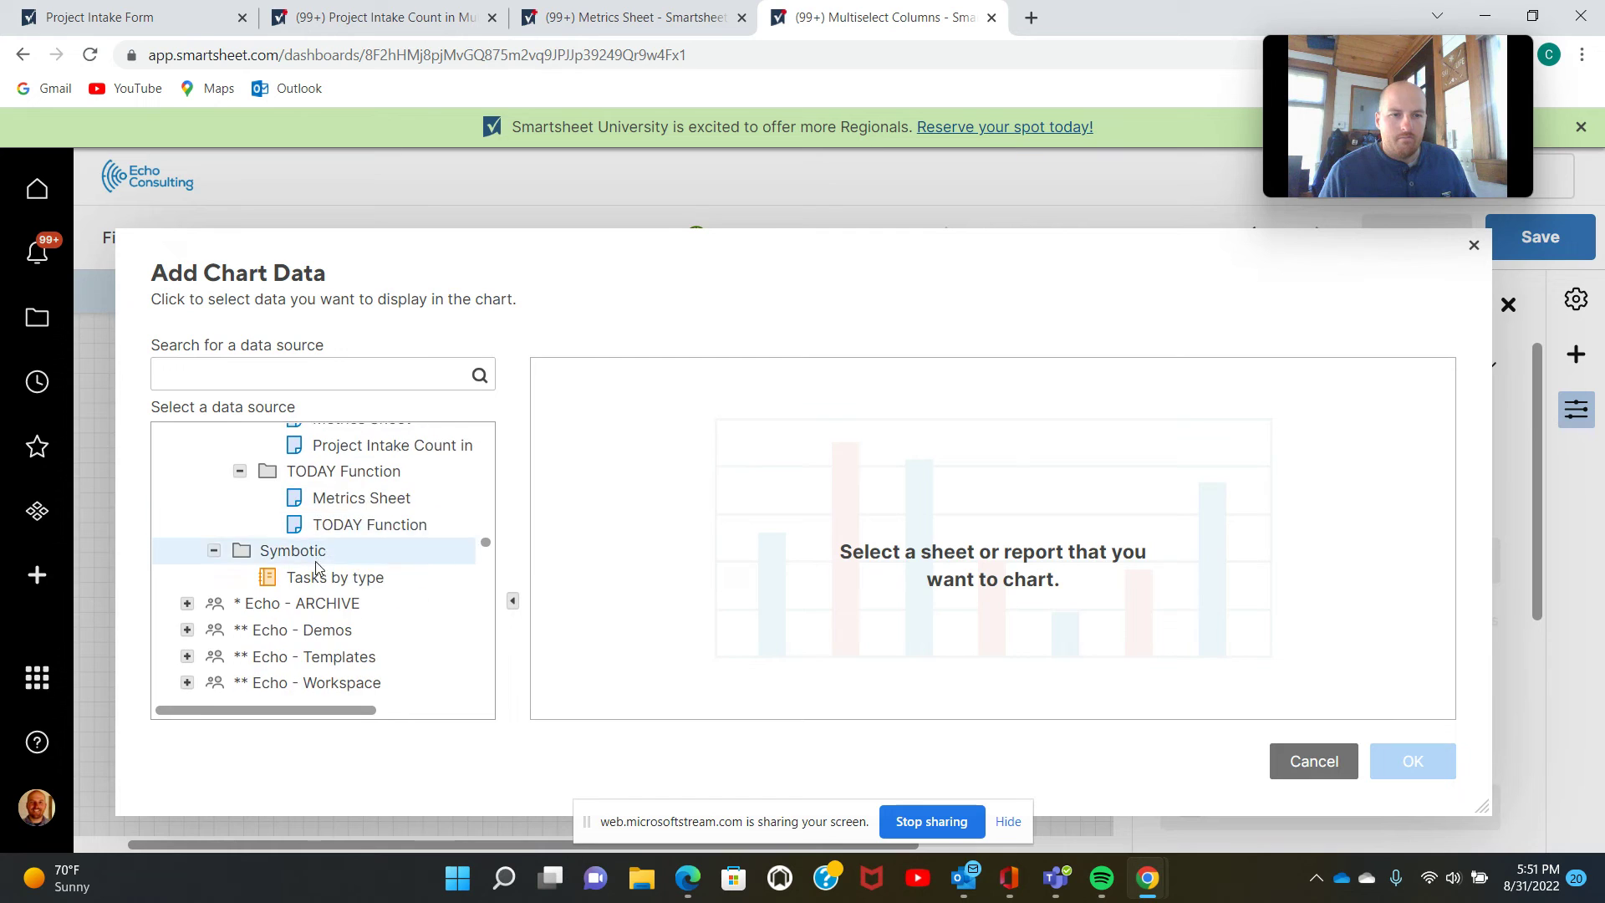
scroll(359, 509, up, 2)
click(361, 522)
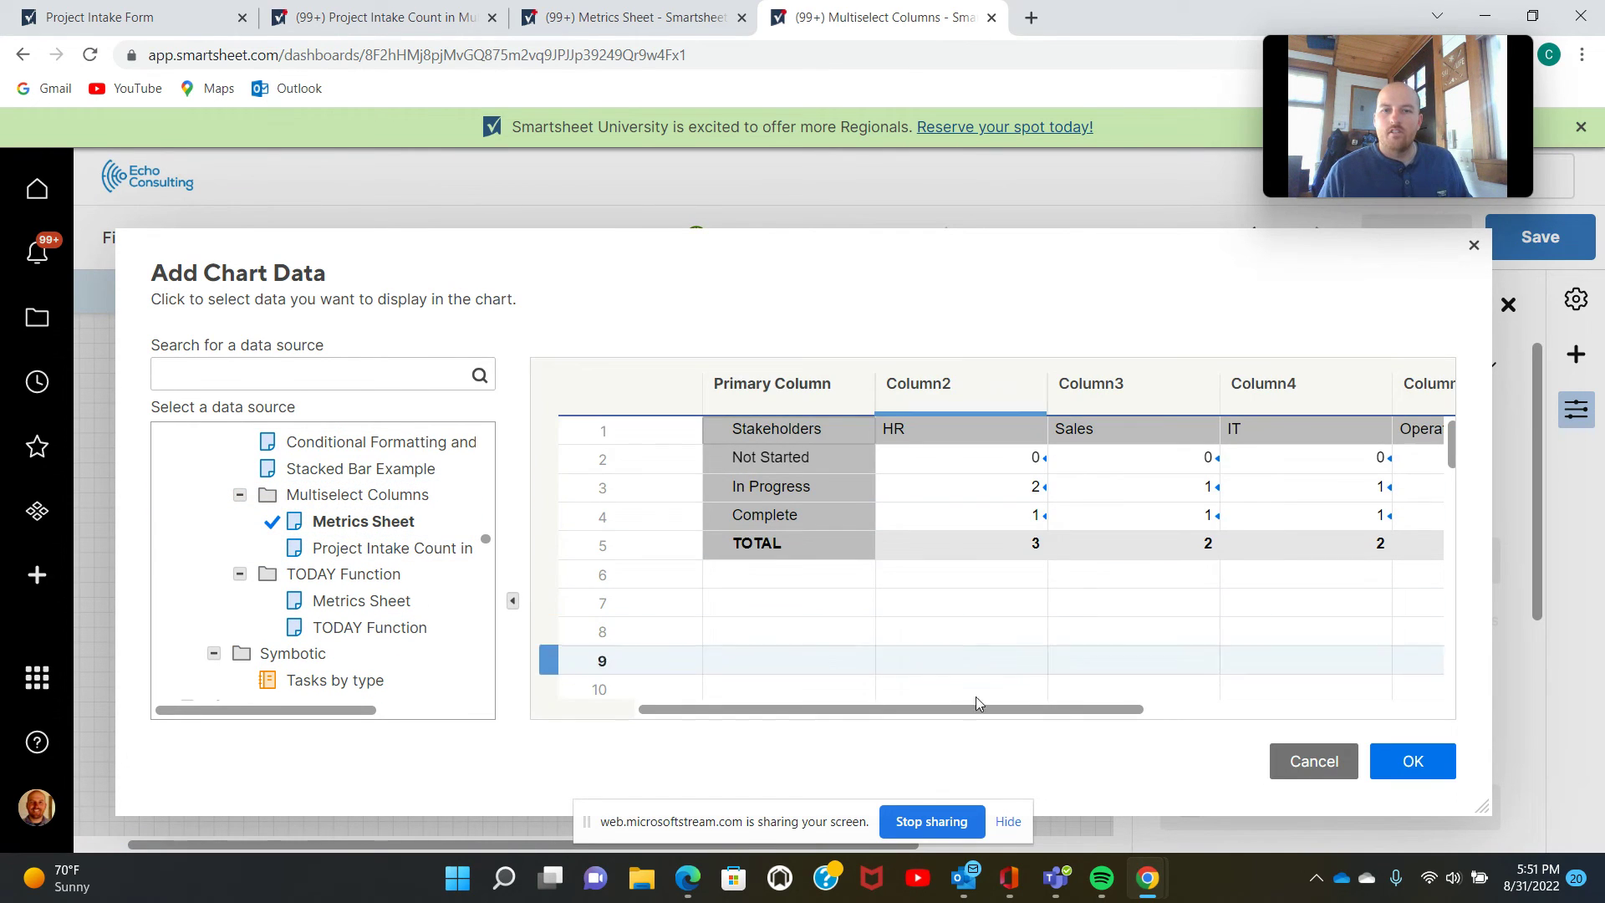
drag(891, 716, 860, 727)
drag(891, 458, 1387, 508)
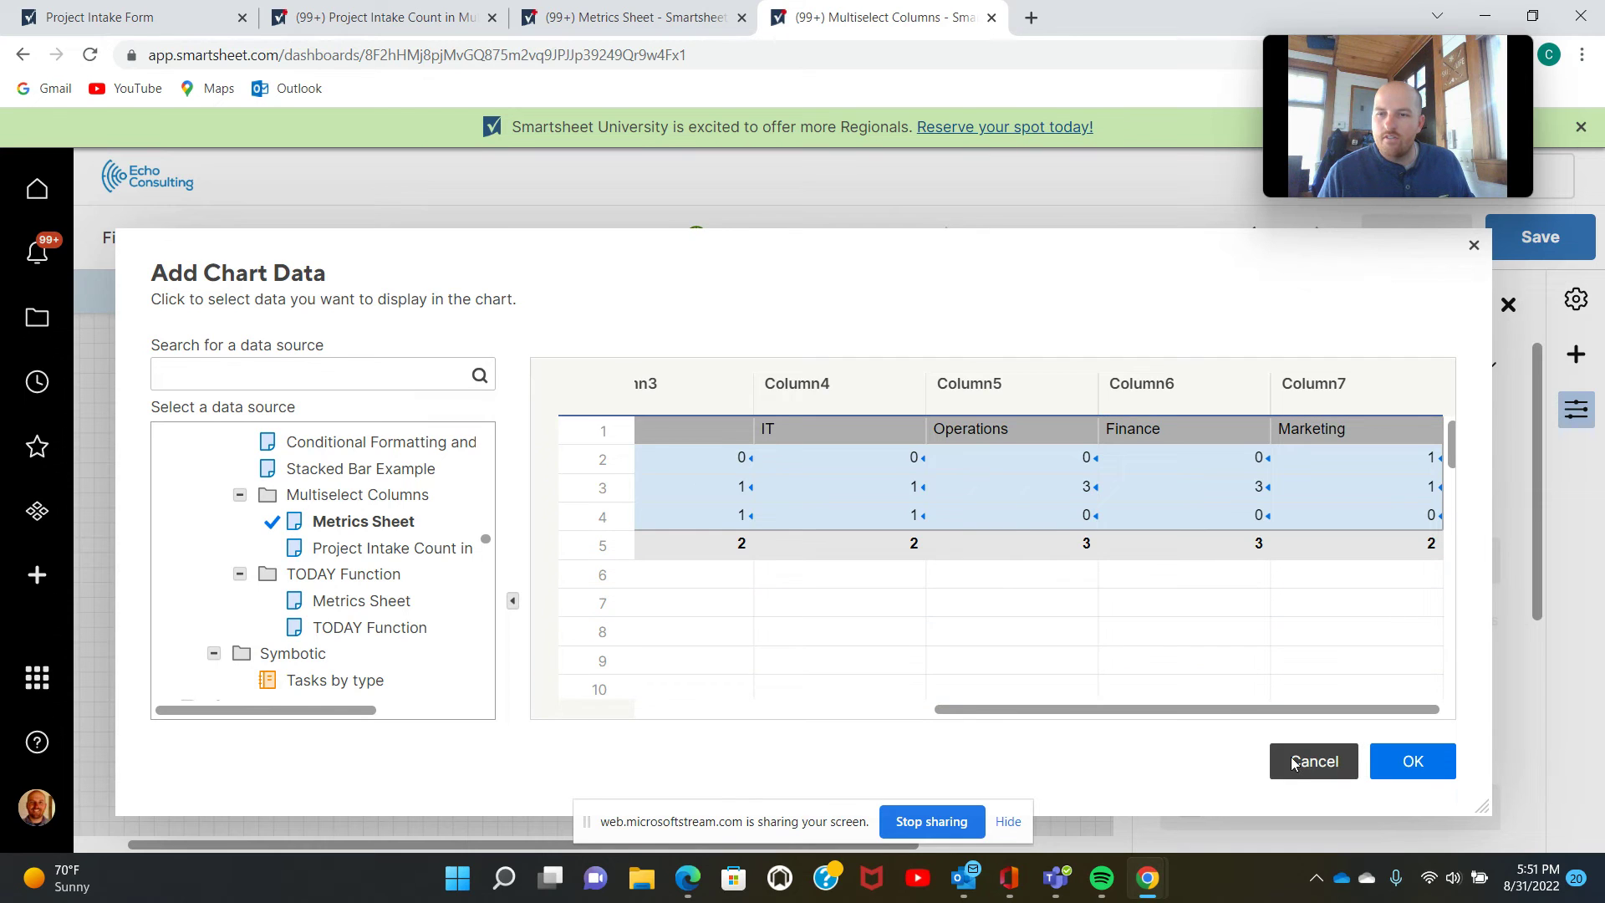
click(1404, 775)
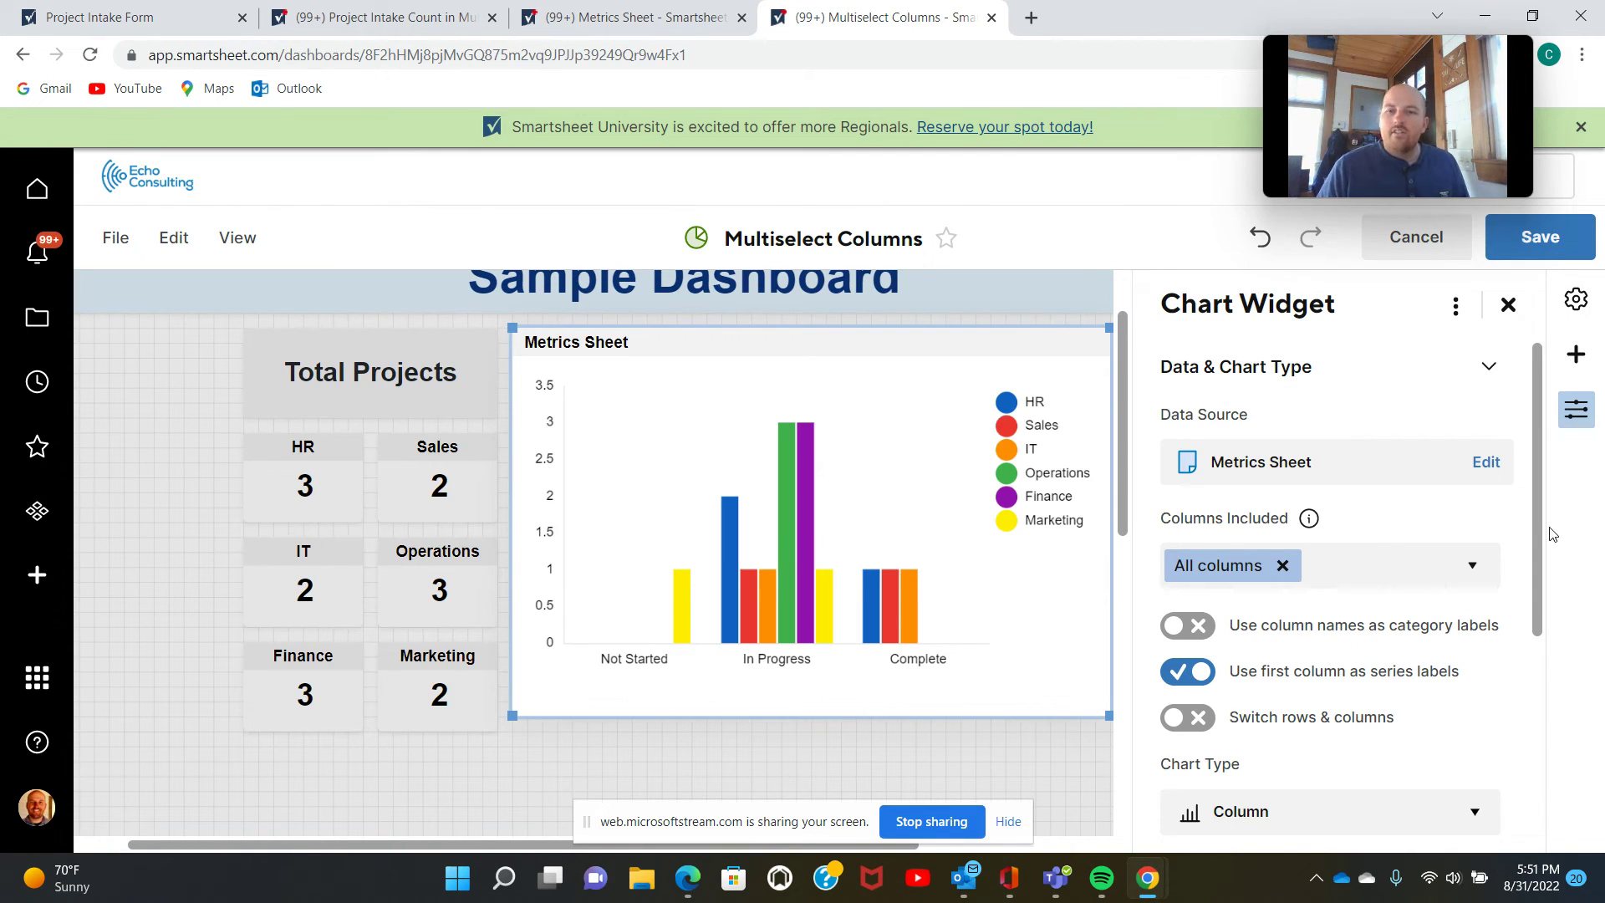
Change the Metrics Sheet chart type to Stacked Bar, one bar per status split by department.
scroll(1295, 730, down, 2)
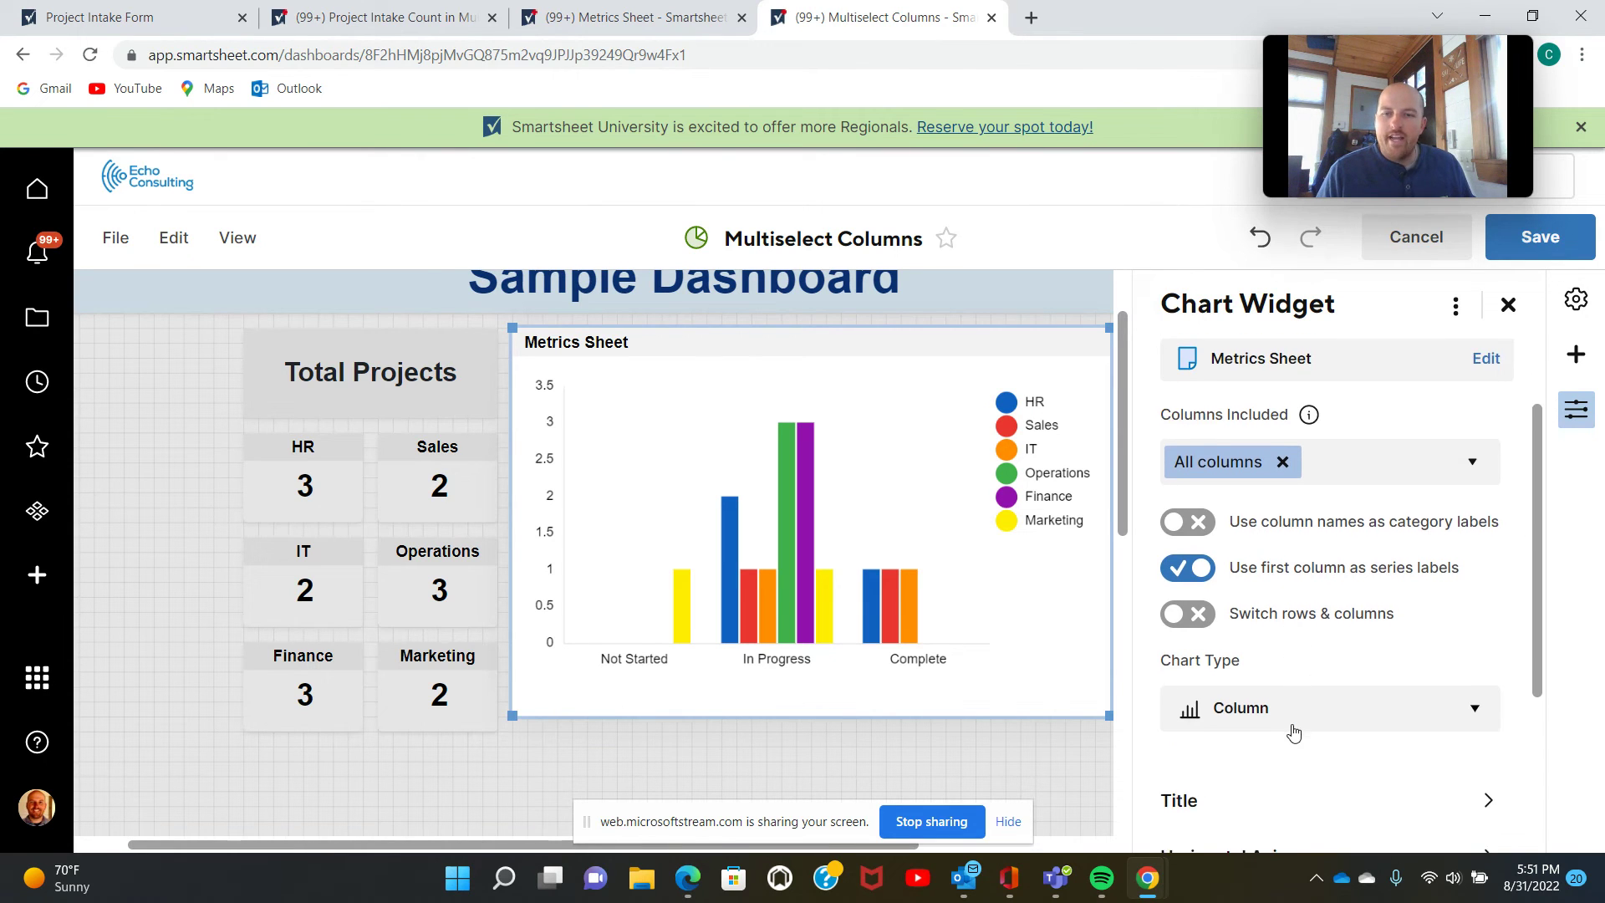
scroll(1267, 756, up, 2)
scroll(1267, 756, down, 1)
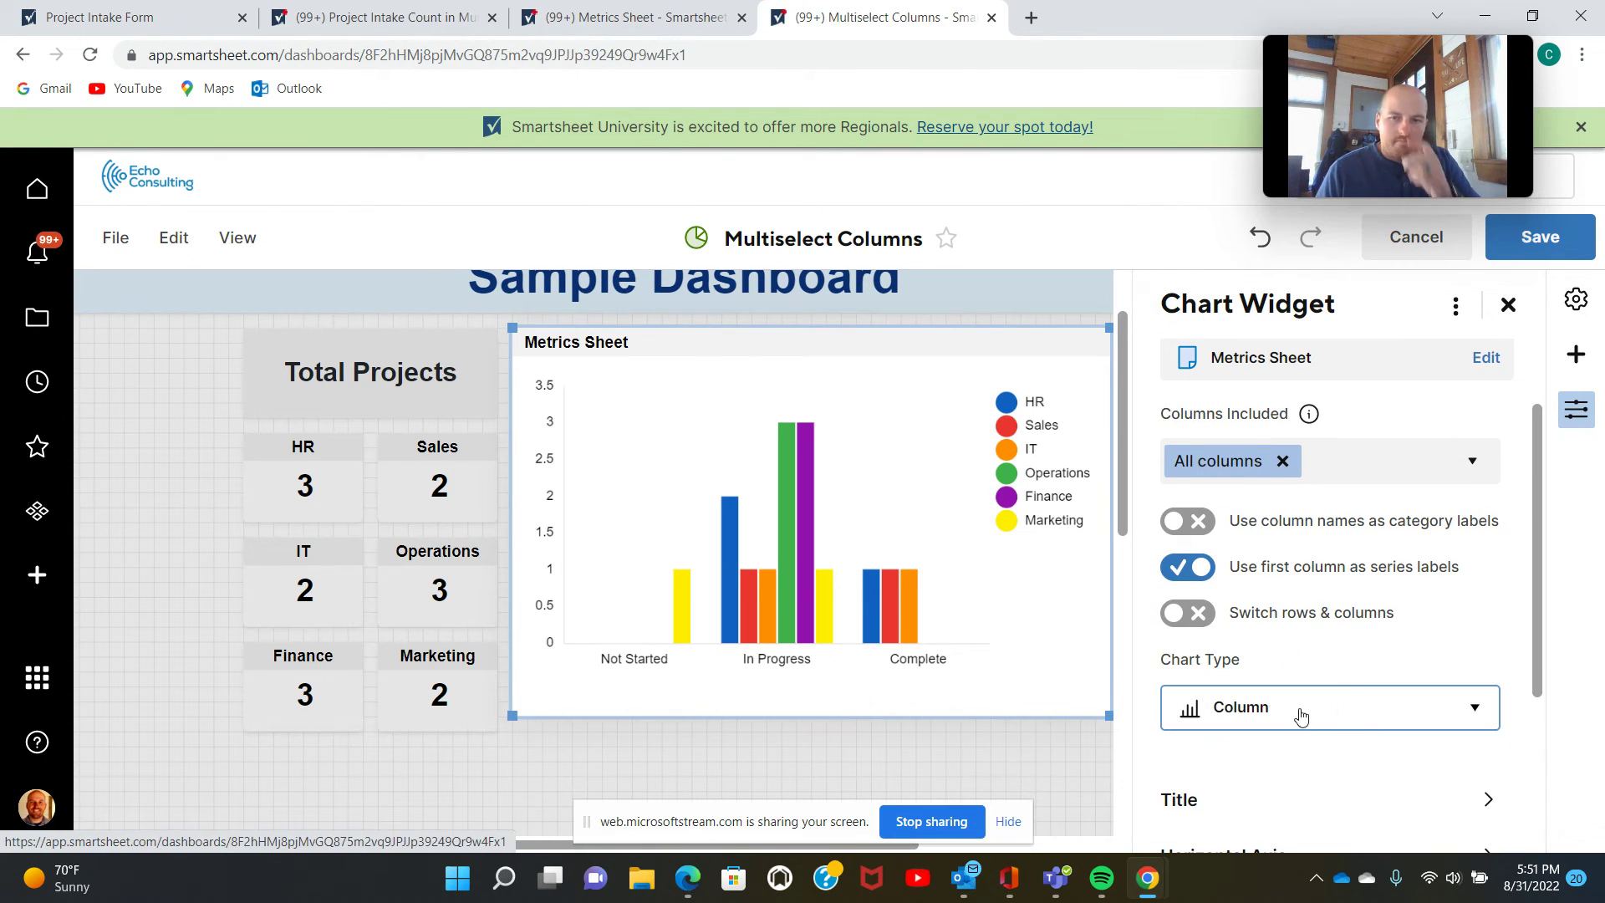
scroll(1402, 670, up, 1)
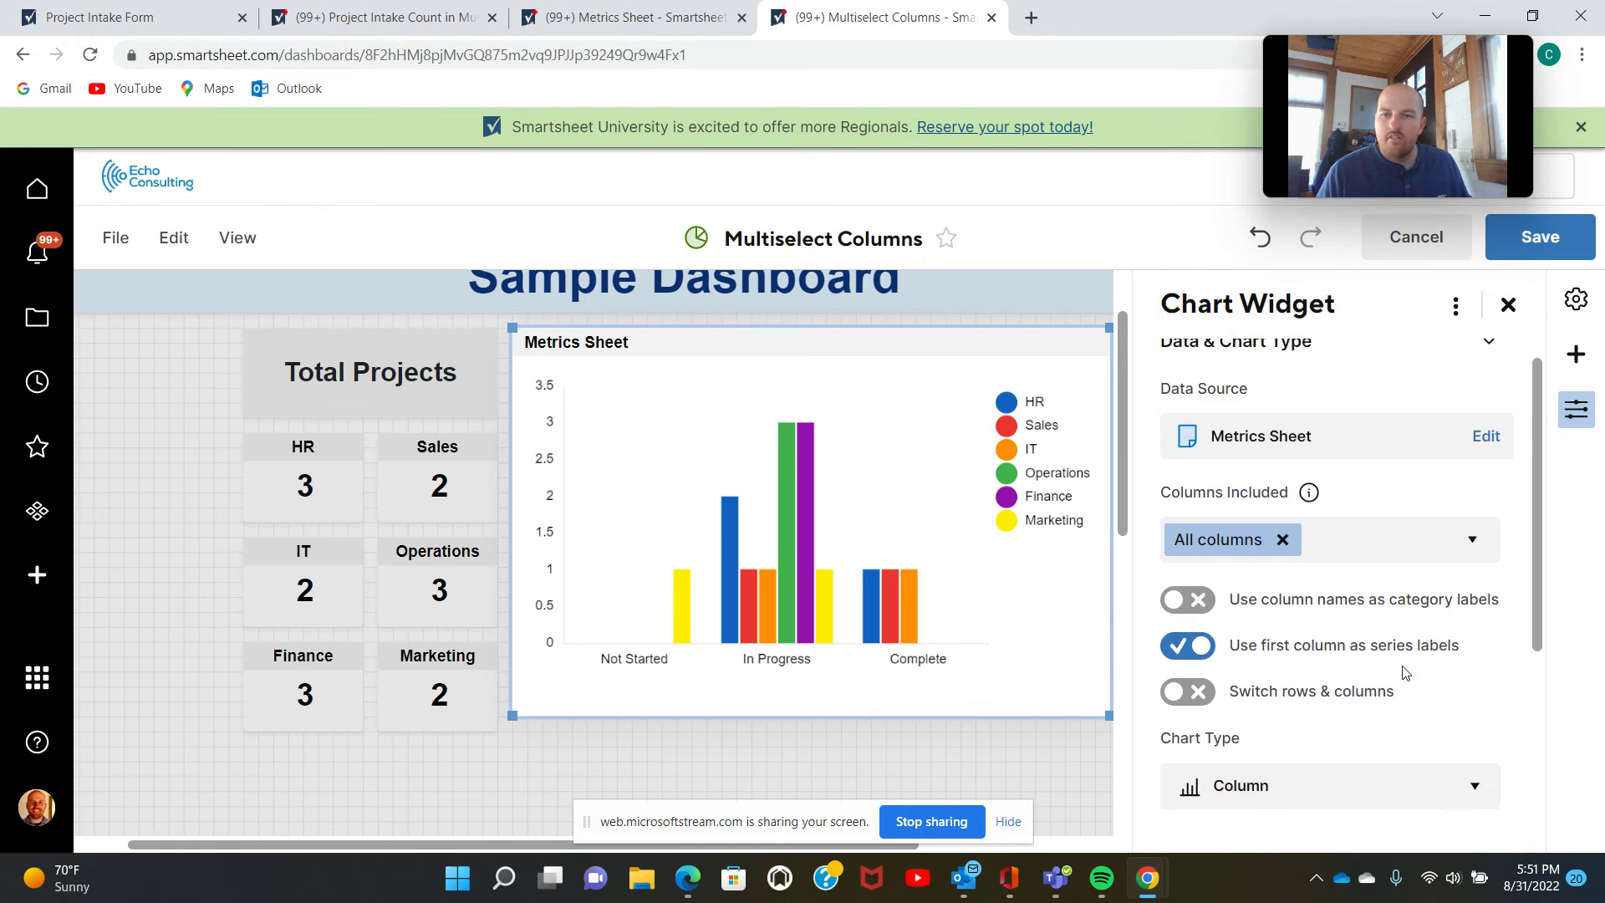
scroll(1438, 643, down, 2)
scroll(1407, 634, up, 1)
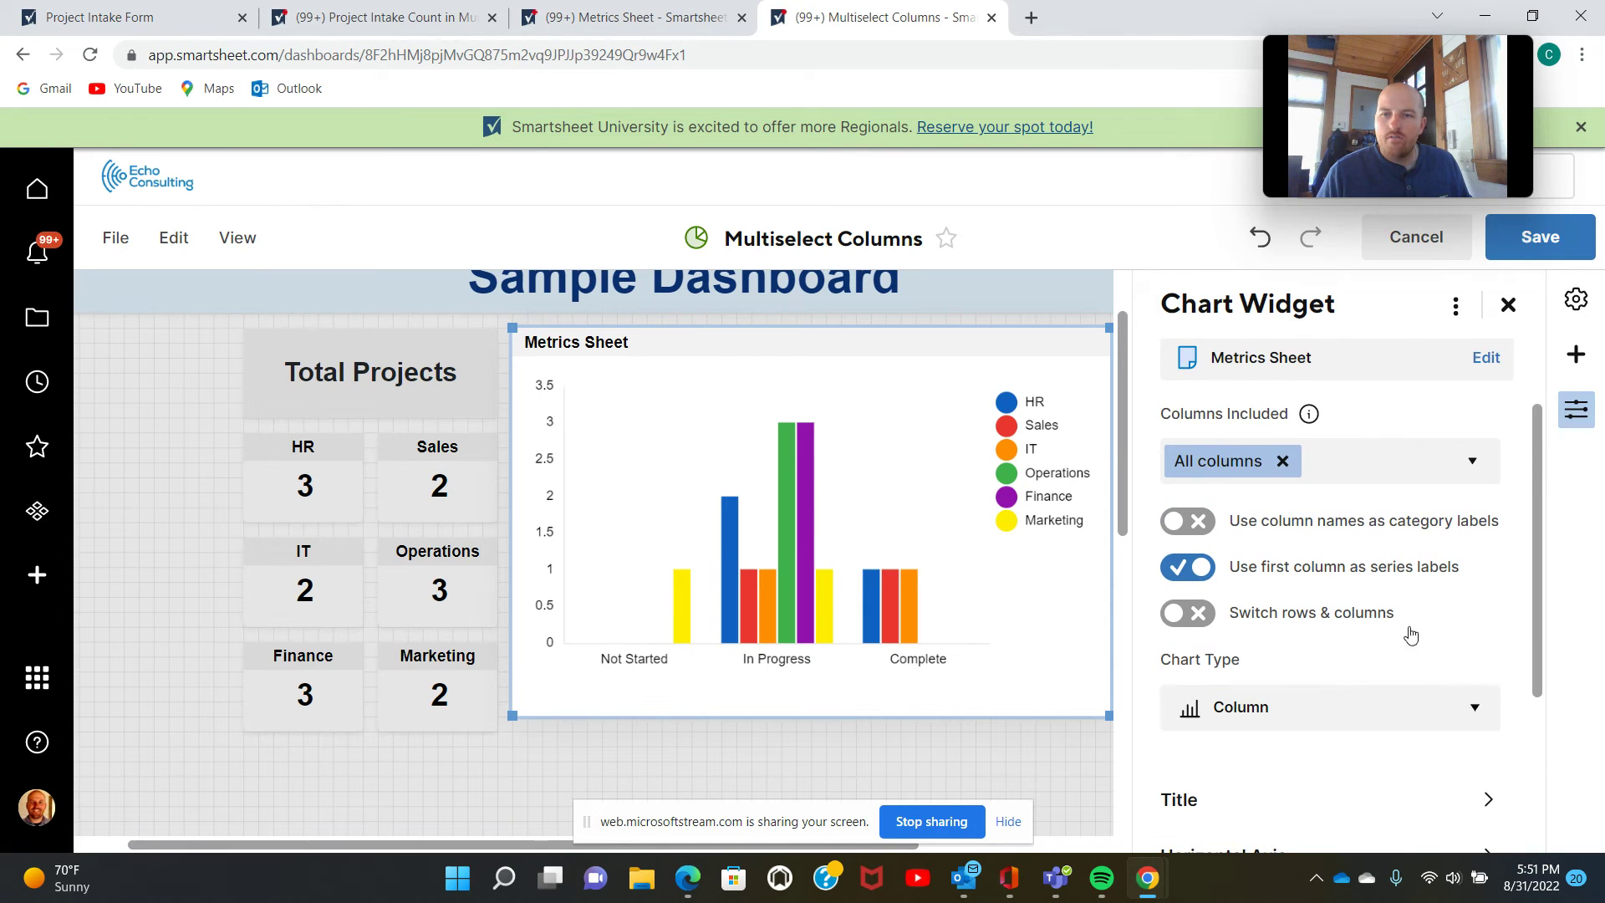
click(1462, 707)
scroll(1400, 716, down, 3)
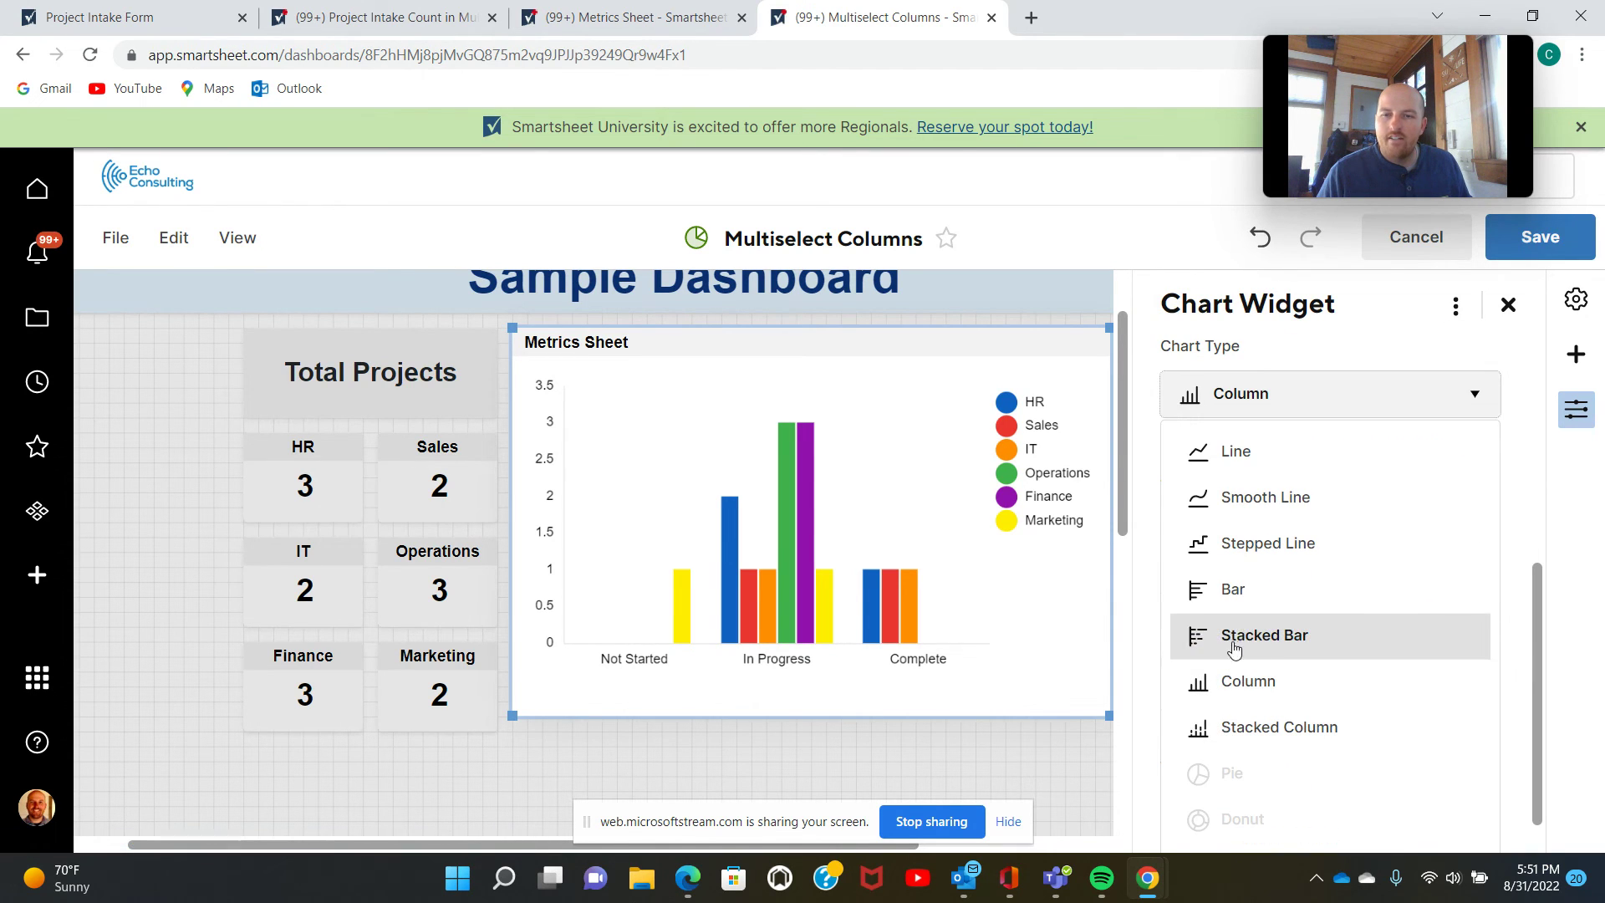
click(1236, 642)
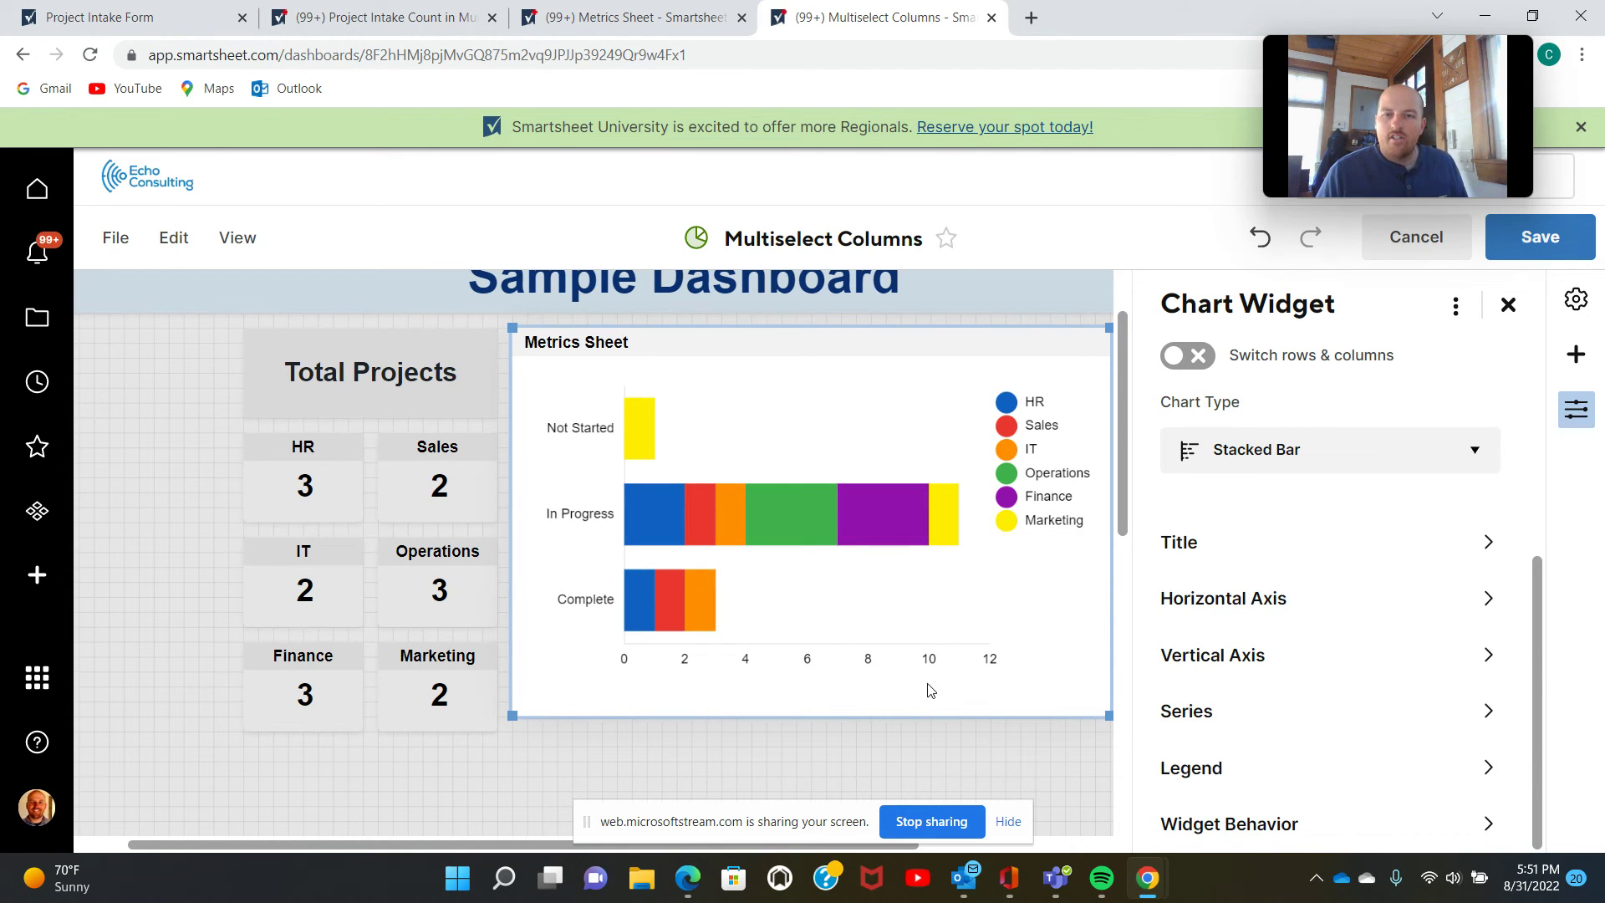
mouse_move(863, 524)
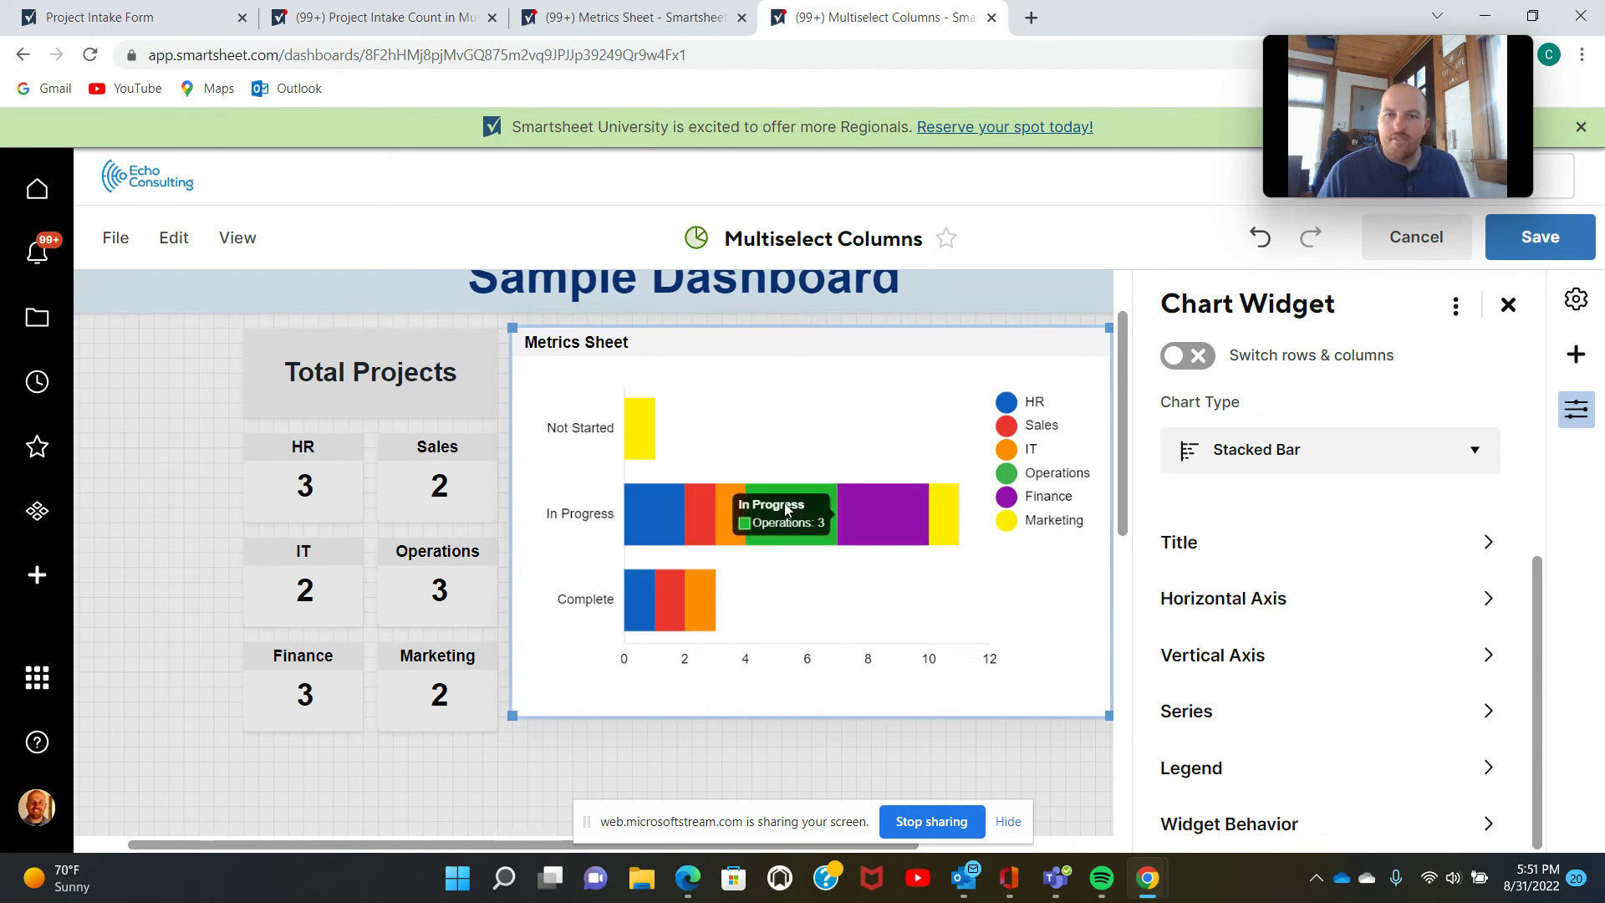
scroll(886, 535, up, 2)
scroll(867, 566, down, 2)
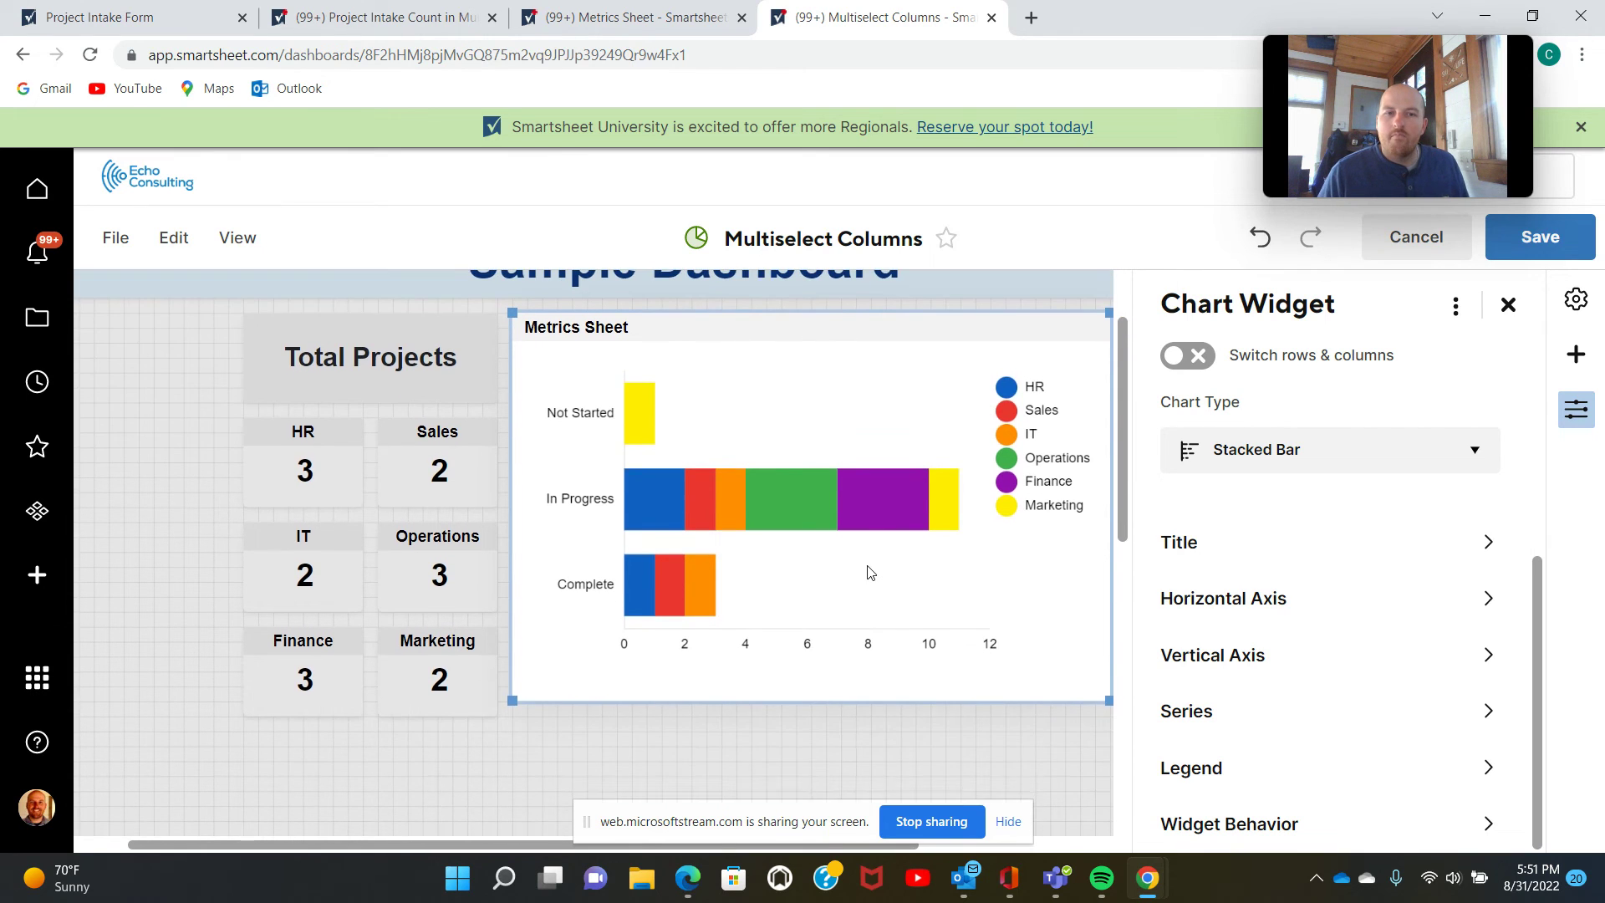
scroll(860, 570, up, 2)
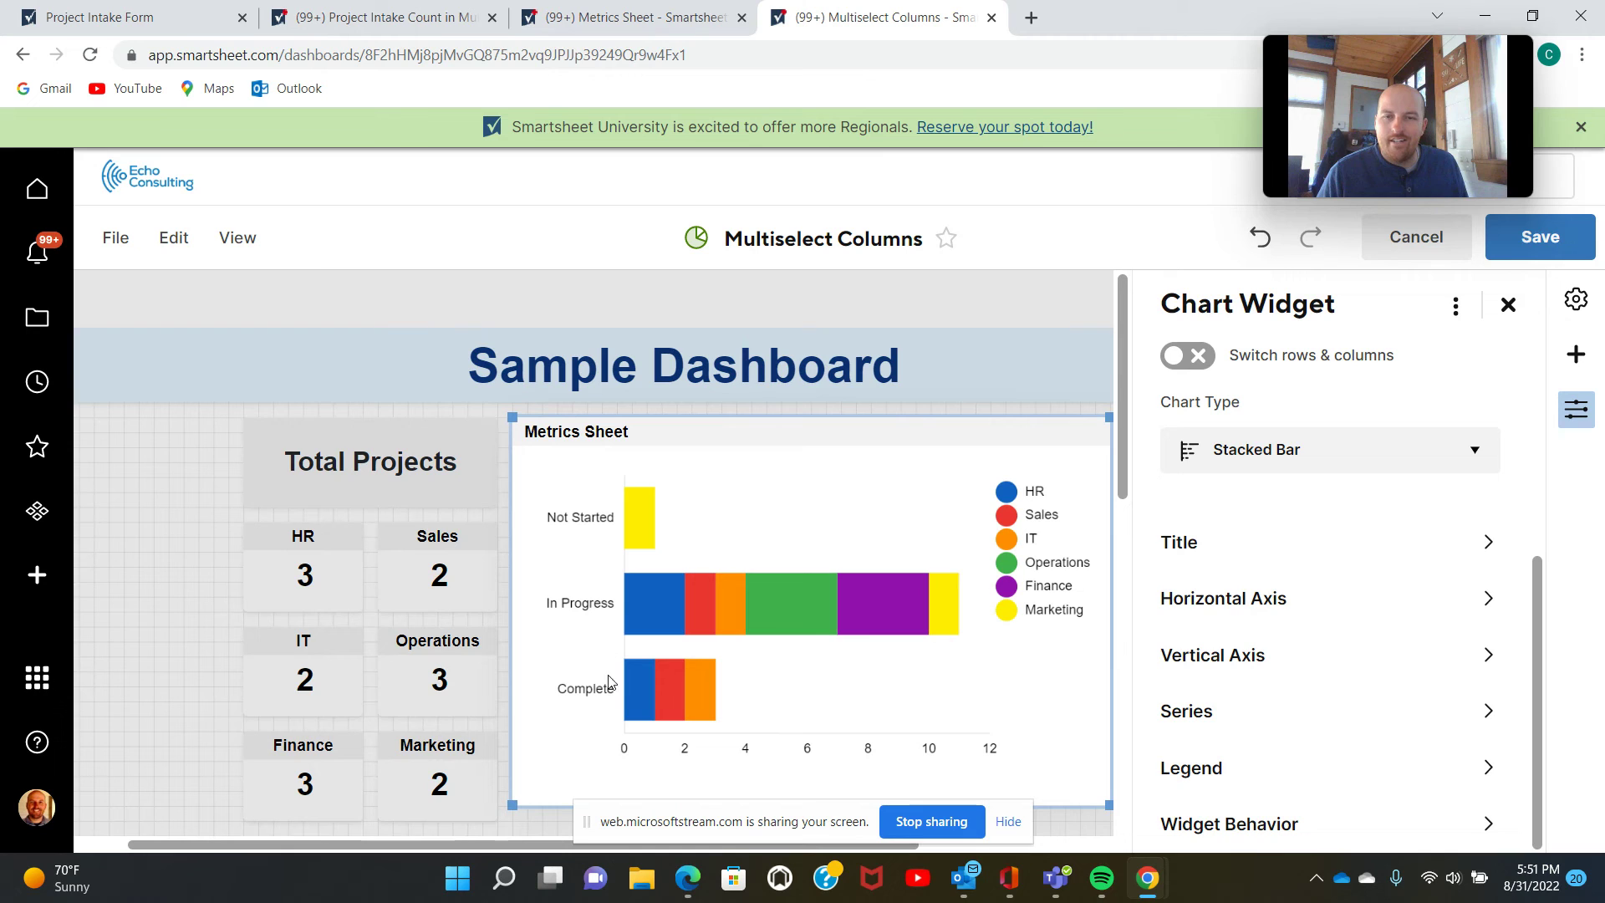
Turn on 'Switch rows & columns' so departments become the chart's bars.
scroll(1253, 585, up, 3)
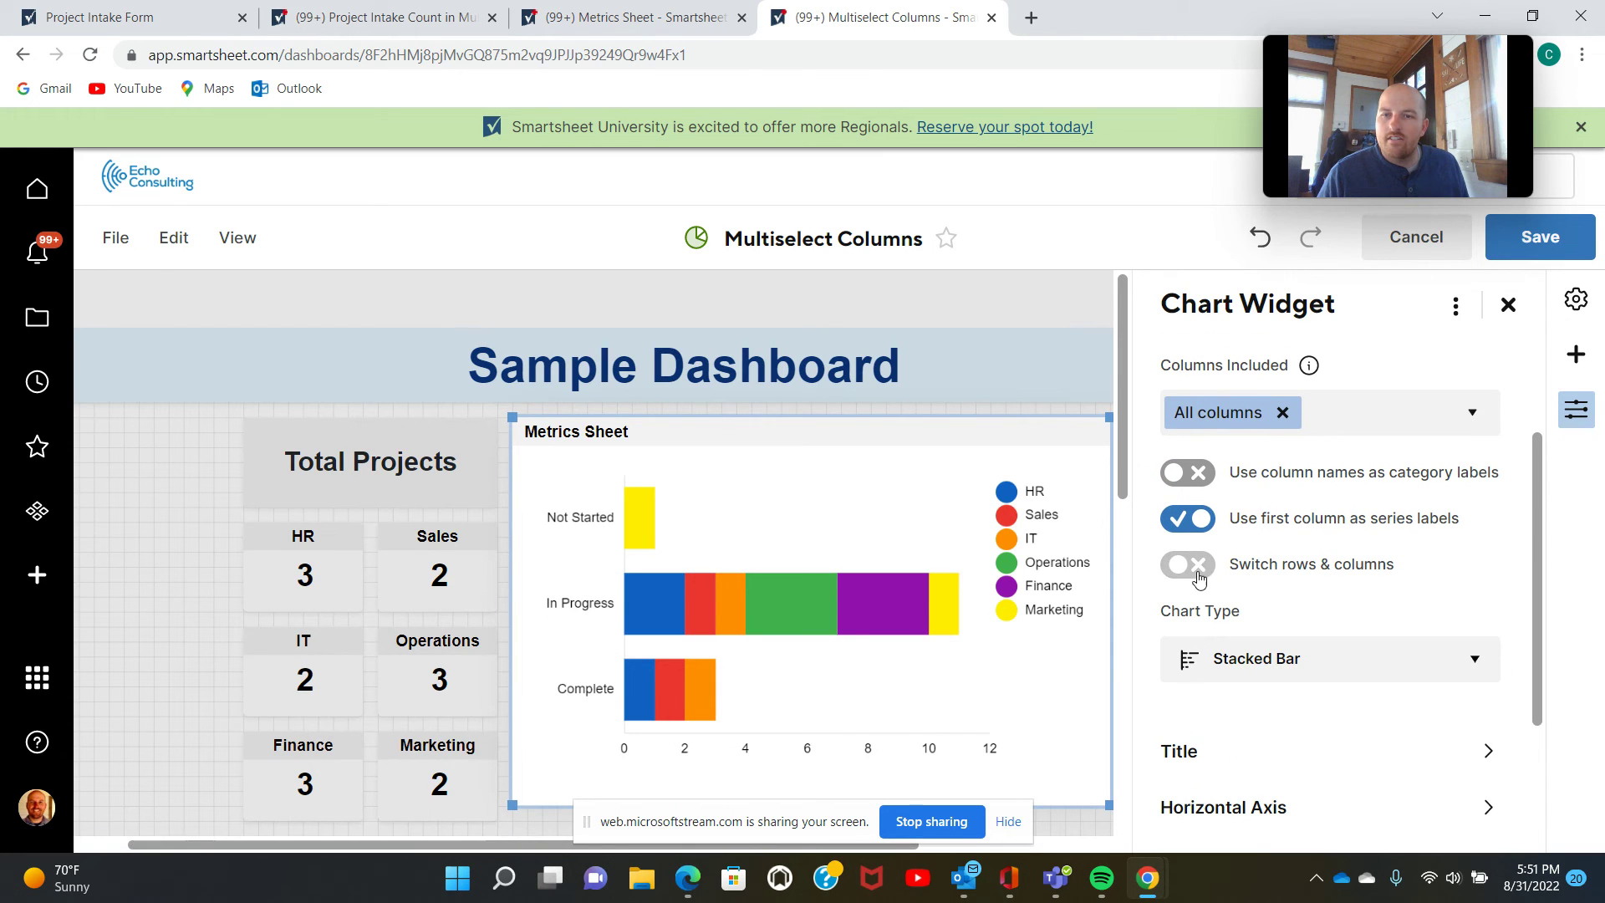
click(1188, 564)
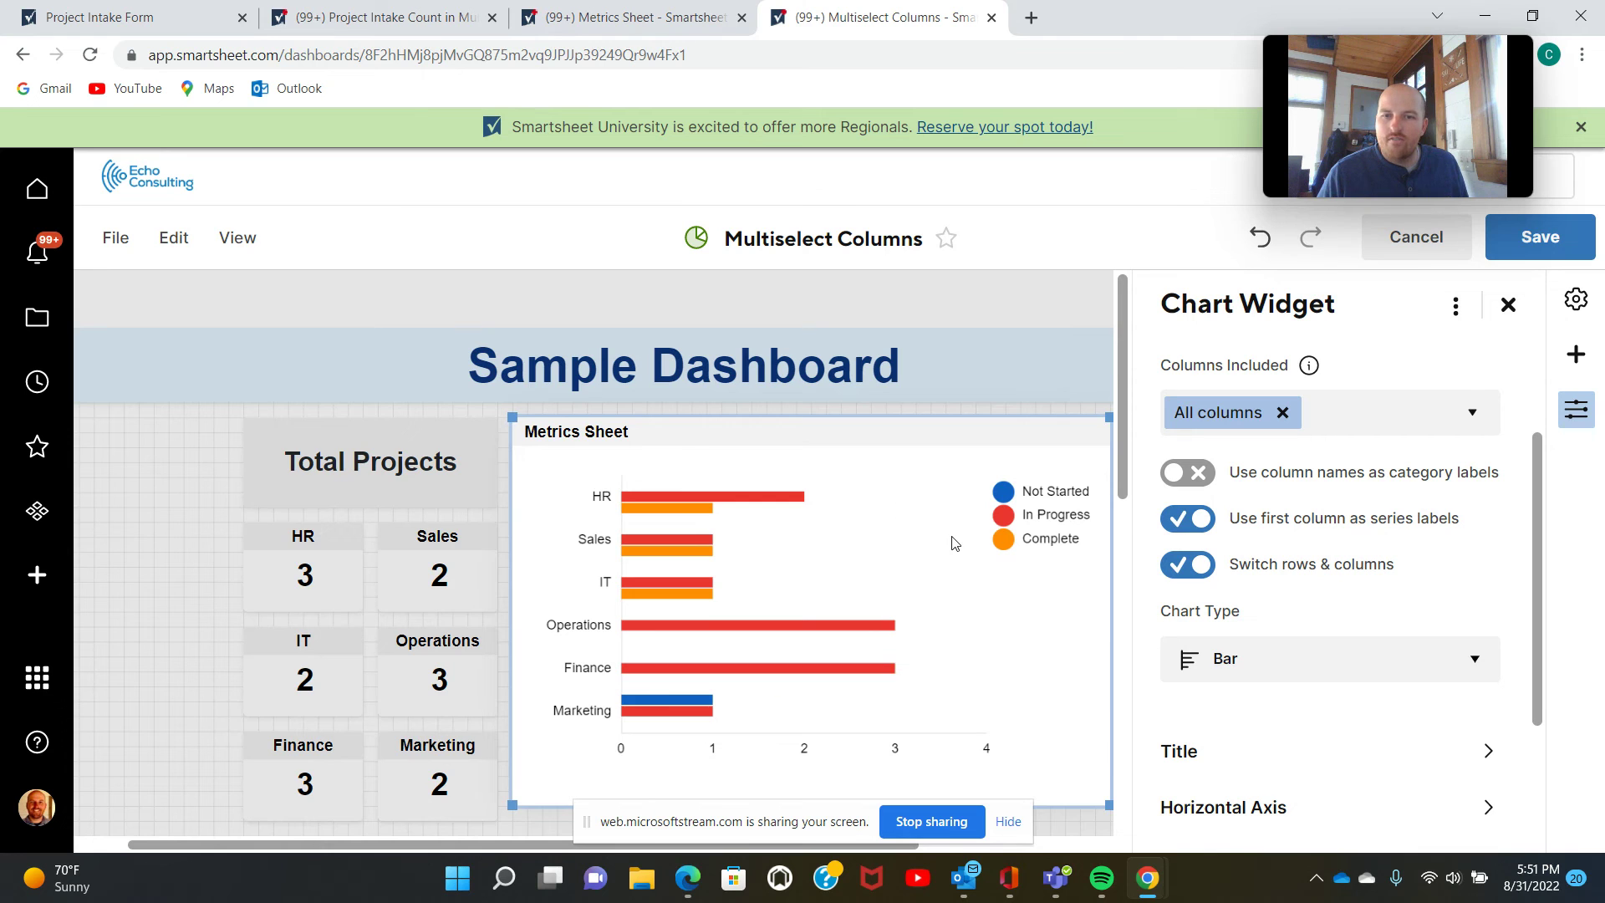
scroll(955, 544, down, 3)
scroll(969, 560, up, 3)
scroll(1401, 536, down, 1)
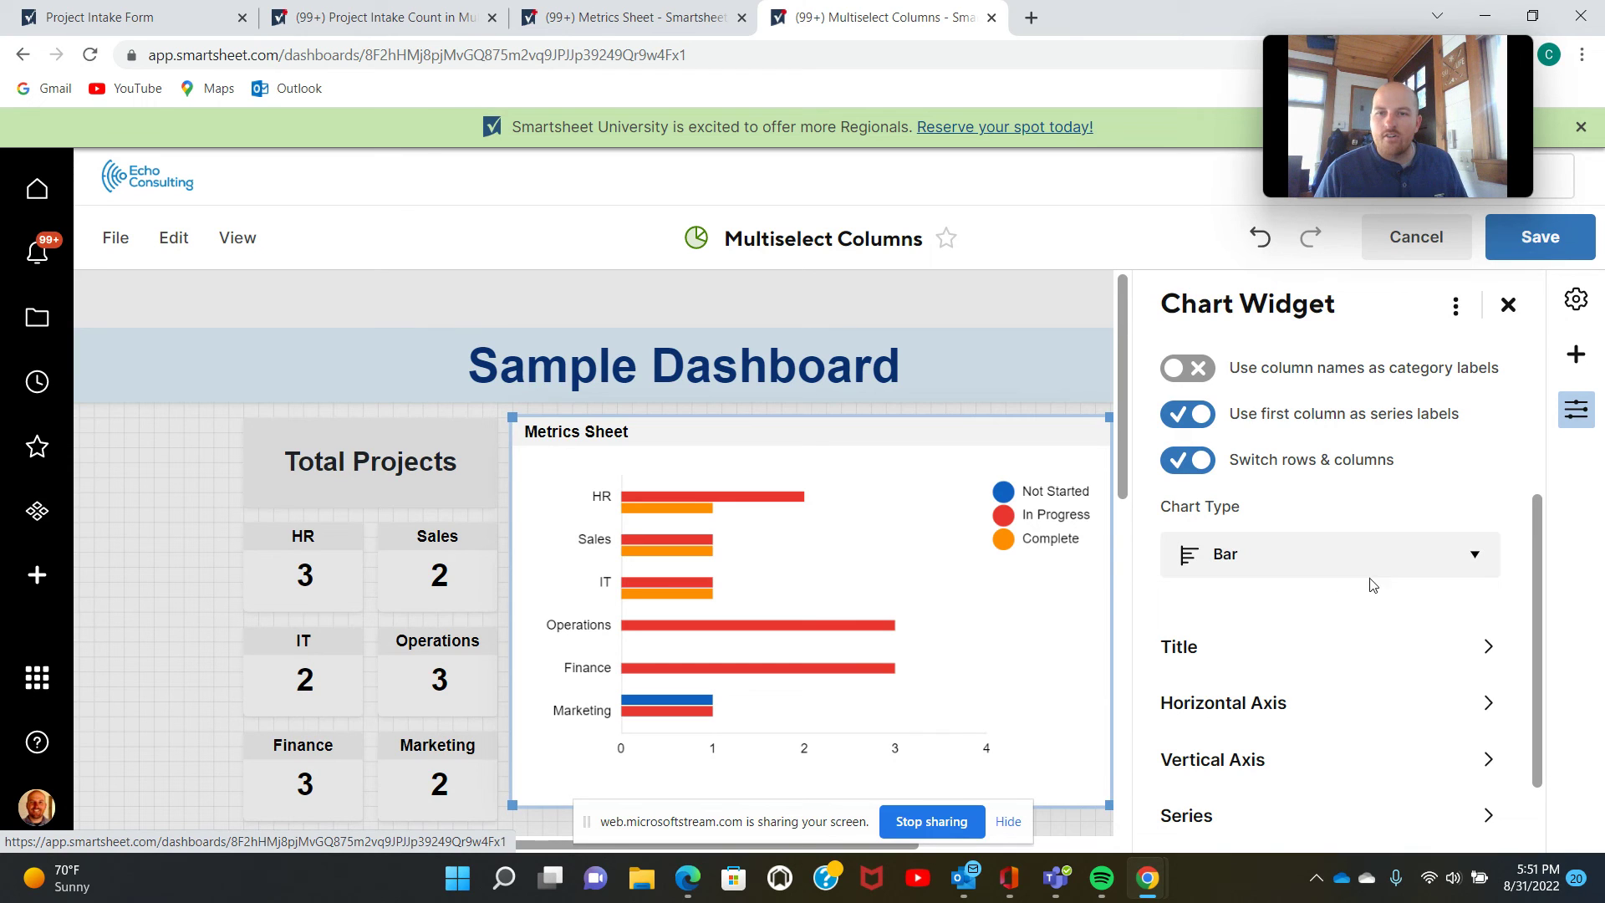
Set the chart type back to Stacked Bar with statuses stacked in each department bar.
click(1485, 575)
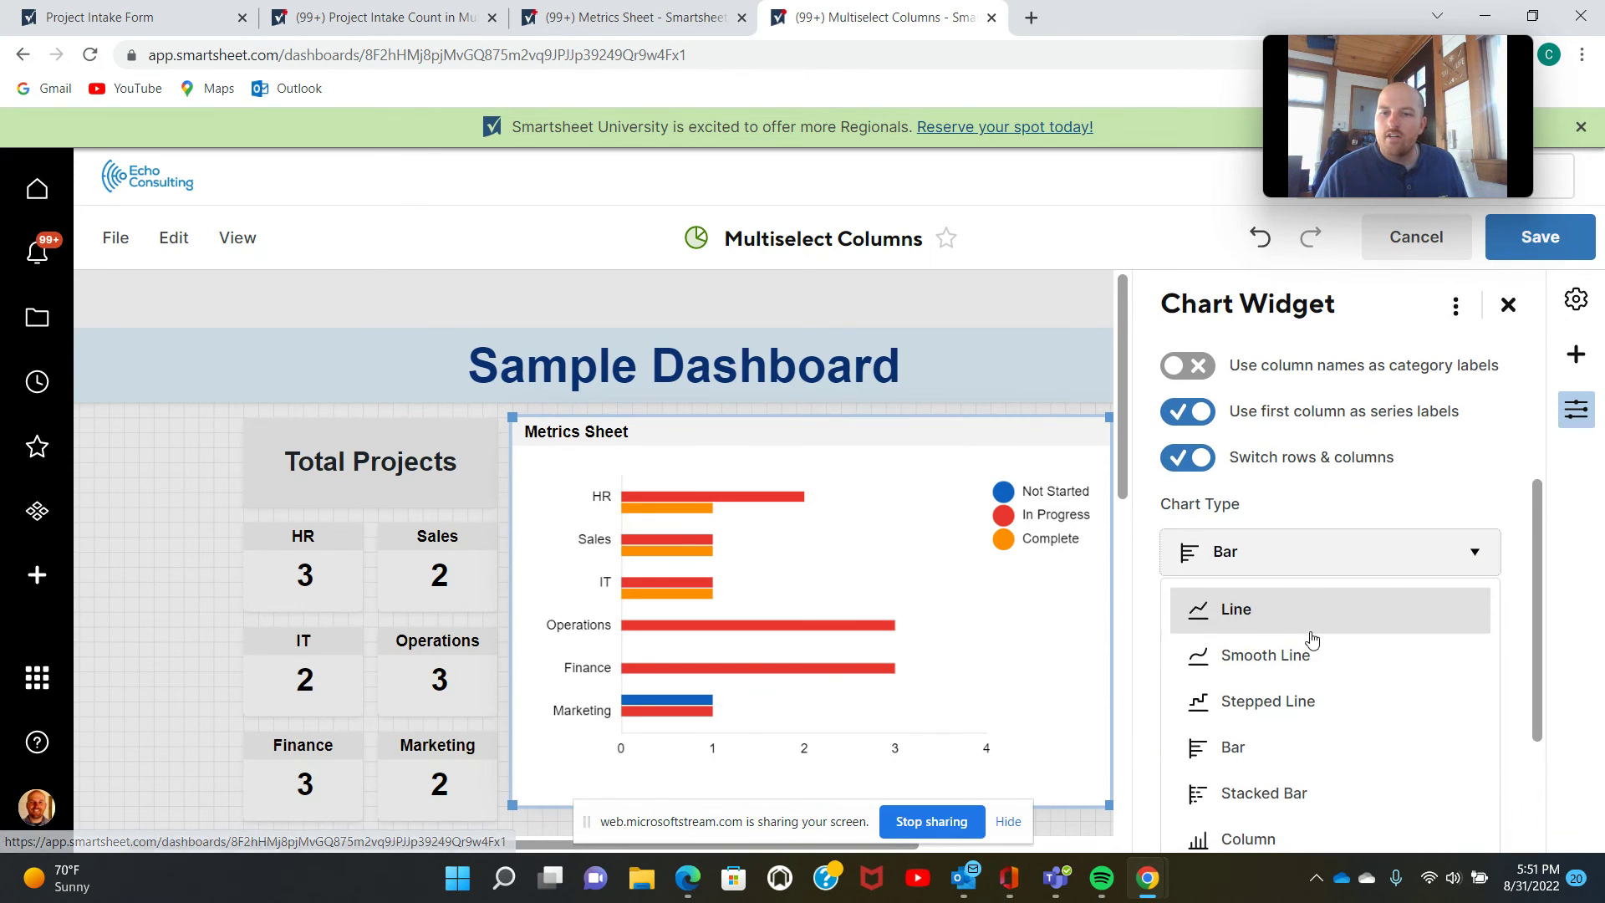
scroll(1245, 677, down, 1)
click(1252, 700)
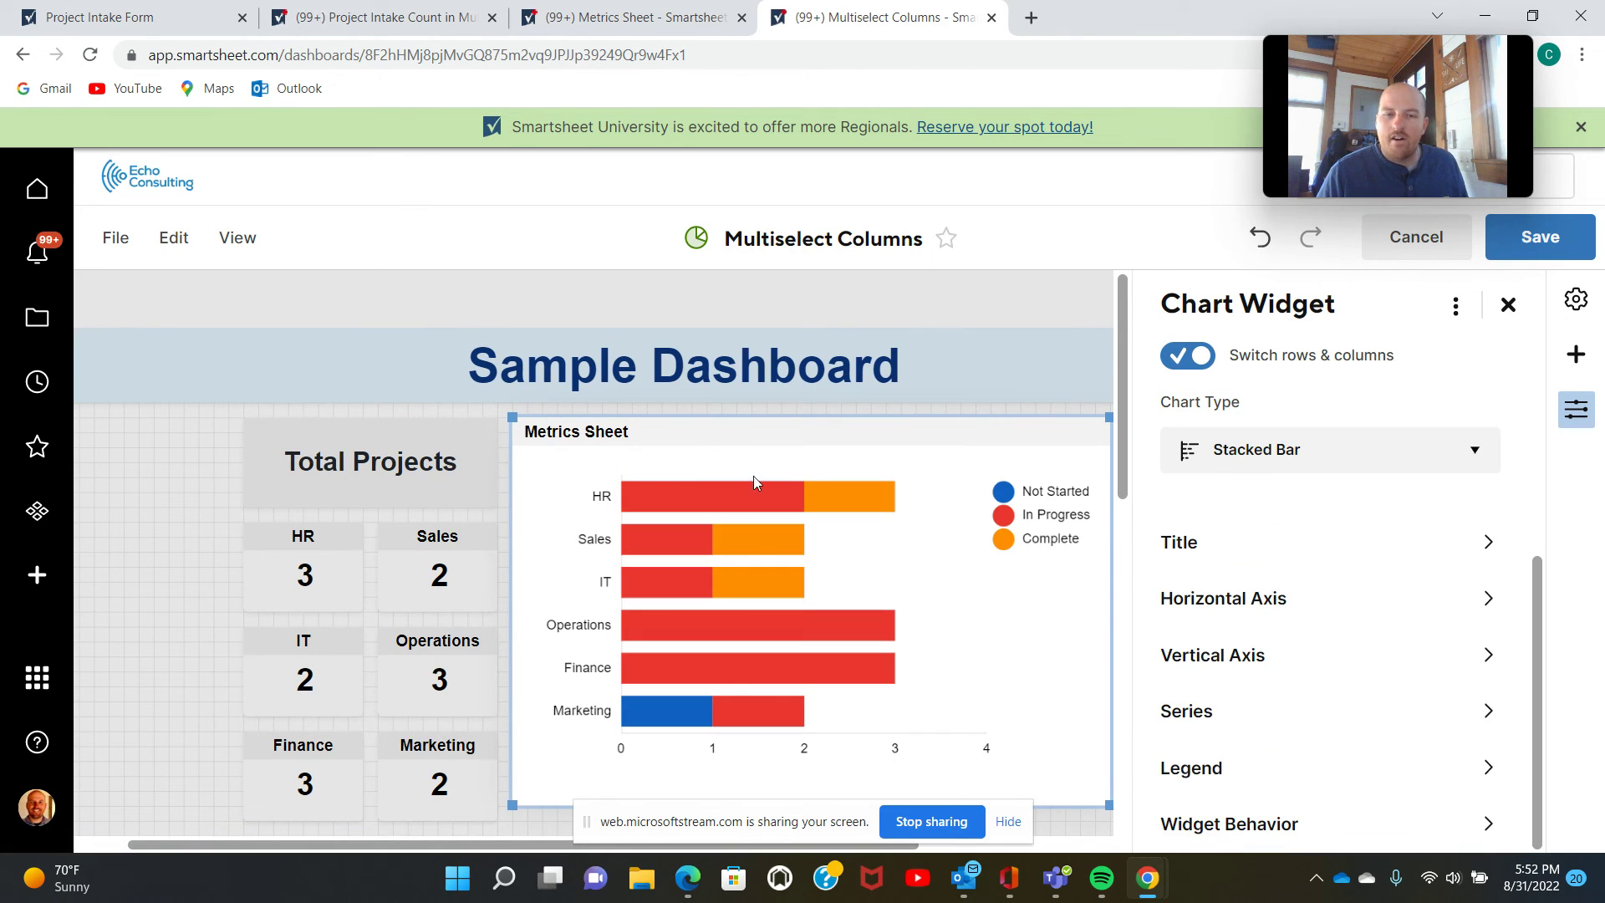
scroll(846, 575, down, 1)
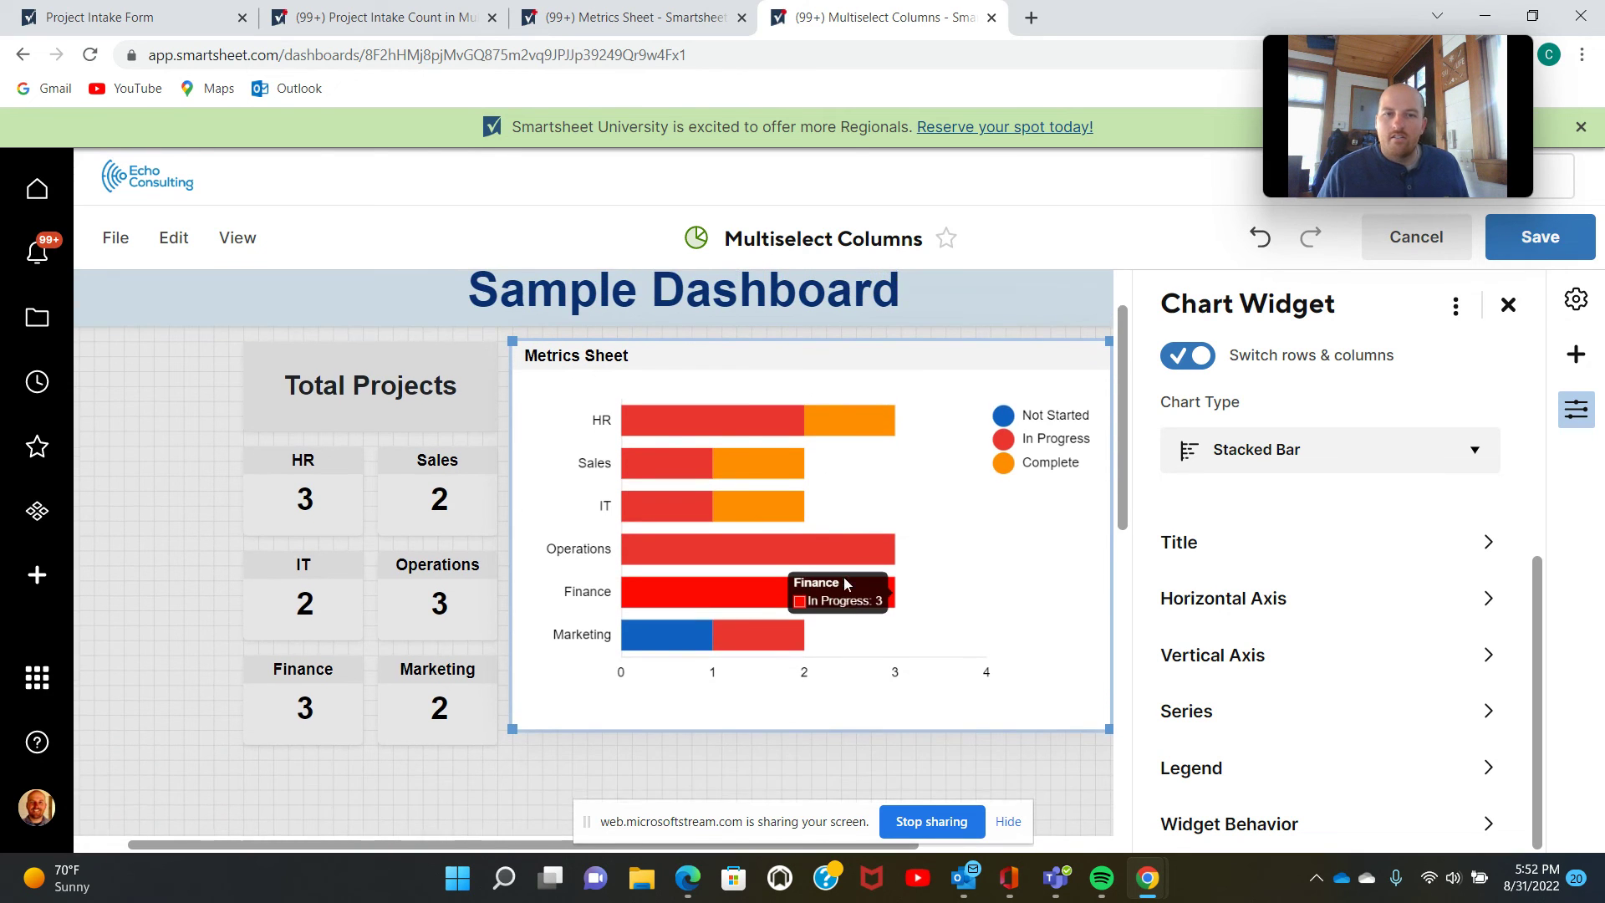
scroll(844, 578, up, 1)
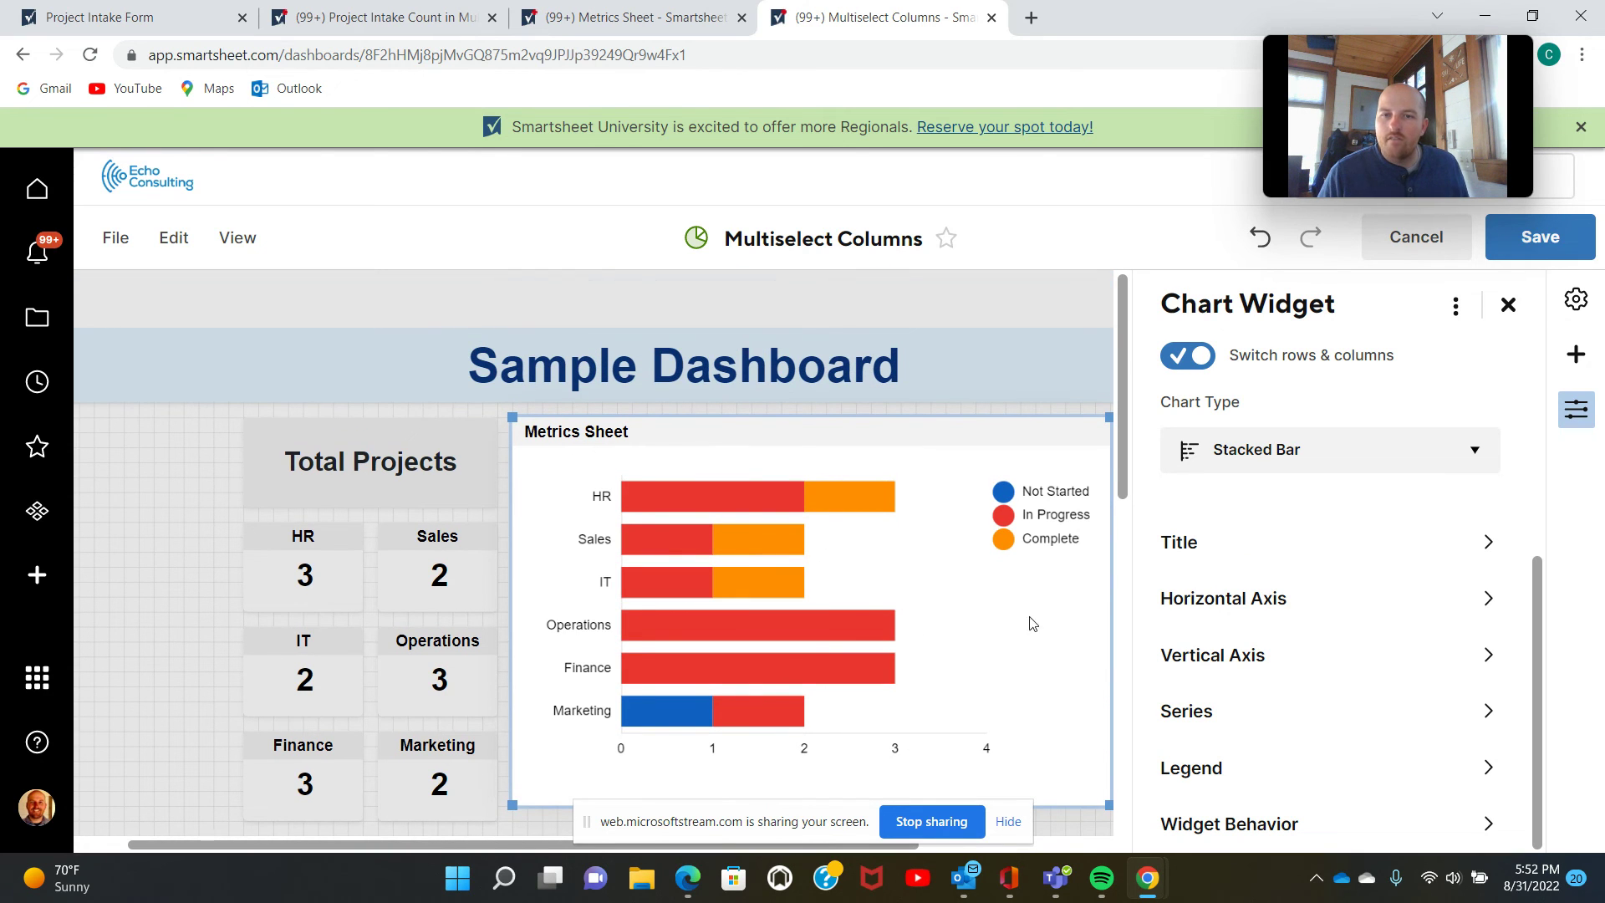
scroll(1067, 650, down, 1)
In the Series options, colour the Not Started bars light blue.
click(1186, 712)
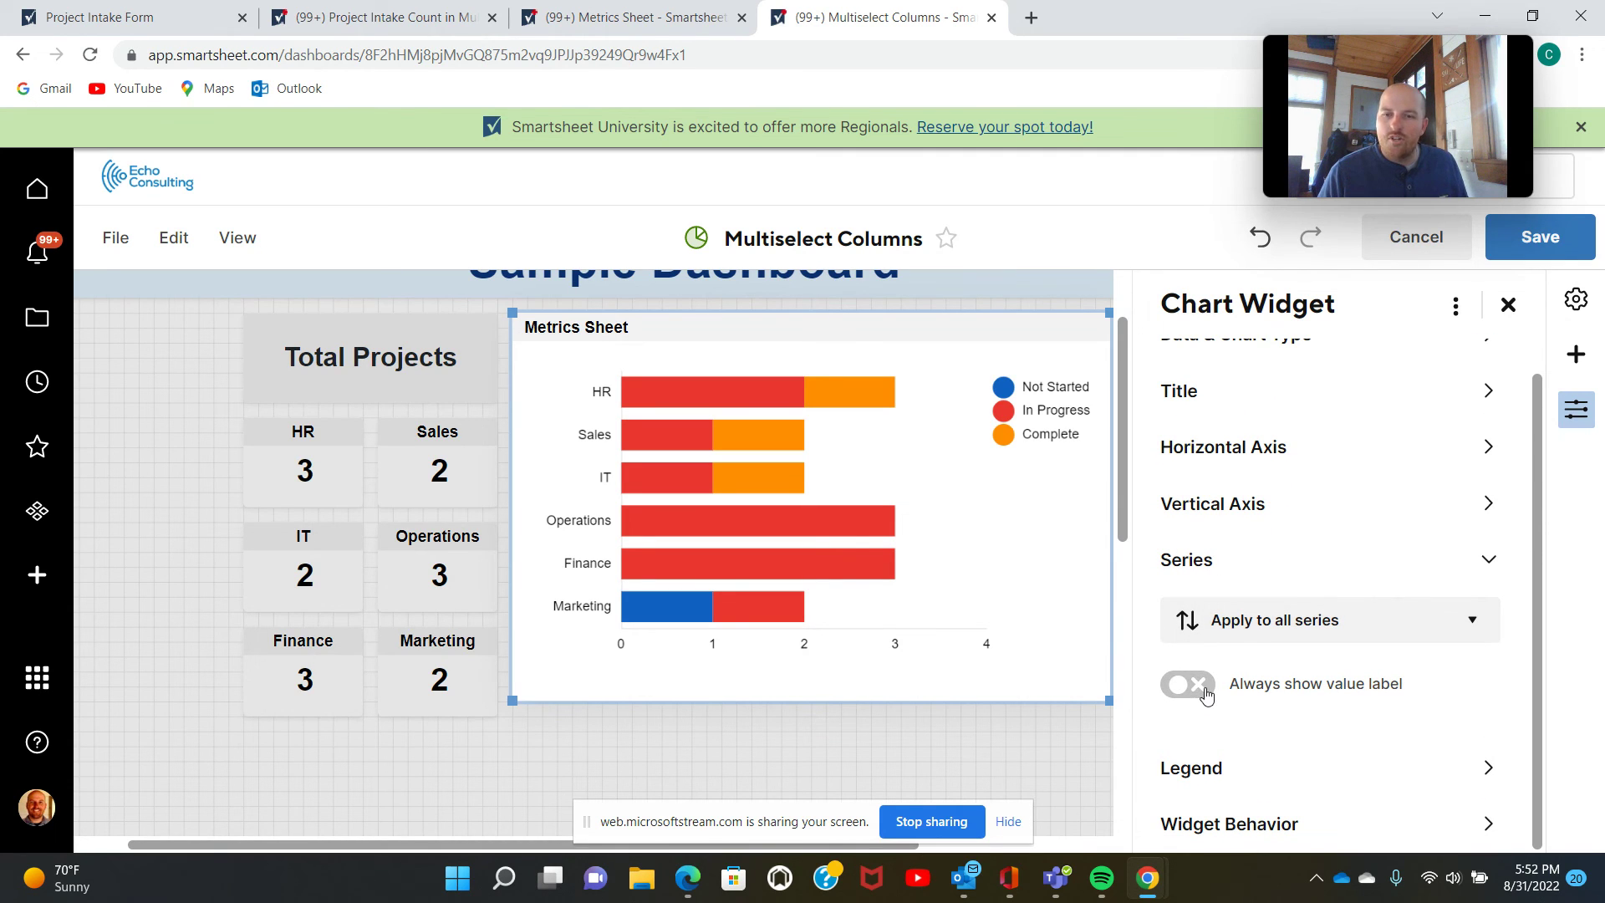
mouse_move(775, 483)
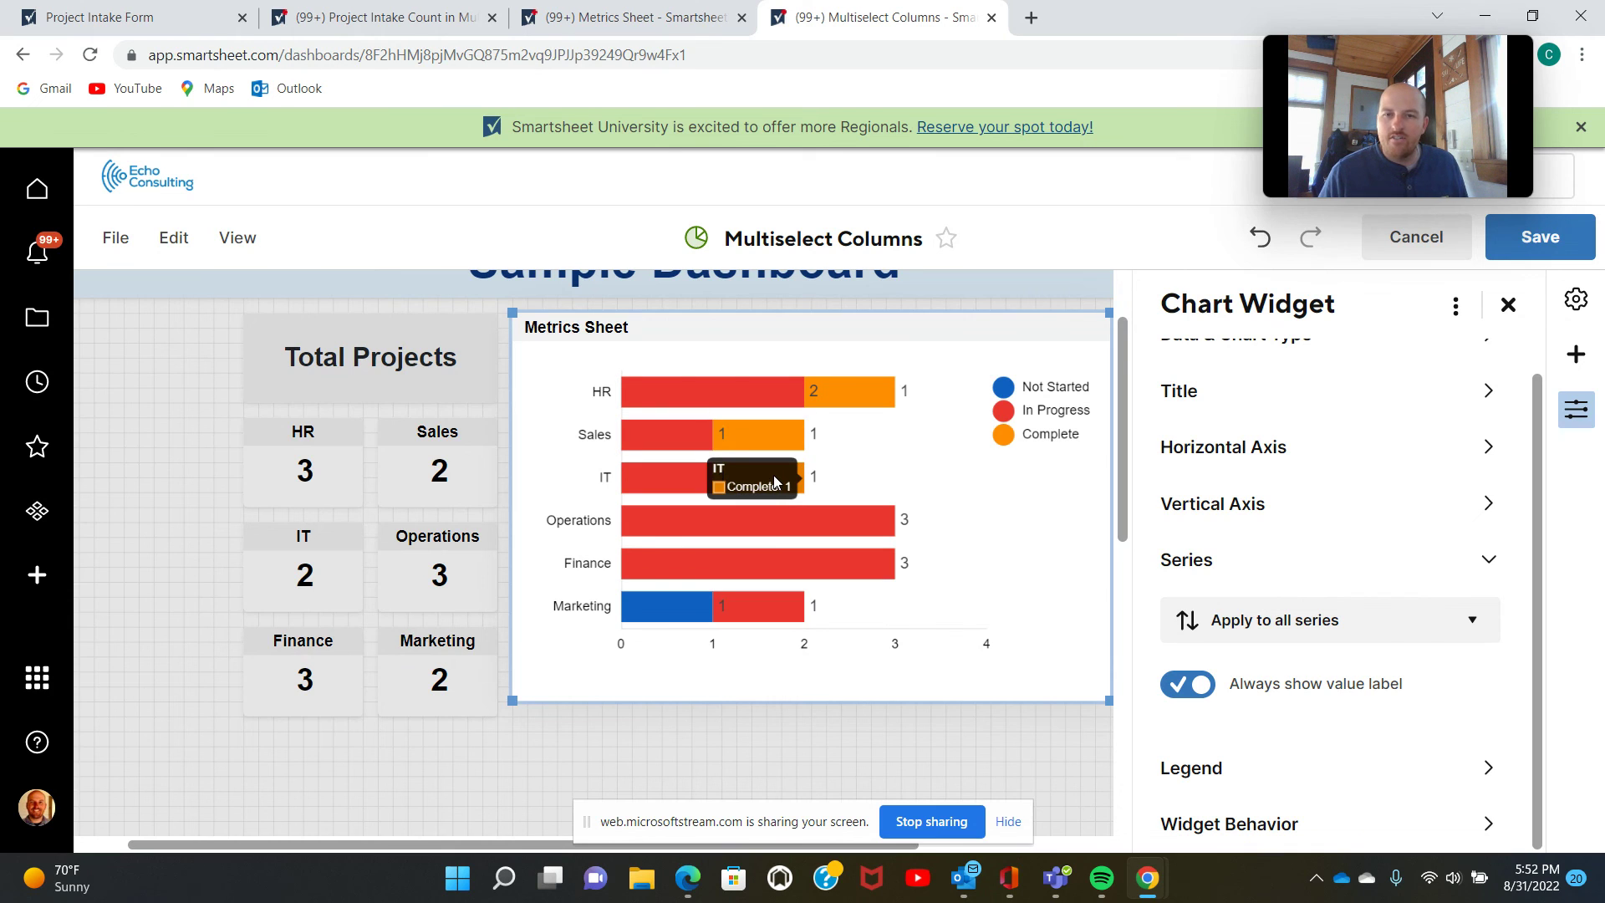
scroll(1330, 676, up, 1)
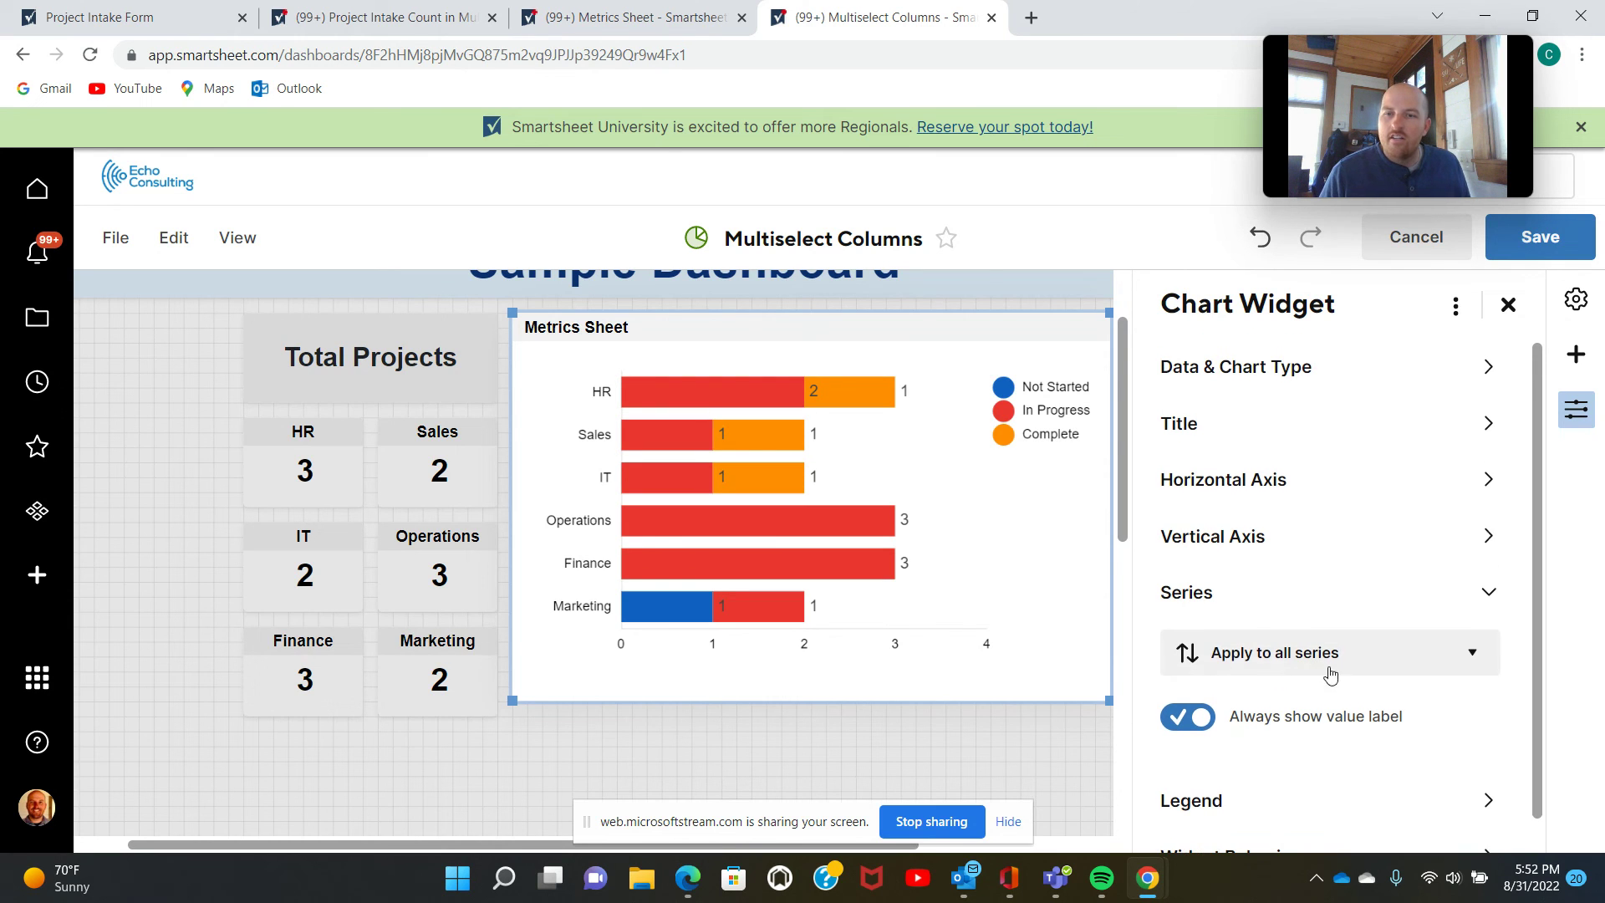
click(1470, 666)
scroll(1471, 660, down, 1)
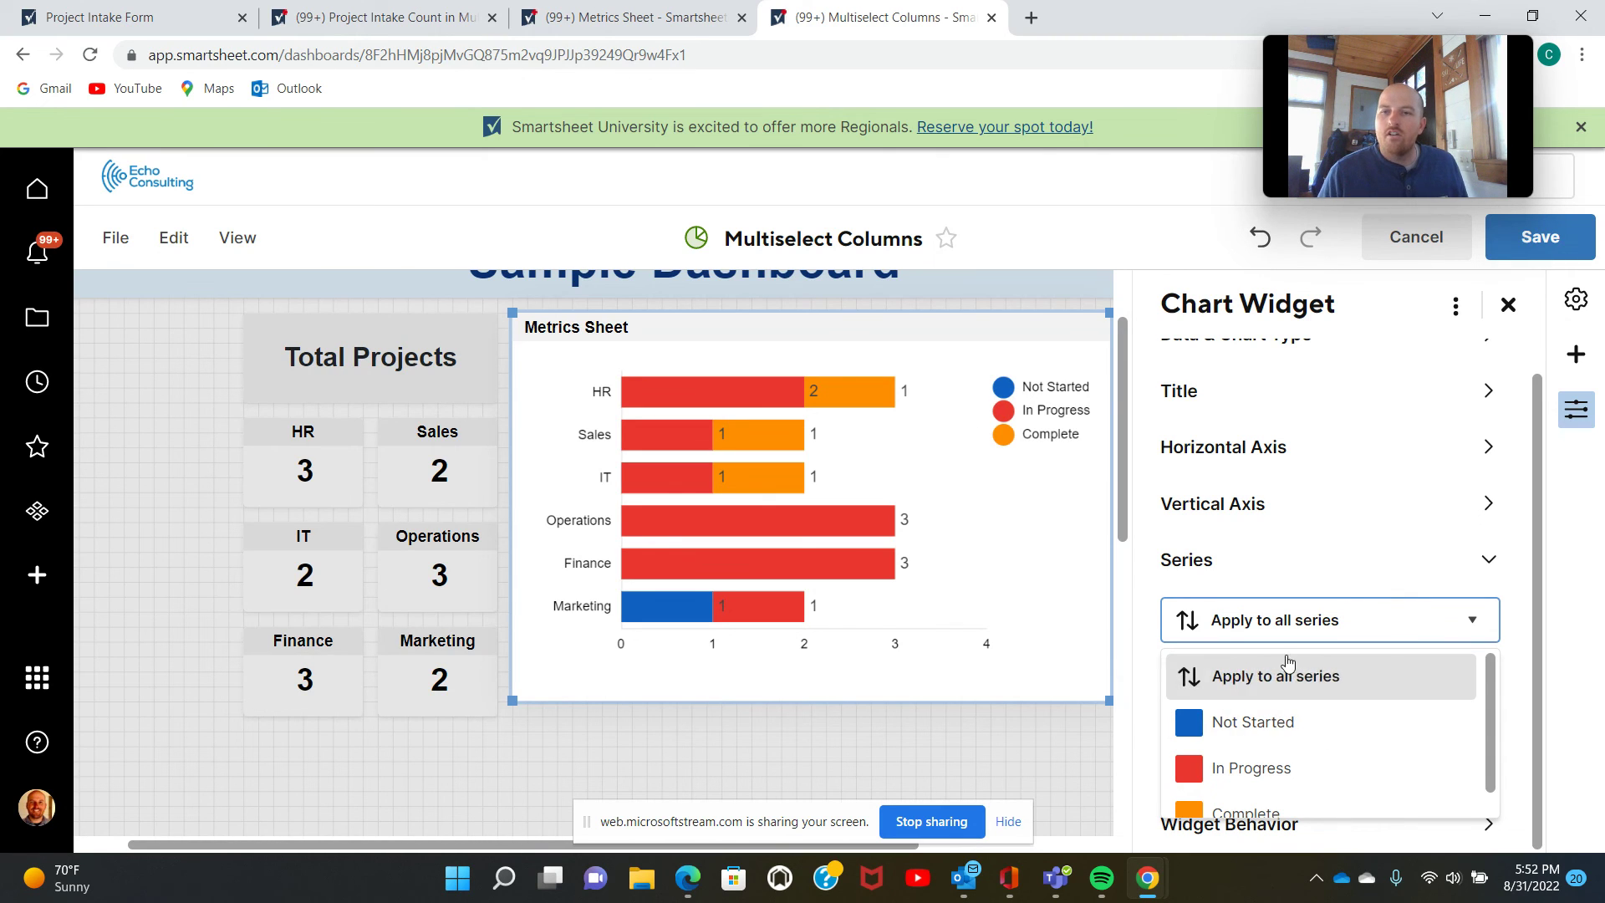
click(1004, 389)
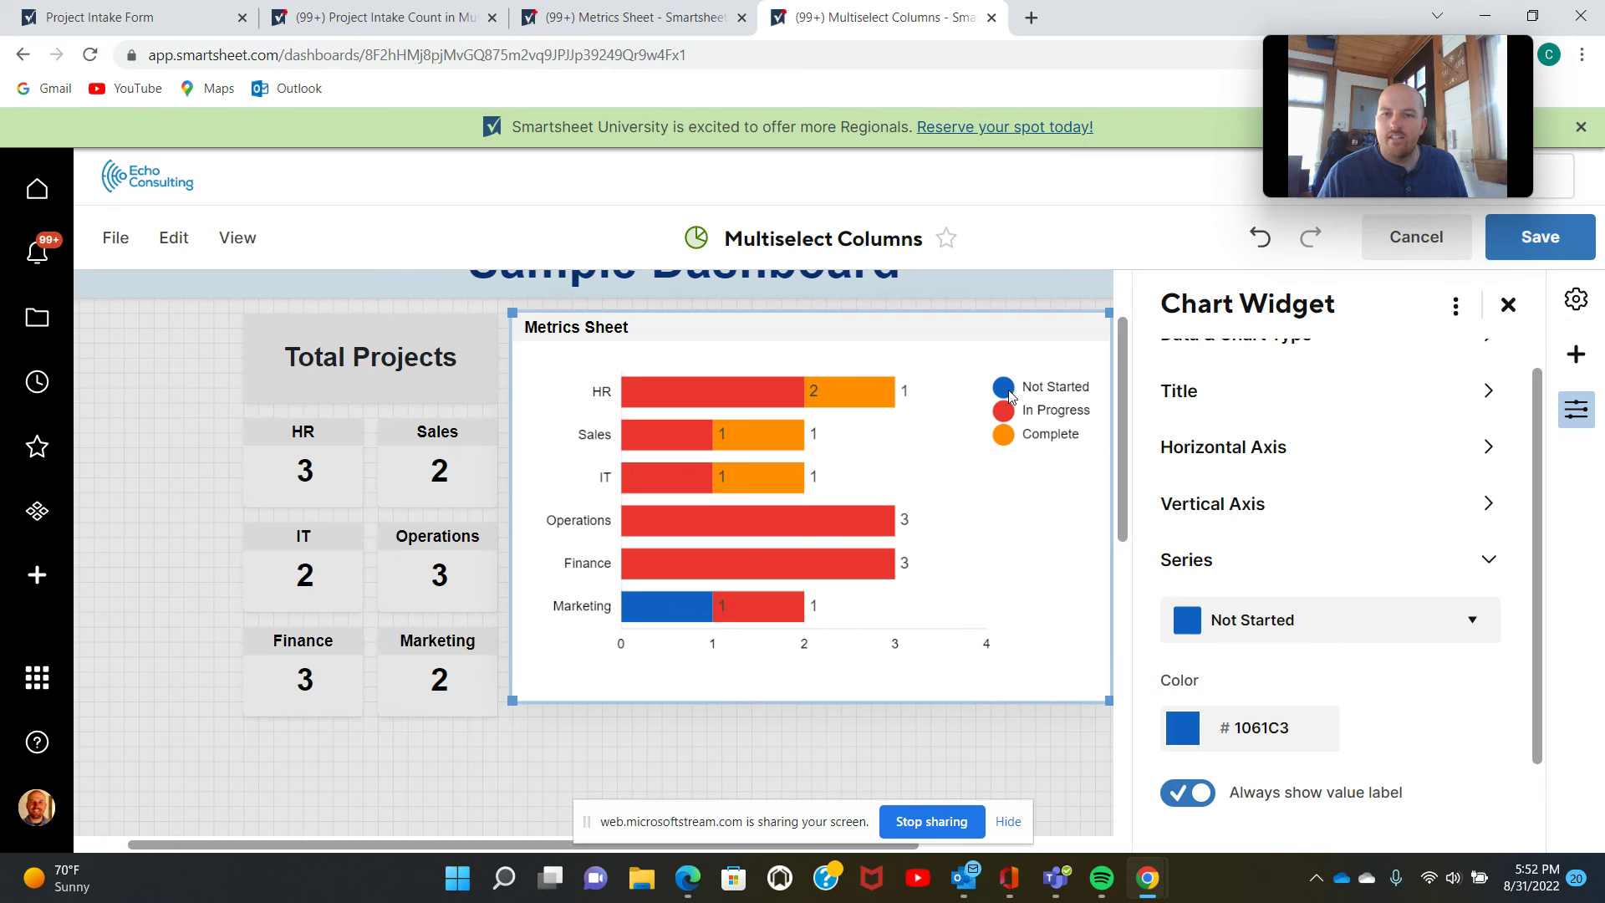
click(1260, 727)
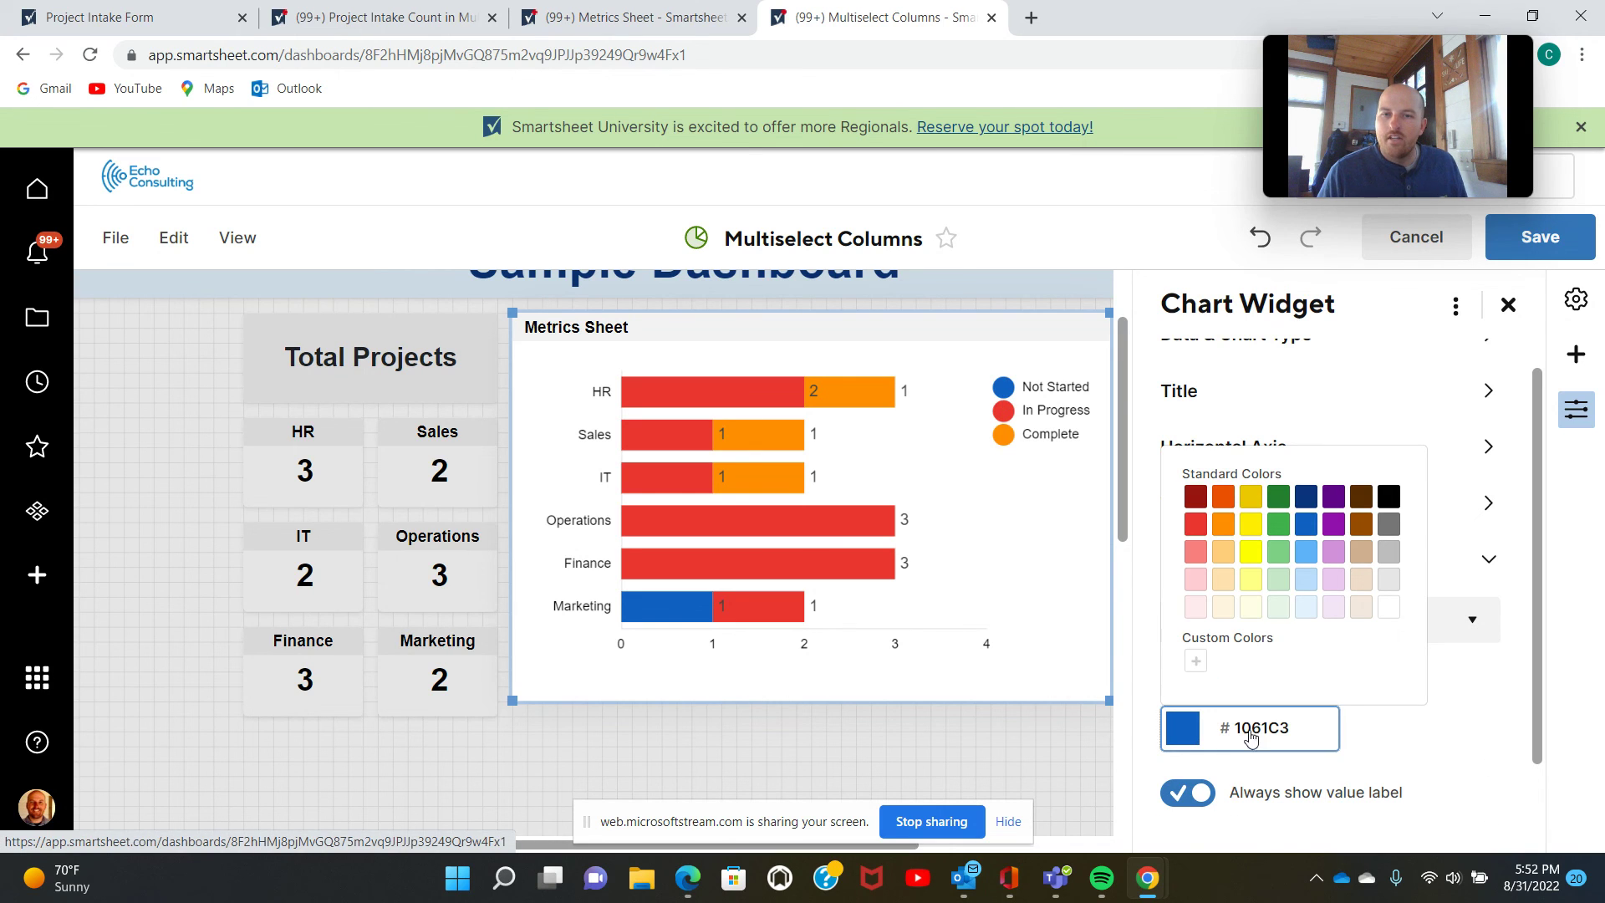
click(1305, 553)
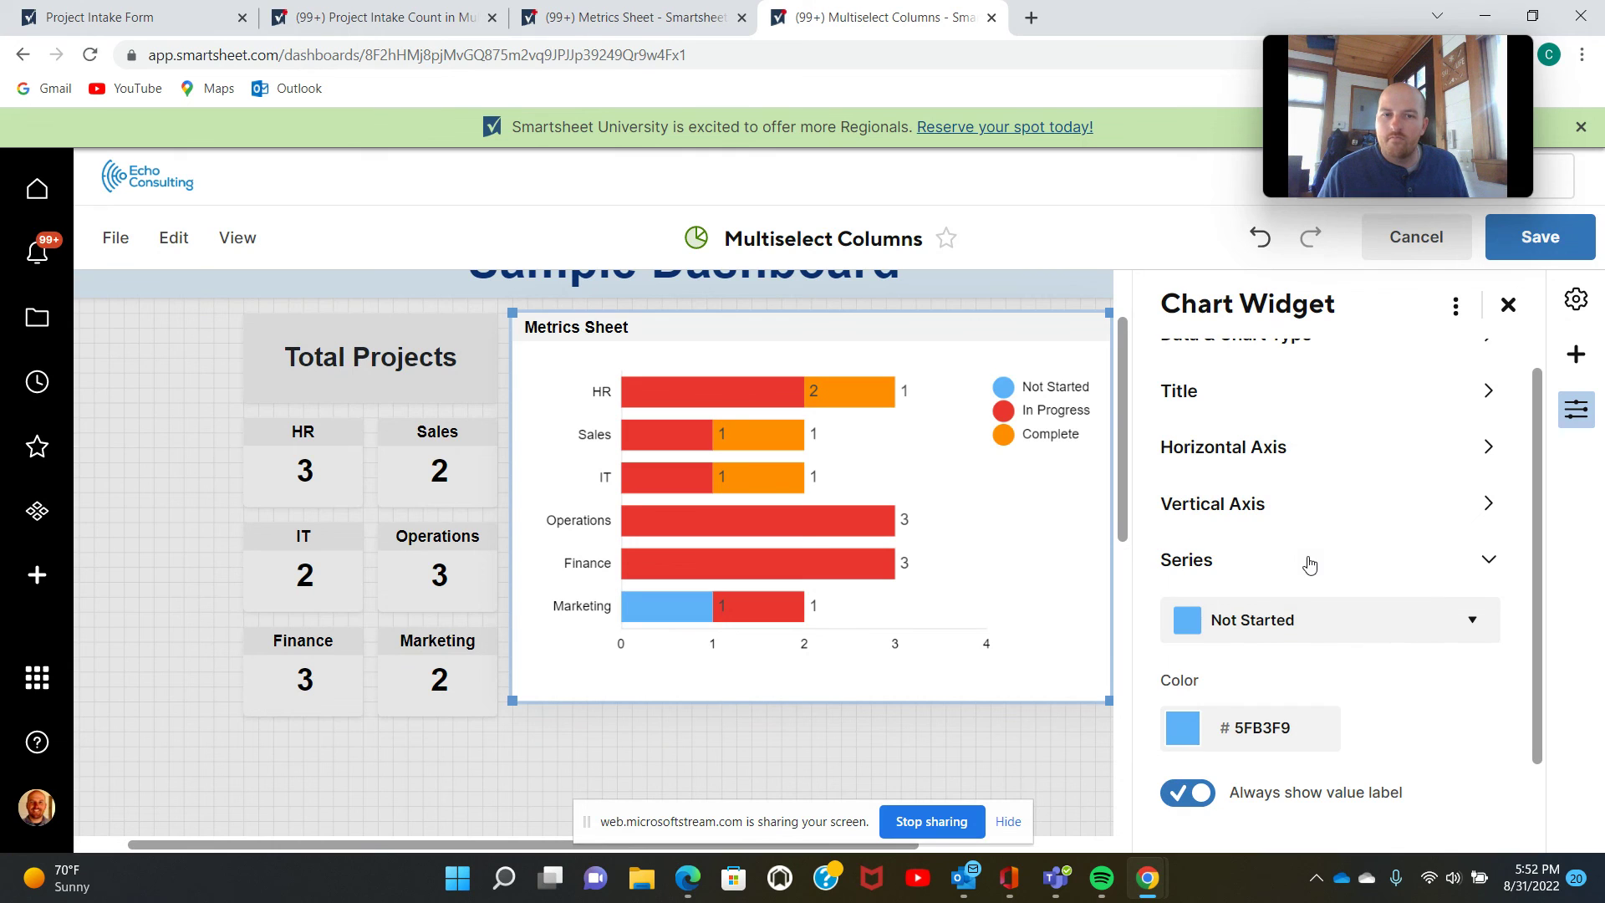
Colour the In Progress series bars light orange.
click(1006, 413)
click(1380, 625)
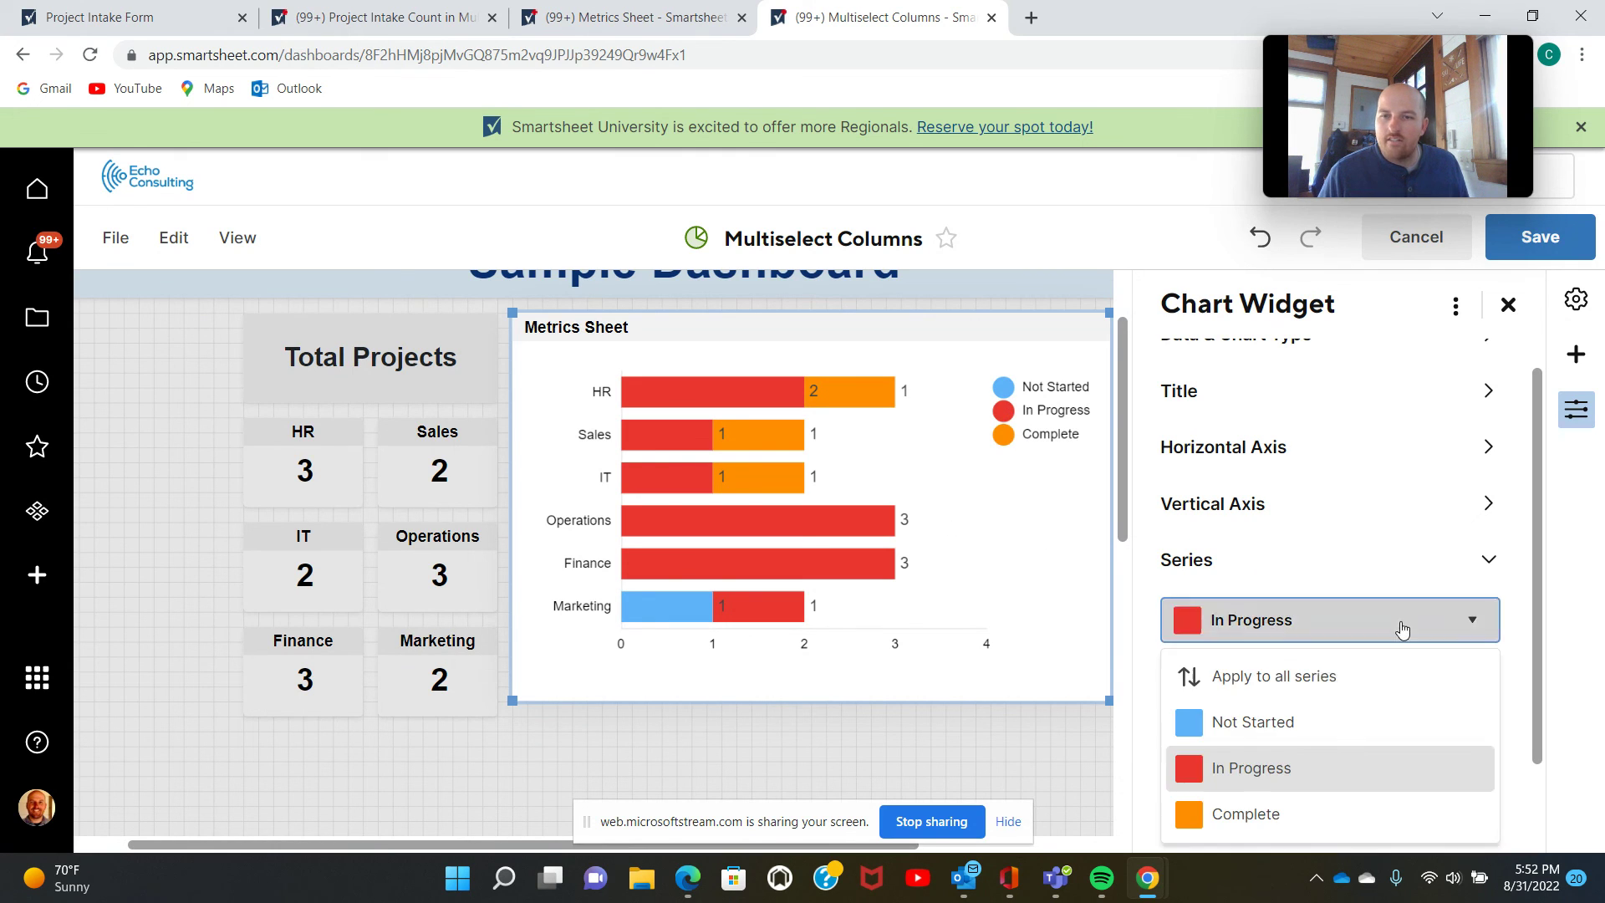
click(1244, 769)
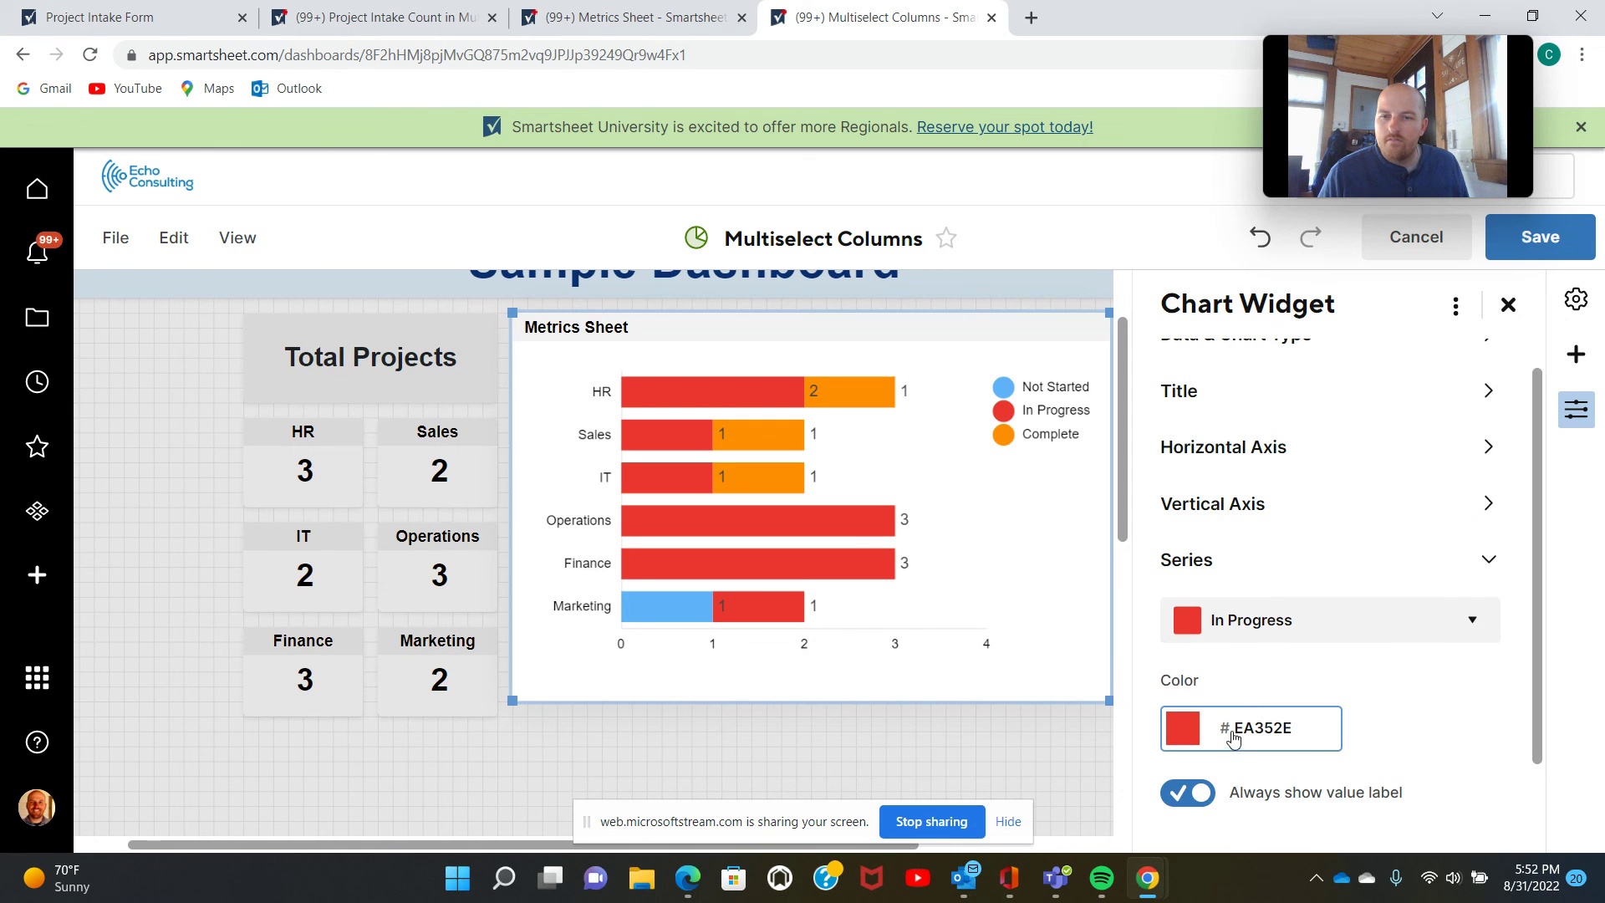
click(1227, 729)
click(1222, 552)
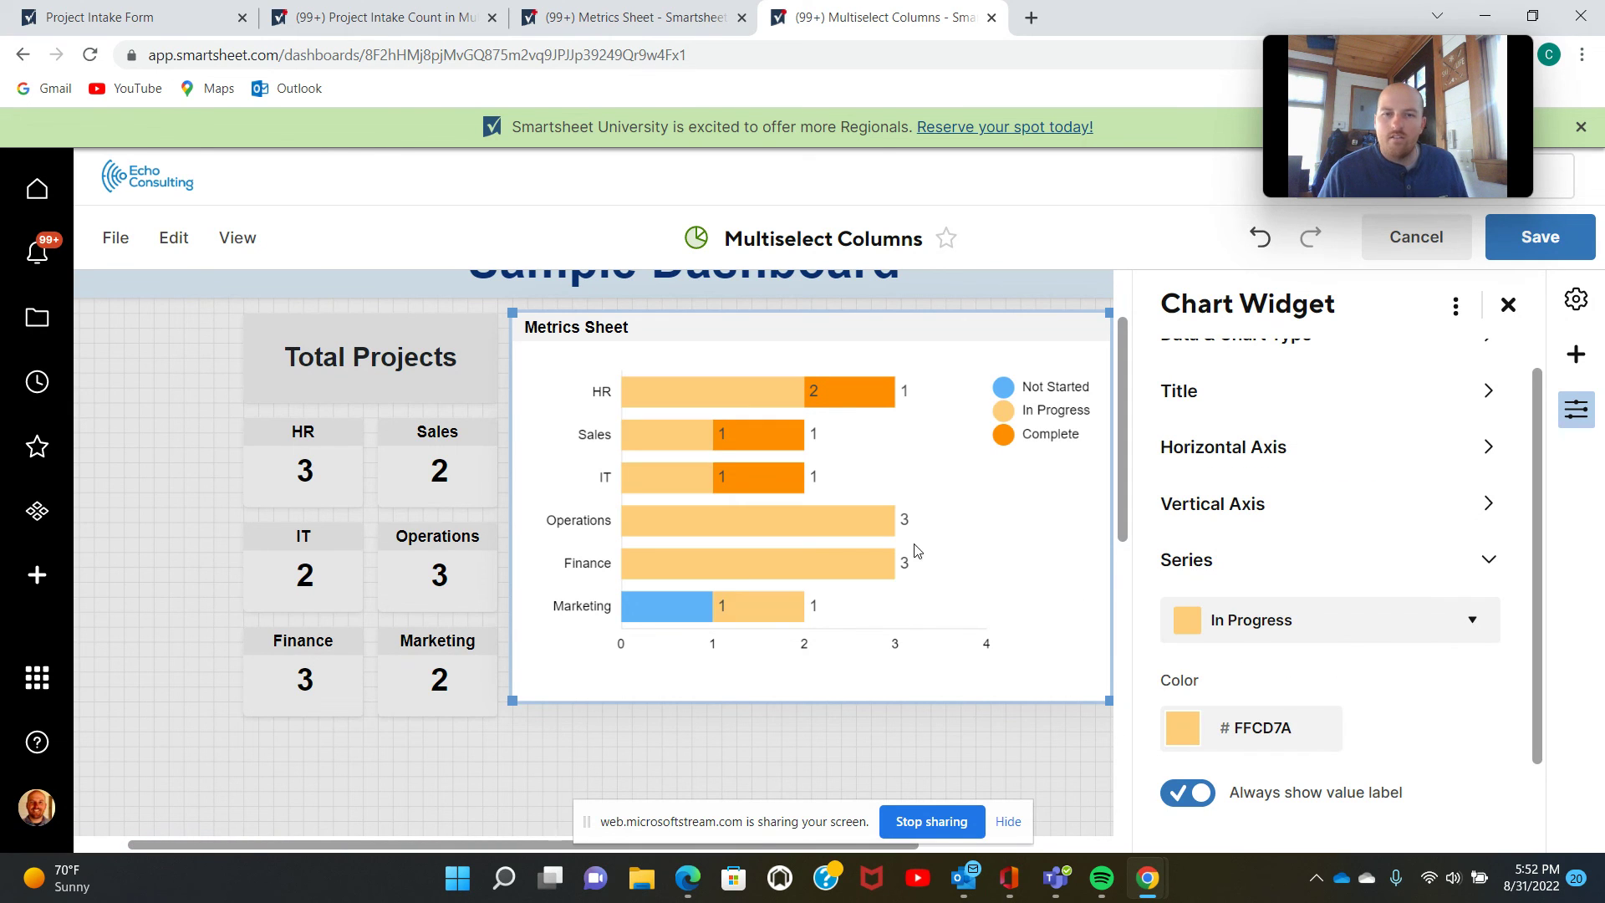
Colour the Complete series bars green and save the dashboard.
click(1009, 447)
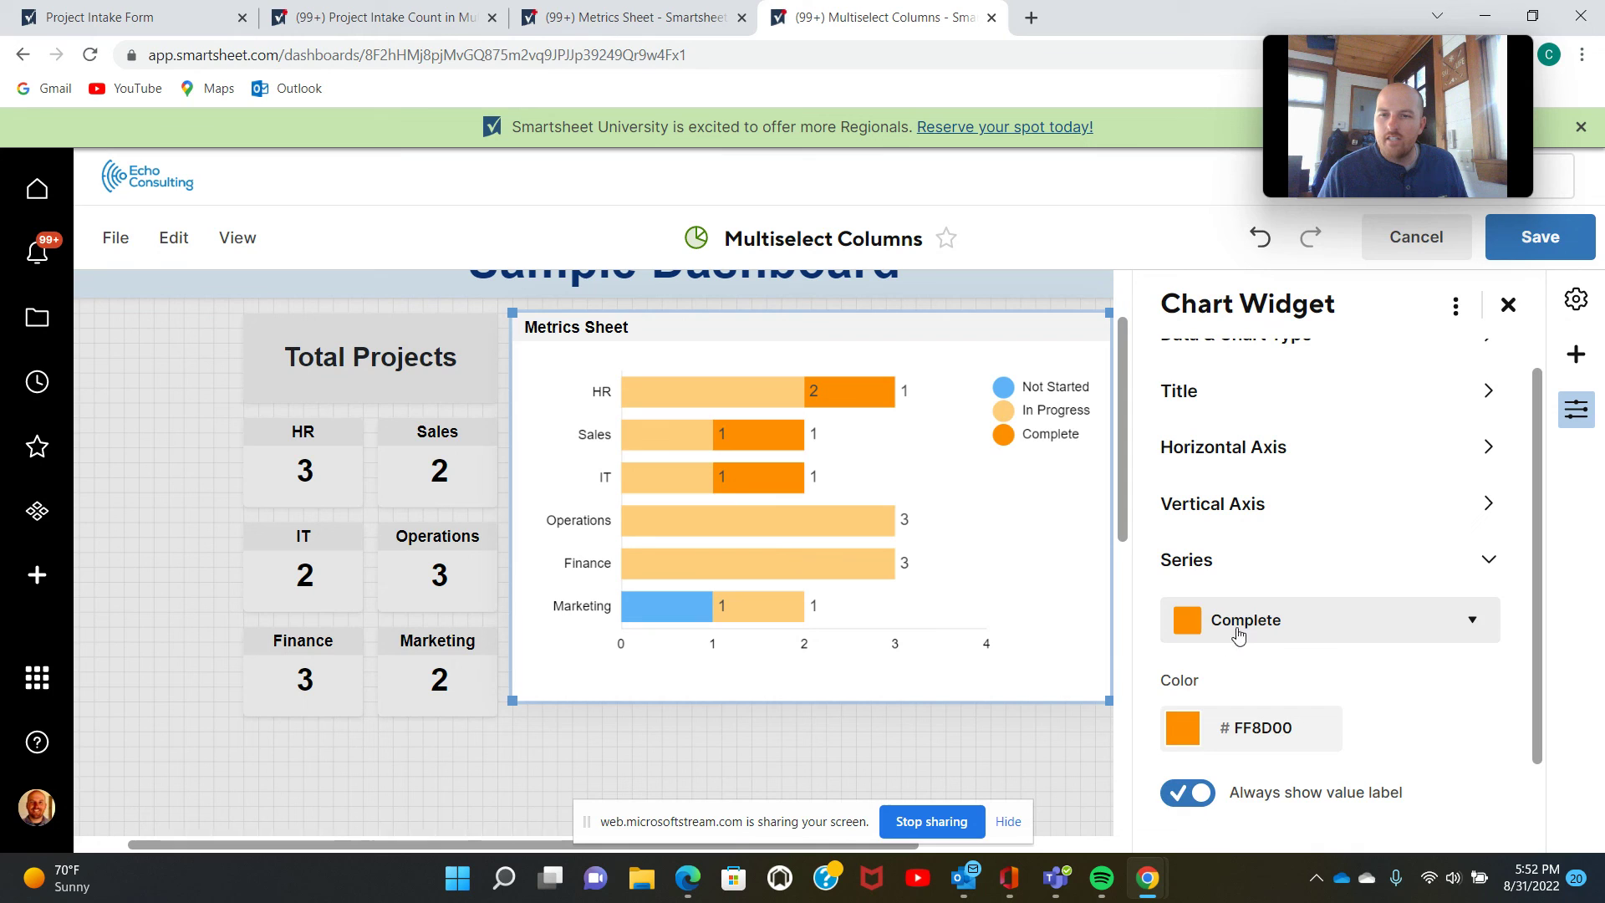
click(1360, 637)
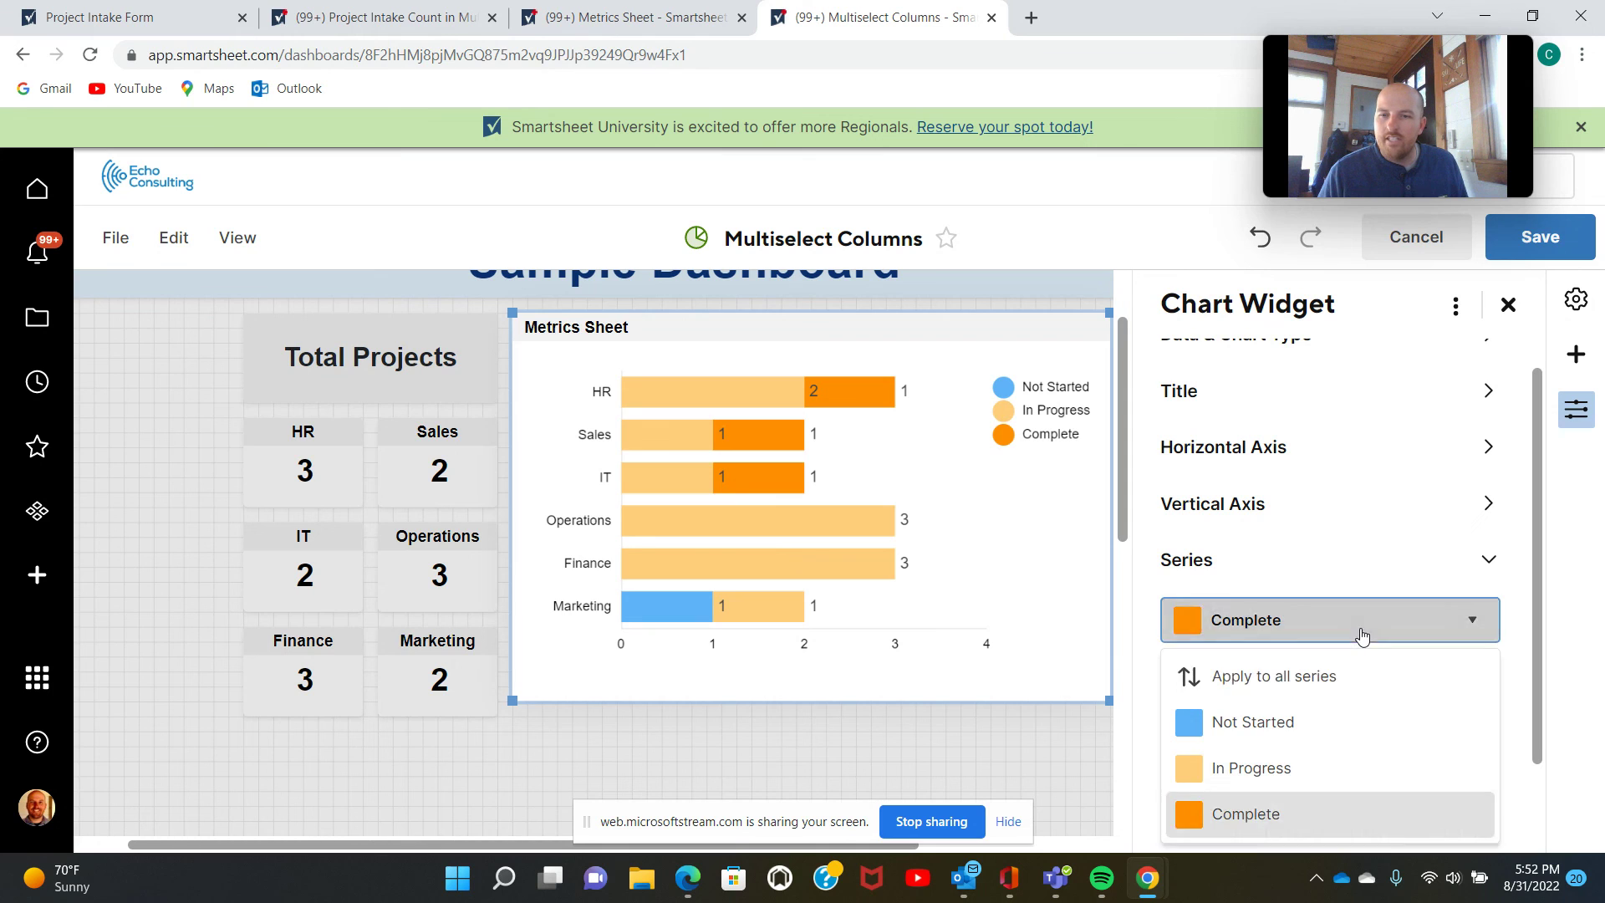
click(1233, 812)
click(1222, 732)
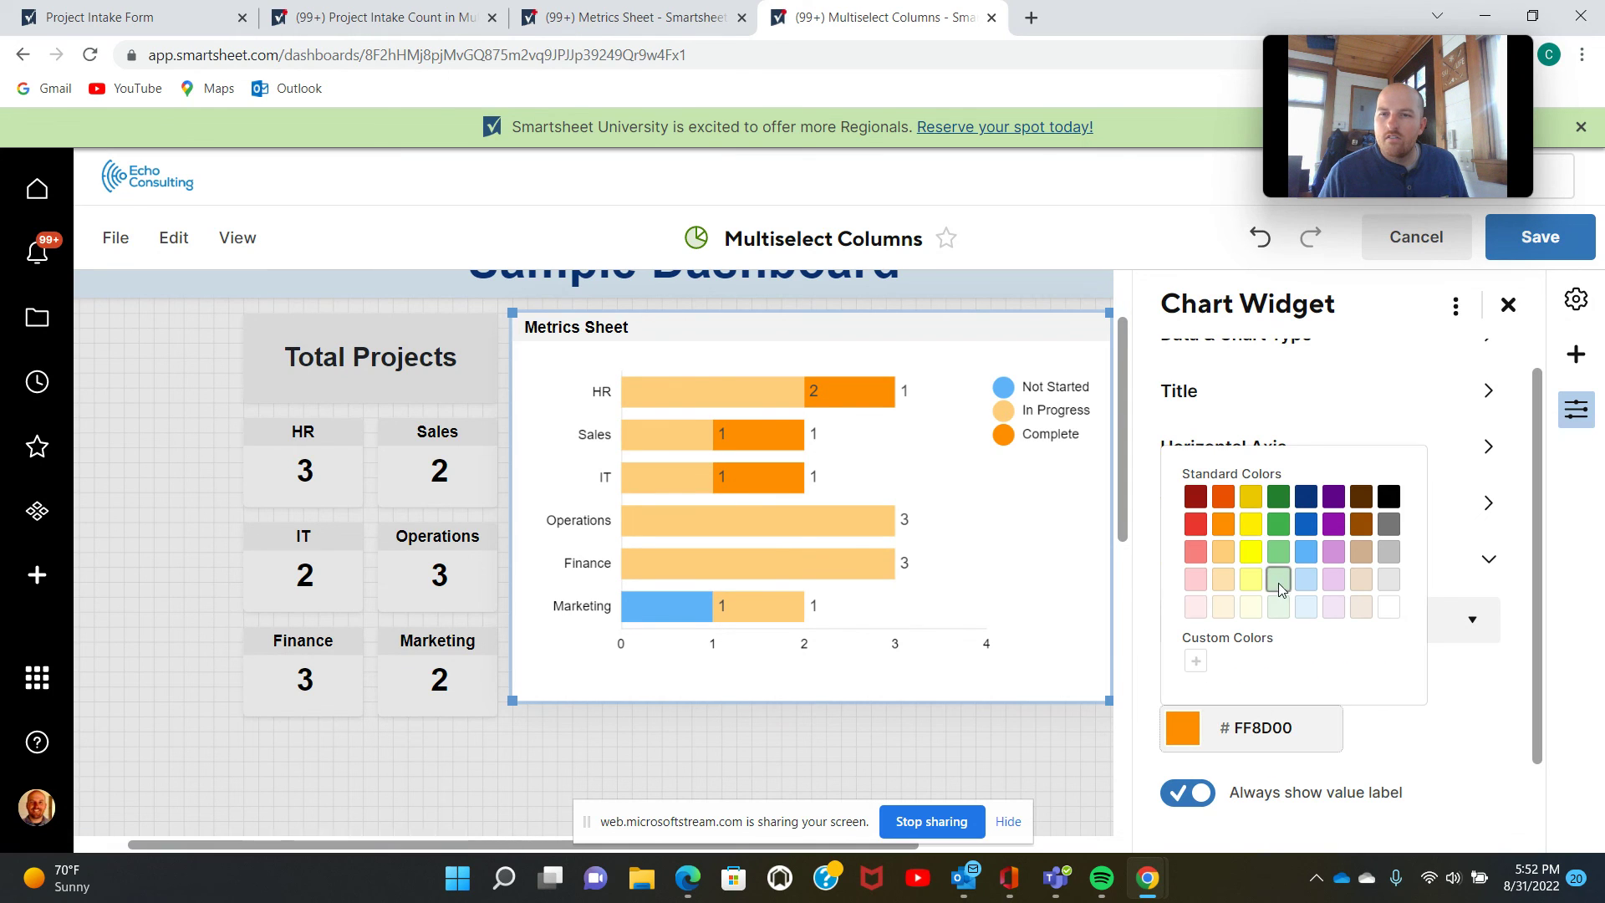
click(1283, 558)
scroll(859, 545, up, 1)
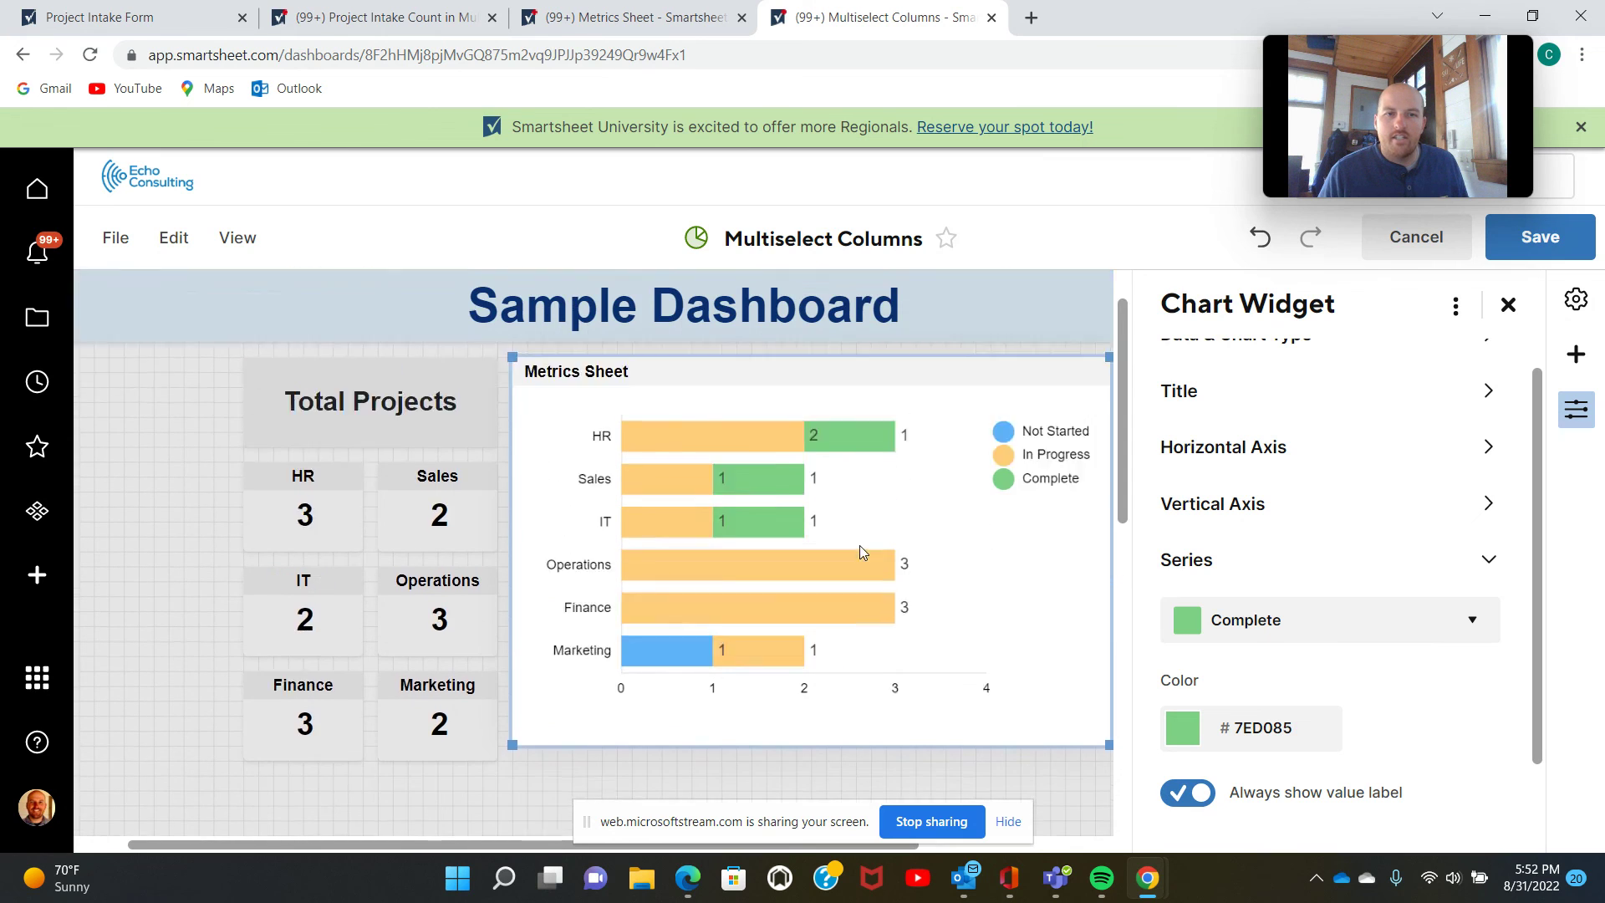
scroll(710, 577, down, 1)
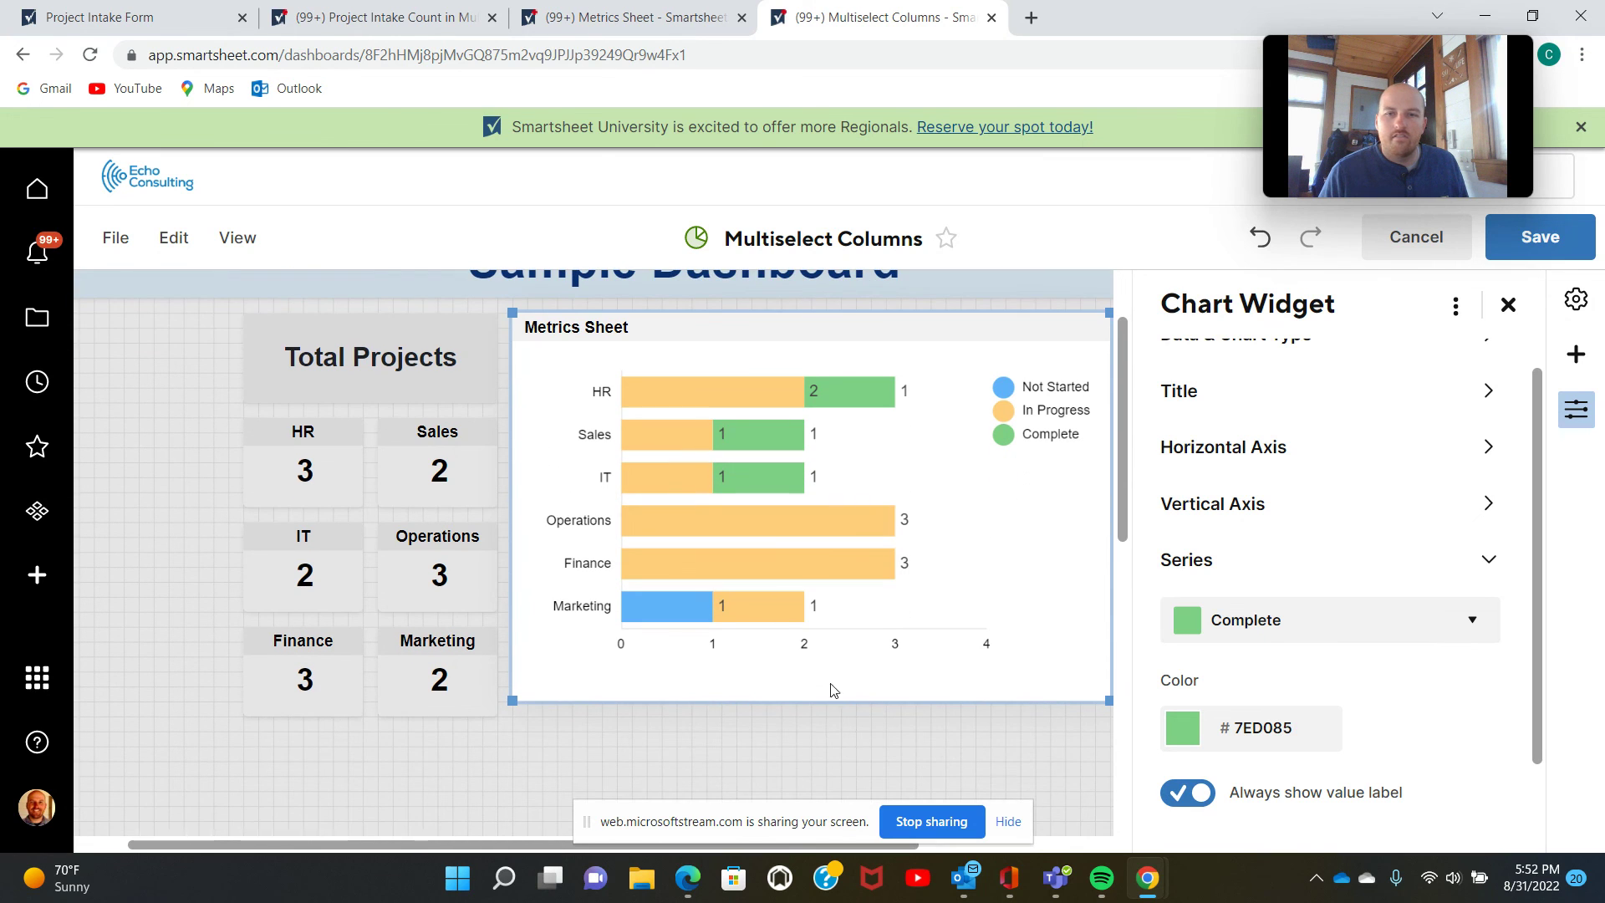
click(1531, 245)
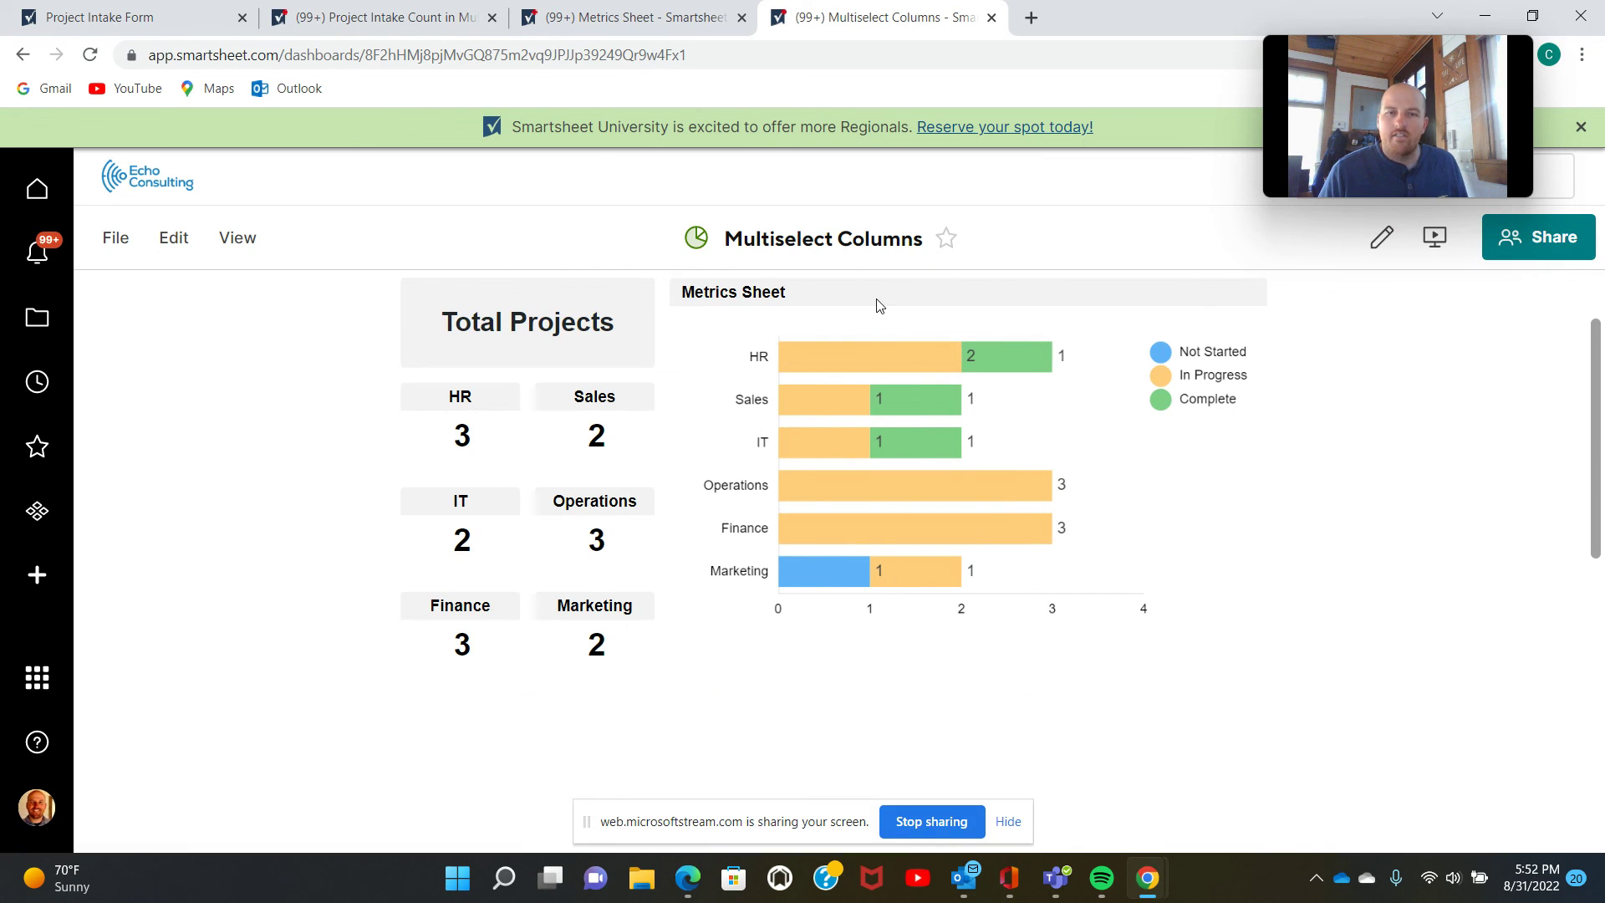
Scroll the saved Sample Dashboard to review the department tiles and stacked status chart.
scroll(1078, 646, up, 1)
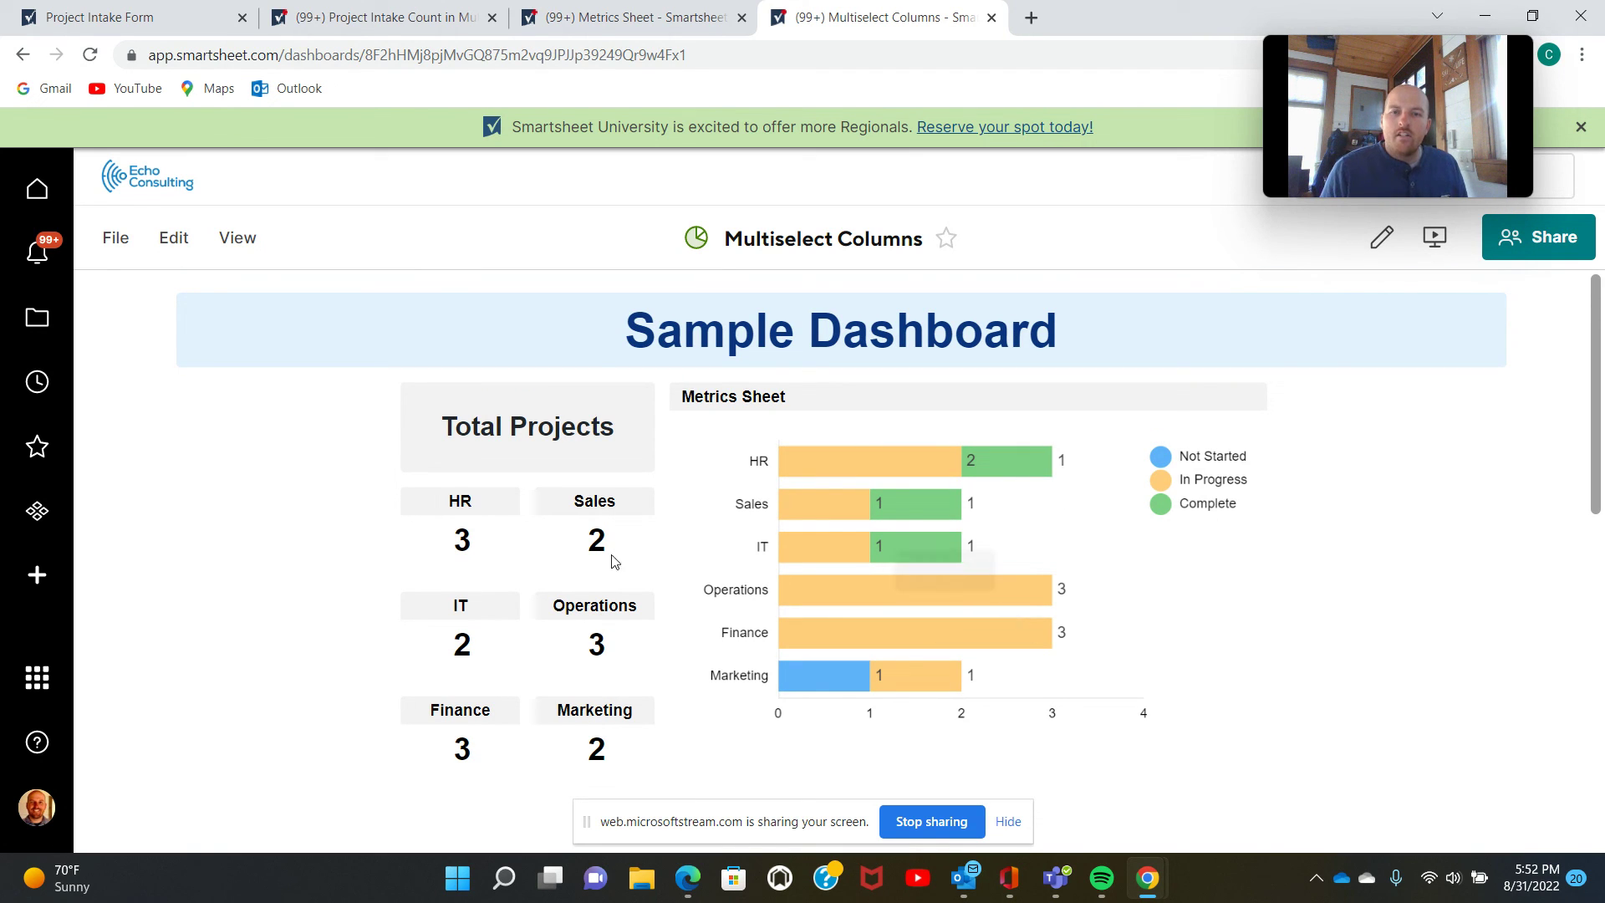
scroll(686, 592, down, 3)
scroll(781, 613, up, 3)
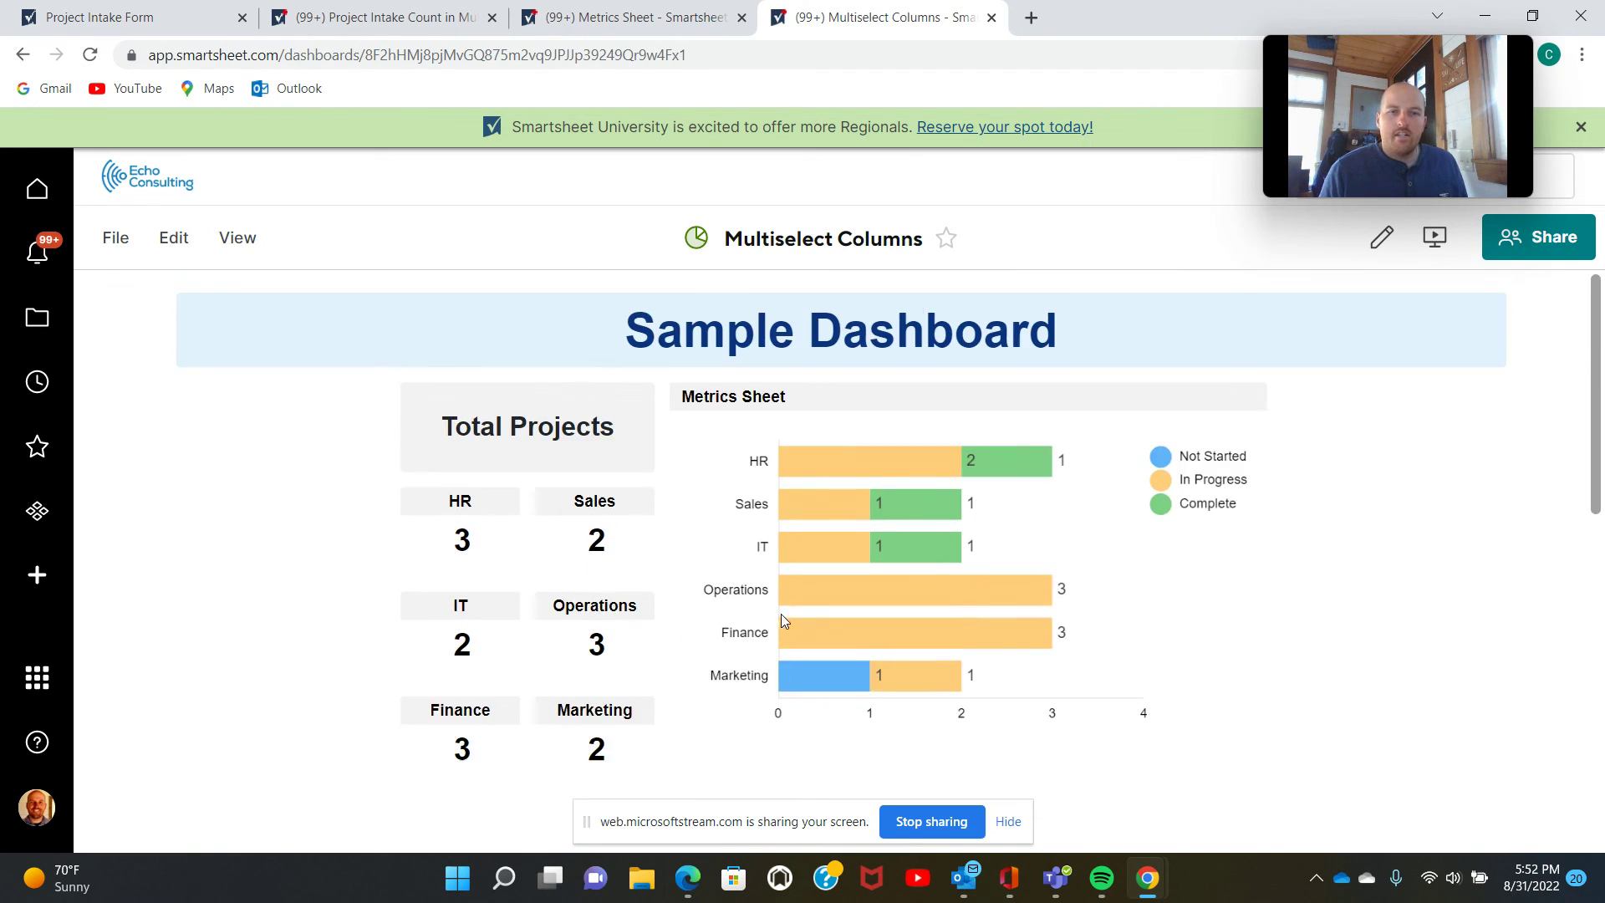